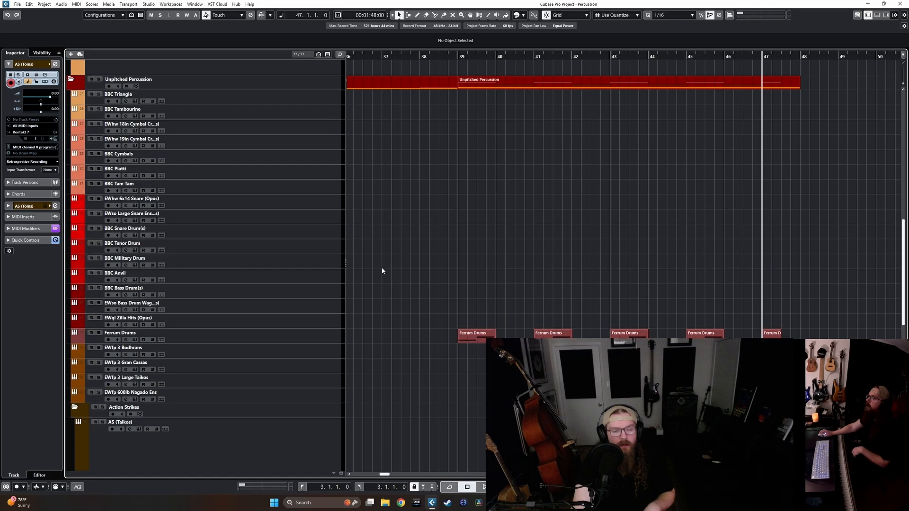
Select the EWfp 3 Large Taikos track and arm it for recording.
scroll(376, 270, "down", 2)
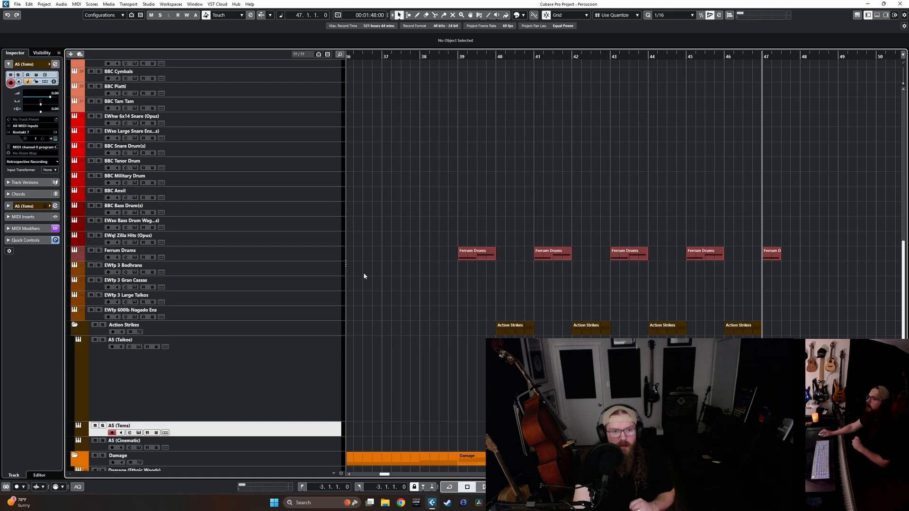
left_click(298, 284)
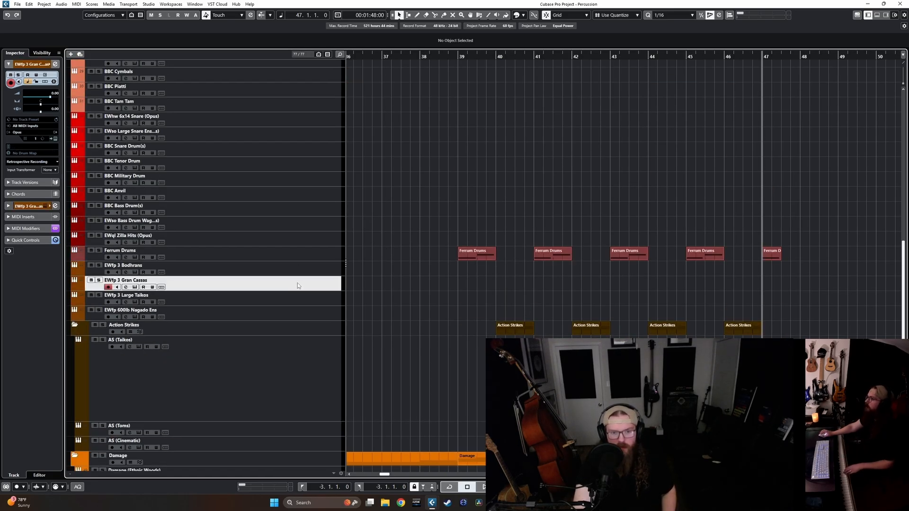
left_click(305, 297)
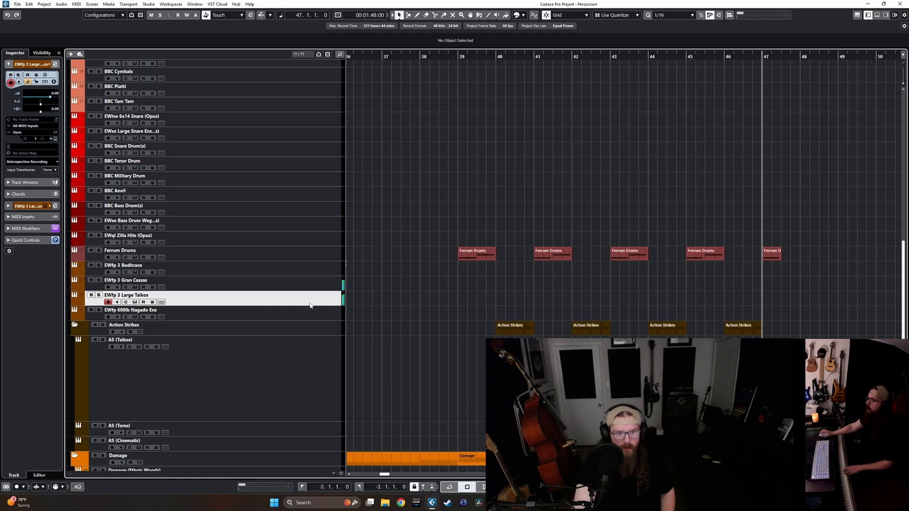
scroll(397, 287, "down", 2)
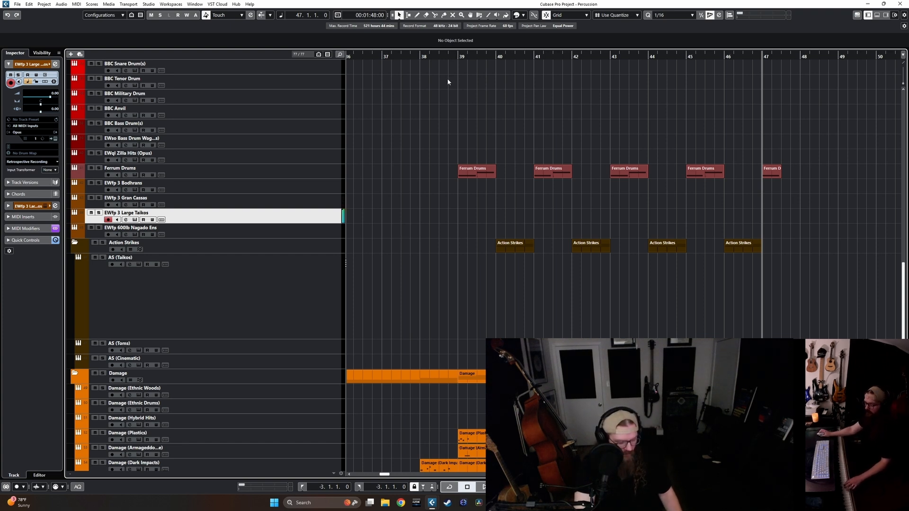
Try recording a taiko take leading in from bar 38, and discard it.
left_click(456, 56)
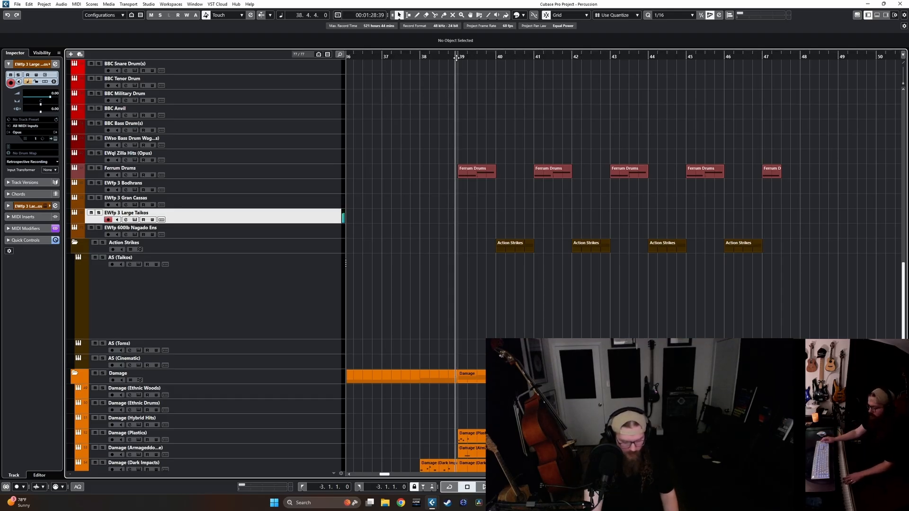
key("KP_Multiply")
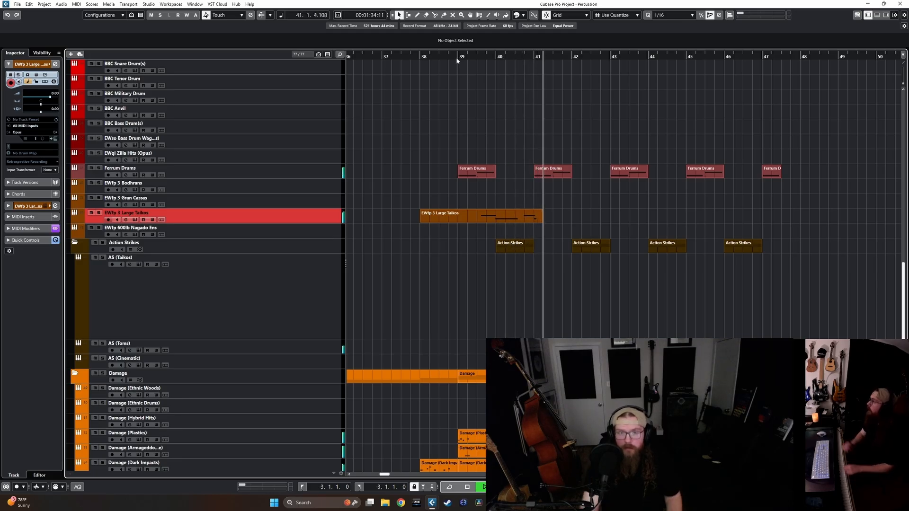
key("space")
key("Delete")
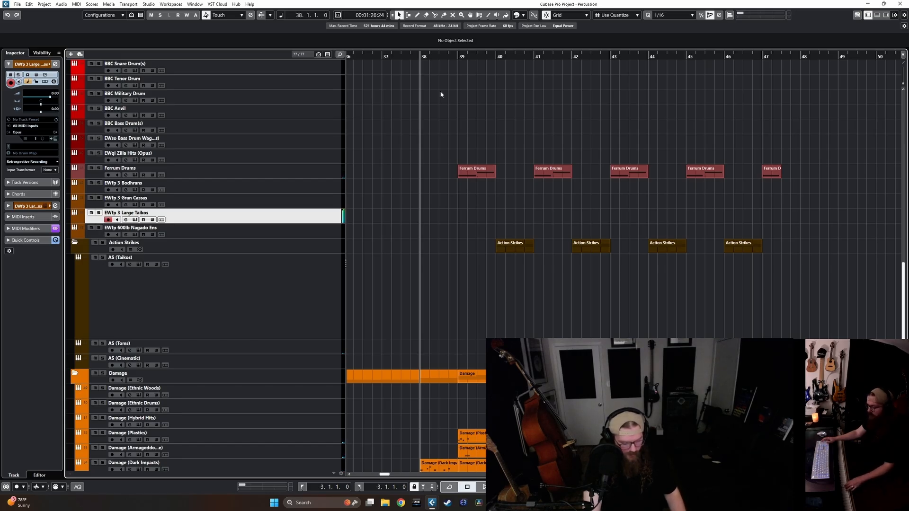
Record a taiko part on the EWfp 3 Large Taikos track from bar 38 past bar 47, and set the quantize value to 1/8.
key("KP_Multiply")
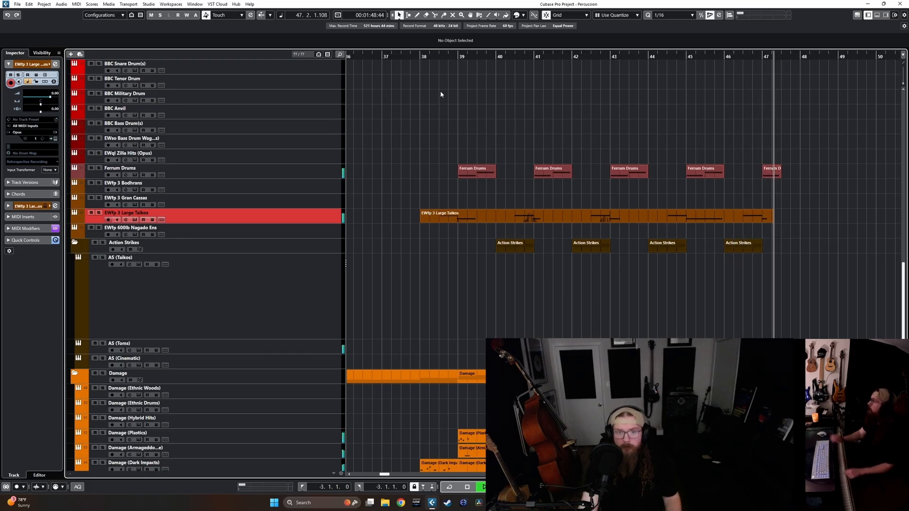
key("space")
left_click(667, 19)
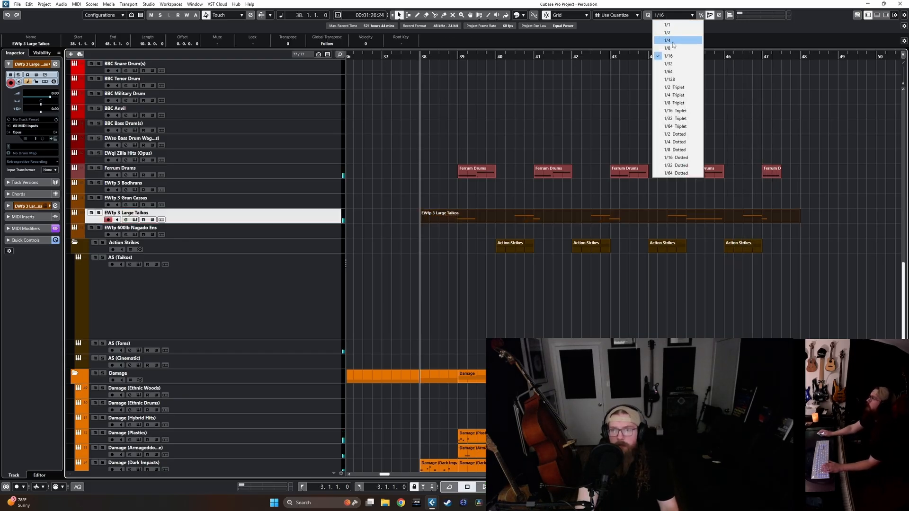
left_click(671, 48)
Copy the BBC Marimba Hits part starting at bar 39 onto the BBC Vibraphone Hits track at bar 39.
scroll(548, 215, "up", 10)
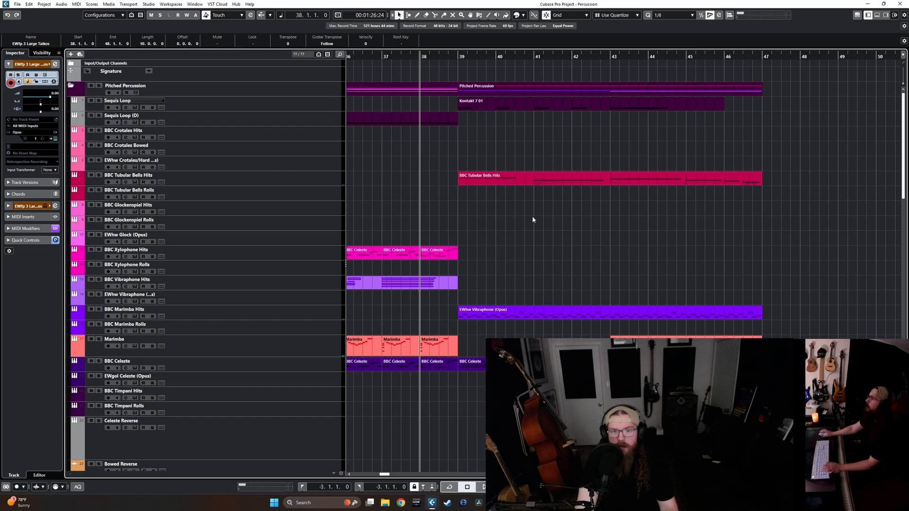
left_click(567, 310)
left_click(303, 316)
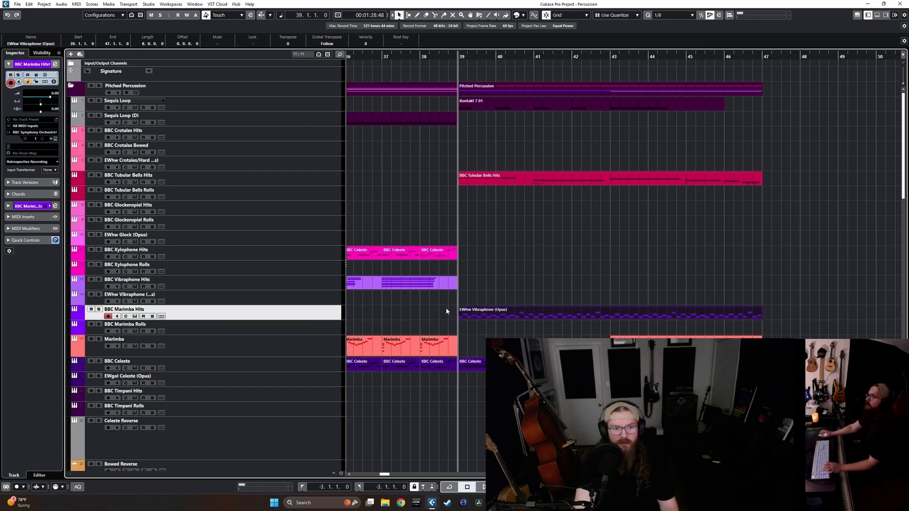
left_click(299, 286)
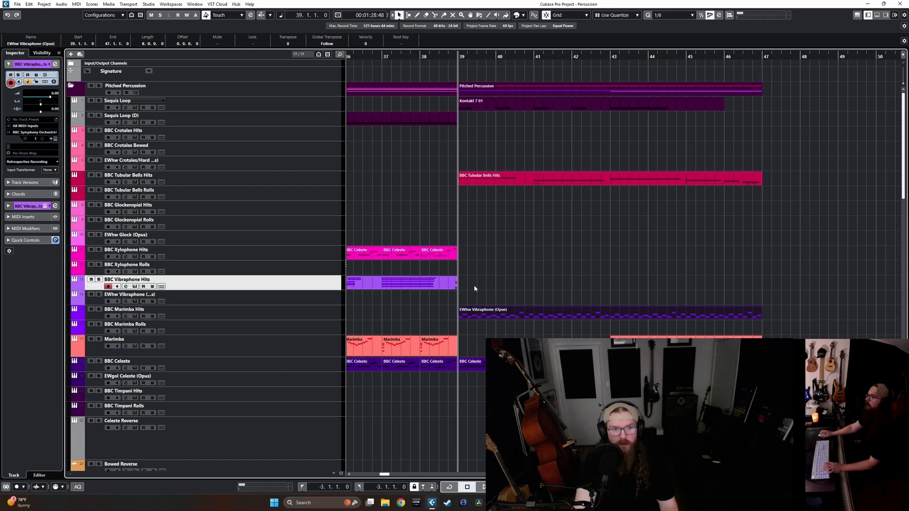
key("ctrl+v")
Transpose all notes of the copied vibraphone part up one octave and play it back from bar 39.
double_click(573, 285)
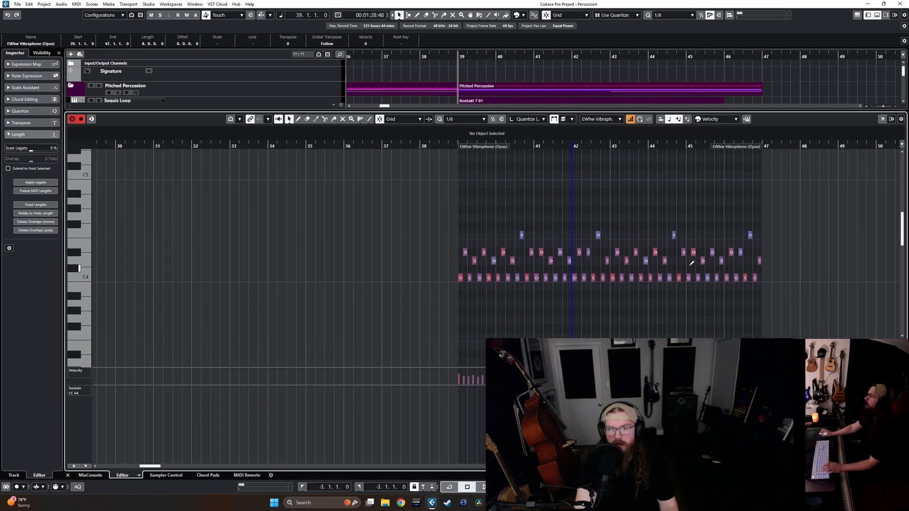
key("ctrl+alt+b")
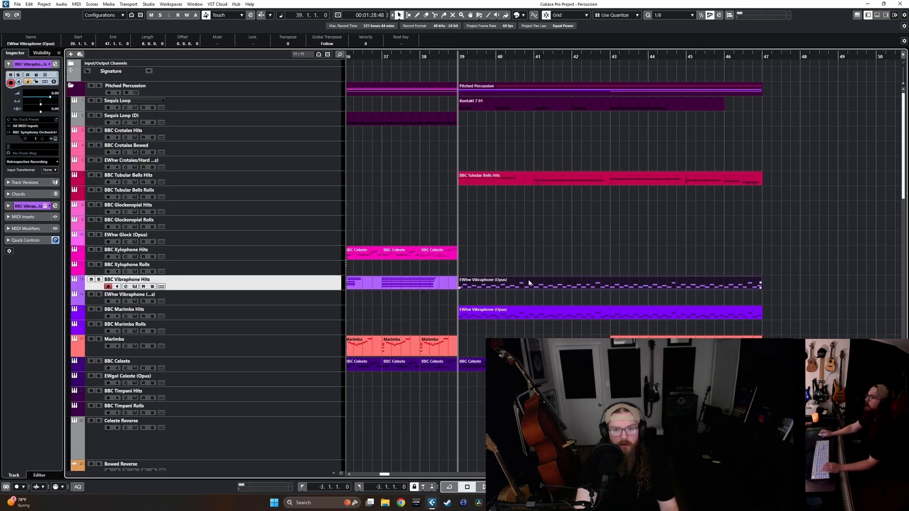
double_click(530, 283)
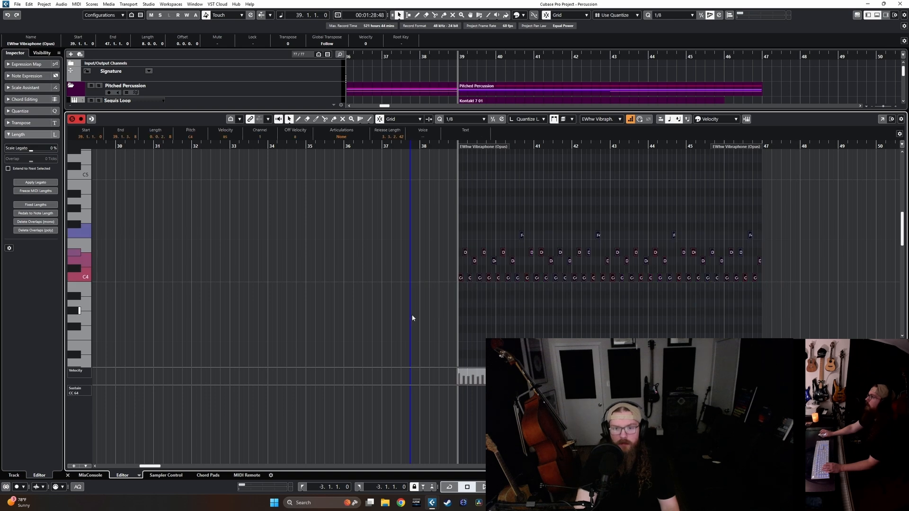
left_click_drag(610, 371, 610, 370)
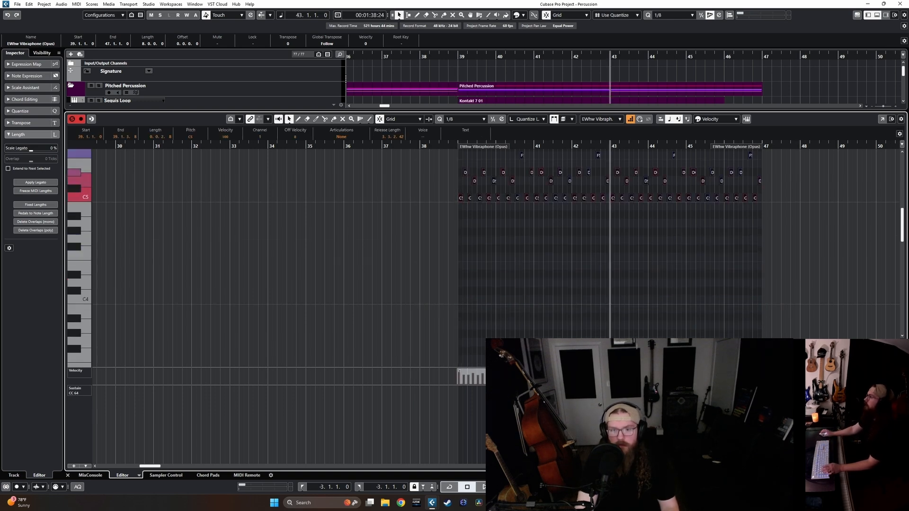
key("ctrl+alt+b")
left_click(461, 57)
key("space")
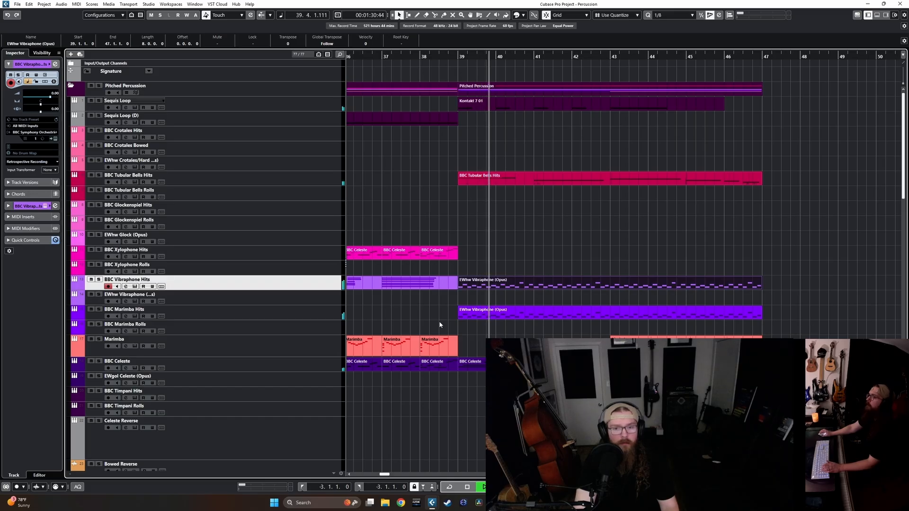
Copy the BBC Celeste part at bar 39 onto the BBC Crotales Hits track and audition it soloed.
left_click(475, 368)
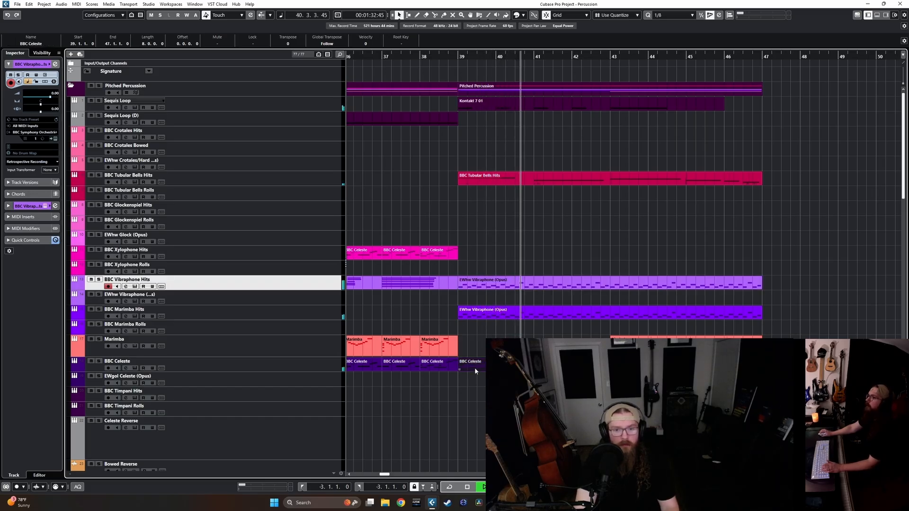
key("space")
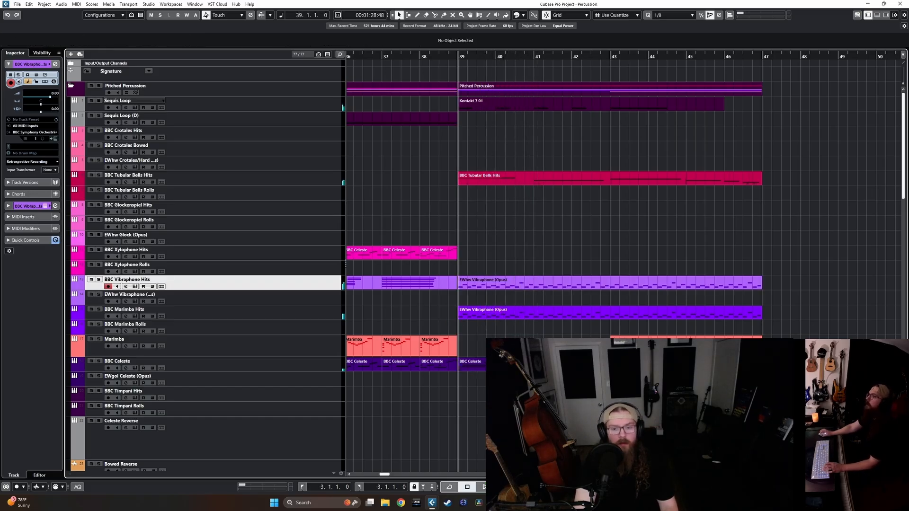
left_click(285, 136)
key("ctrl+v")
key("s")
key("space")
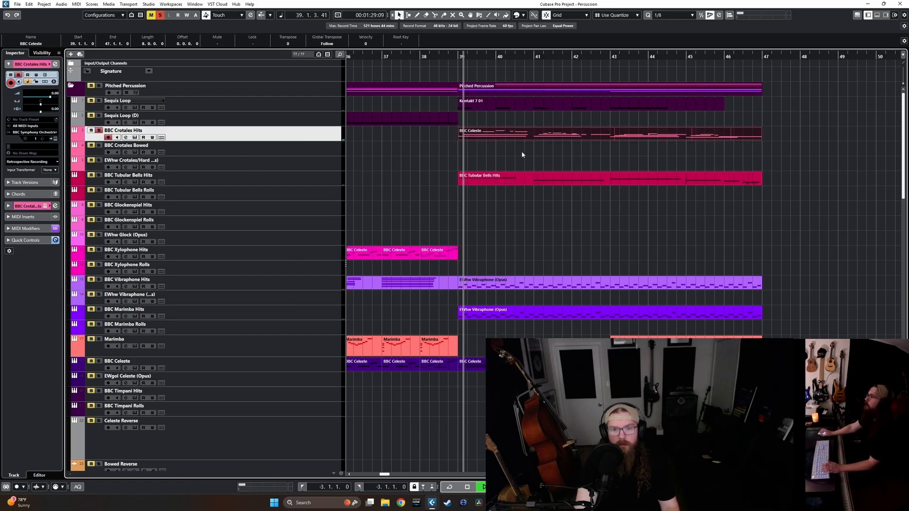
key("space")
Select all notes in the copied crotales part and raise their velocities together, bringing the first note to 127.
double_click(534, 138)
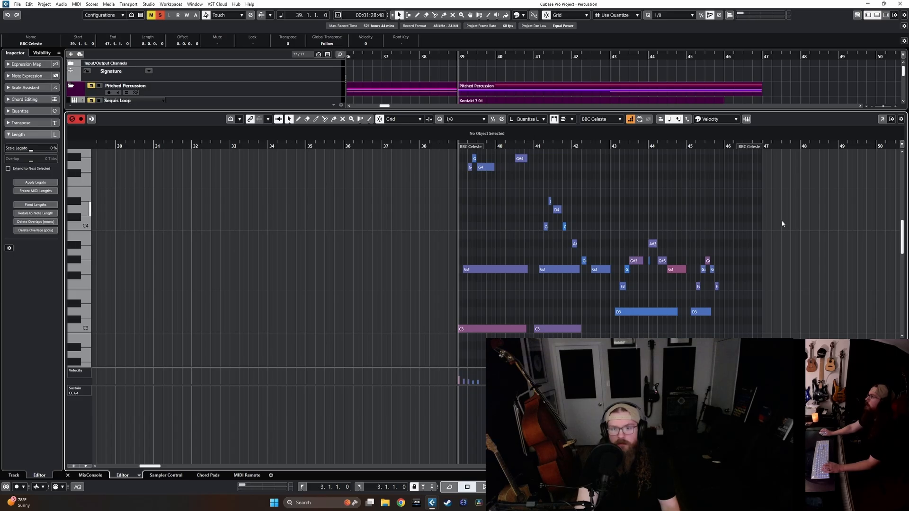
scroll(772, 246, "down", 4)
left_click_drag(829, 328, 389, 124)
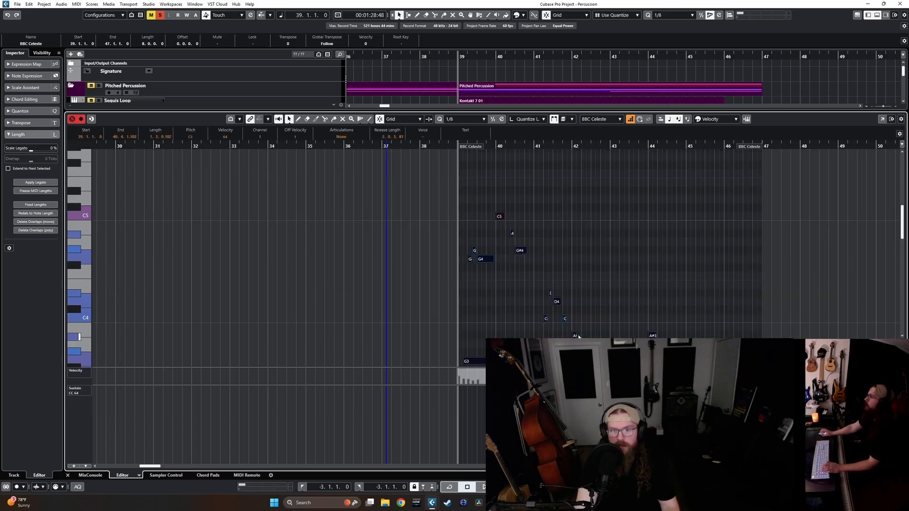
right_click(91, 374)
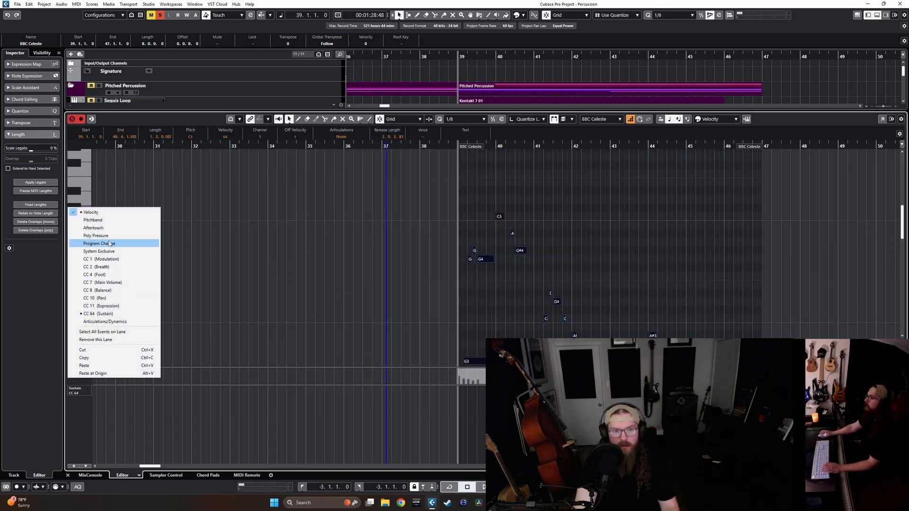
left_click(502, 367)
left_click_drag(502, 367, 505, 283)
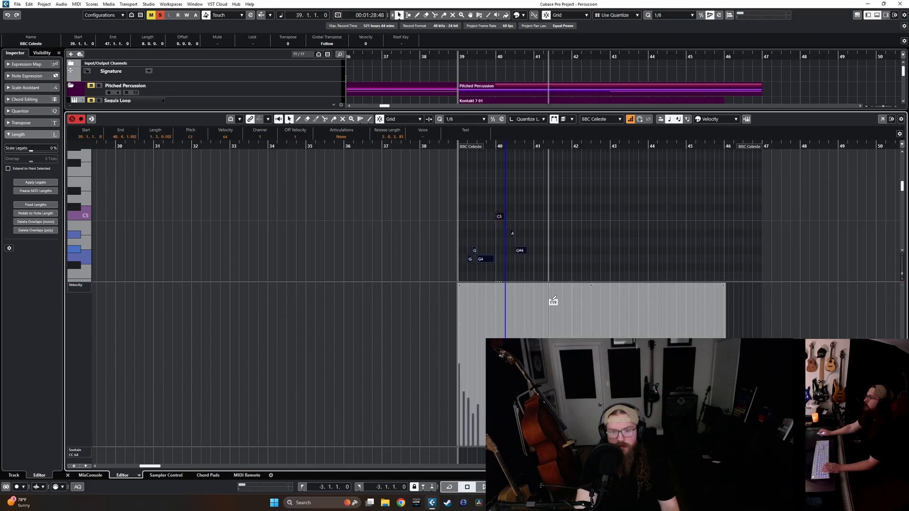
left_click(591, 279)
key("ctrl+a")
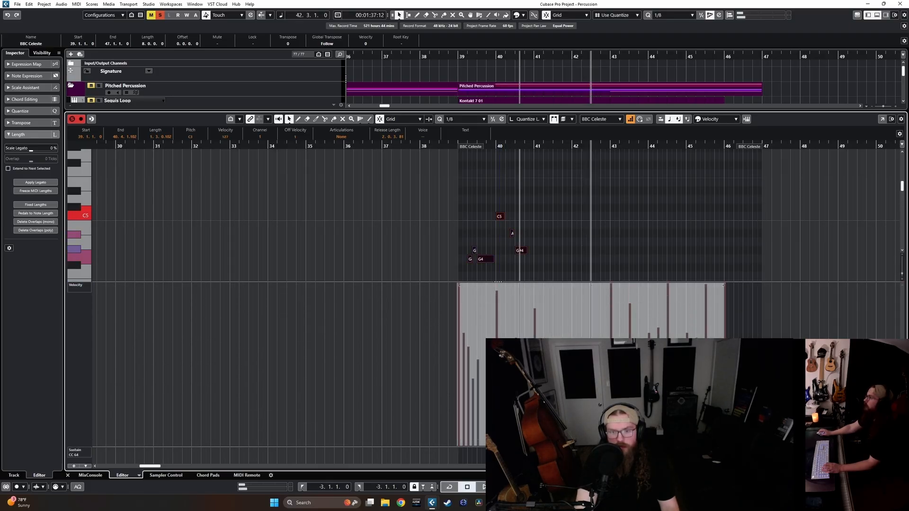
left_click_drag(458, 447, 459, 370)
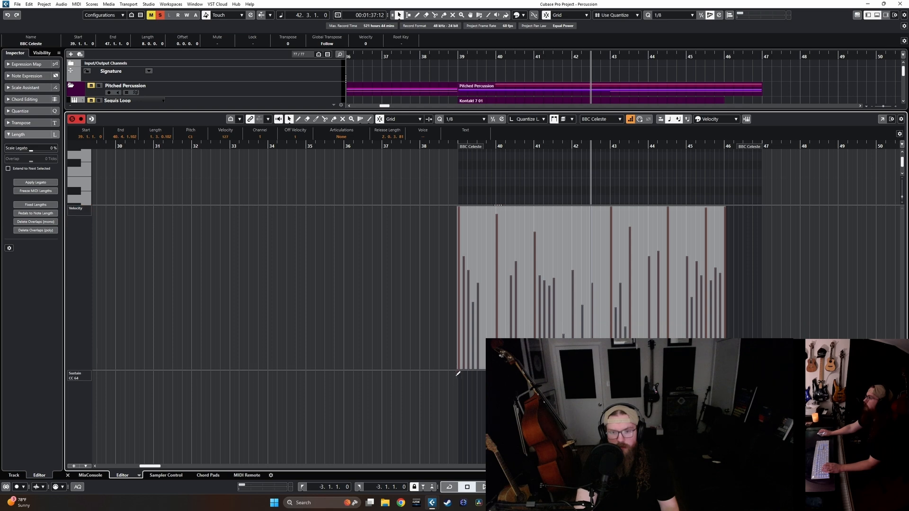
left_click(454, 373)
key("Return")
Compare the sustain pedal data at bar 39 in the source celeste part and the crotales copy.
scroll(530, 303, "down", 2)
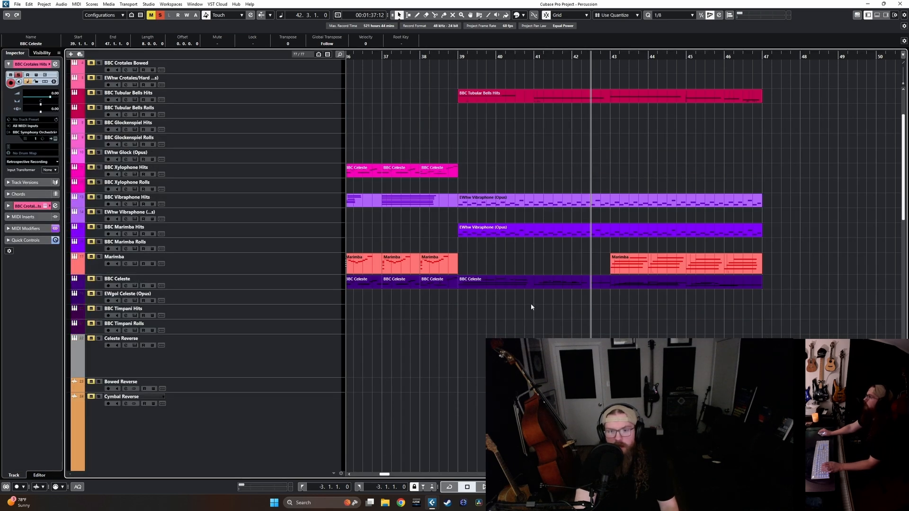
scroll(530, 303, "up", 2)
key("l")
key("Return")
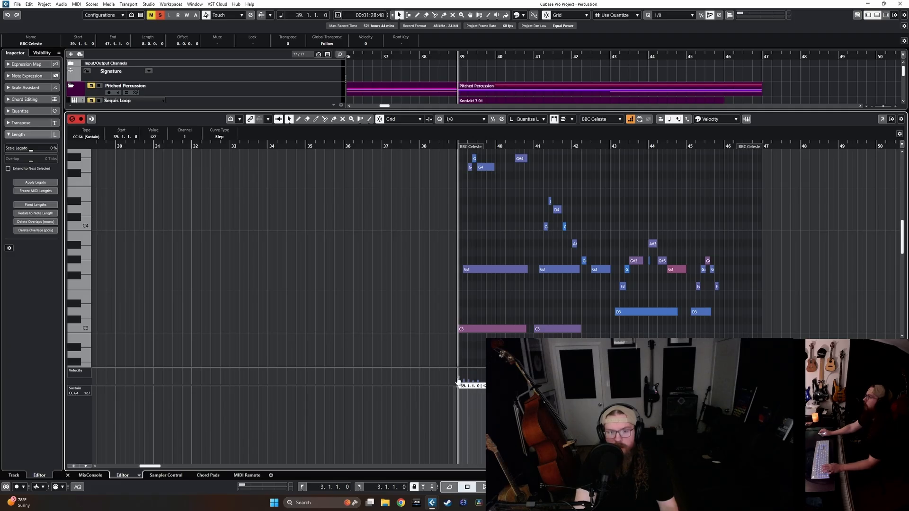
key("Return")
key("Return")
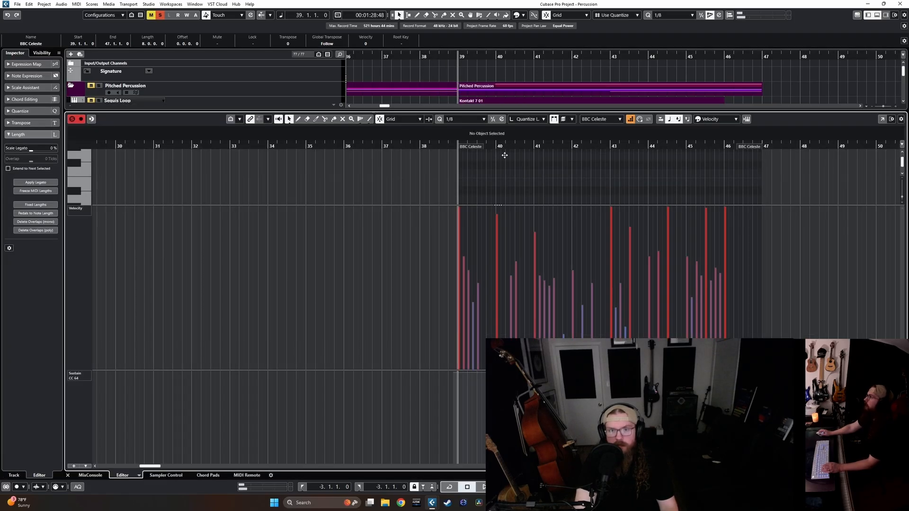
key("Return")
Extend the start of the crotales part back to about the middle of bar 38 and play it unsoloed from bar 39.
left_click_drag(459, 139, 435, 139)
left_click(468, 363)
key("Return")
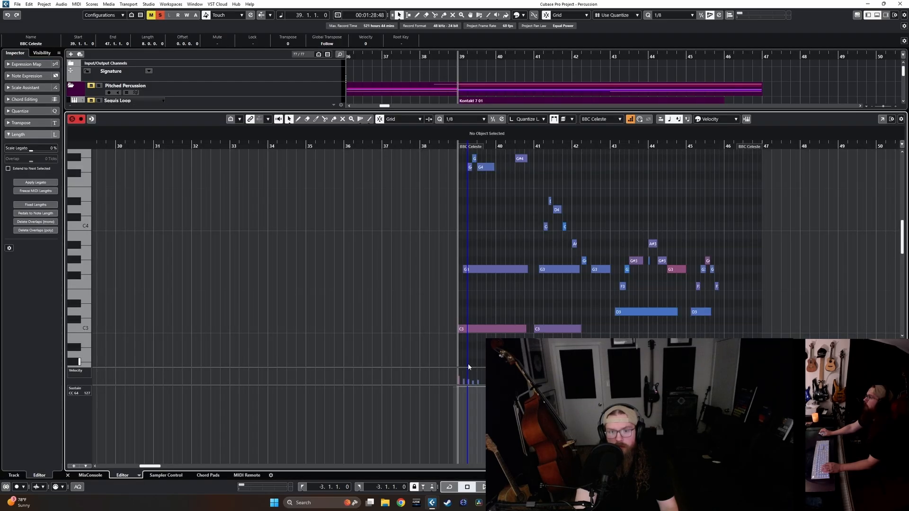
key("Return")
key("space")
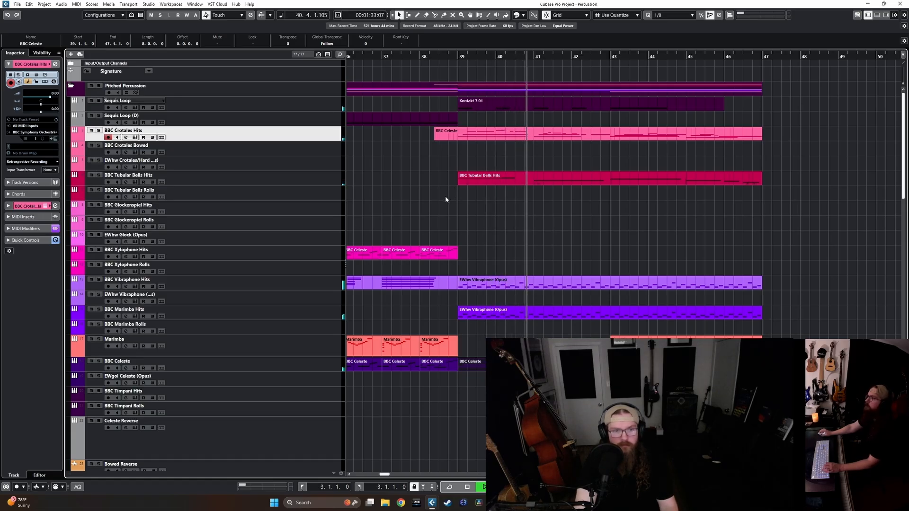
key("space")
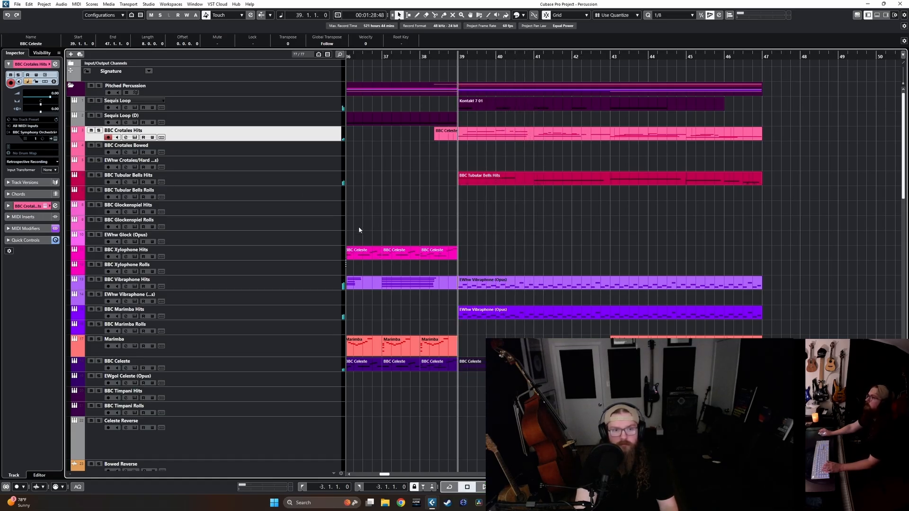
Examine the notes of the BBC Tubular Bells Hits part during playback from bar 39.
double_click(524, 177)
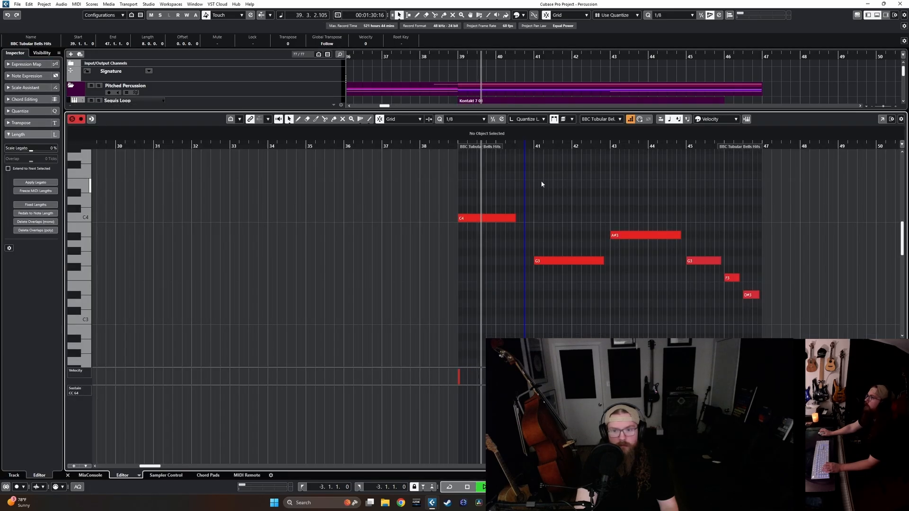
key("Return")
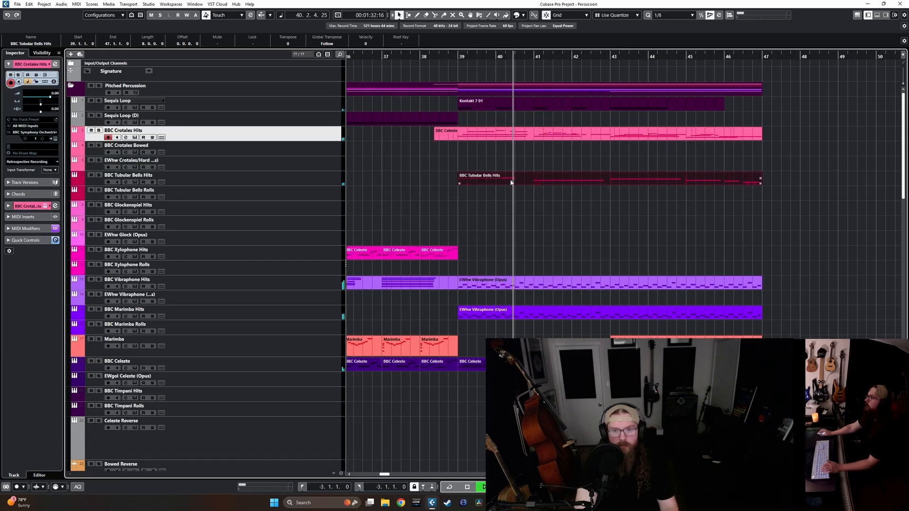
key("Return")
key("Return")
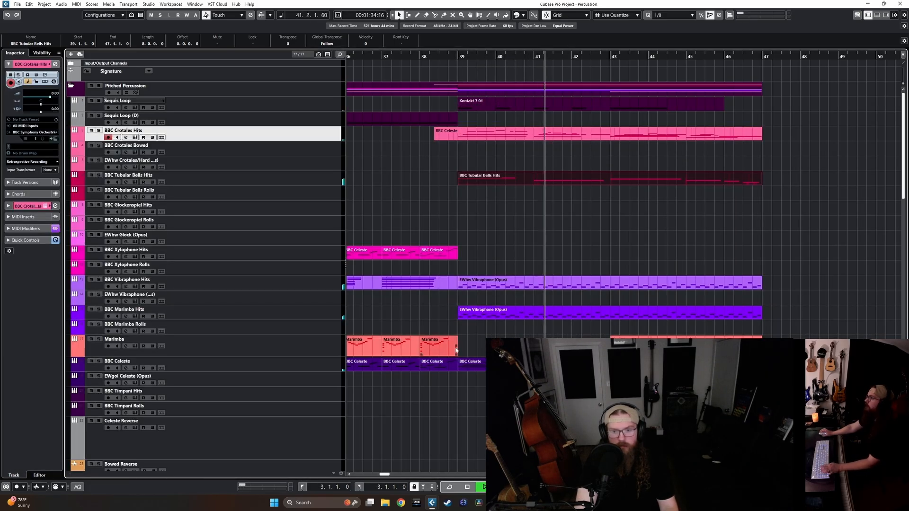
Copy the Bowed Reverse and Cymbal Reverse clips to the bar 39 transition, with the cymbal swell running from 38.3 to bar 39.
scroll(376, 345, "down", 3)
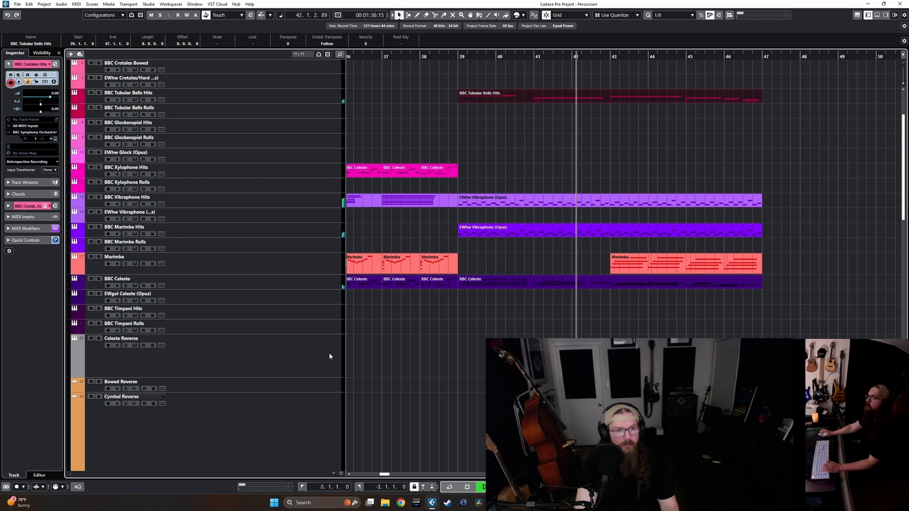
scroll(464, 302, "down", 3)
scroll(454, 299, "down", 2, "ctrl")
scroll(455, 299, "left", 3)
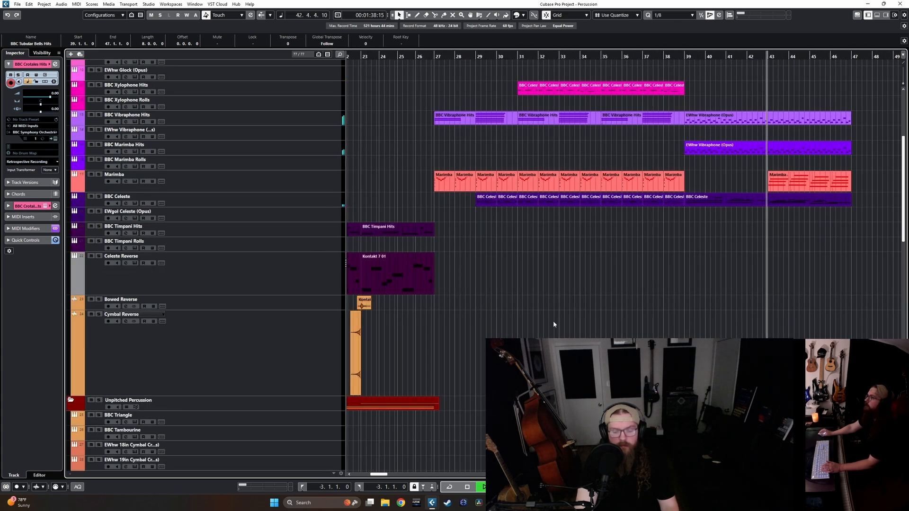
key("space")
scroll(553, 320, "down", 3)
left_click_drag(418, 308, 388, 357)
key("l")
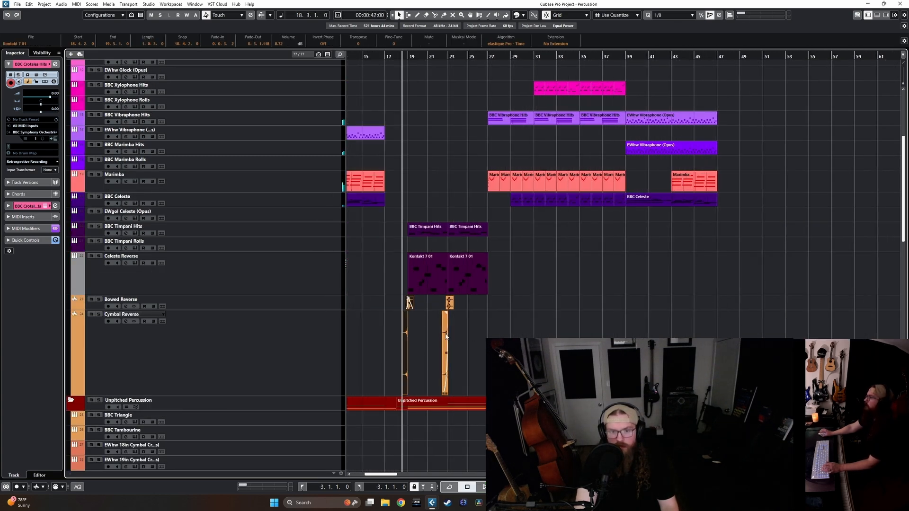
key("ctrl+d")
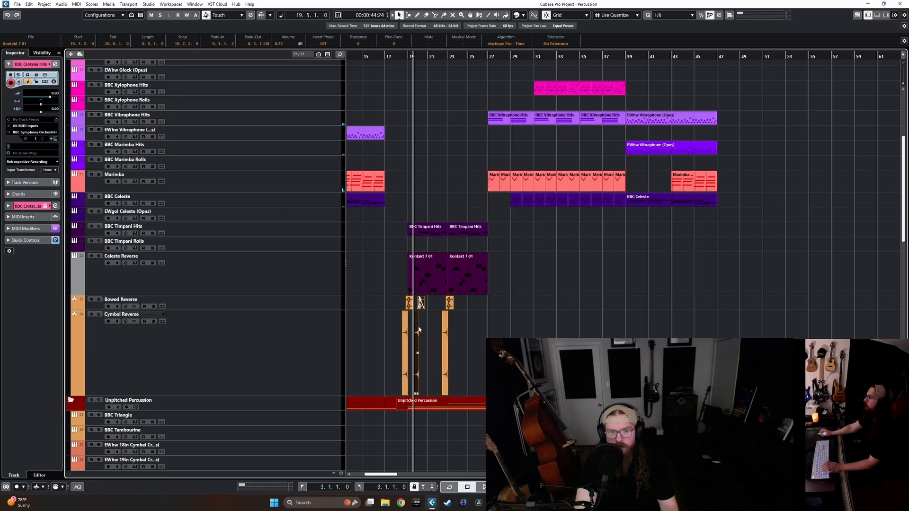
left_click_drag(417, 328, 654, 329)
scroll(622, 329, "up", 5, "ctrl")
left_click(683, 327)
left_click(649, 328)
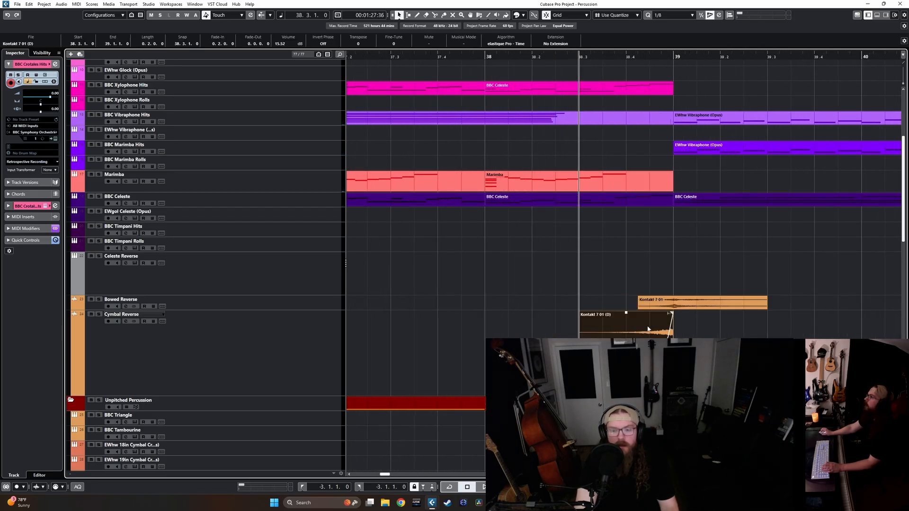
Play the arrangement from beat 3 of bar 38 to hear the copied reverse clips leading into bar 39.
scroll(529, 216, "right", 2, "shift")
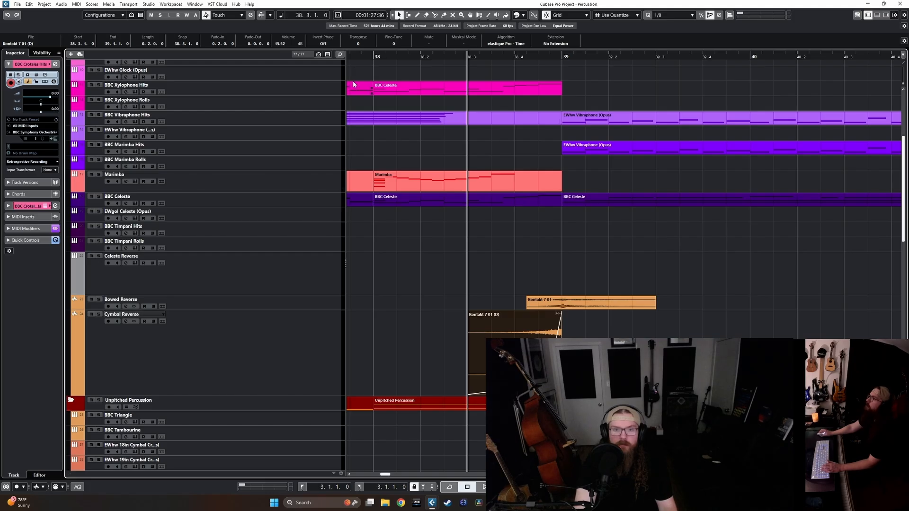
key("space")
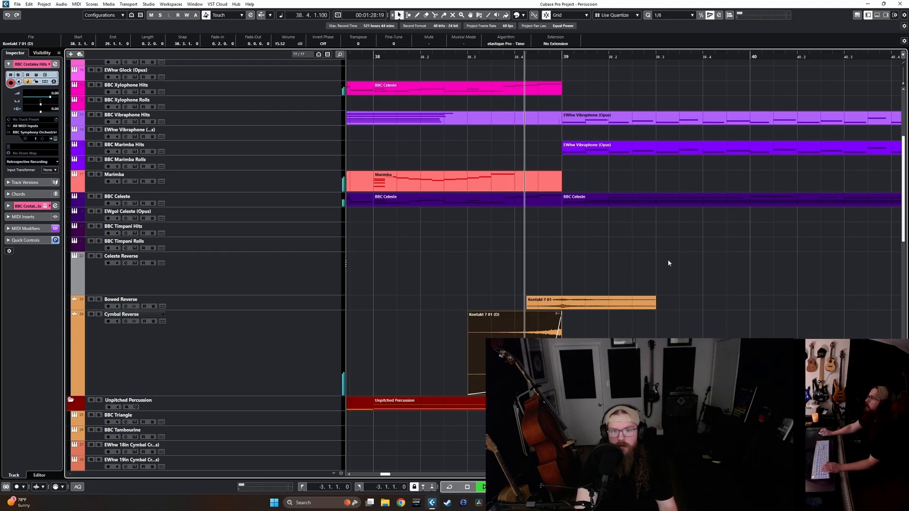
scroll(648, 266, "down", 3, "ctrl")
scroll(663, 275, "down", 5, "ctrl")
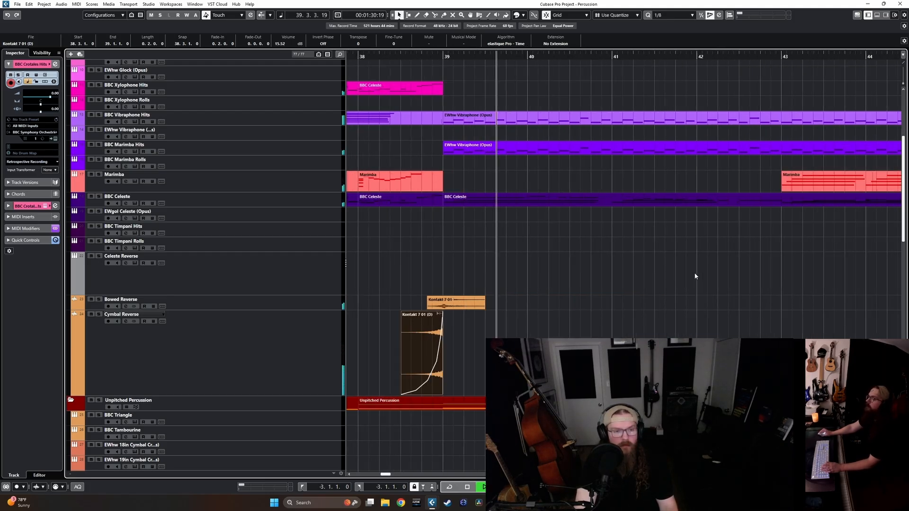
scroll(584, 269, "up", 3)
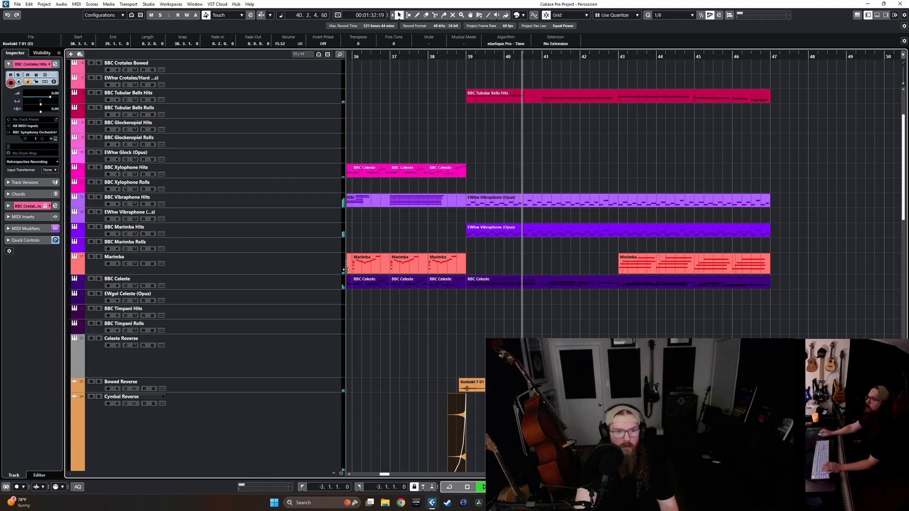
scroll(306, 263, "up", 3)
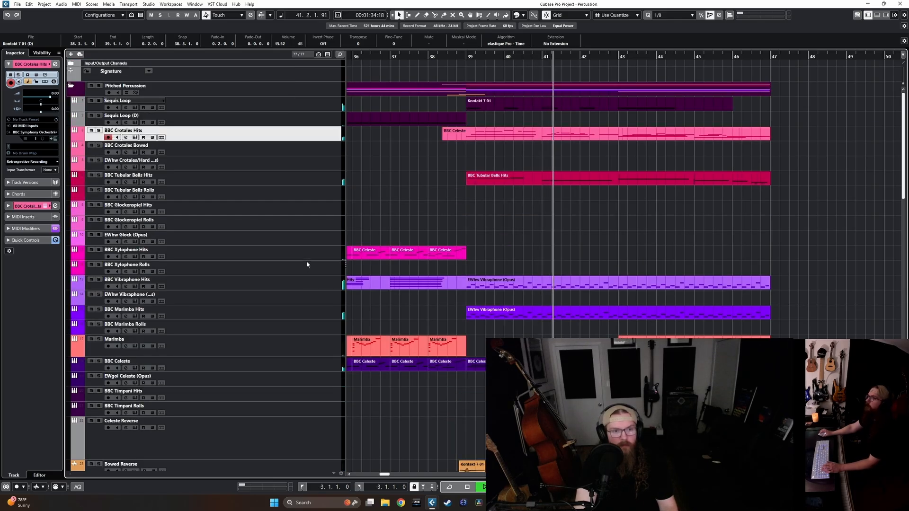
Duplicate the EWso Bass Drum Wagner part, place the copy at bar 38 and play from there.
key("g")
key("g")
scroll(469, 224, "left", 5)
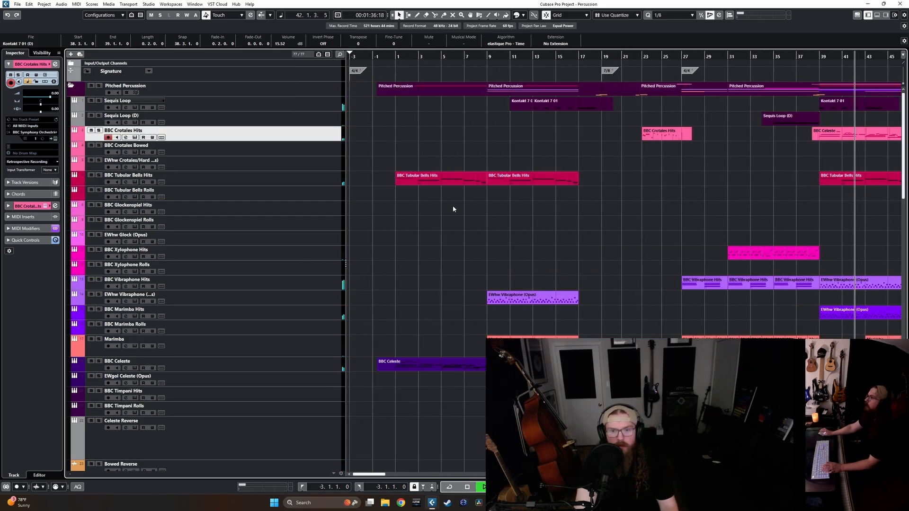
scroll(478, 228, "right", 3)
scroll(521, 232, "down", 6)
scroll(554, 232, "right", 1)
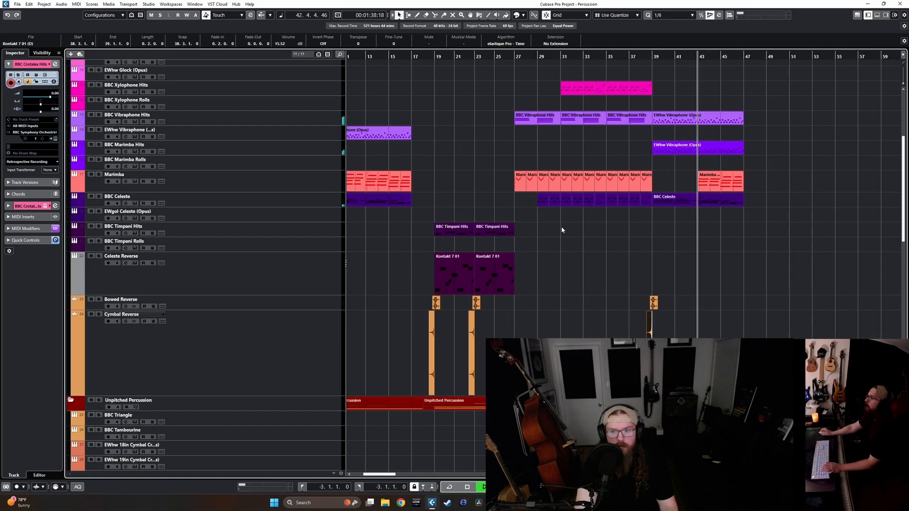
scroll(521, 236, "down", 6)
scroll(521, 247, "left", 2)
scroll(559, 275, "down", 5)
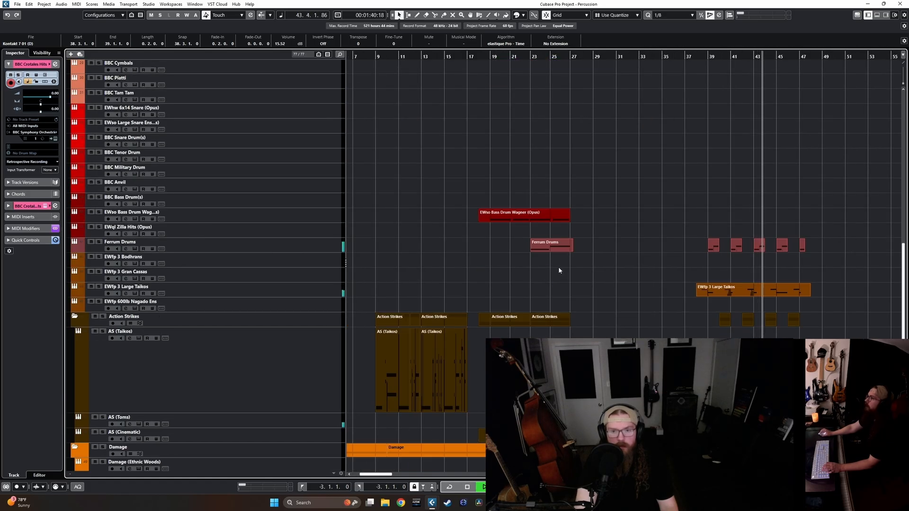
scroll(558, 266, "right", 2)
left_click(408, 218)
key("ctrl+d")
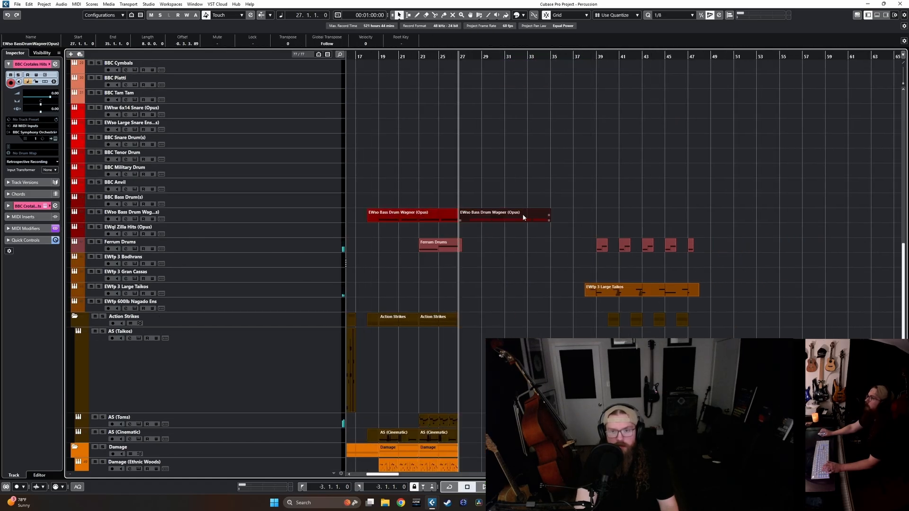
left_click_drag(521, 218, 564, 218)
scroll(645, 218, "up", 3)
key("space")
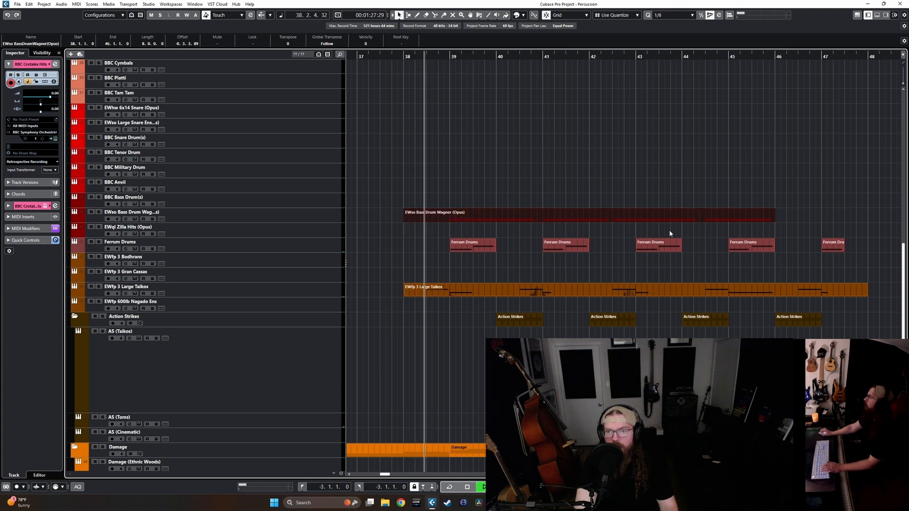
Split the copied bass drum part at beat 3 of bar 42 and delete the section after the cut.
key("3")
left_click(613, 220)
key("2")
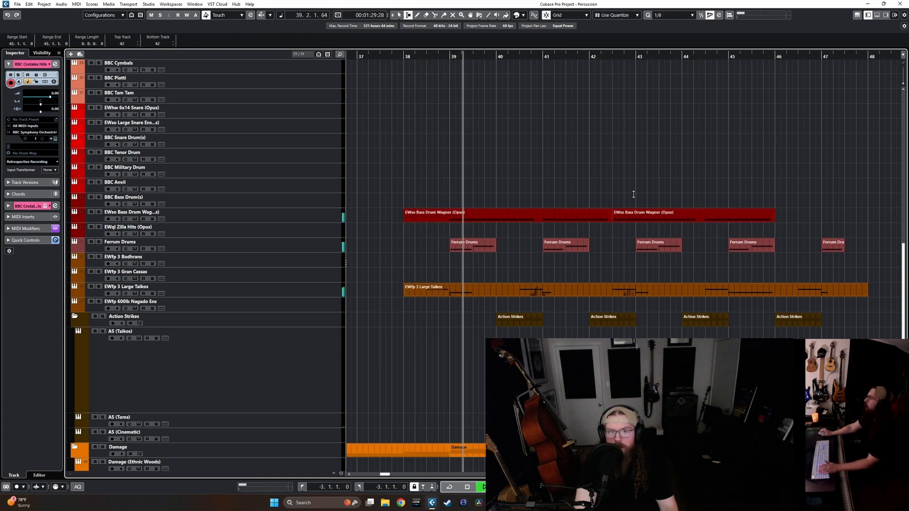
key("1")
left_click(635, 220)
key("Delete")
Split the copied bass drum part at bar 39 and delete the section before the cut.
key("3")
left_click(450, 221)
key("1")
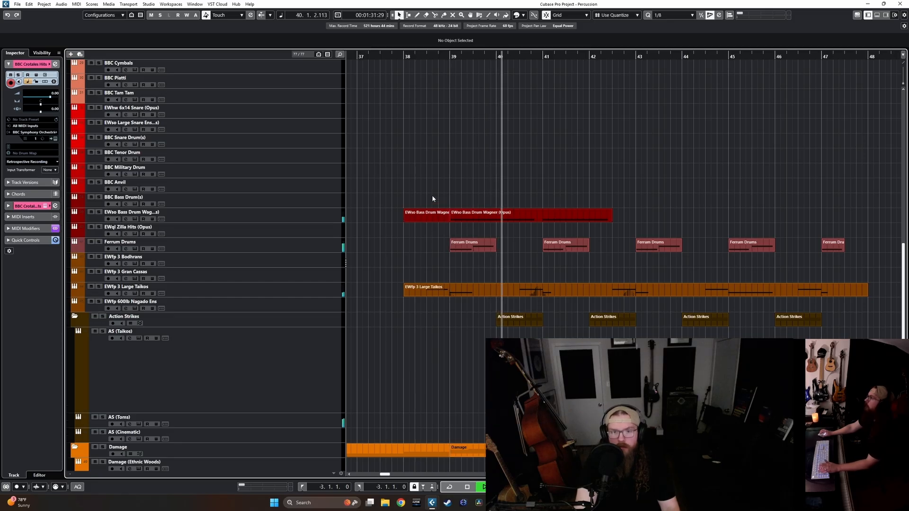
left_click(430, 216)
key("Delete")
Duplicate the trimmed bass drum part and place the copy at bar 43.
left_click(570, 219)
key("ctrl+d")
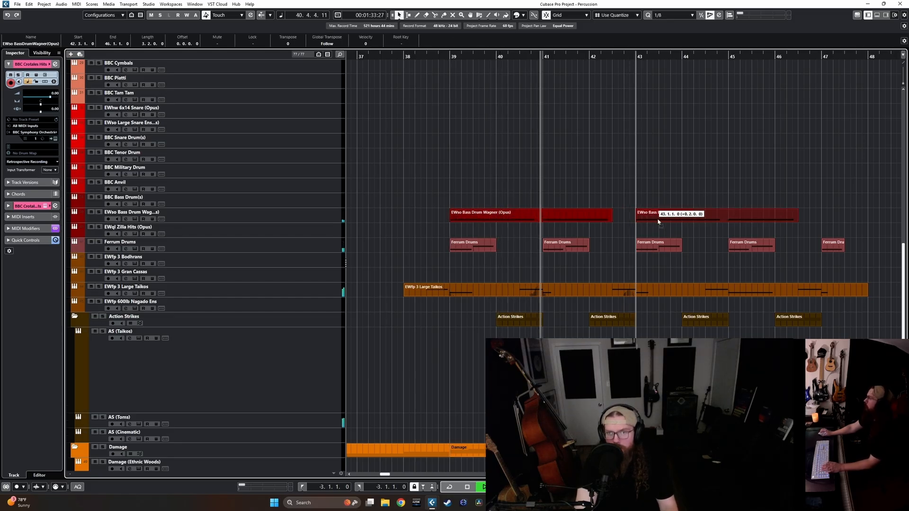
scroll(517, 235, "down", 2)
scroll(412, 261, "down", 5)
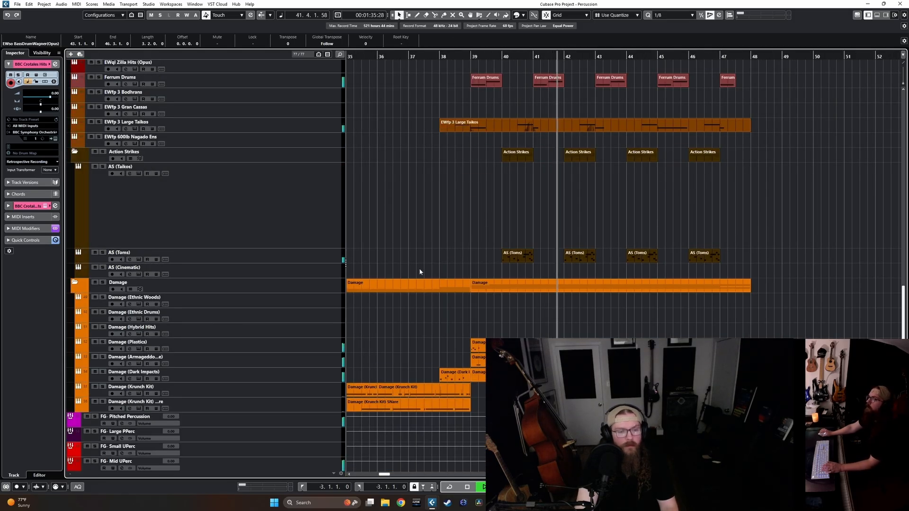
Stop playback and rename the Sequis Loop (D) track to Sequis Loop 2.
scroll(417, 270, "down", 3)
scroll(395, 284, "up", 10)
scroll(392, 292, "up", 10)
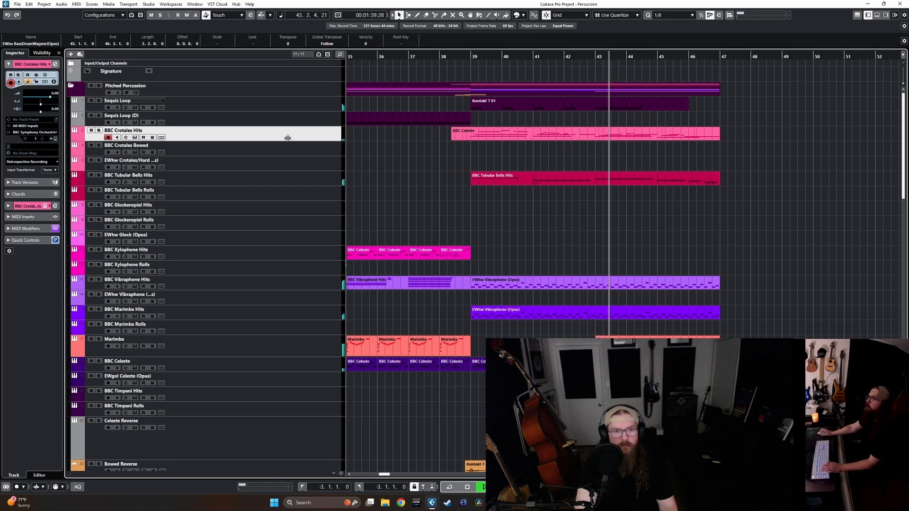
key("space")
left_click(401, 116)
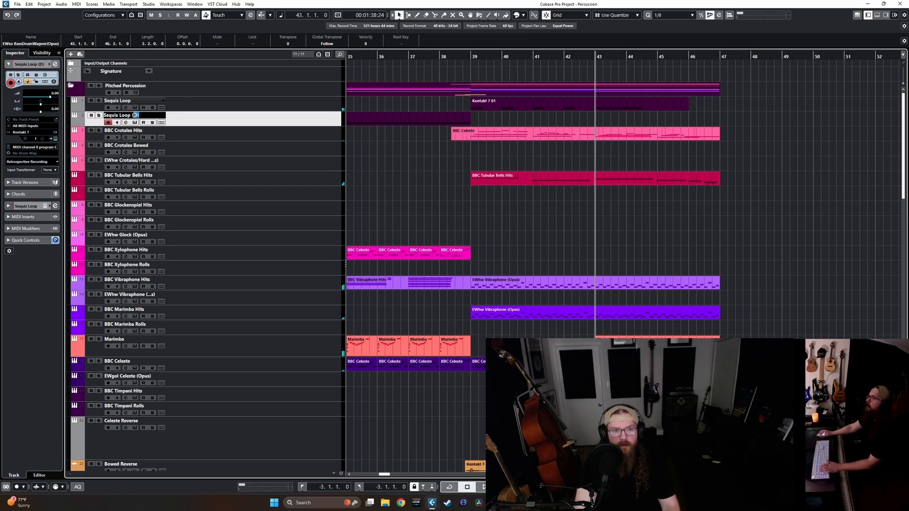
Play along on Sequis Loop 2 from bar 41 to bar 47 and insert the retrospective recording as a linear recording.
left_click(491, 56)
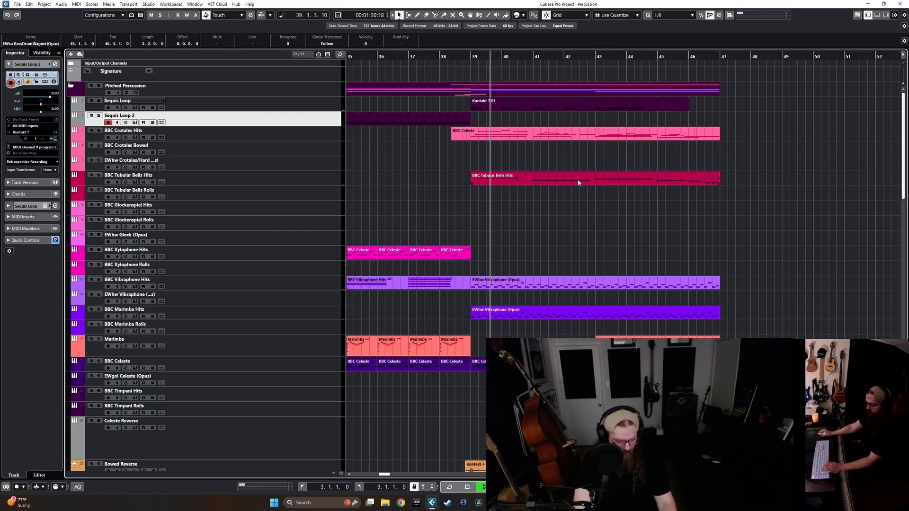
left_click(534, 56)
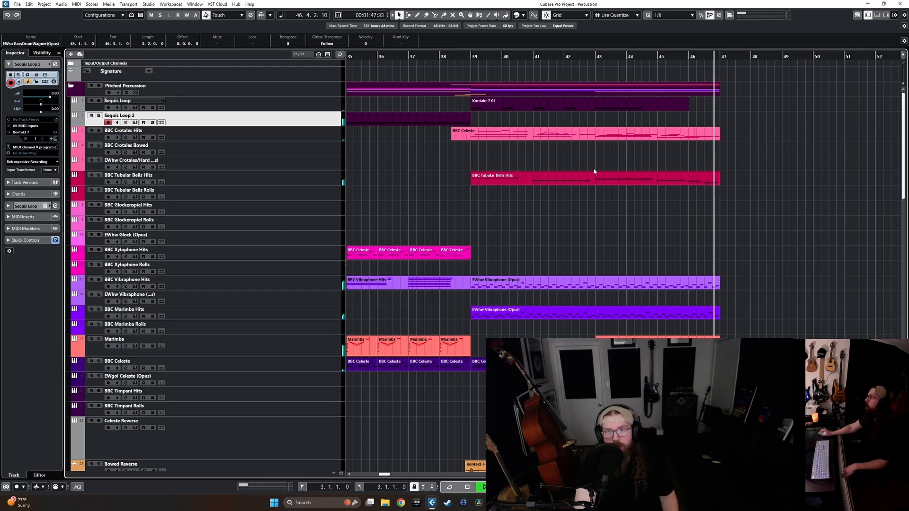
key("space")
left_click(26, 163)
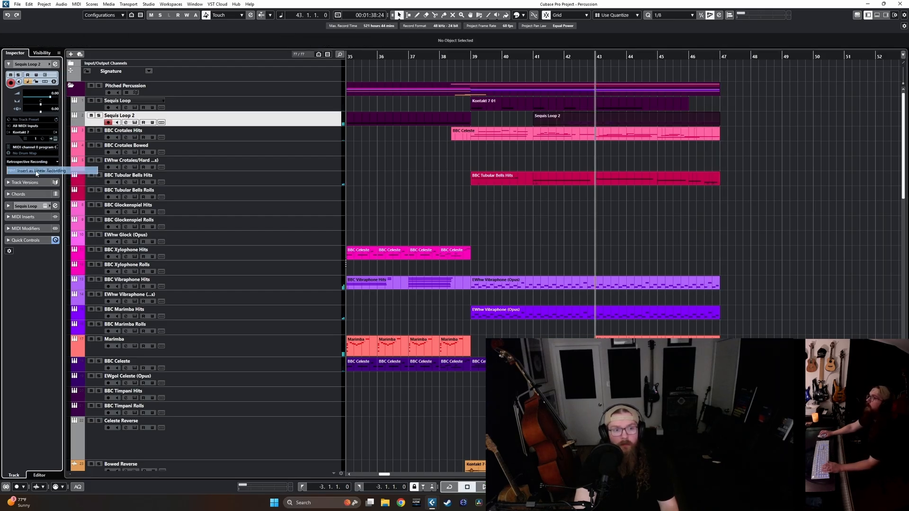
Trim the Sequis Loop part at bar 39 to end at bar 43 and repeat it from bar 43 to bar 47.
left_click(585, 107)
key("l")
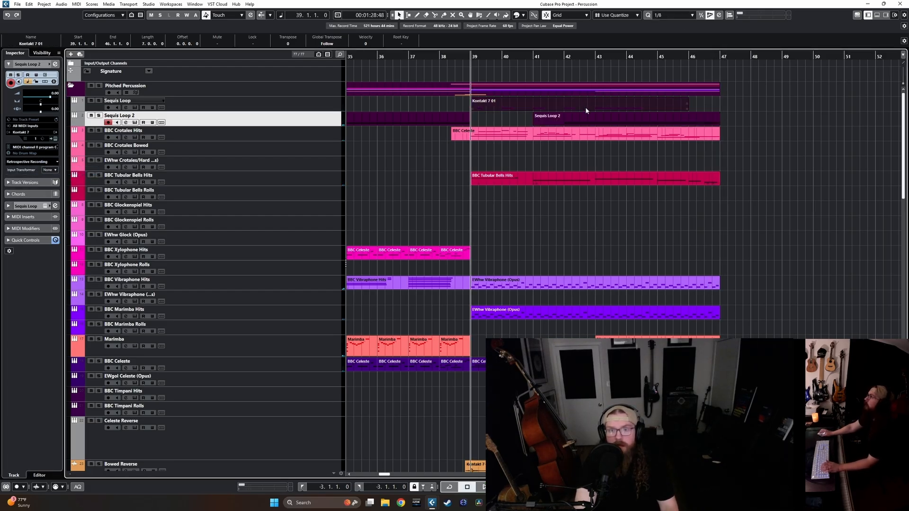
left_click(599, 108, "alt")
left_click(612, 107)
key("Delete")
key("ctrl+z")
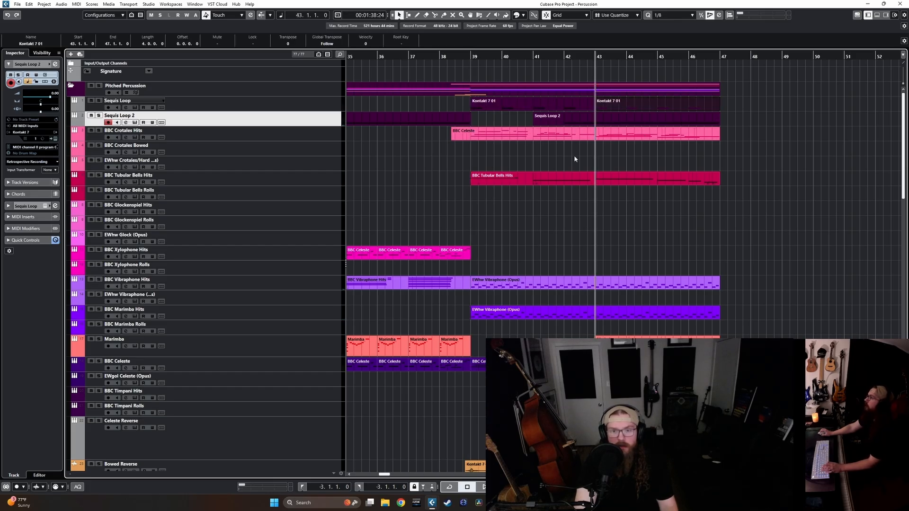
Create an empty part on the BBC Glockenspiel Hits track from bar 39 to bar 47 and open it for note editing.
scroll(521, 185, "down", 3)
scroll(487, 208, "up", 3)
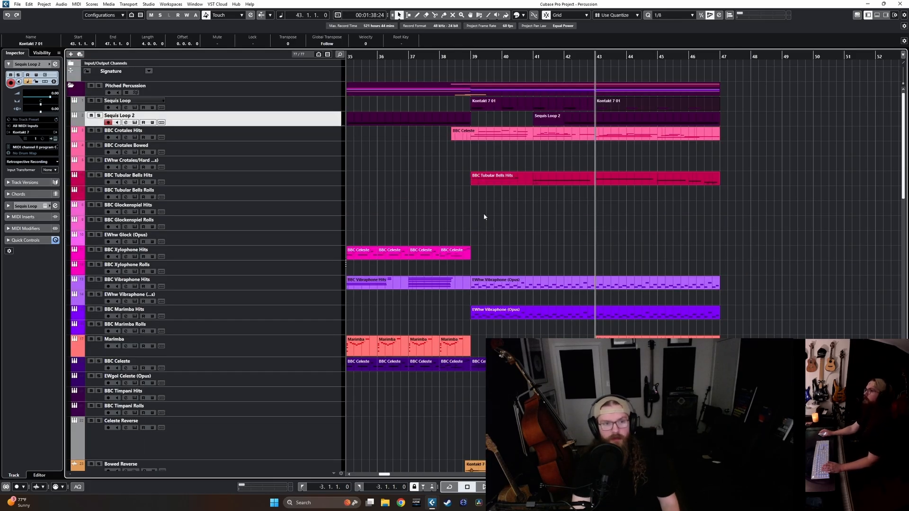
left_click(289, 214)
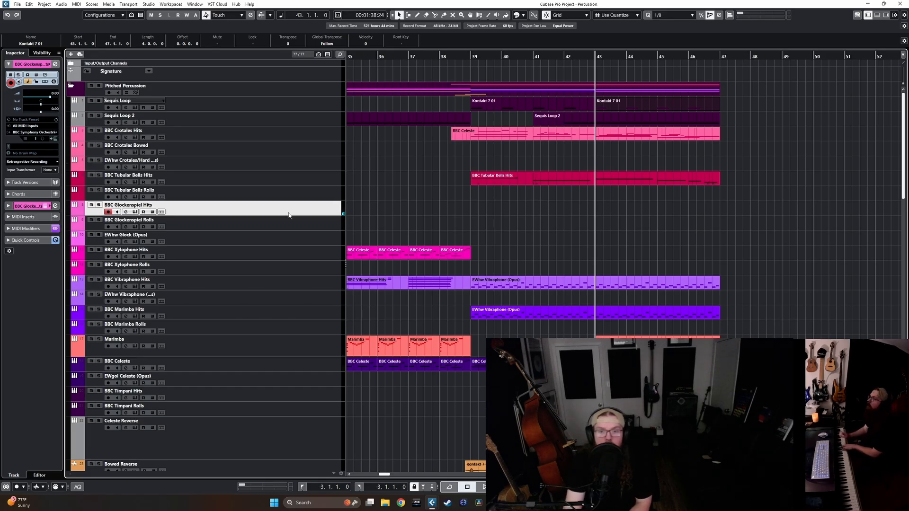
left_click_drag(474, 206, 741, 209)
double_click(649, 208)
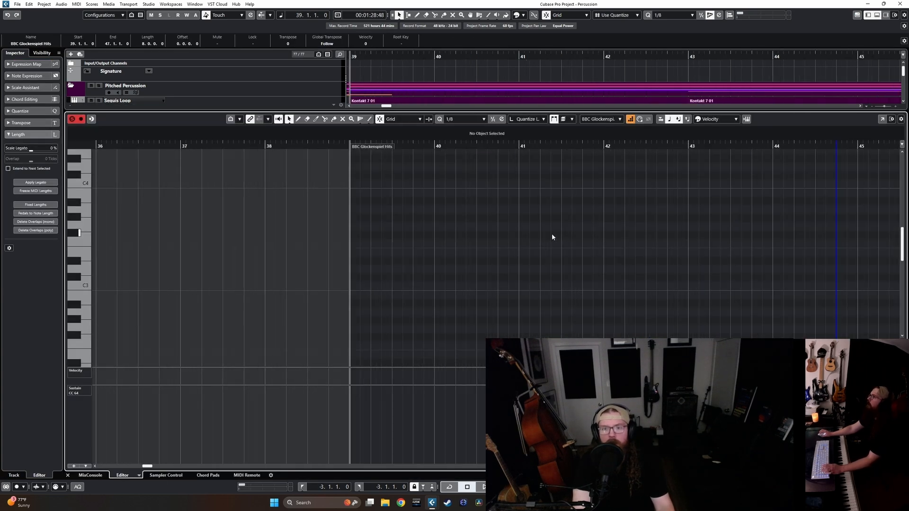
Set the quantize value to 1/16 and check the neighbouring pitched percussion parts from bar 39.
left_click(462, 119)
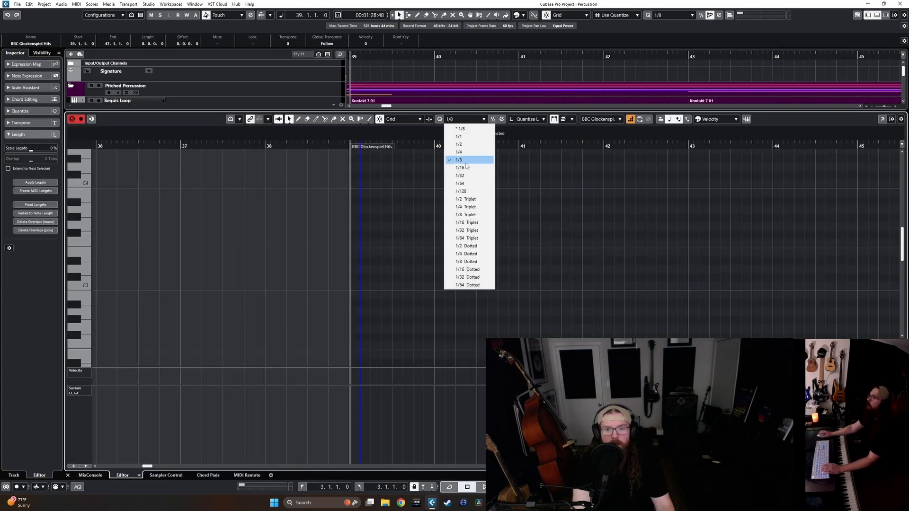
left_click(469, 168)
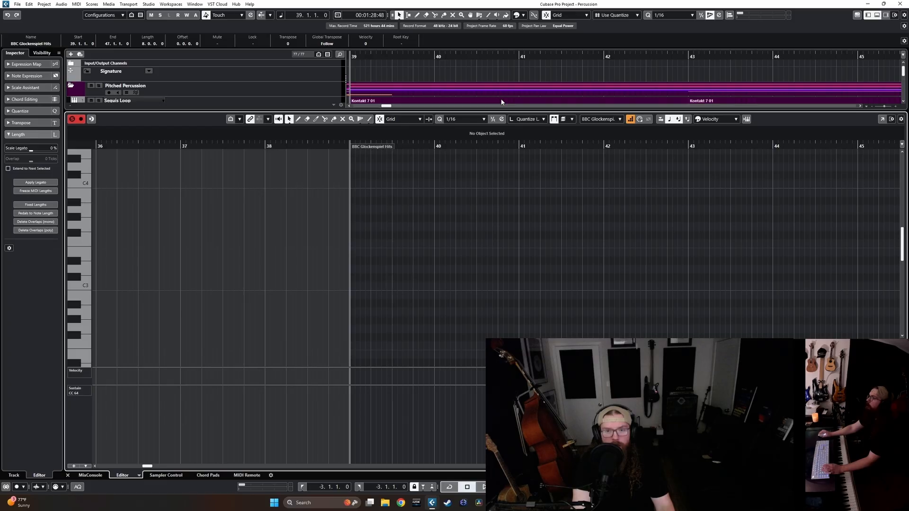
left_click_drag(498, 112, 507, 260)
scroll(508, 199, "down", 3)
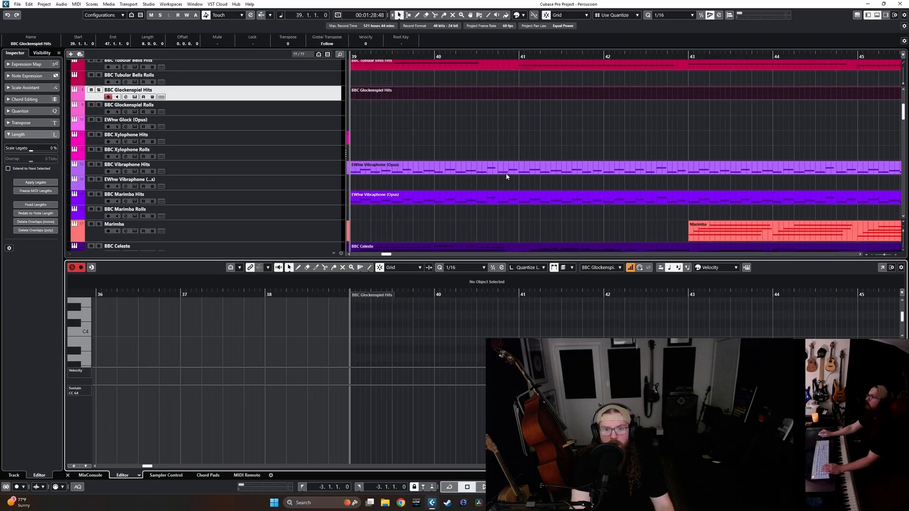
scroll(506, 175, "down", 3)
scroll(497, 172, "down", 2)
scroll(495, 182, "up", 1)
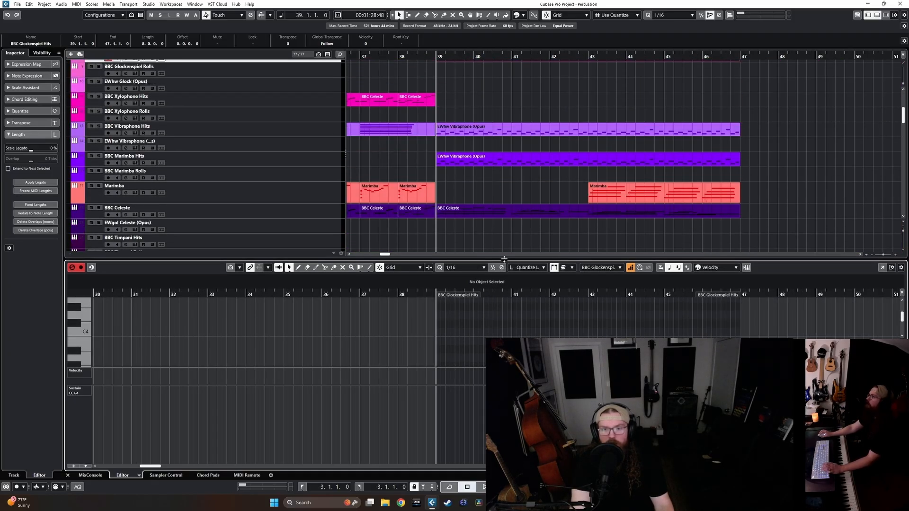
Enlarge the note editor, clear the trial notes and step-enter a rising sixteenth-note line starting on C4 at bar 39.
left_click_drag(504, 258, 505, 100)
scroll(521, 234, "up", 4)
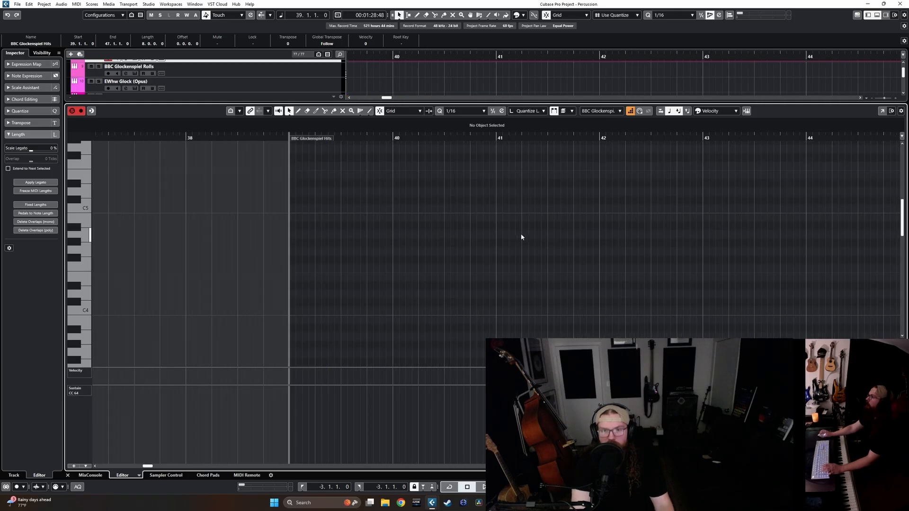
scroll(517, 239, "down", 4)
scroll(505, 236, "up", 5)
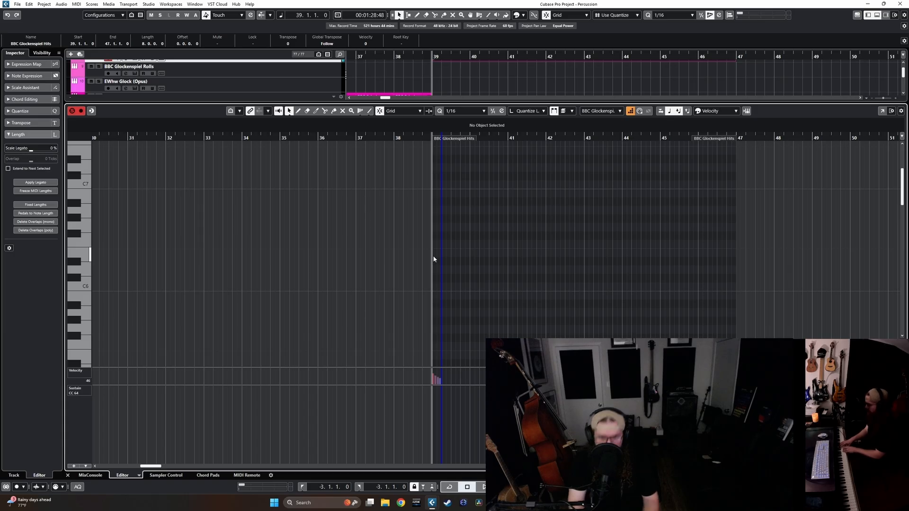
scroll(433, 279, "down", 4)
scroll(431, 301, "up", 5)
left_click_drag(535, 261, 441, 322)
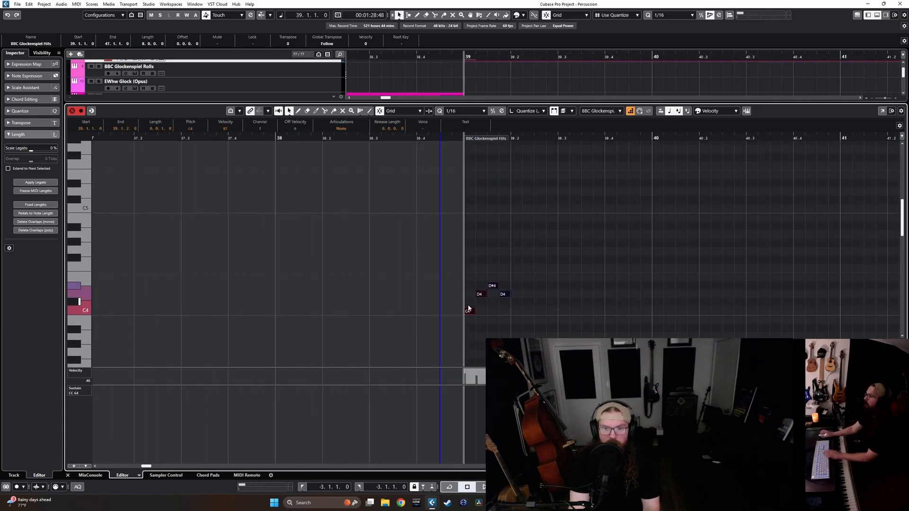
key("Delete")
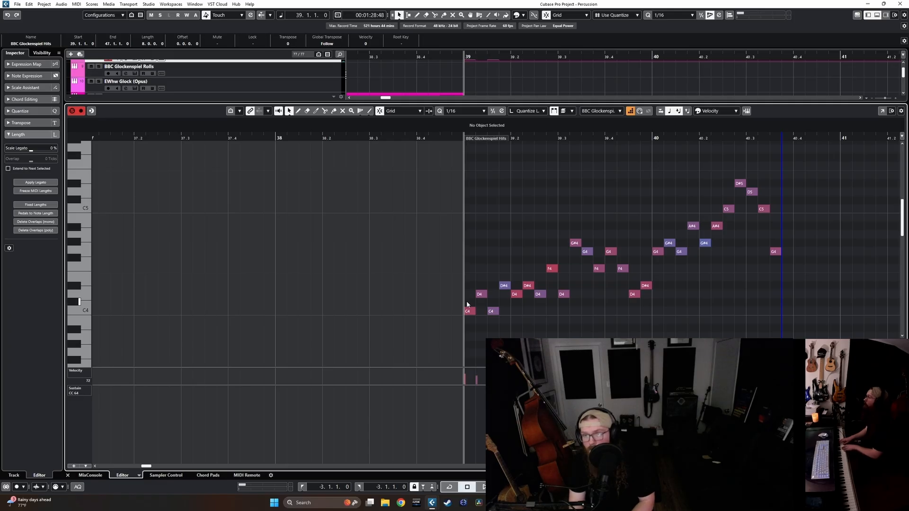
Play back the entered glockenspiel line from bar 39.
left_click(483, 233)
key("space")
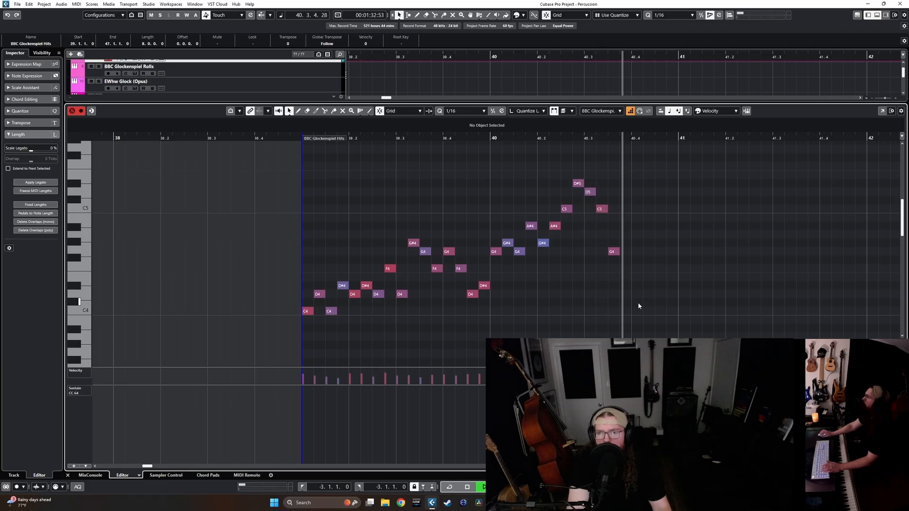
key("space")
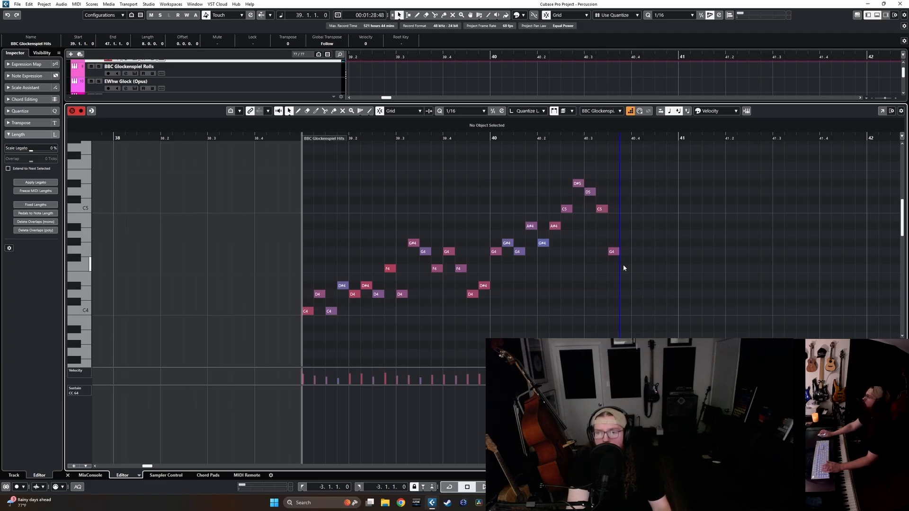
Enlarge the velocity lane and raise the velocities of the glockenspiel notes in bar 40.
left_click_drag(653, 152, 284, 360)
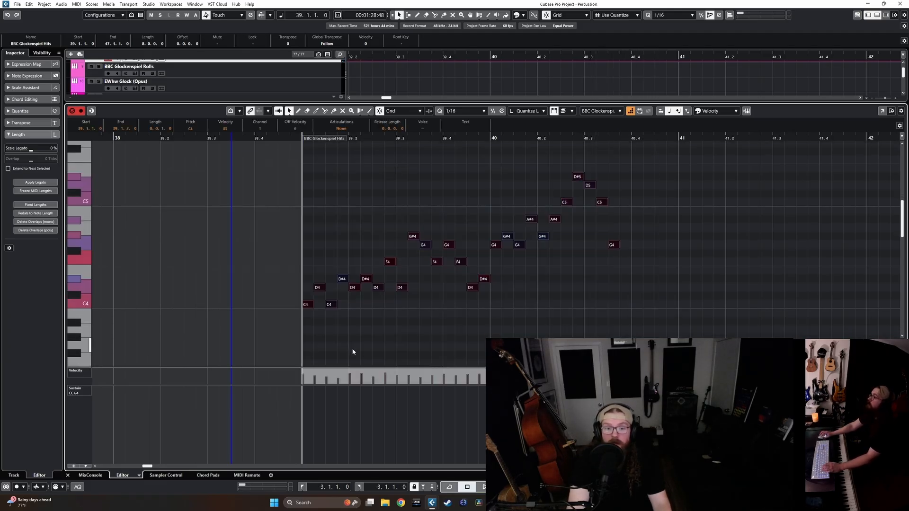
left_click_drag(460, 369, 502, 314)
key("ctrl+z")
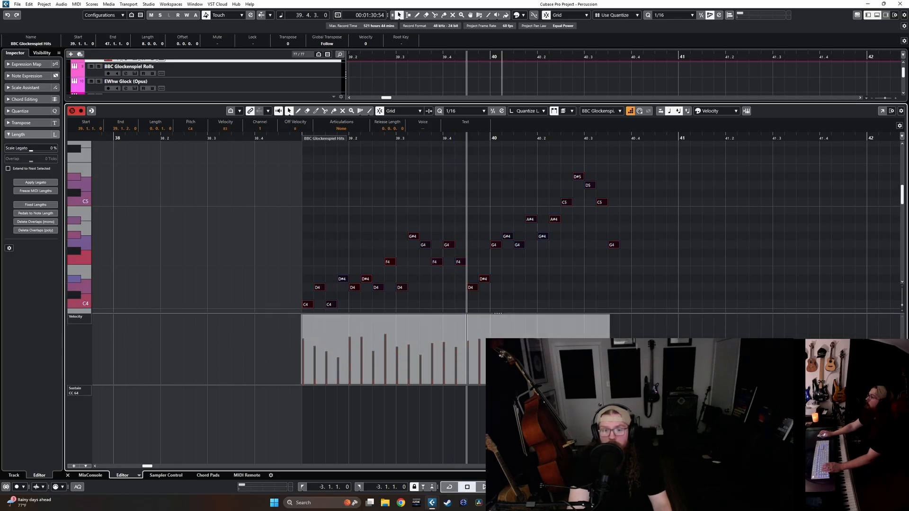
left_click_drag(634, 164, 492, 307)
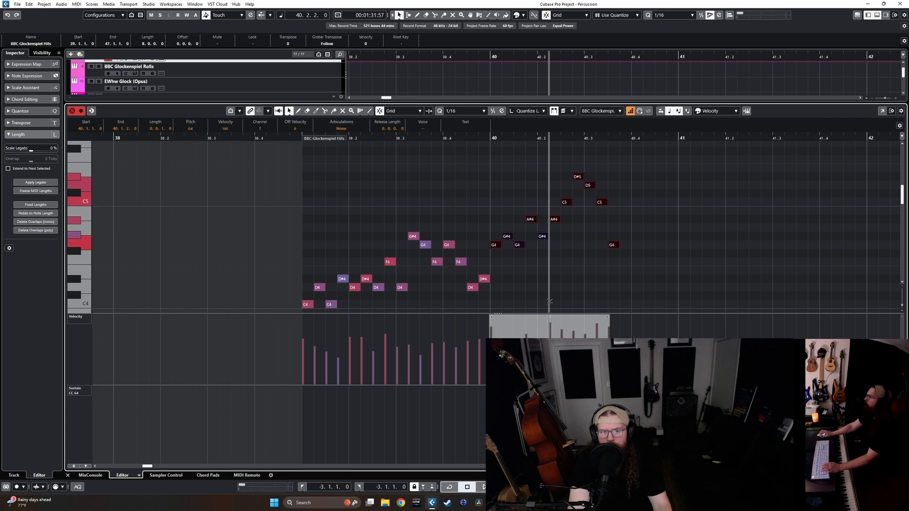
Close the note editor, split the glockenspiel part at bar 41 and delete the section after it.
key("Return")
scroll(520, 256, "down", 6)
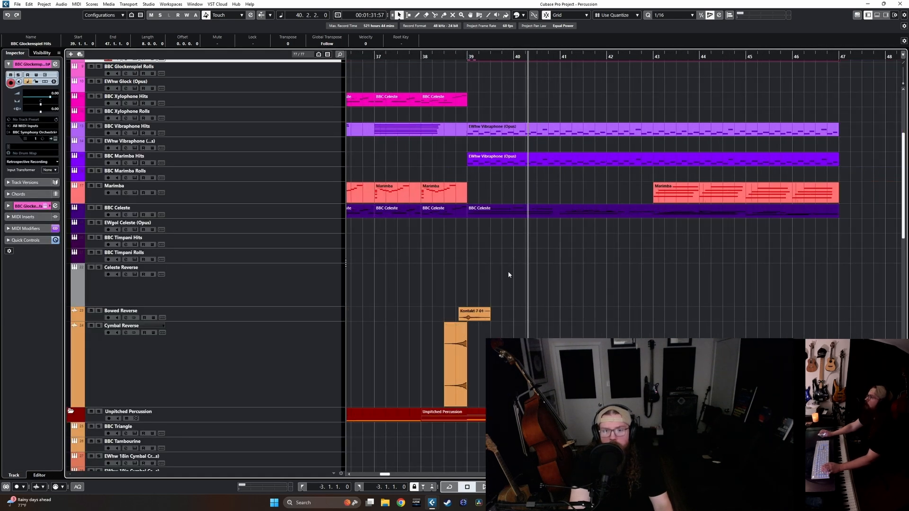
scroll(509, 274, "up", 4)
left_click(561, 212, "alt")
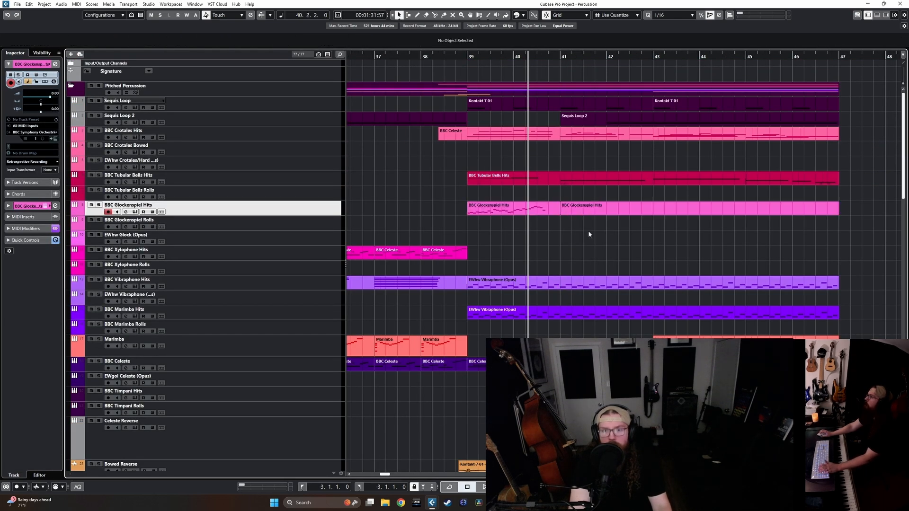
left_click(584, 212)
key("Delete")
Play the arrangement from bar 39 and duplicate the two-bar glockenspiel part to bar 41.
left_click(468, 58)
key("space")
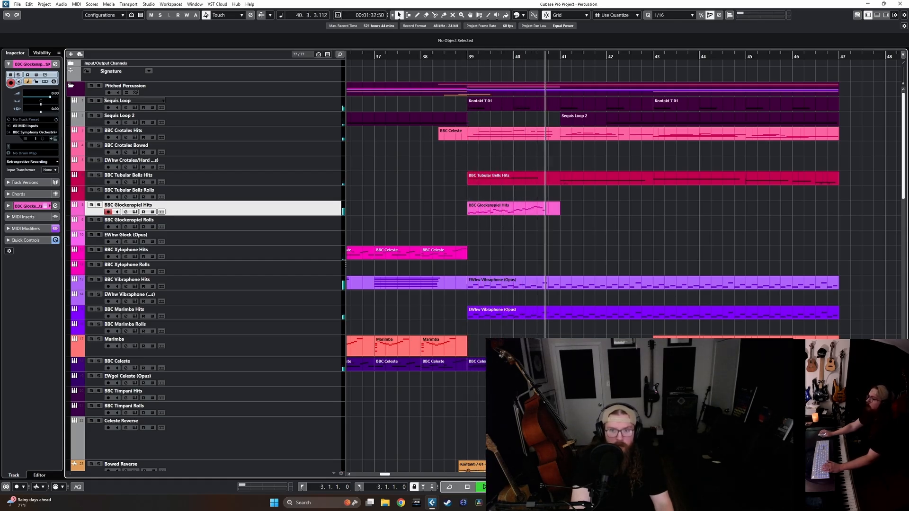
key("space")
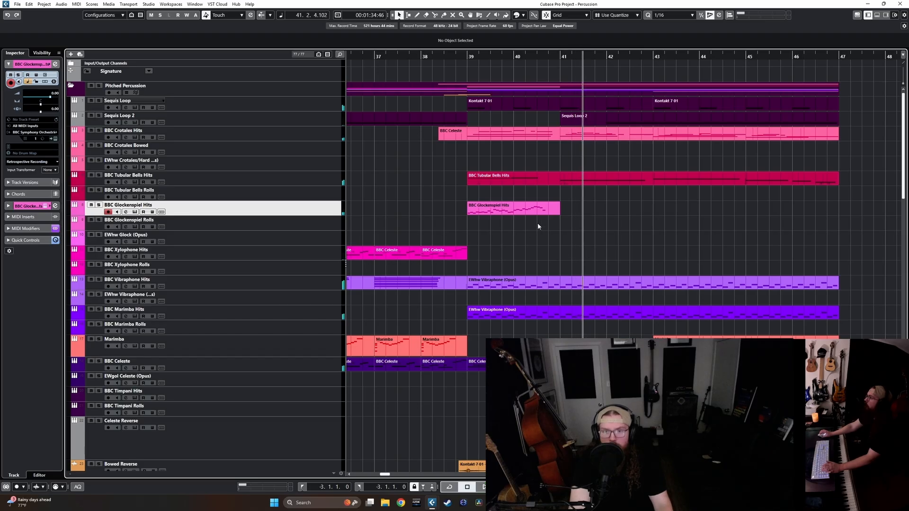
left_click(527, 210)
key("ctrl+d")
key("space")
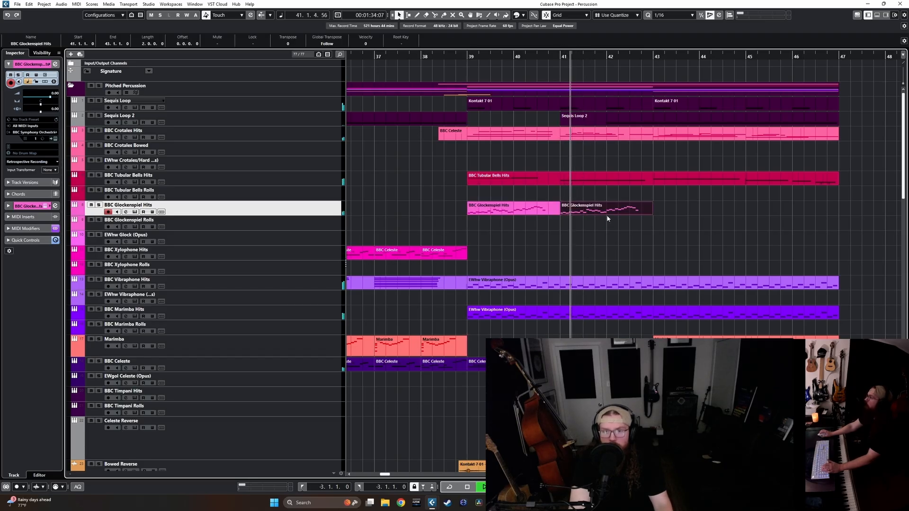
Open the duplicated glockenspiel part and transpose all of its bar 41 notes down two semitones.
double_click(606, 208)
scroll(606, 275, "up", 3)
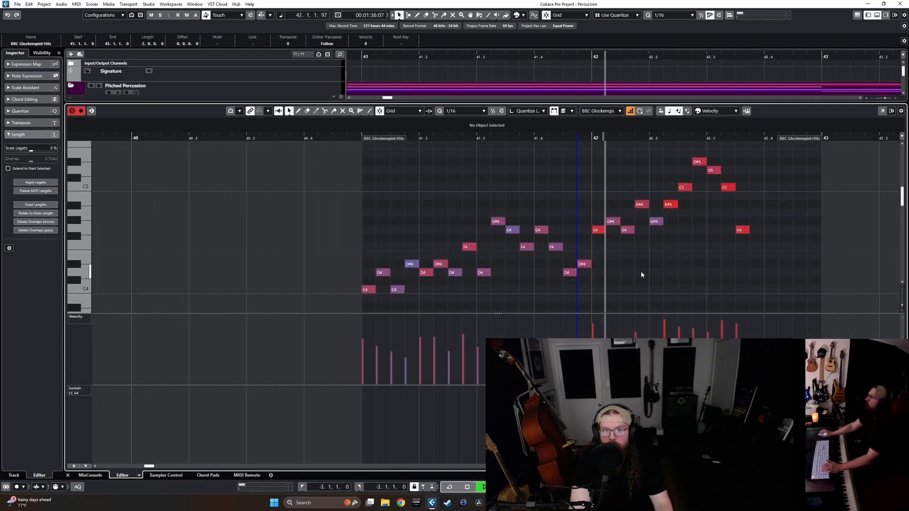
key("space")
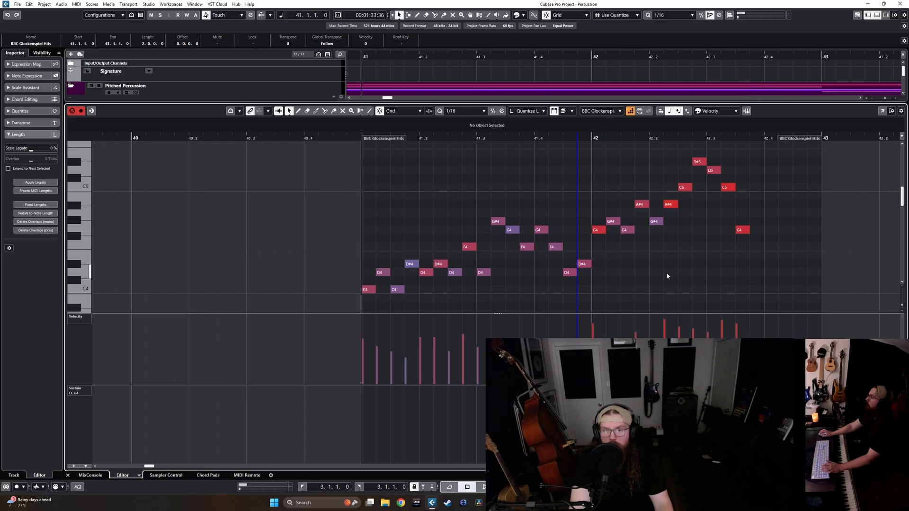
left_click_drag(776, 297, 652, 269)
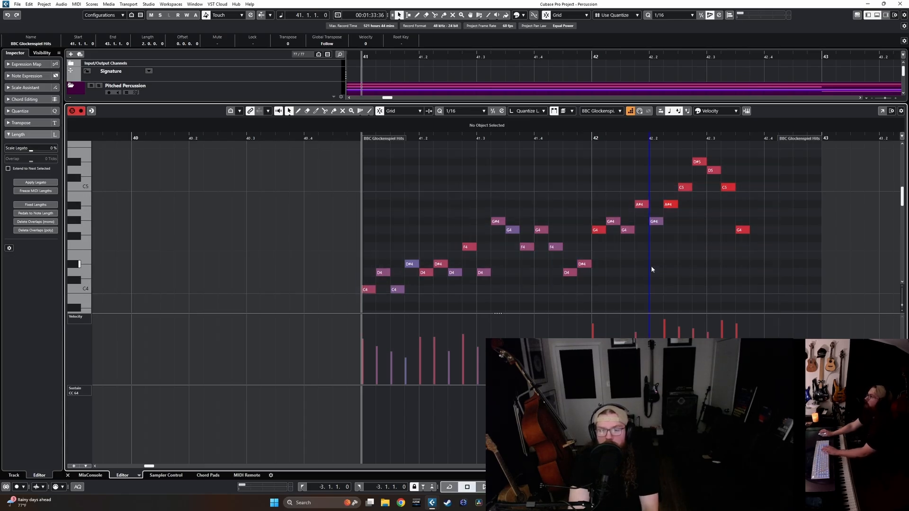
left_click_drag(584, 206, 350, 303)
scroll(416, 293, "down", 2)
key("Down")
key("Down")
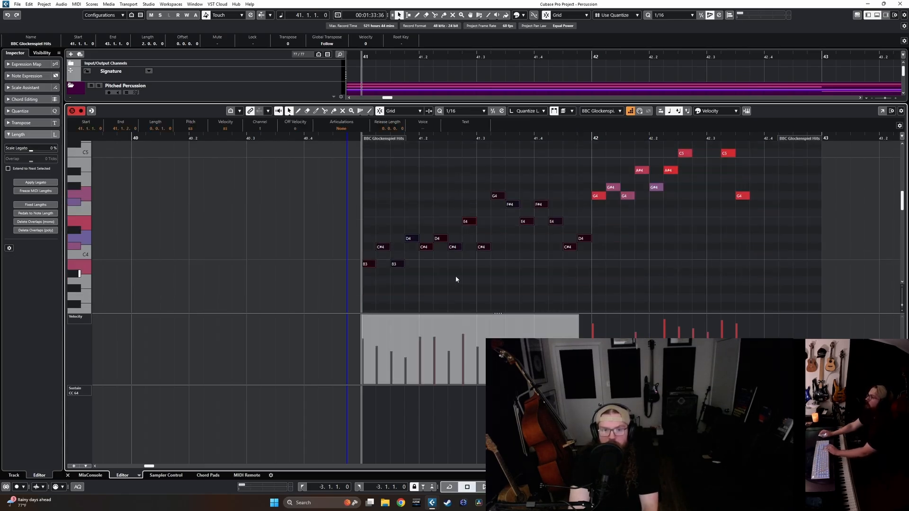
left_click(453, 283)
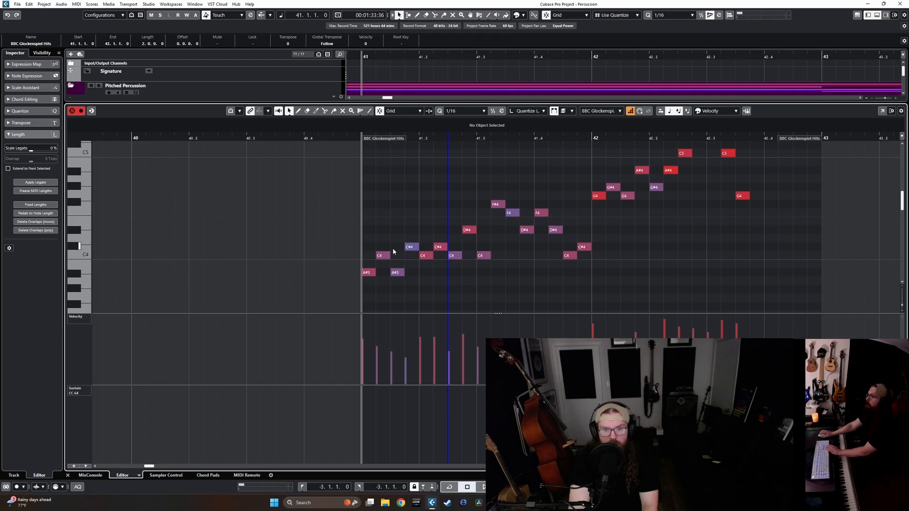
Raise the C#4 notes in bar 41 to D4 and the F#4 note to G4.
left_click(413, 247)
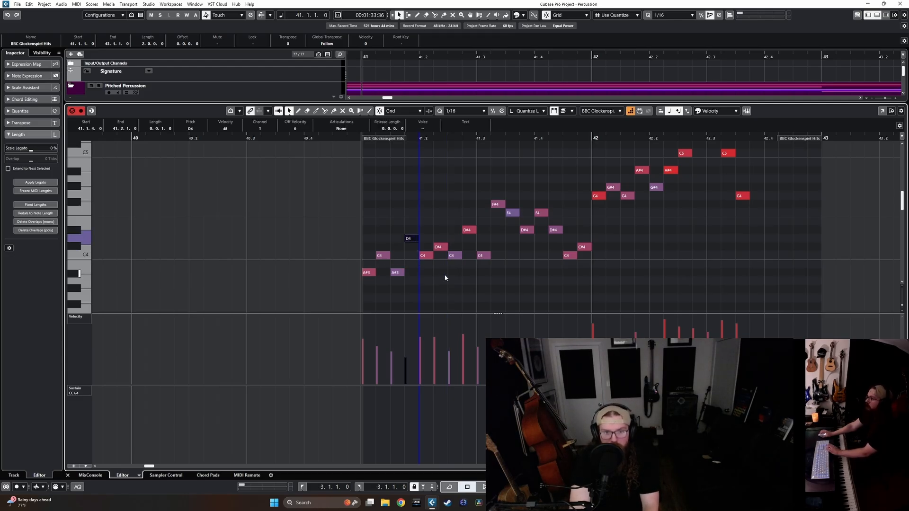
left_click_drag(440, 248, 439, 239)
left_click(472, 231)
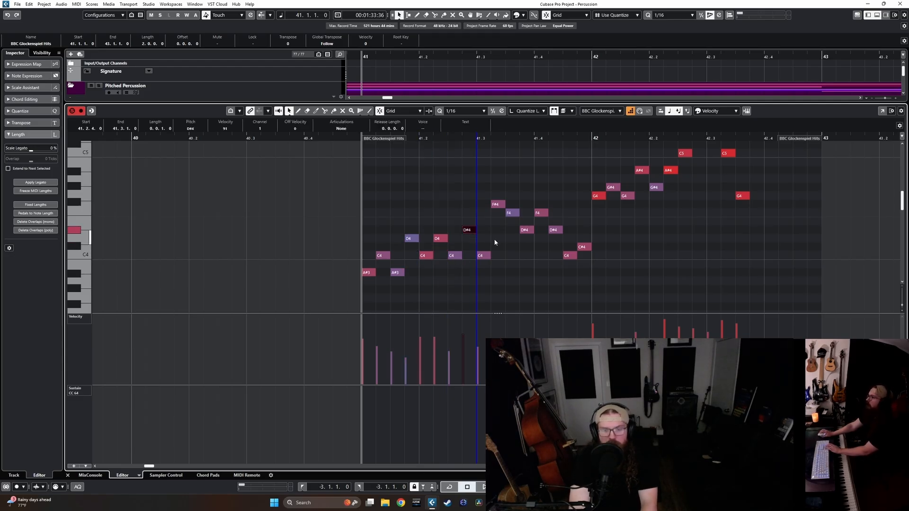
left_click(497, 207)
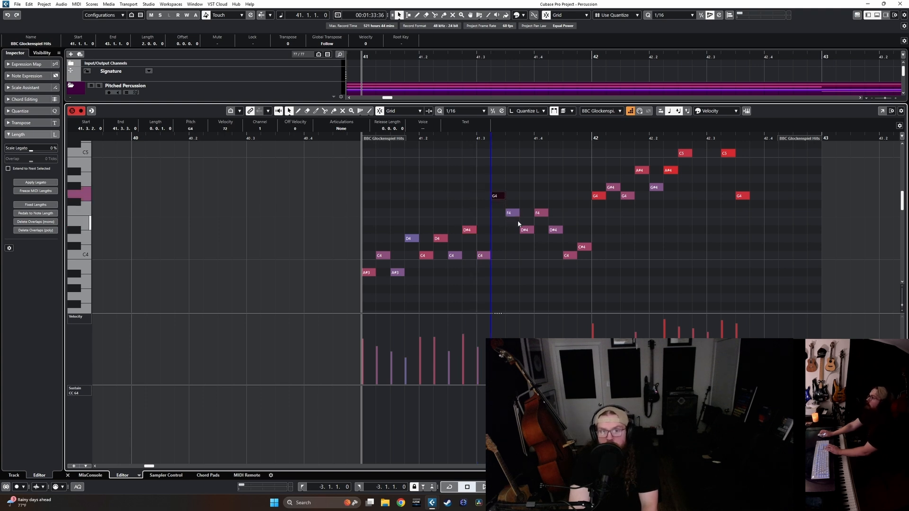
left_click(590, 249)
key("Up")
Transpose all bar 42 notes of the duplicated glockenspiel part down two semitones.
scroll(589, 254, "right", 1)
scroll(583, 244, "up", 2)
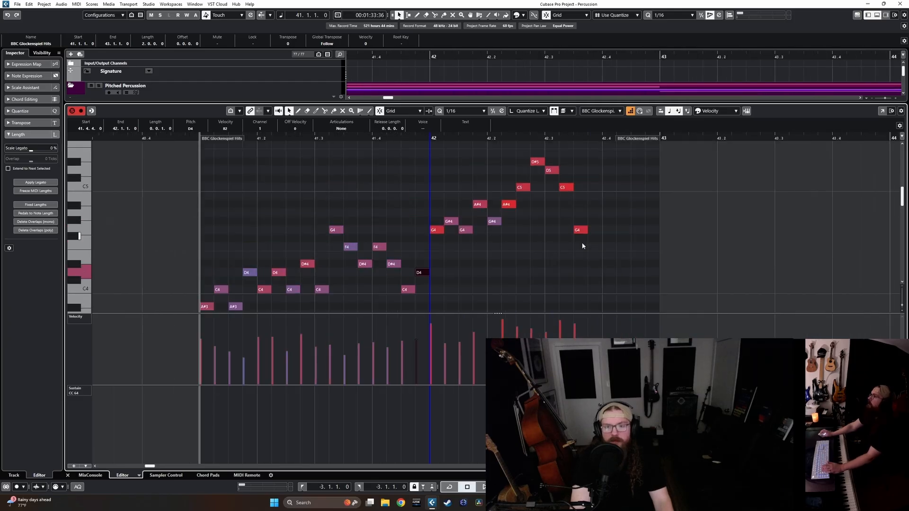
scroll(581, 248, "left", 1)
scroll(581, 249, "down", 2)
scroll(628, 243, "right", 1)
scroll(616, 260, "up", 2)
scroll(658, 263, "down", 1)
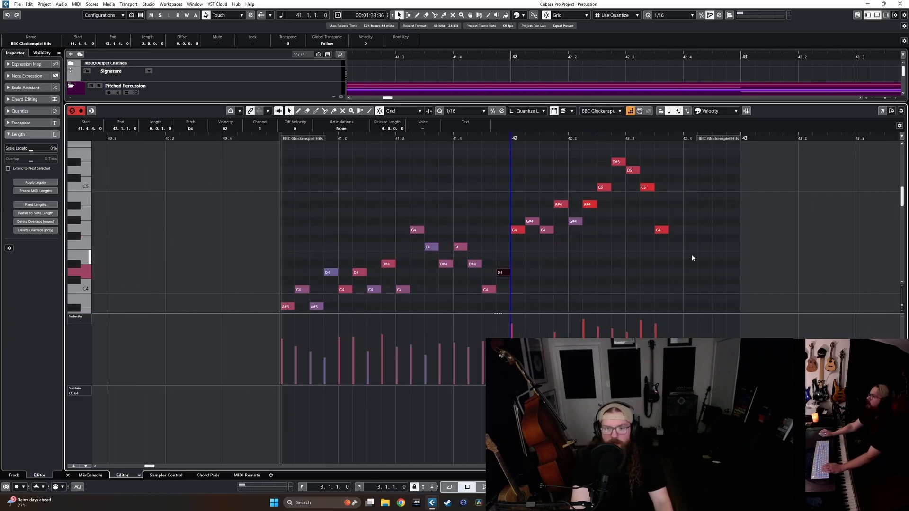
left_click_drag(697, 252, 495, 157)
key("Down")
key("Down")
left_click(576, 262)
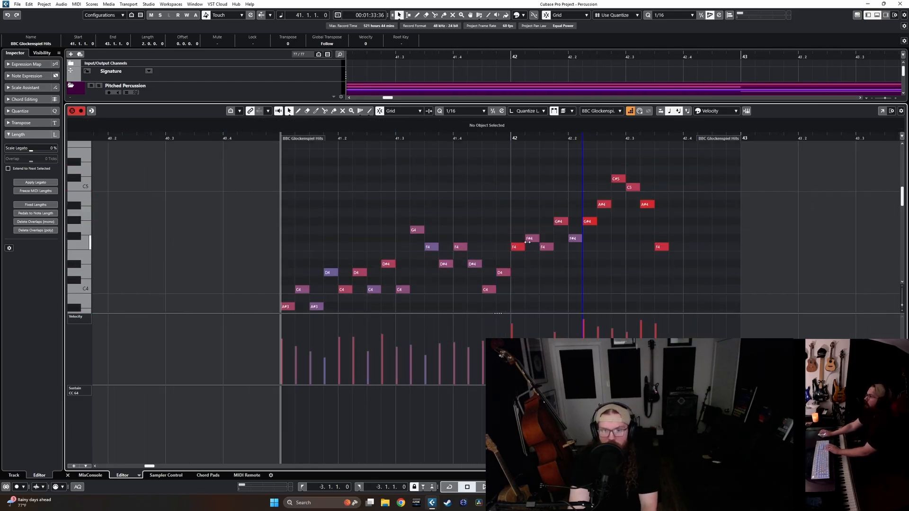
Raise the first F#4 in bar 42 to G4 and the C#5 to D5, checking the neighbouring notes, and close the editor.
left_click(531, 241)
key("Up")
left_click(561, 223)
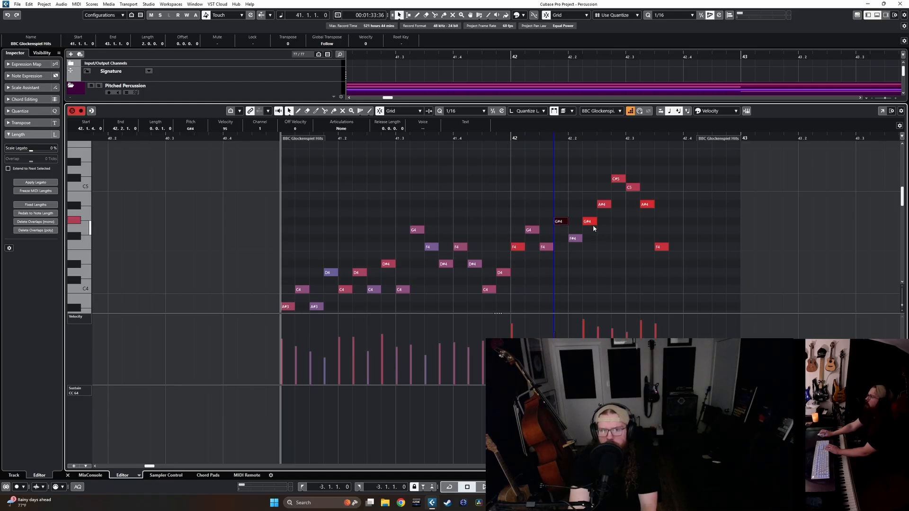
left_click(605, 204)
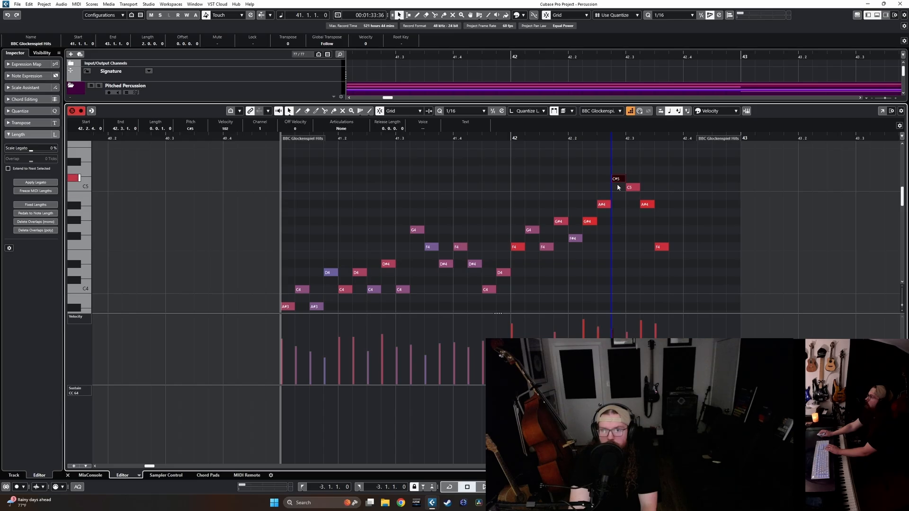
left_click(635, 189)
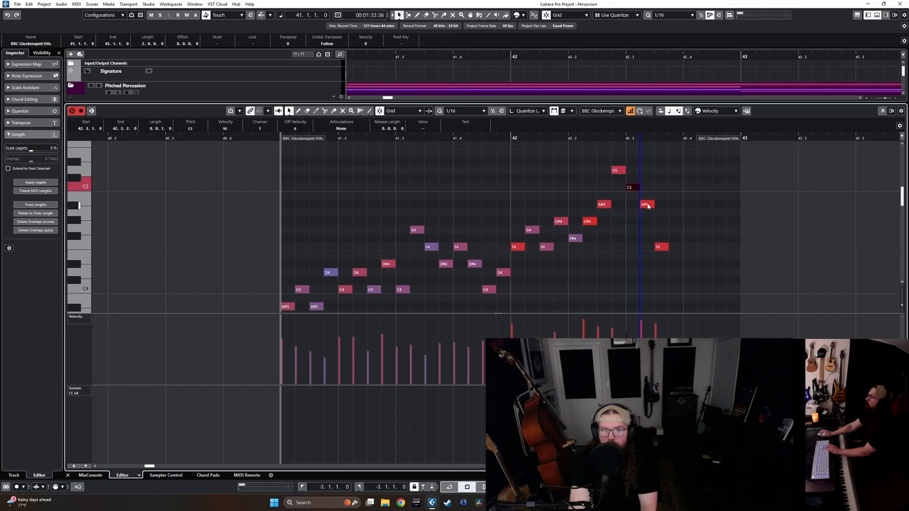
left_click(648, 206)
left_click(663, 249)
key("ctrl+alt+b")
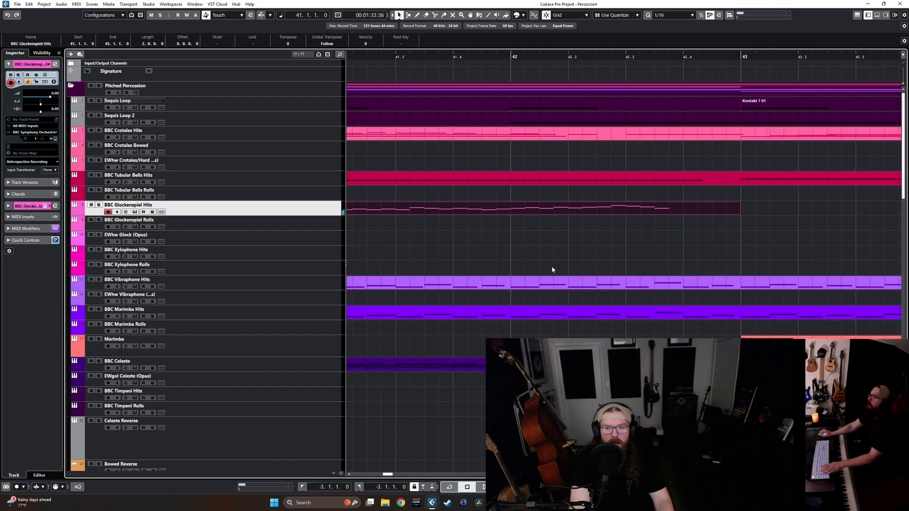
Play the arrangement from bar 39 to audition both glockenspiel parts.
key("g")
key("g")
left_click(419, 57)
key("space")
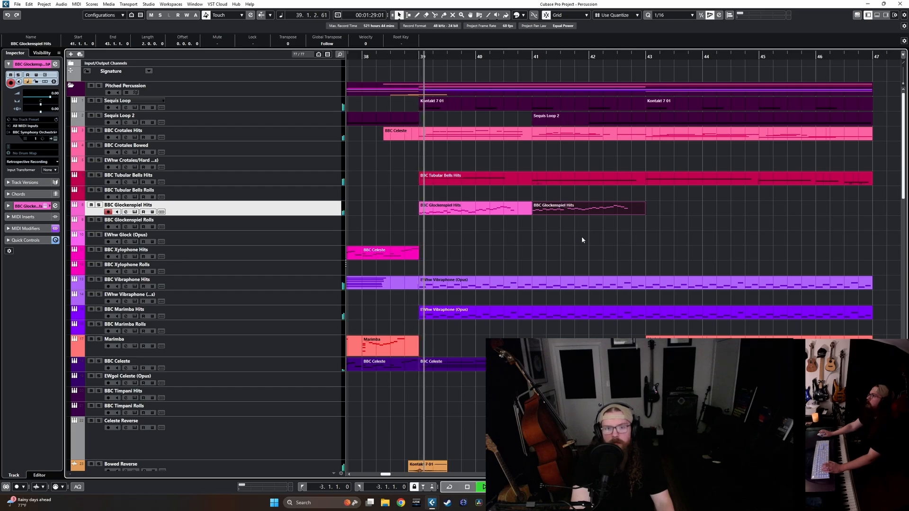
left_click(582, 240)
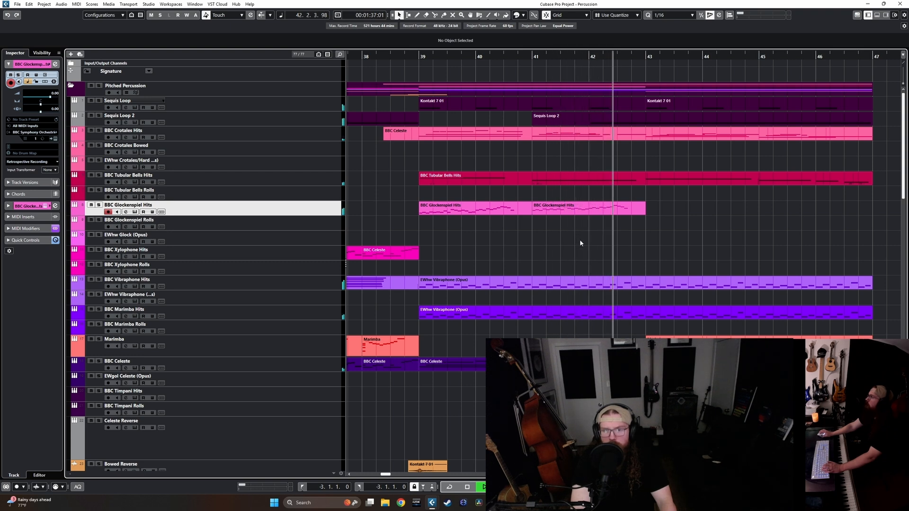
Split the second glockenspiel part at bar 42 and delete its bar 42 section.
key("h")
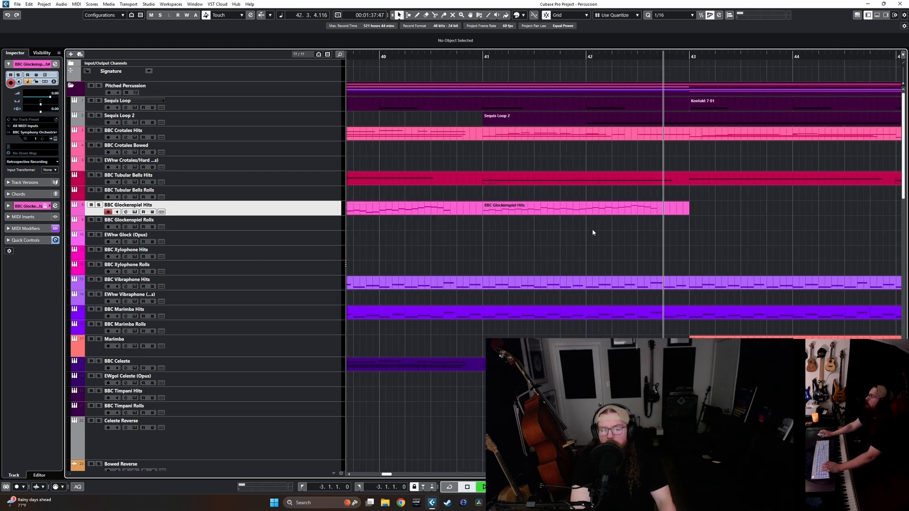
left_click(594, 210)
key("3")
left_click(587, 216)
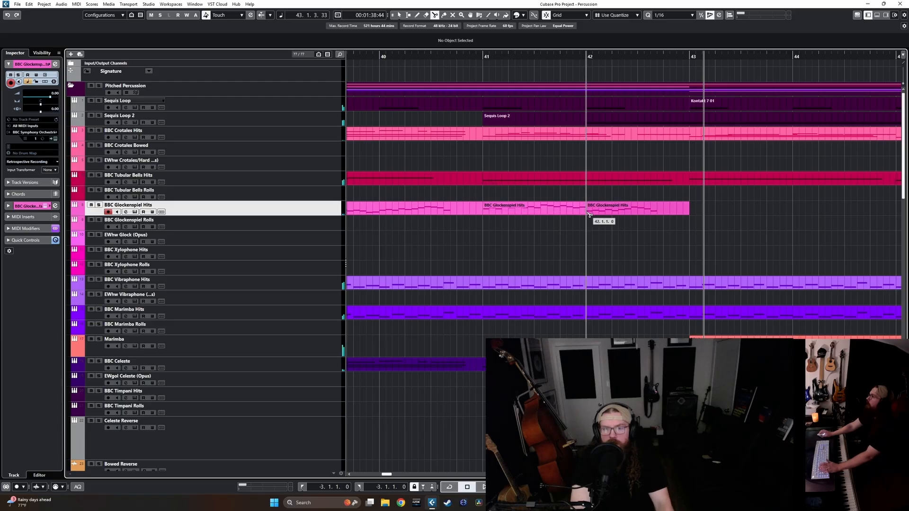
key("1")
left_click(615, 207)
key("l")
key("Delete")
Split the first glockenspiel part at bar 40 and copy a one-bar glockenspiel section to bar 42.
key("g")
key("3")
left_click(457, 216)
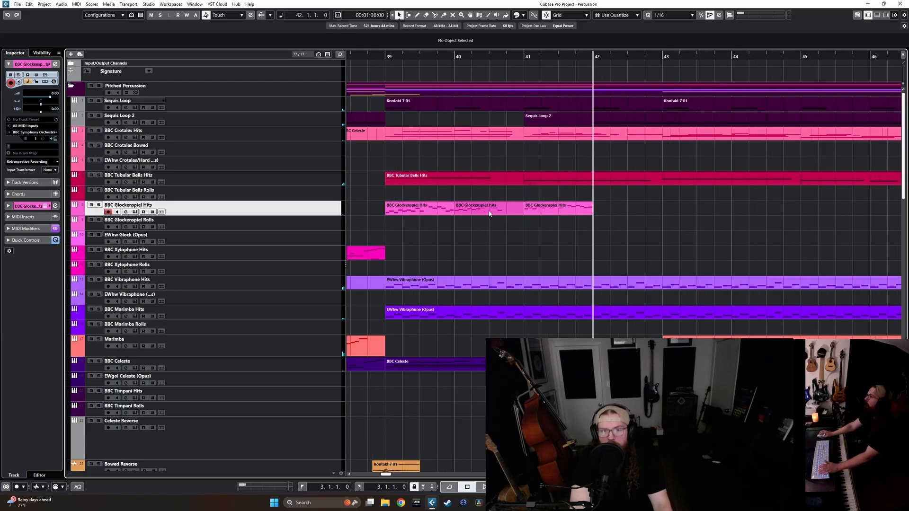
key("1")
left_click_drag(528, 213, 601, 215)
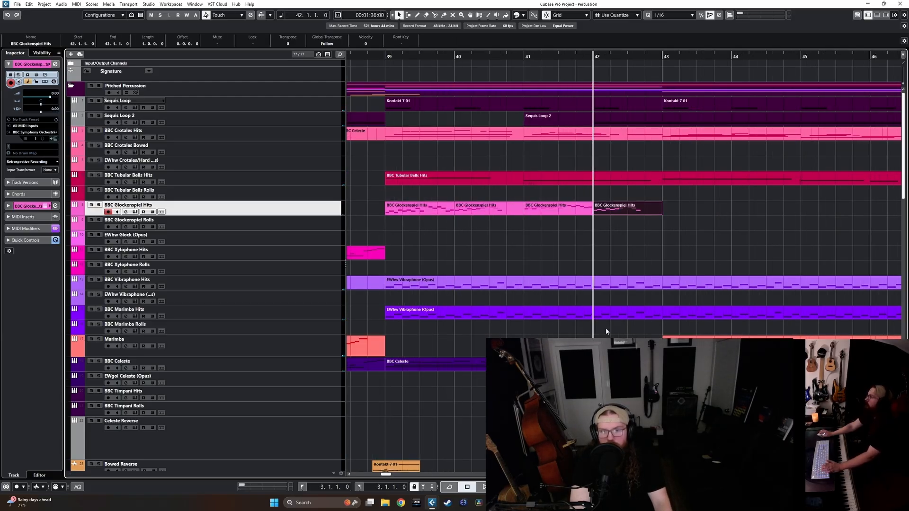
Glue the four one-bar glockenspiel parts in bars 39 to 42 into a single part.
key("space")
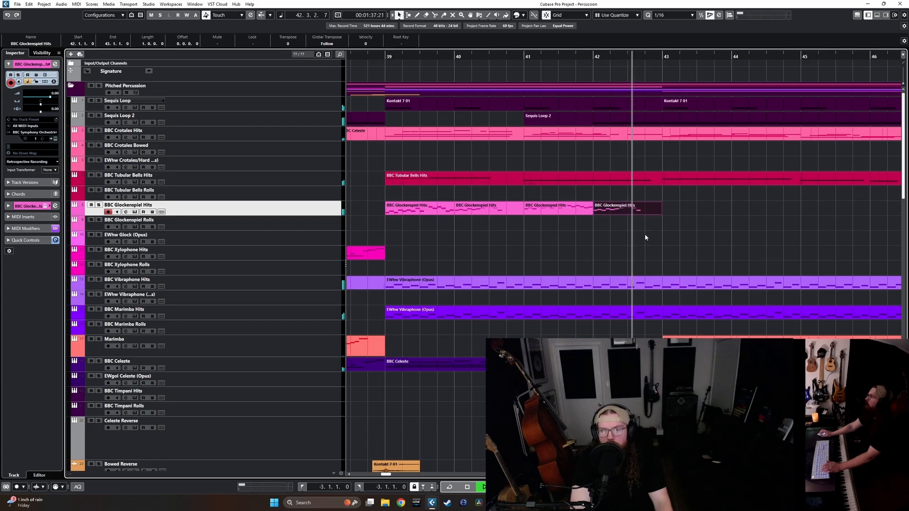
left_click_drag(645, 236, 433, 205)
key("4")
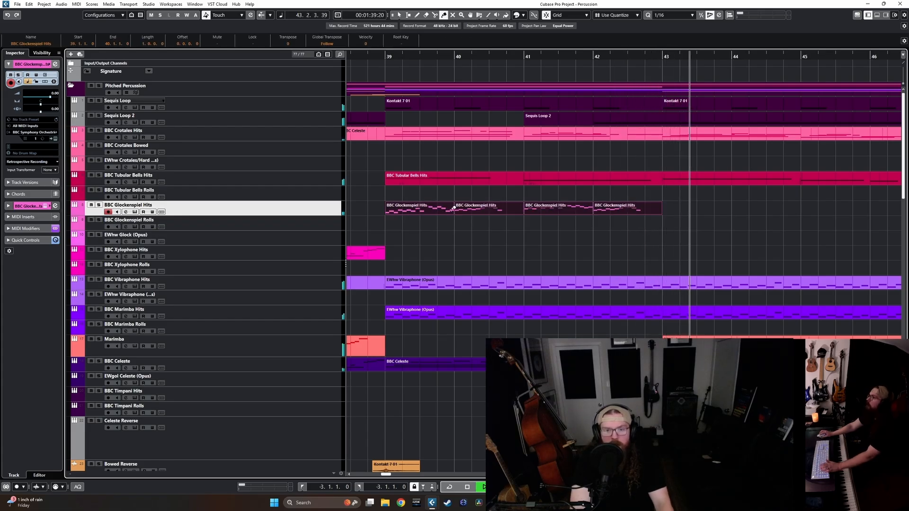
left_click(458, 207)
key("1")
Duplicate the glued four-bar glockenspiel part so the copy starts at bar 43, and listen to it.
left_click(586, 211)
scroll(587, 242, "down", 2)
key("ctrl+d")
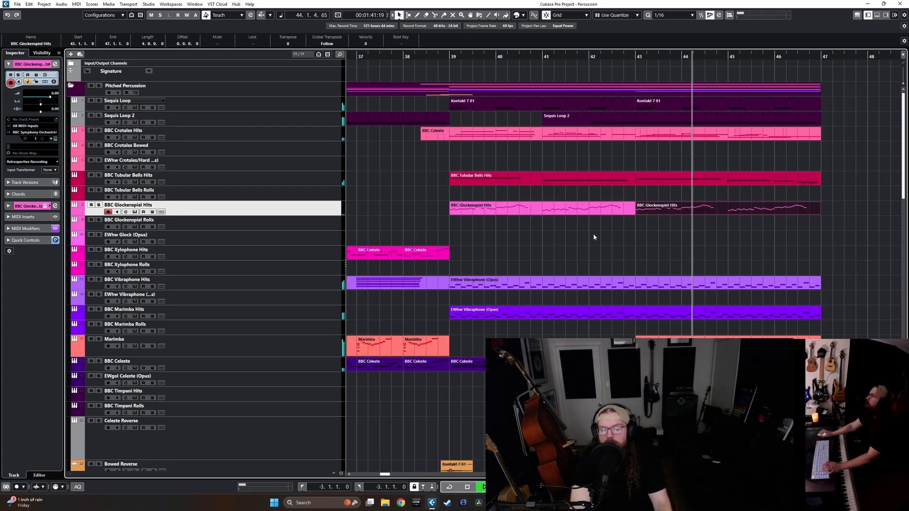
scroll(601, 242, "right", 1)
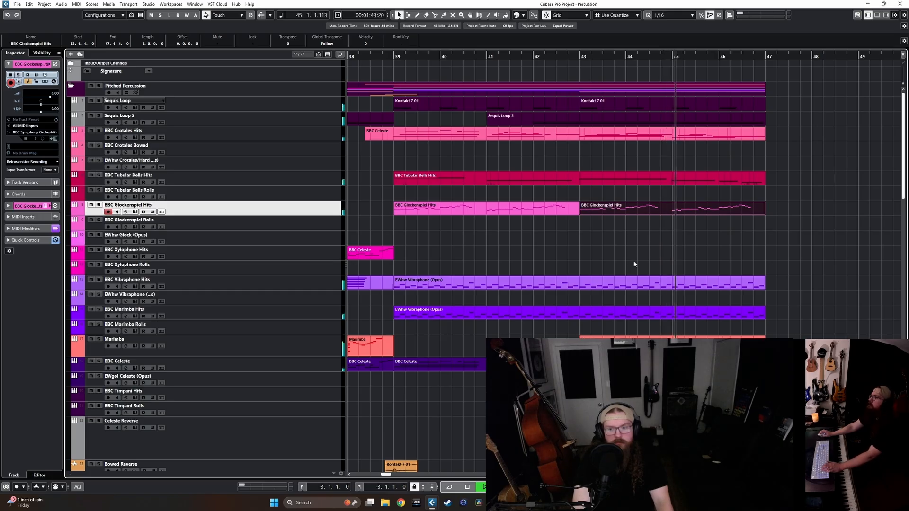
key("space")
Replace the Marimba part at bar 43 with a copy of the second glockenspiel part and play it.
left_click_drag(802, 349, 671, 333)
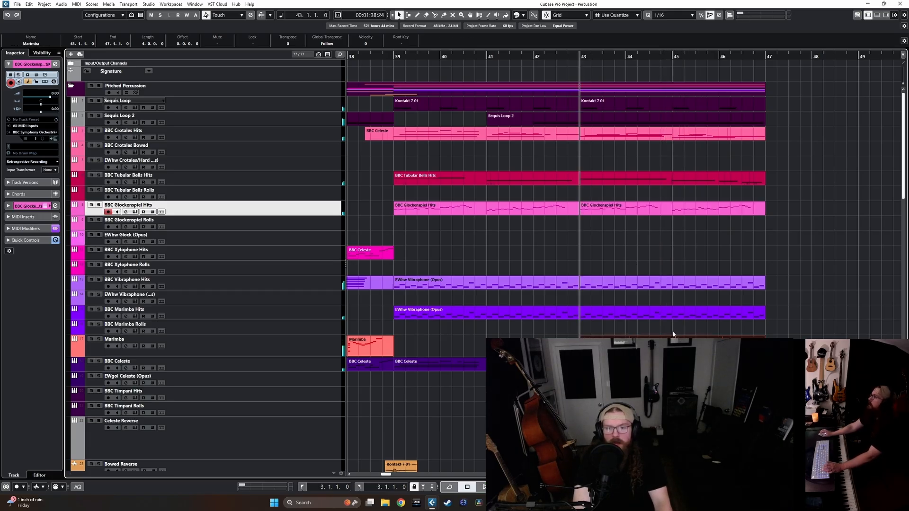
key("Delete")
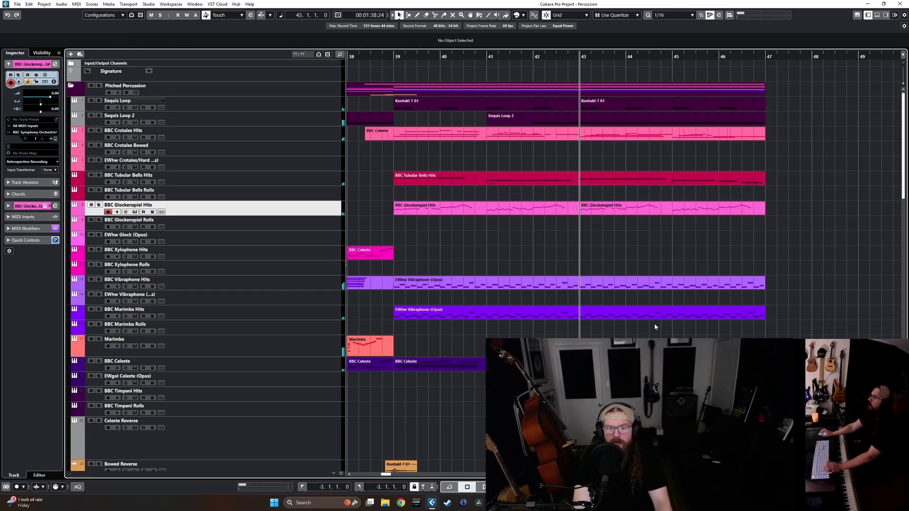
left_click(491, 58)
left_click(627, 211)
key("ctrl+c")
key("l")
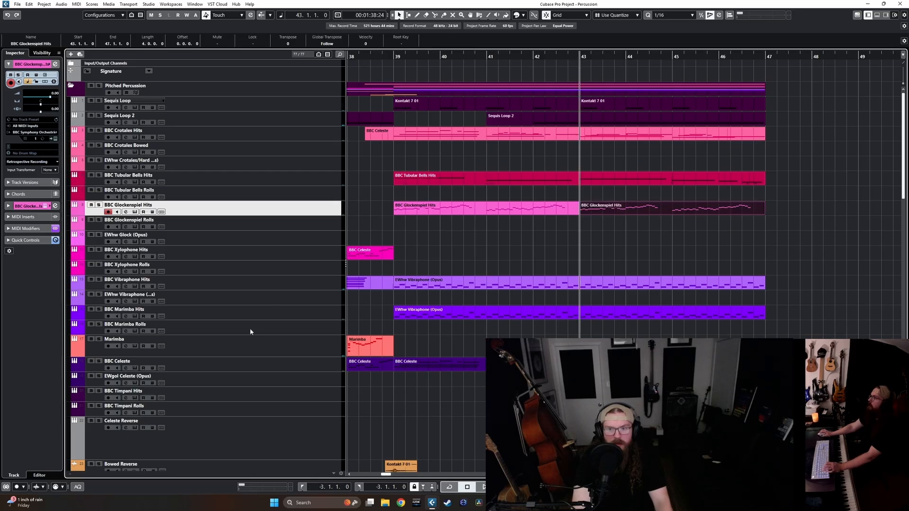
left_click(250, 341)
key("ctrl+v")
key("space")
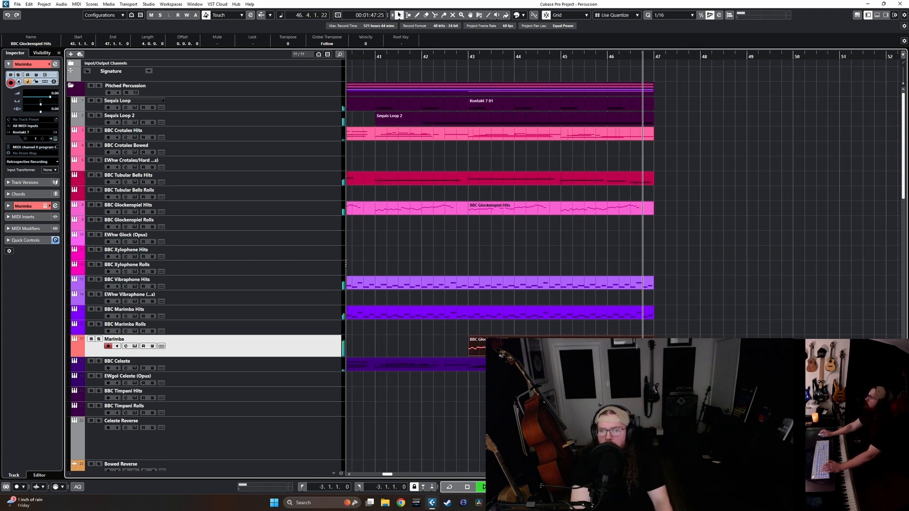
key("space")
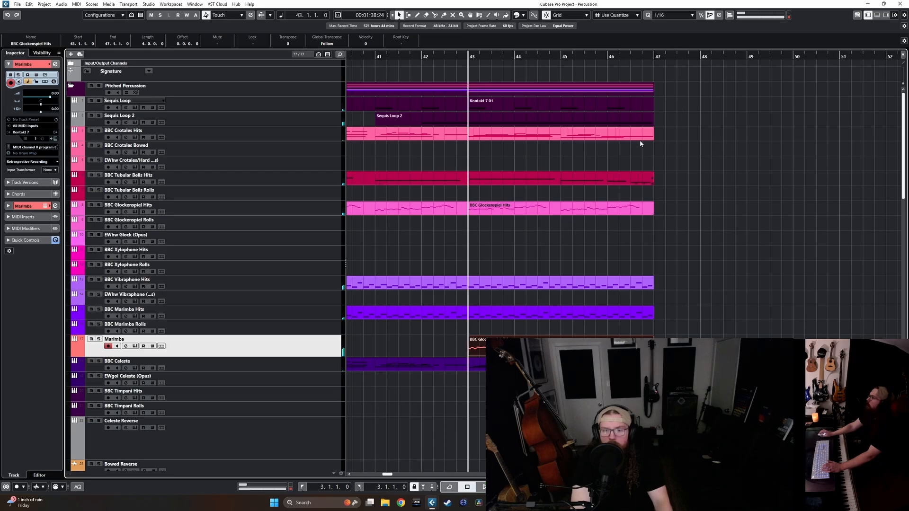
Step-enter F4, D#4, D4, D#3, D3 and C3 after the last G4 in bar 46 of the Marimba part.
left_click(612, 58)
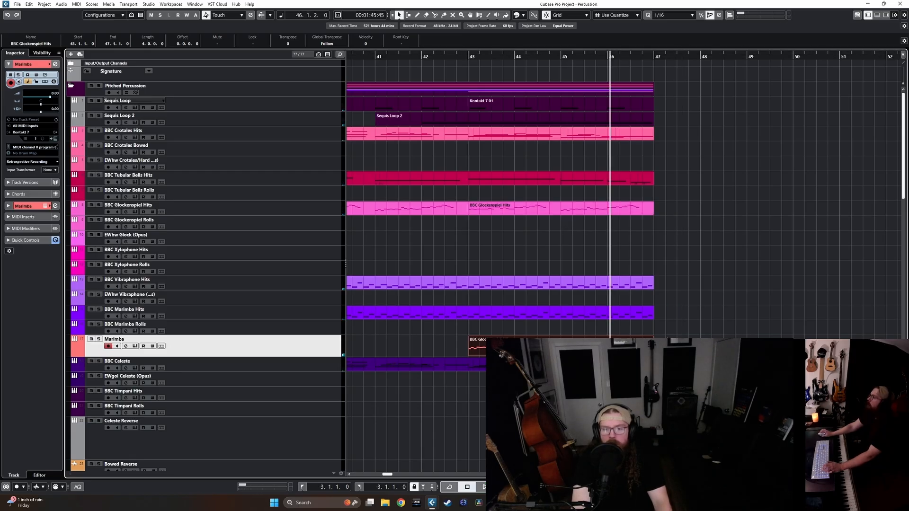
scroll(665, 340, "up", 4)
double_click(637, 345)
scroll(628, 286, "up", 3)
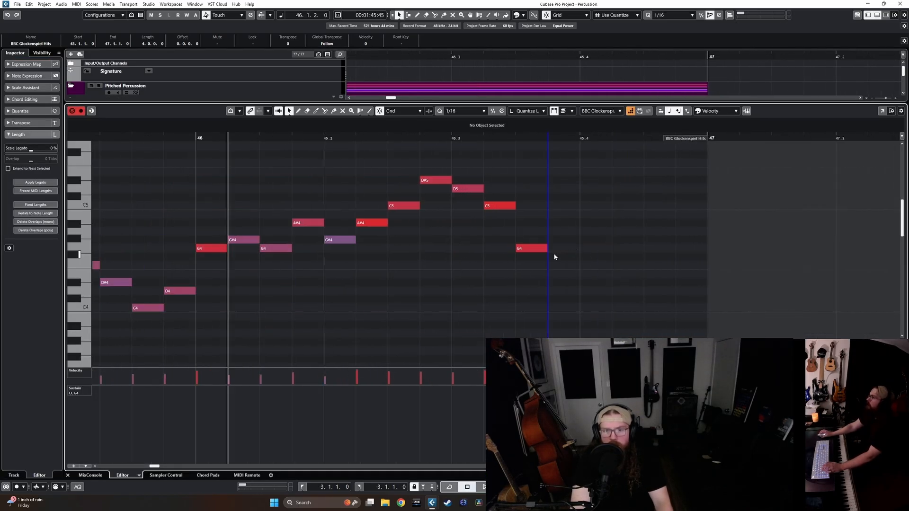
key("Right")
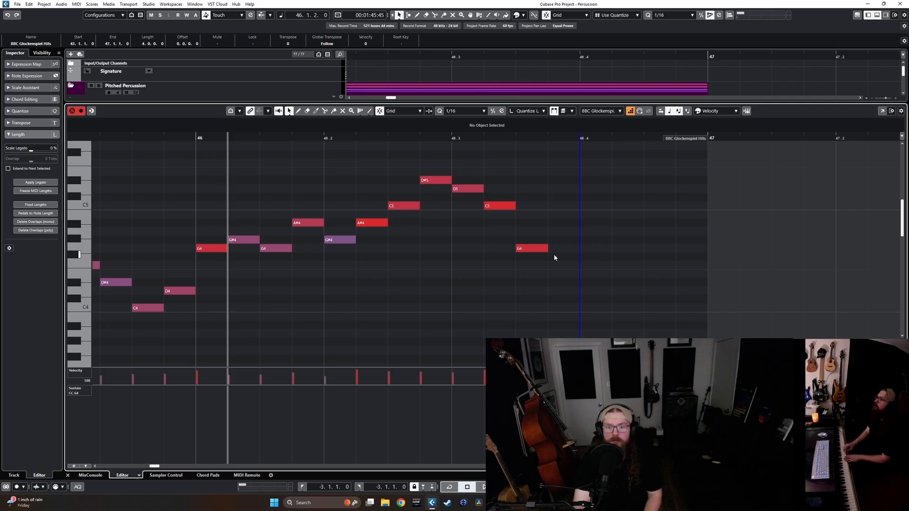
key("Left")
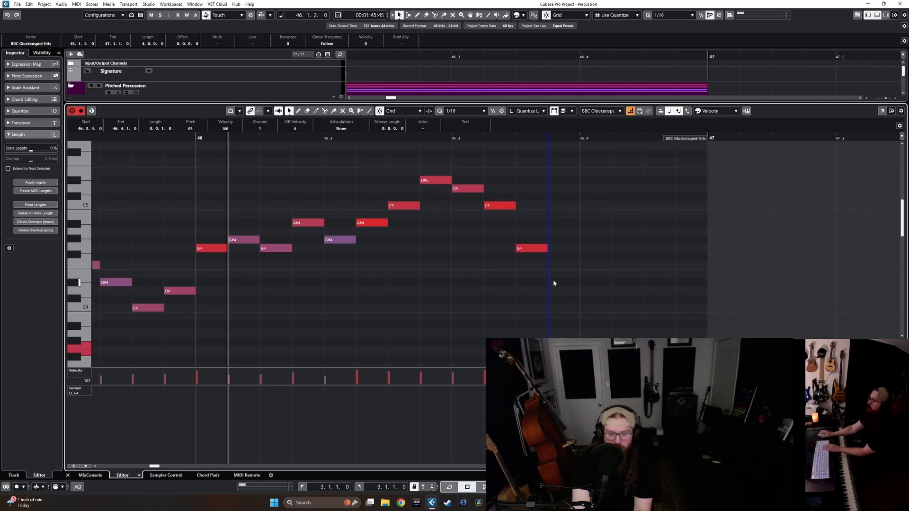
key("Delete")
key("Right")
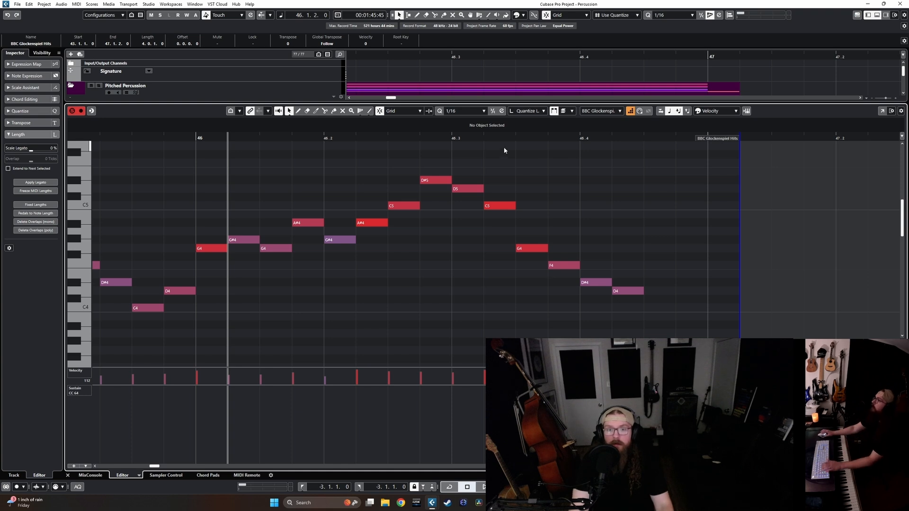
Raise the velocities of the last five Marimba notes, from D#4 to C3, and close the editor.
scroll(679, 321, "down", 4)
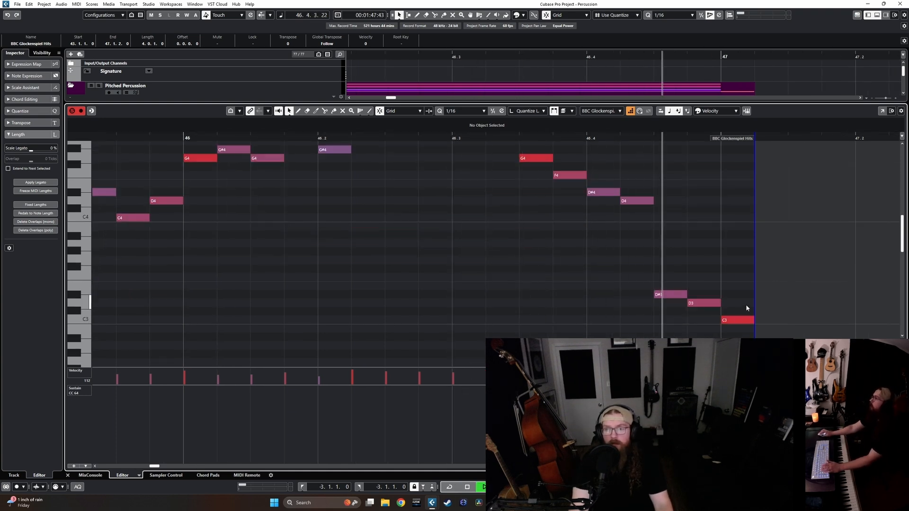
scroll(762, 308, "right", 1)
key("space")
left_click_drag(506, 373, 642, 372)
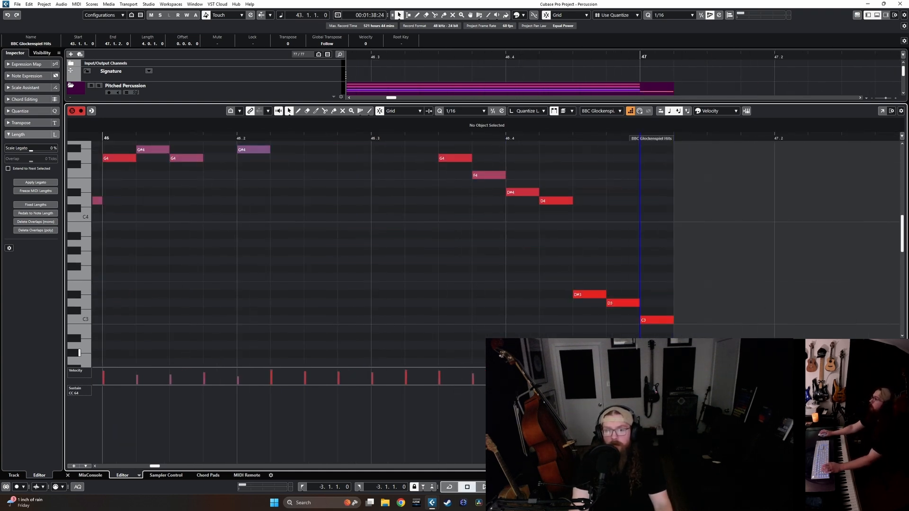
key("Return")
Play the end of bar 46 into bar 47 to audition the new Marimba ending.
scroll(621, 297, "down", 1)
left_click(429, 55)
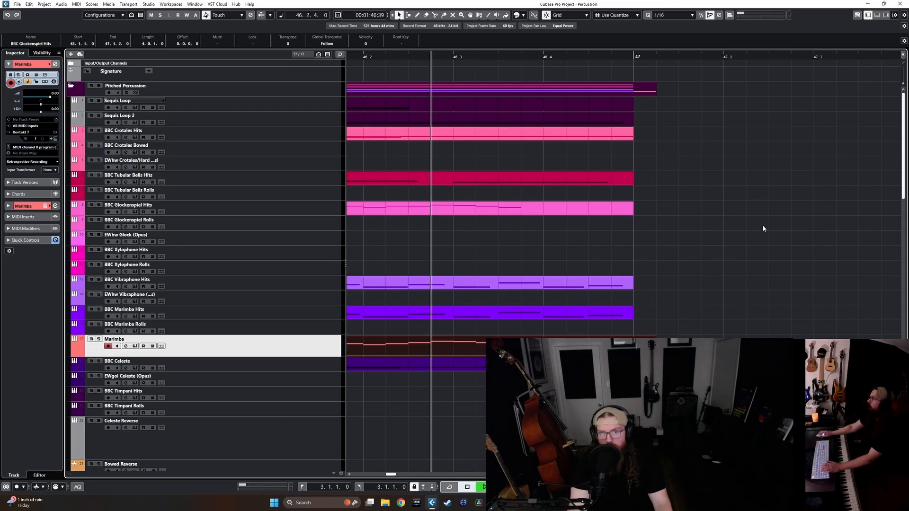
key("space")
left_click(742, 242)
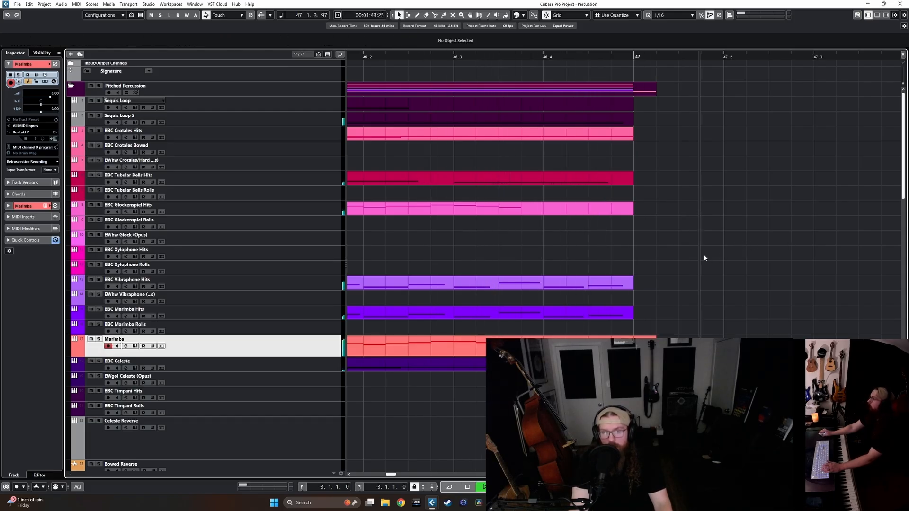
scroll(611, 166, "down", 2)
left_click(481, 52)
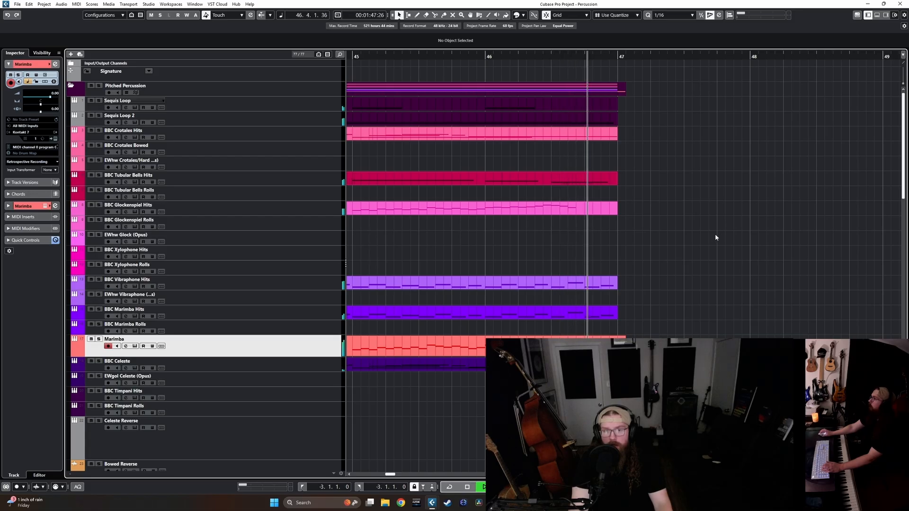
scroll(656, 277, "left", 2)
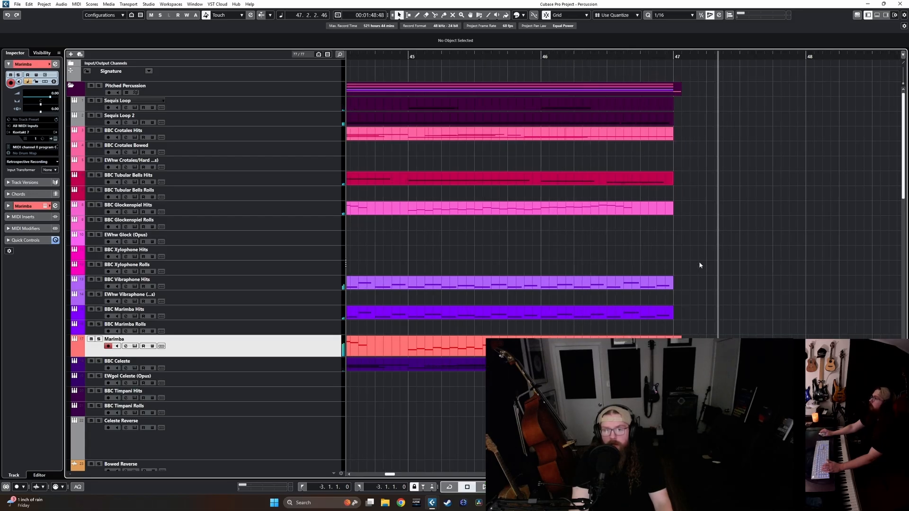
In the Marimba ending, raise the D#3 to F3 and the D3 to D#3, then close the editor.
double_click(672, 345)
scroll(667, 333, "up", 4)
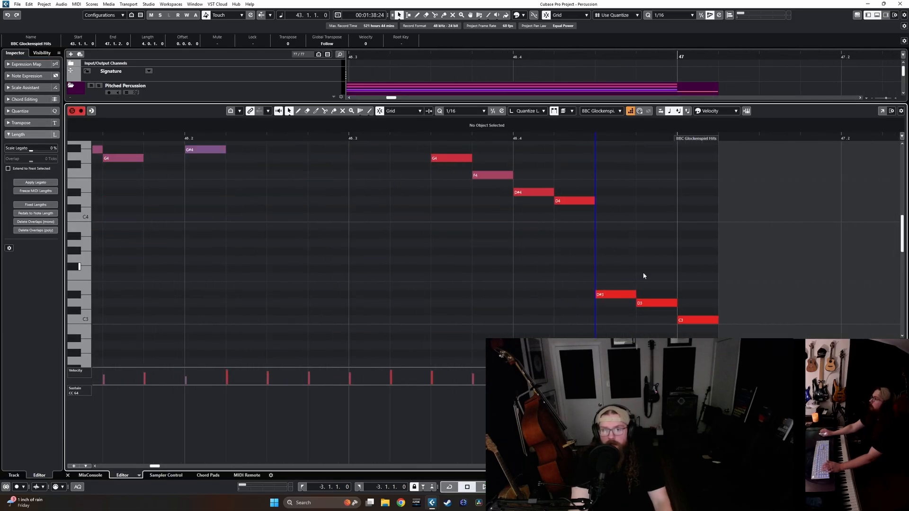
mouse_move(619, 269)
left_mouse_down()
mouse_move(605, 309)
mouse_move(641, 304)
mouse_move(634, 311)
left_mouse_up()
key("Up")
key("Up")
key("Up")
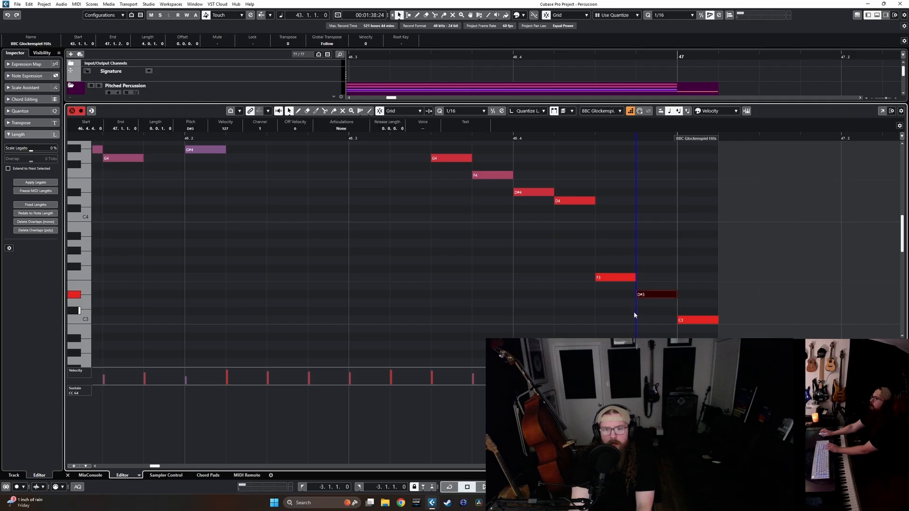
key("ctrl+e")
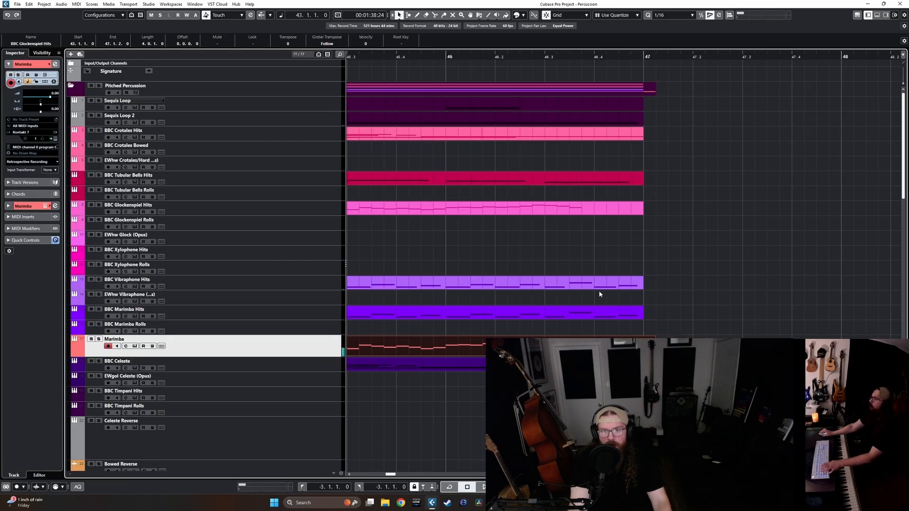
Split the Marimba part at 46.3.4 and copy its ending to the same position on the BBC Glockenspiel Hits track.
scroll(584, 346, "up", 3)
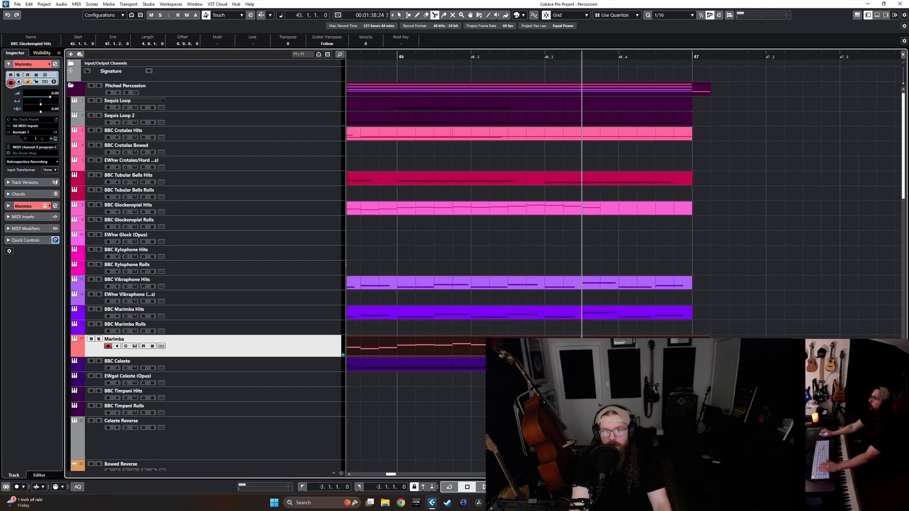
left_click(601, 346, "alt")
left_click(318, 210)
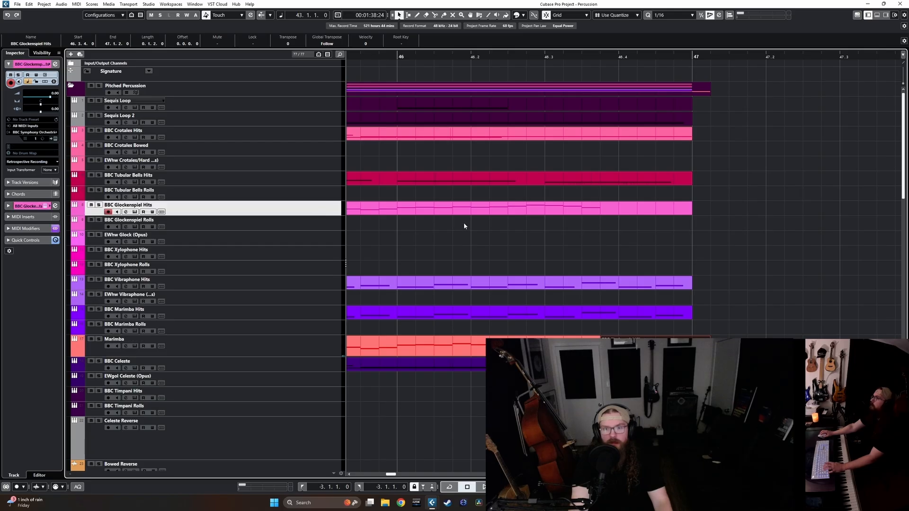
left_click(610, 231)
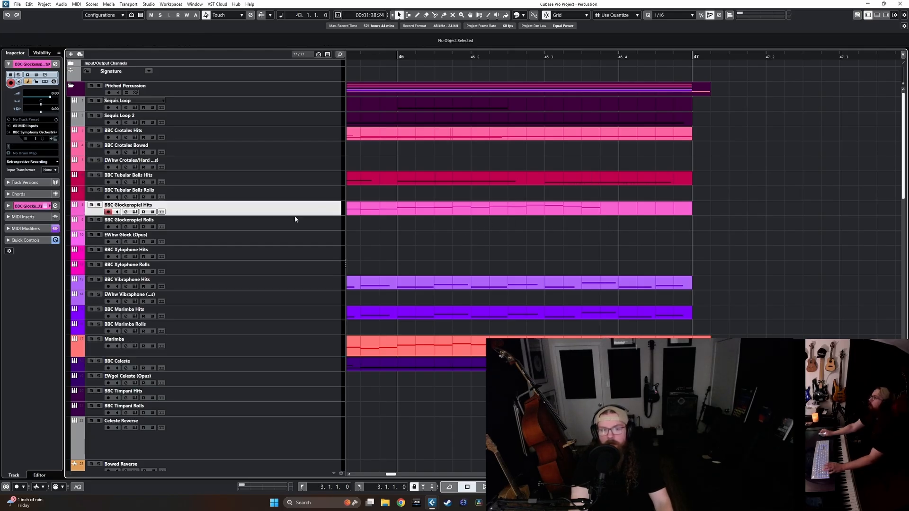
left_click(601, 58)
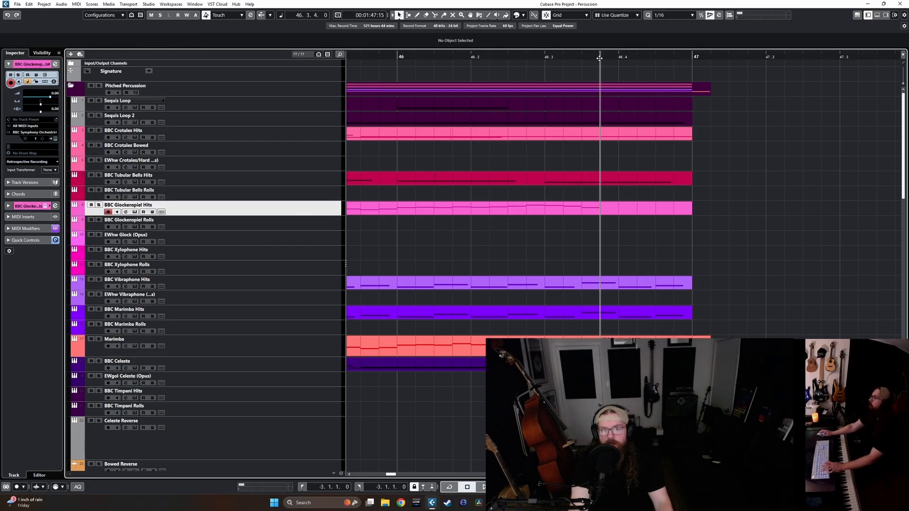
key("ctrl+v")
Transpose all notes of the pasted glockenspiel ending up one octave and close the editor.
double_click(632, 210)
scroll(739, 223, "down", 4)
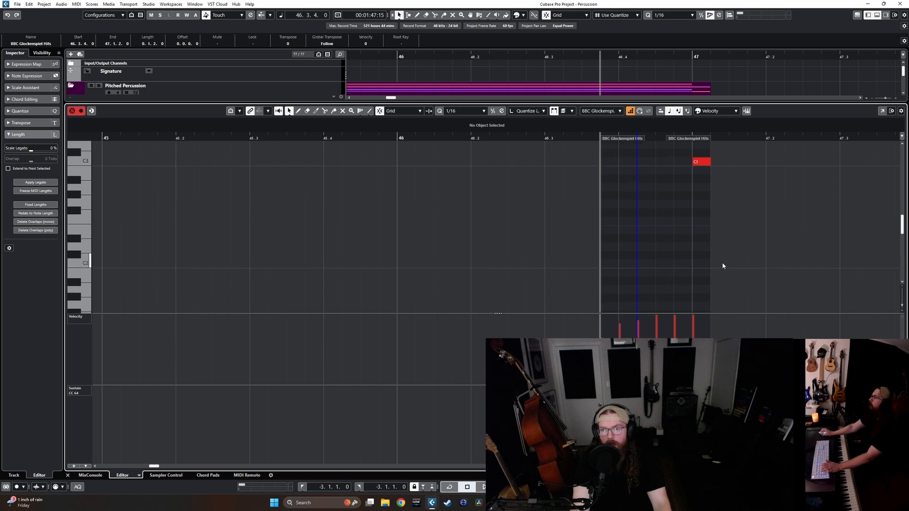
scroll(722, 262, "up", 6)
left_click_drag(723, 262, 551, 168)
key("shift+Up")
key("Return")
Glue the ending onto the preceding glockenspiel part and play the result.
key("4")
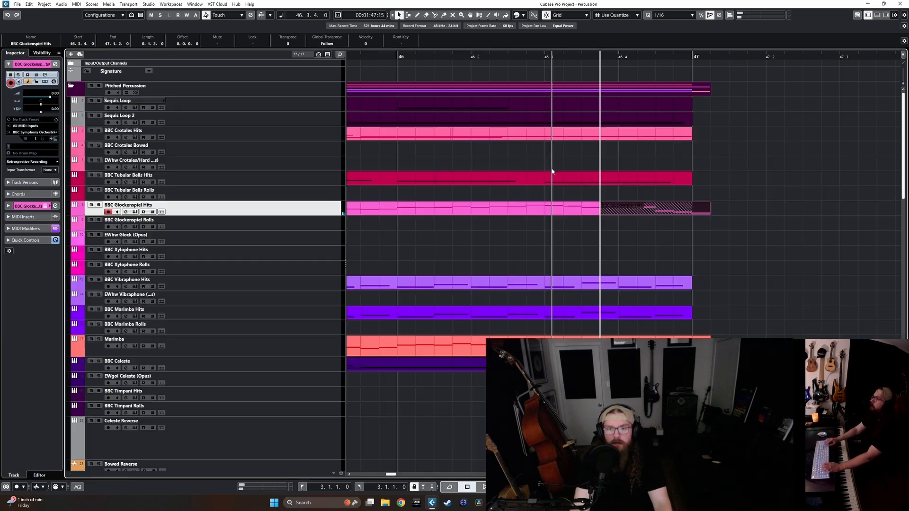
left_click(598, 212)
key("1")
key("space")
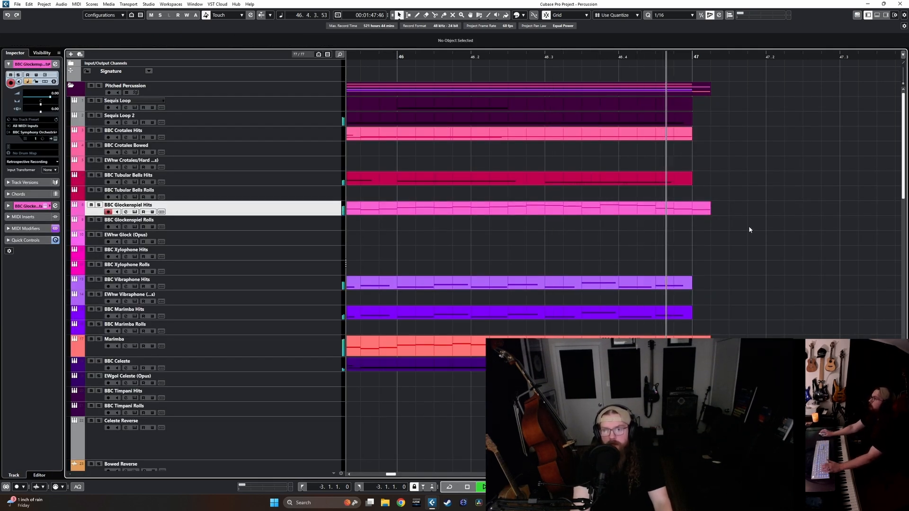
scroll(714, 227, "down", 3)
scroll(555, 148, "left", 6)
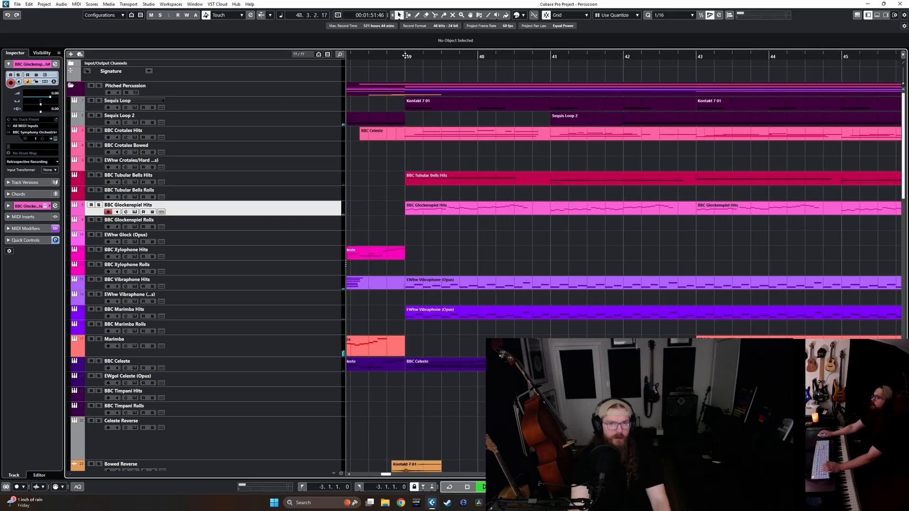
Play the arrangement from bar 39 and select the BBC Xylophone Hits track.
left_click(405, 56)
key("space")
left_click(270, 256)
scroll(489, 241, "down", 3)
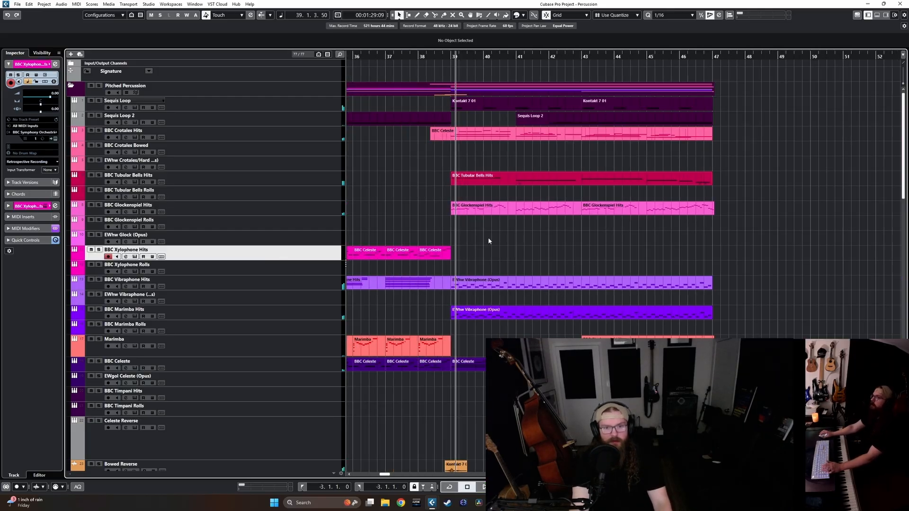
scroll(490, 241, "down", 2)
scroll(484, 240, "up", 2)
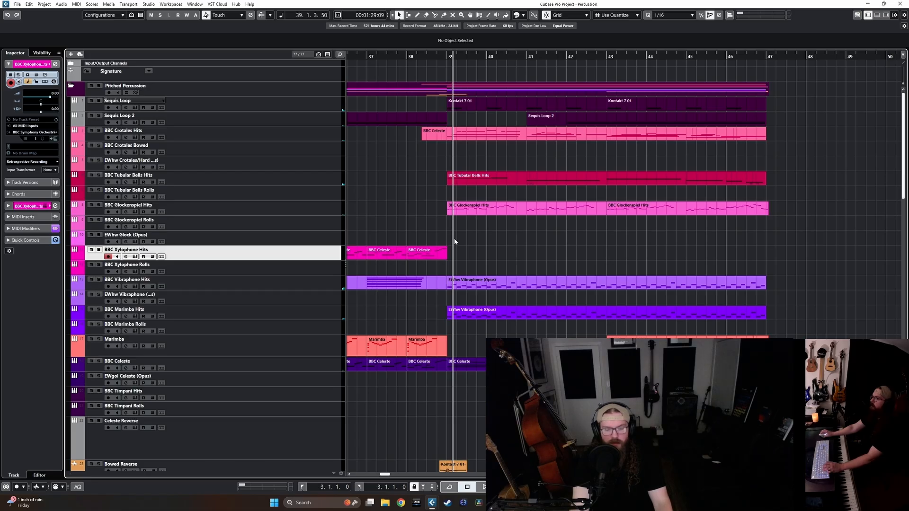
Duplicate the BBC Xylophone Hits track and delete all copied parts from the duplicate.
key("e")
key("e")
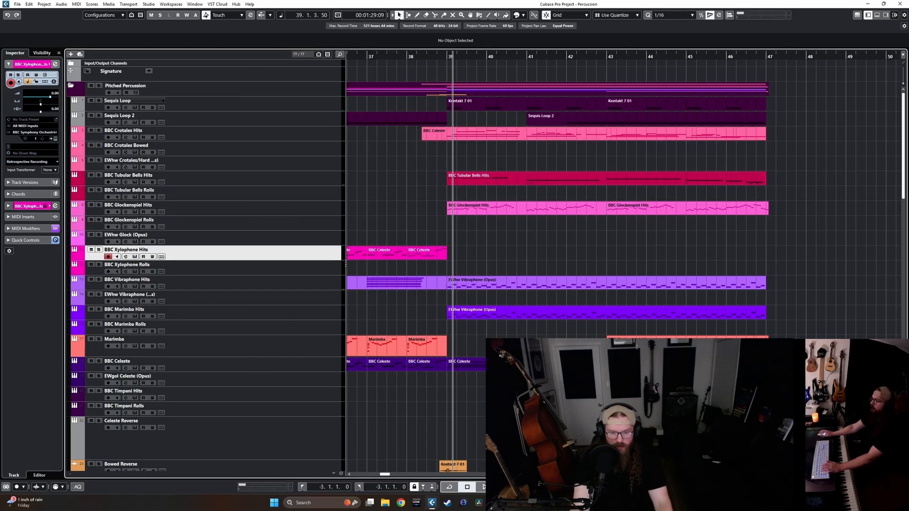
right_click(309, 255)
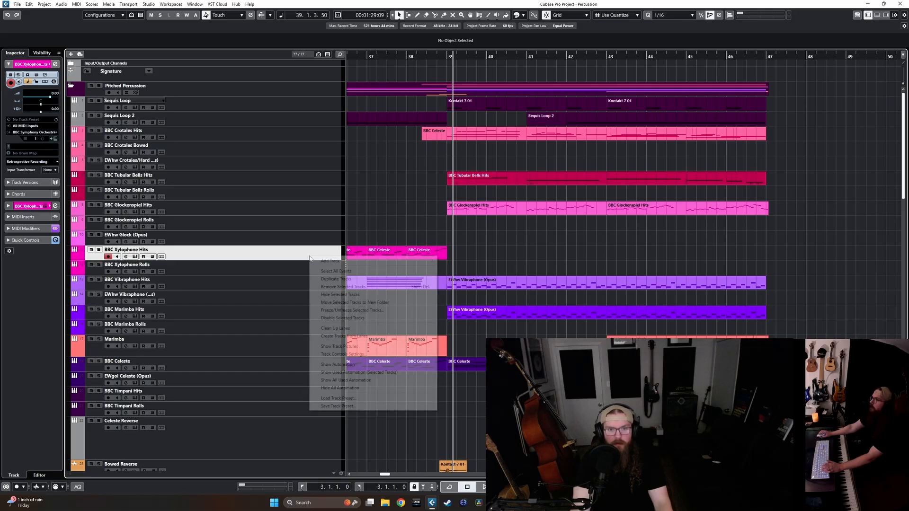
left_click(331, 278)
scroll(464, 269, "down", 4)
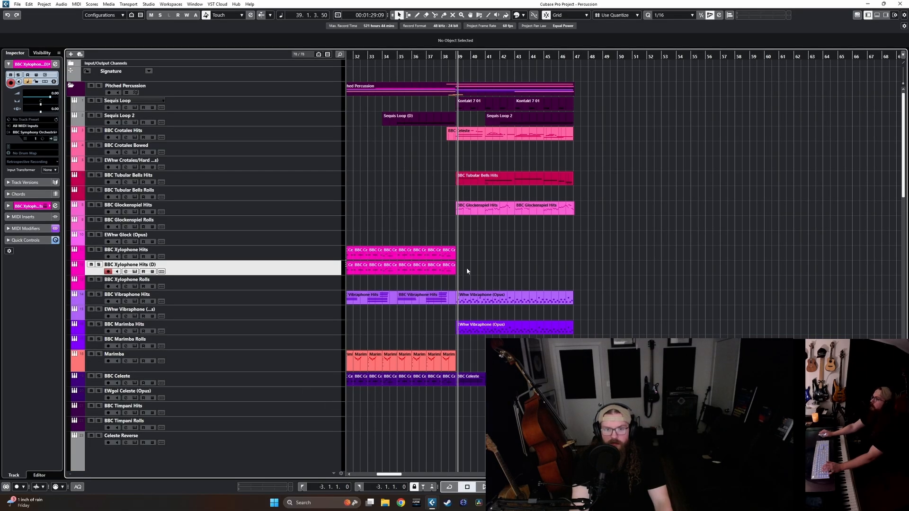
scroll(559, 268, "left", 4)
left_click_drag(502, 278, 624, 268)
key("Delete")
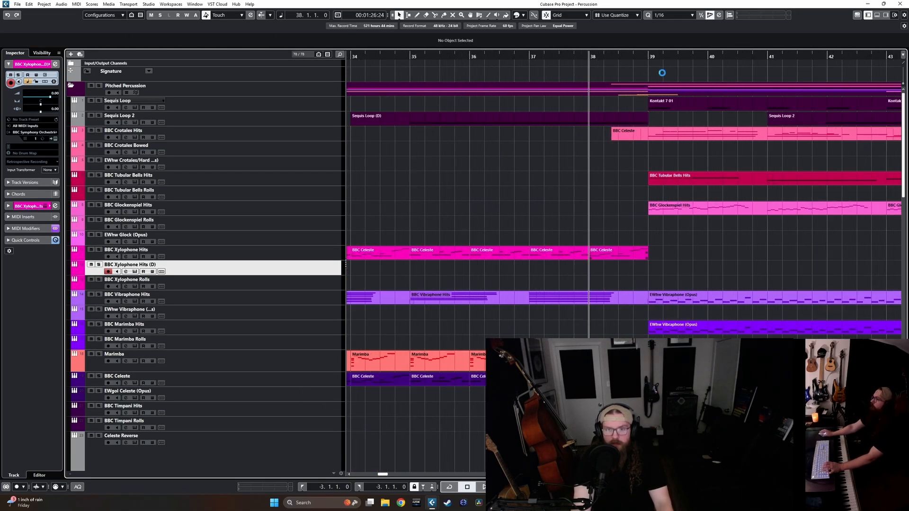
Set the Replika XT delay on the duplicated xylophone track to Triplets with a 1/4T time and close the plug-in.
left_click(647, 56)
scroll(639, 246, "right", 2)
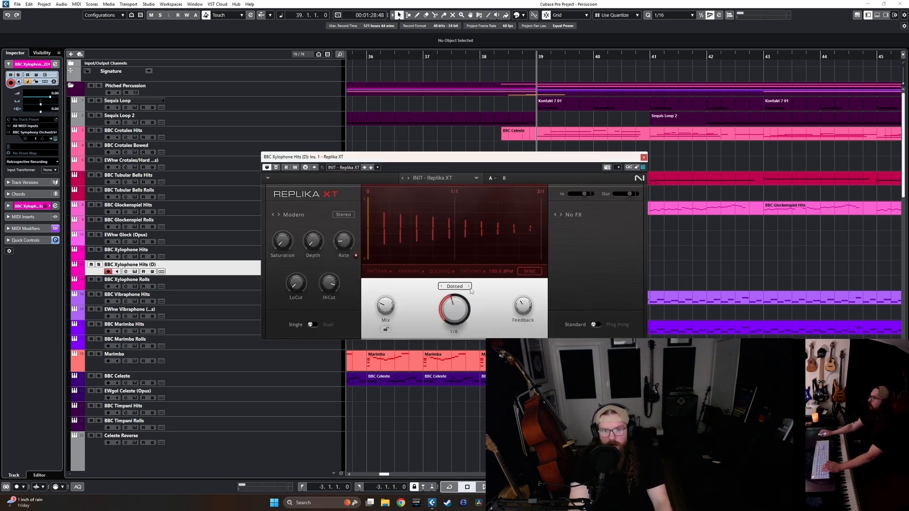
left_click(469, 287)
left_click(469, 287)
left_click(468, 287)
left_click(442, 287)
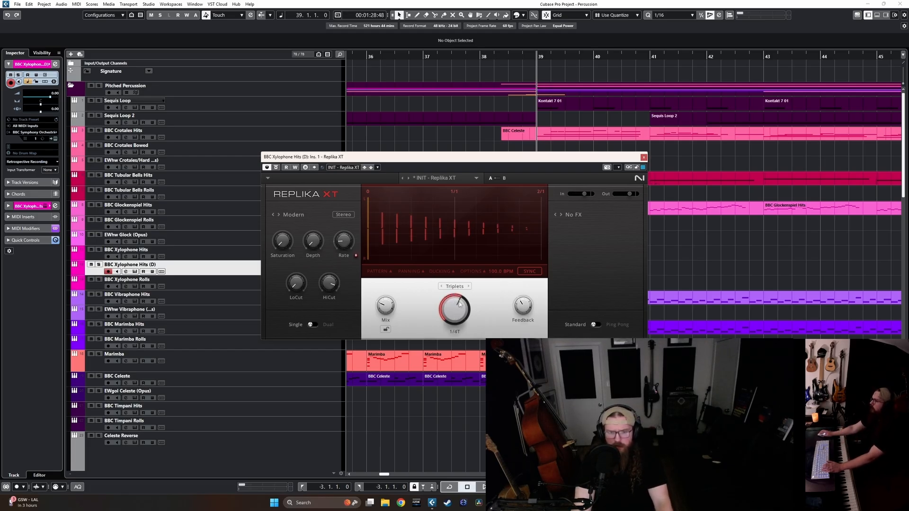
left_click(645, 157)
Rename the duplicated track BBC Xylophone Hits Delayed and play the arrangement from just before bar 38.
left_click(477, 60)
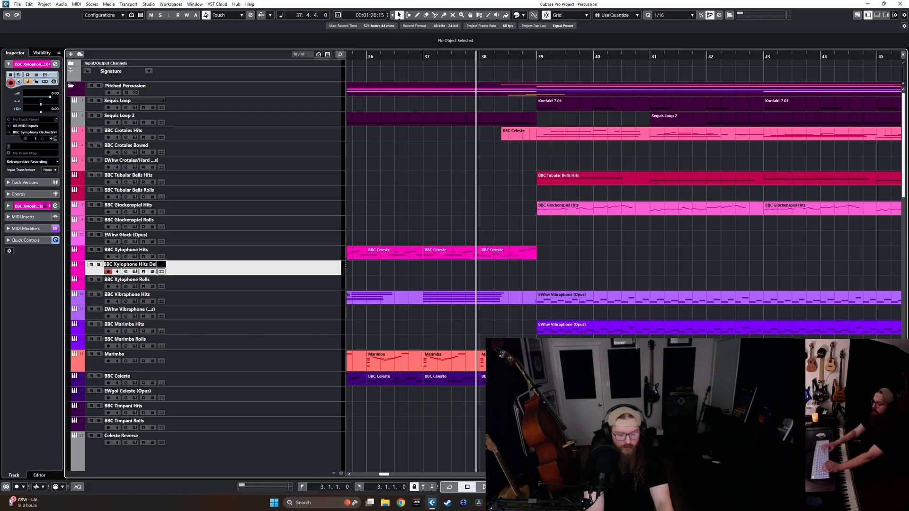
key("space")
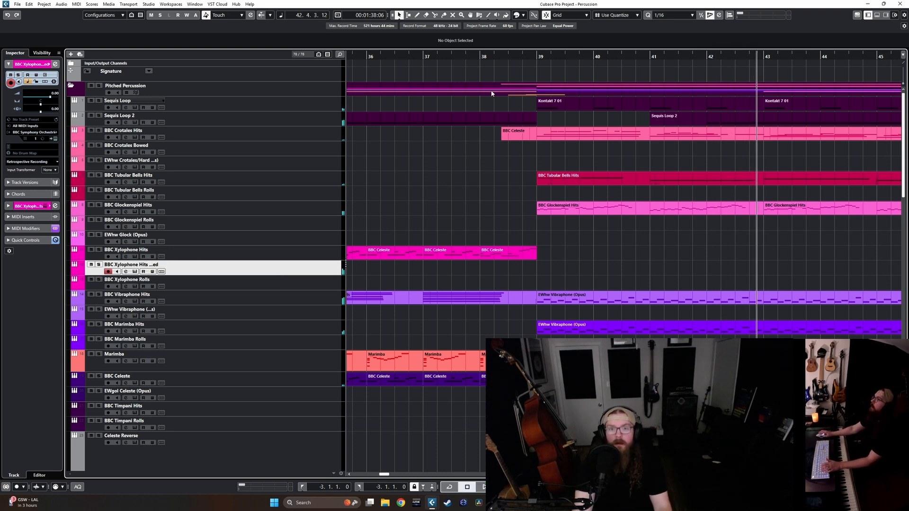
Record chords on the BBC Xylophone Hits Delayed track from bar 38 and shorten the recorded part to end at 42.4.4.
left_click(479, 57)
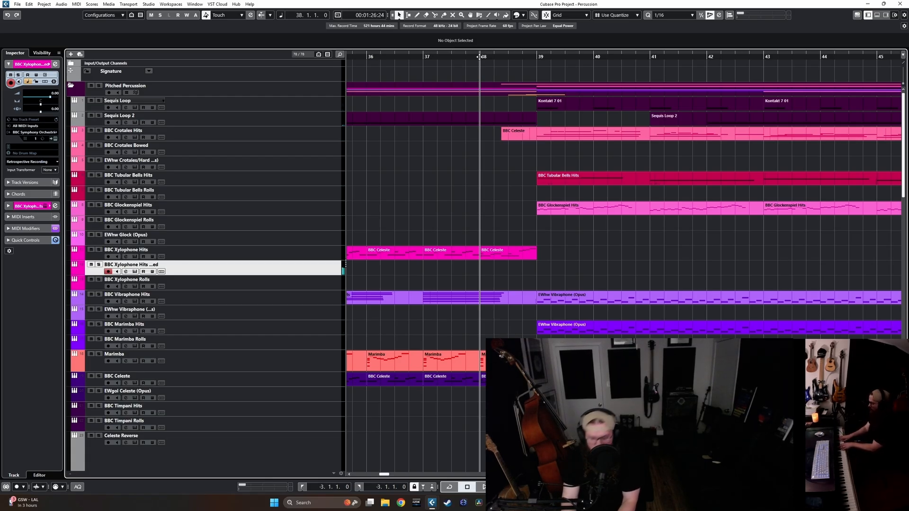
key("KP_Multiply")
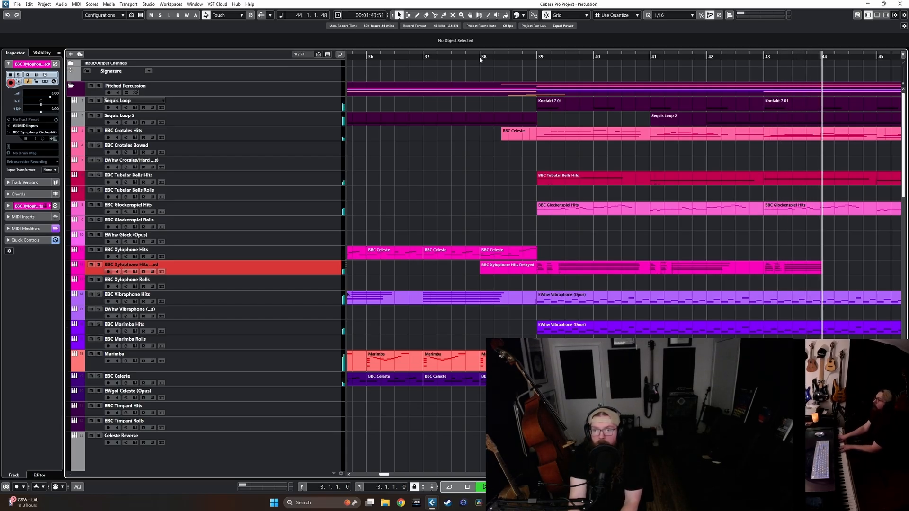
key("space")
left_click_drag(877, 268, 759, 268)
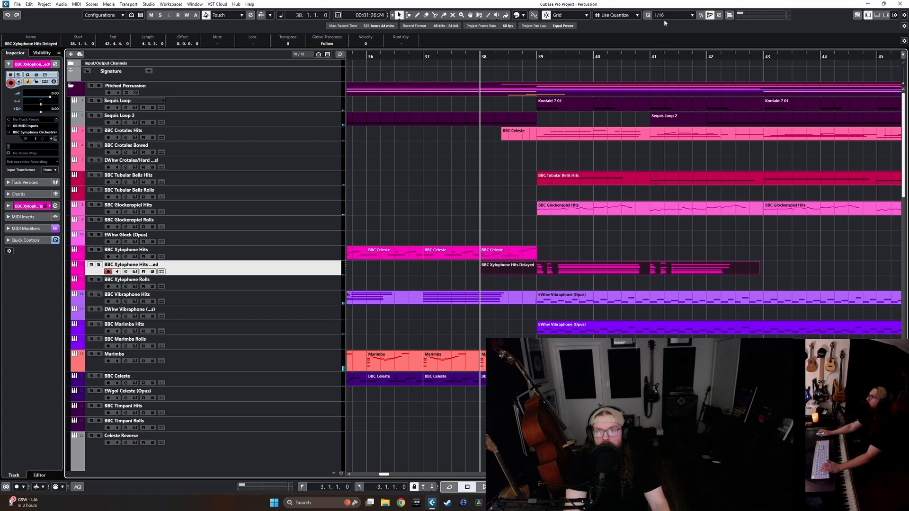
Quantize all notes of the recorded xylophone part to 1/16 and play them from bar 39.
double_click(614, 269)
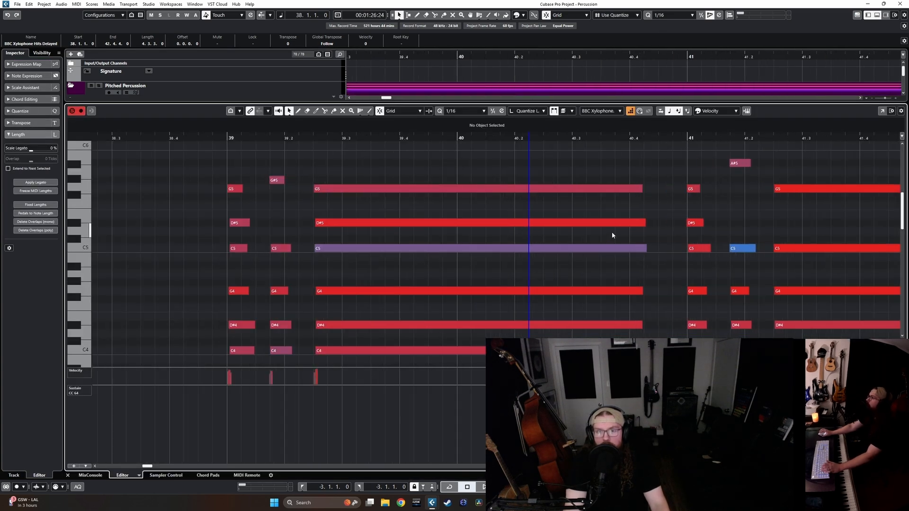
scroll(612, 233, "down", 3)
scroll(706, 244, "down", 4)
left_click_drag(755, 287, 394, 201)
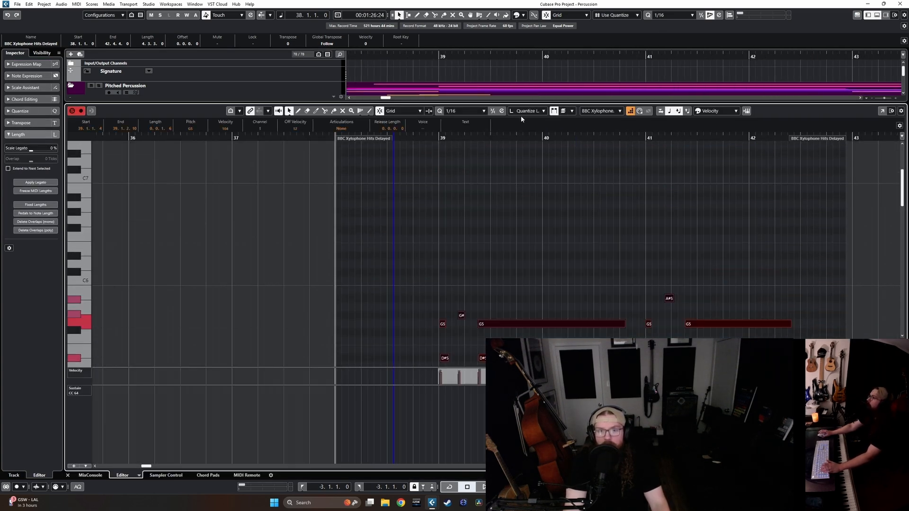
scroll(485, 169, "down", 4)
left_click(445, 135)
key("space")
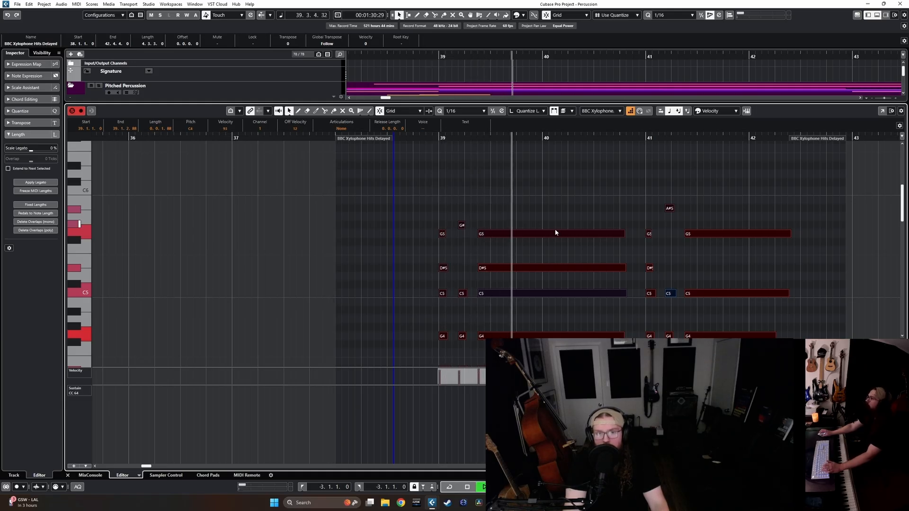
Undo the quantize to compare the original timing from bar 39, and reapply the 1/16 quantize.
key("space")
key("space")
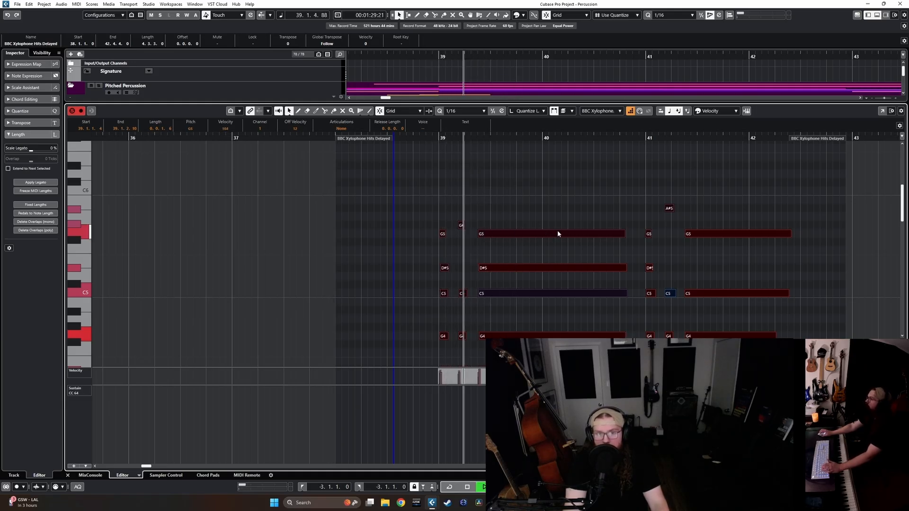
scroll(502, 262, "down", 2)
scroll(499, 273, "down", 2)
key("space")
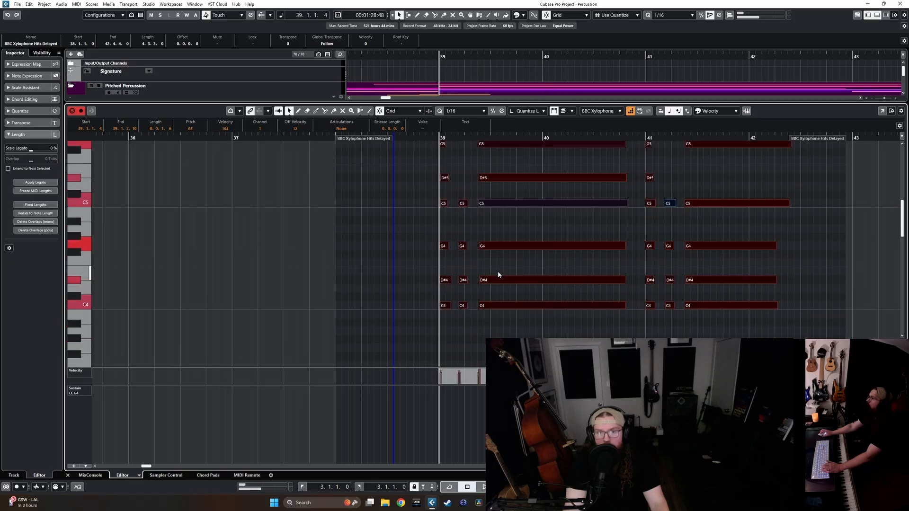
key("space")
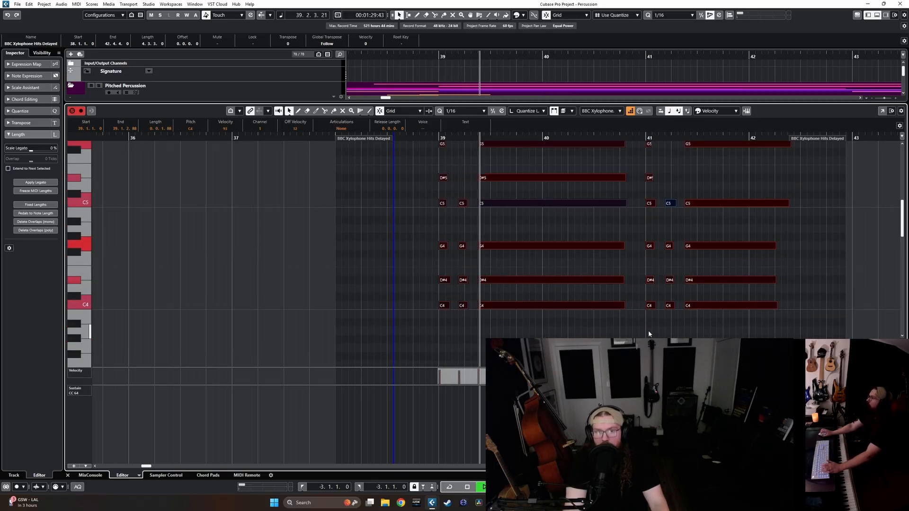
Listen to the quantized xylophone chords through bar 41, close the editor and stop playback.
scroll(691, 337, "up", 4)
scroll(694, 336, "down", 2)
scroll(728, 328, "up", 1, "ctrl")
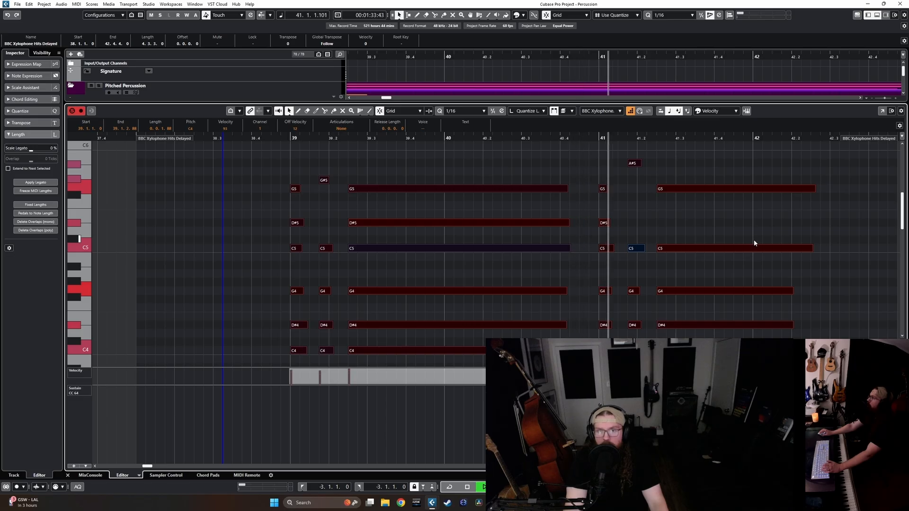
scroll(781, 247, "right", 2)
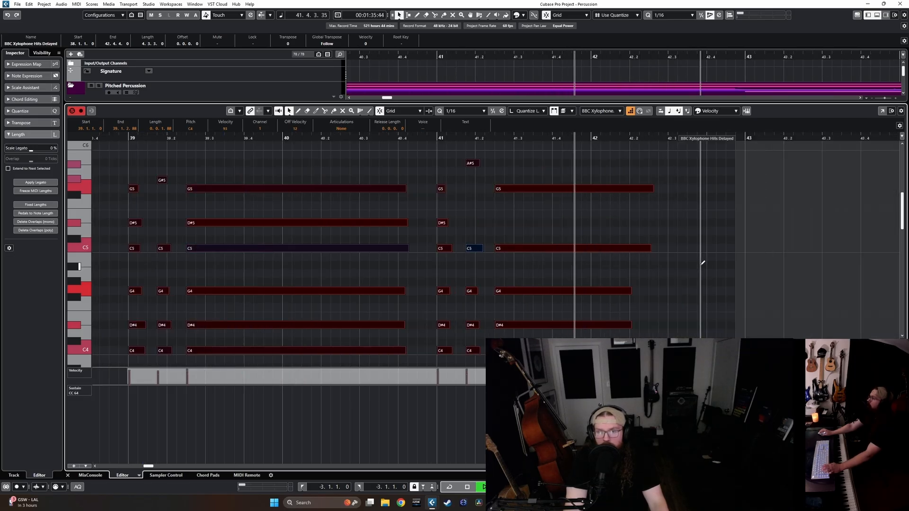
key("ctrl+alt+e")
scroll(701, 266, "down", 6, "ctrl")
key("space")
Perform more delayed xylophone chords while playing from bar 41, and insert the retrospective recording as a linear recording.
left_click(620, 56)
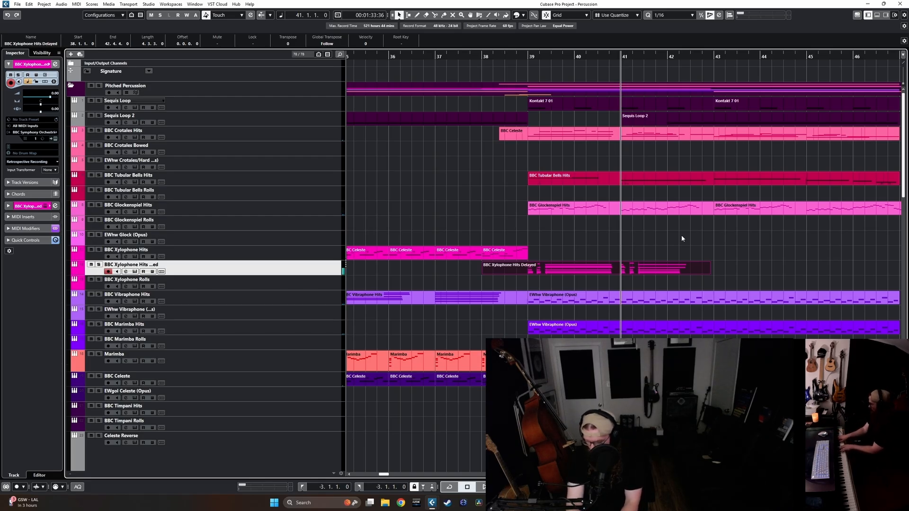
key("space")
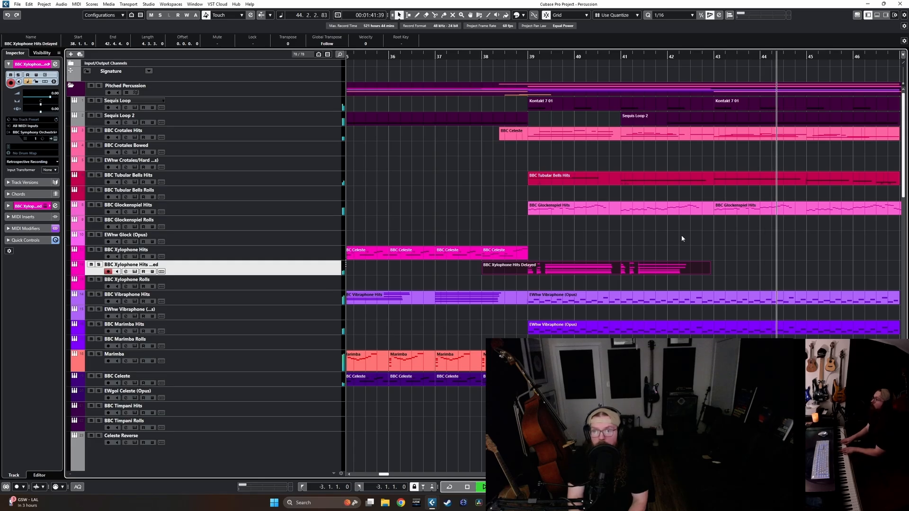
scroll(752, 272, "right", 2)
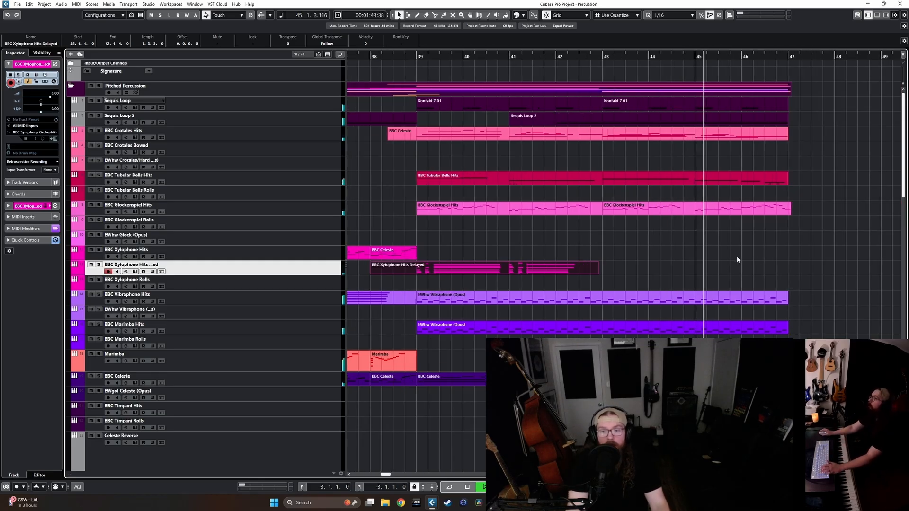
key("space")
left_click(49, 163)
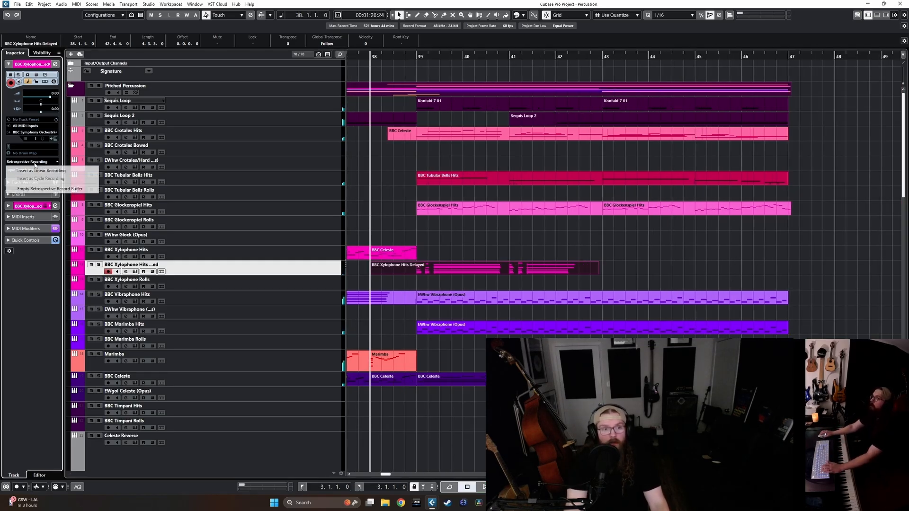
left_click(49, 171)
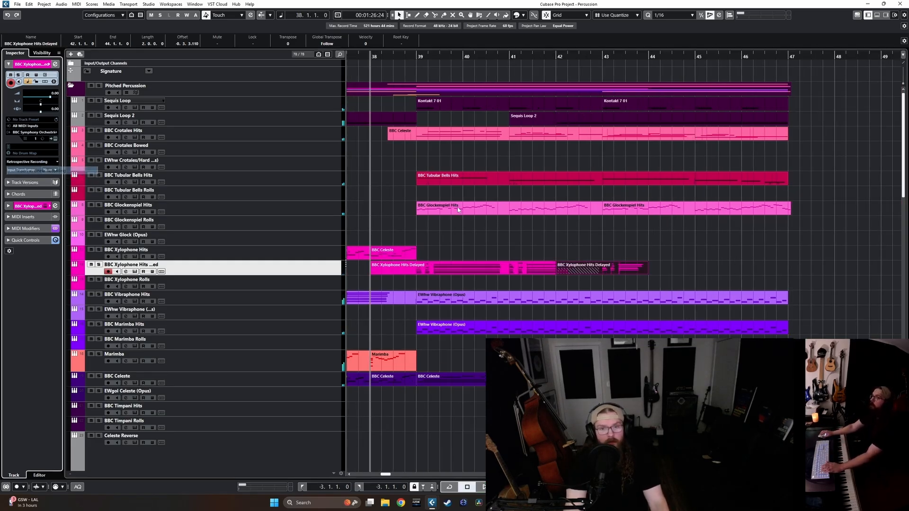
Glue the inserted xylophone part to the preceding one and extend the joined part to bar 45.
left_click(601, 267)
key("1")
scroll(592, 279, "right", 1)
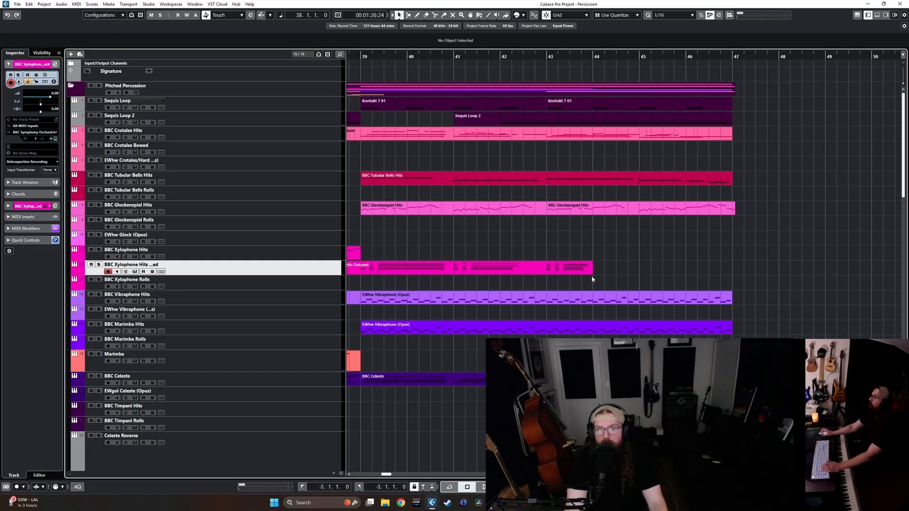
left_click_drag(591, 274, 639, 273)
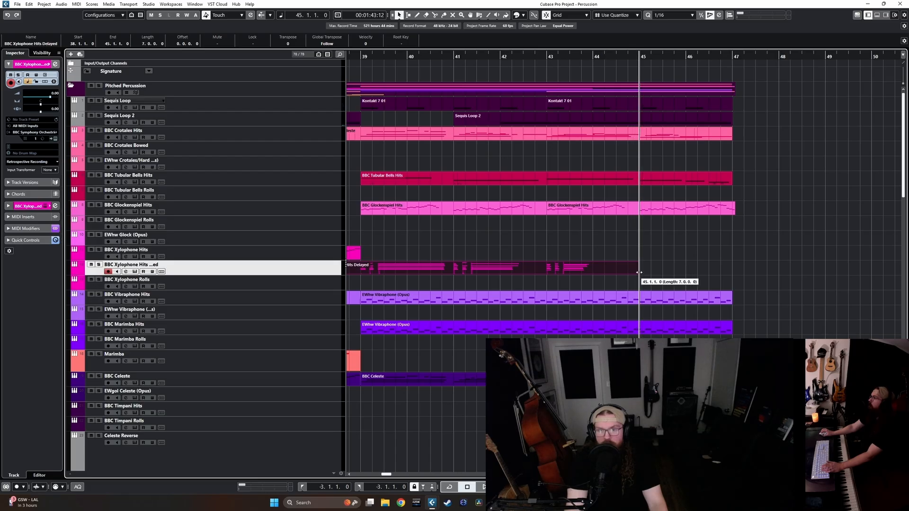
Lengthen the notes of the last xylophone chord to just before bar 45 and close the editor.
double_click(615, 272)
scroll(593, 308, "down", 4)
left_click_drag(592, 320, 635, 334)
scroll(587, 298, "up", 8)
key("Return")
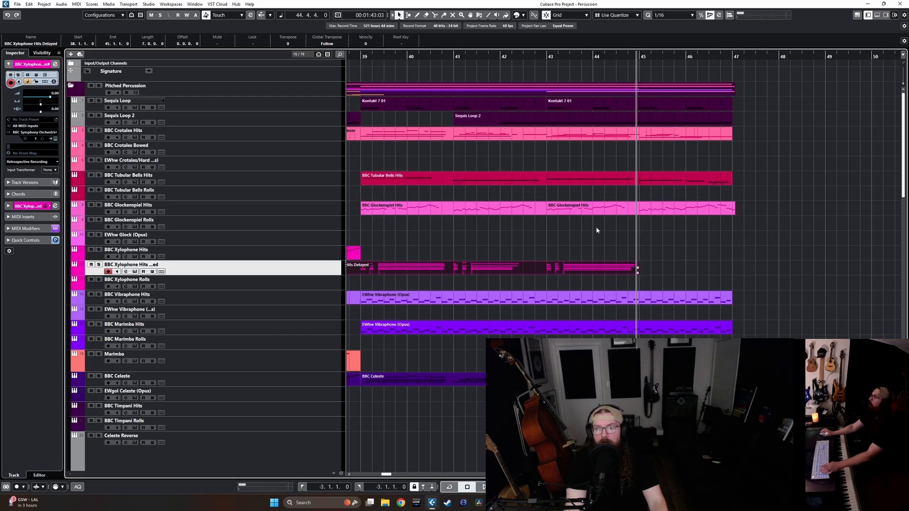
Play the arrangement from bar 43 past its end at bar 47 to try out the next xylophone chords.
left_click(553, 58)
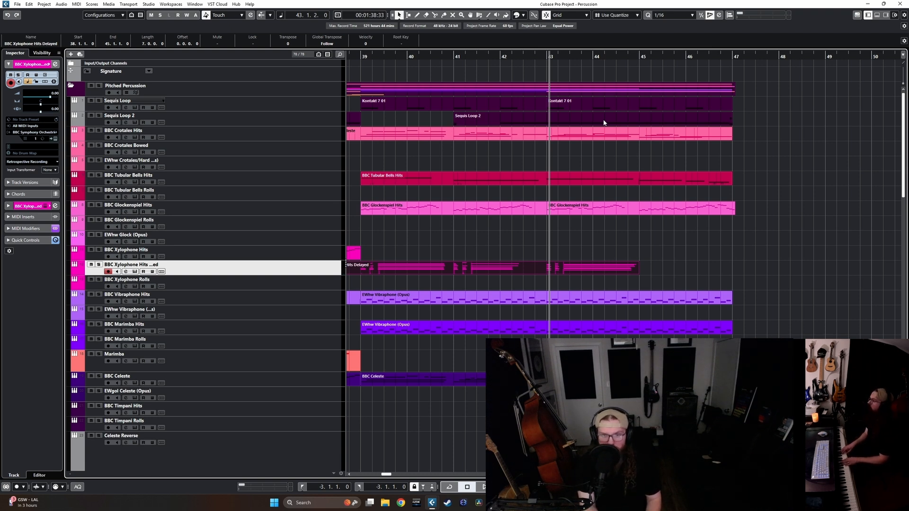
key("space")
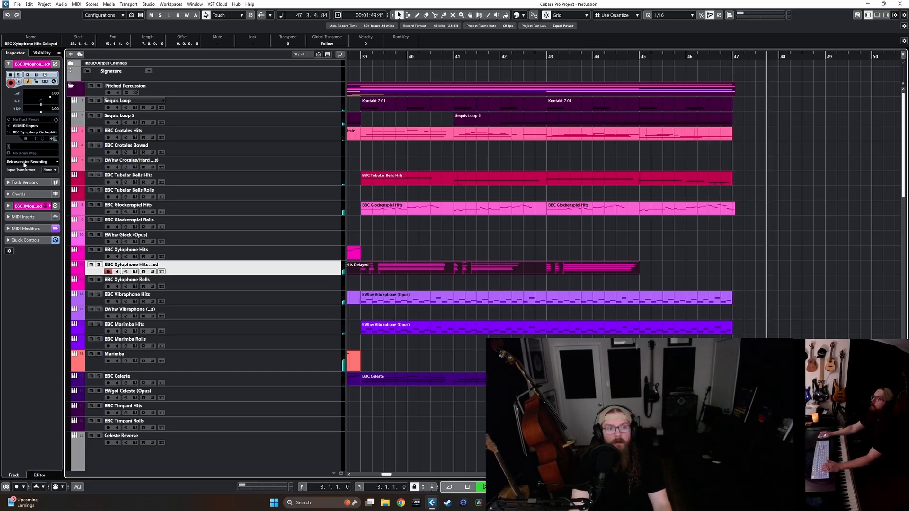
key("space")
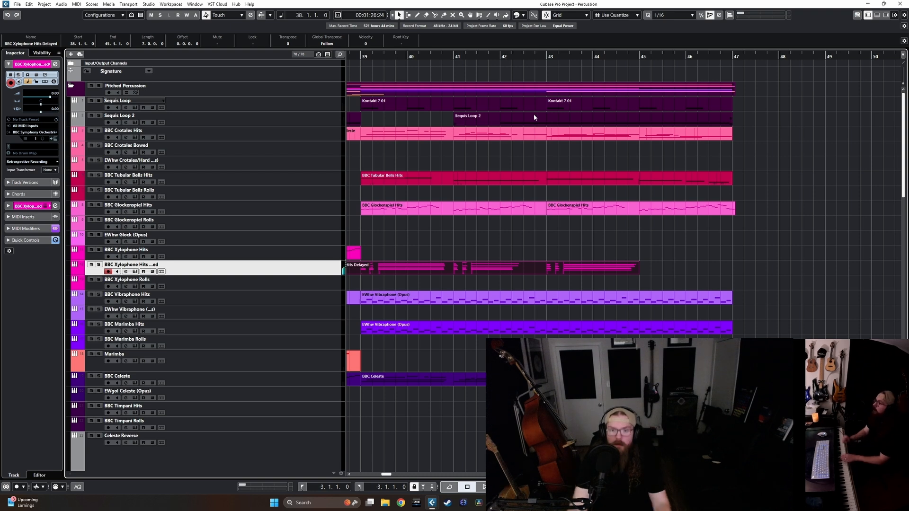
Perform the bar 45 xylophone chords while playing from just before bar 43, and insert them as a linear retrospective recording.
left_click(542, 56)
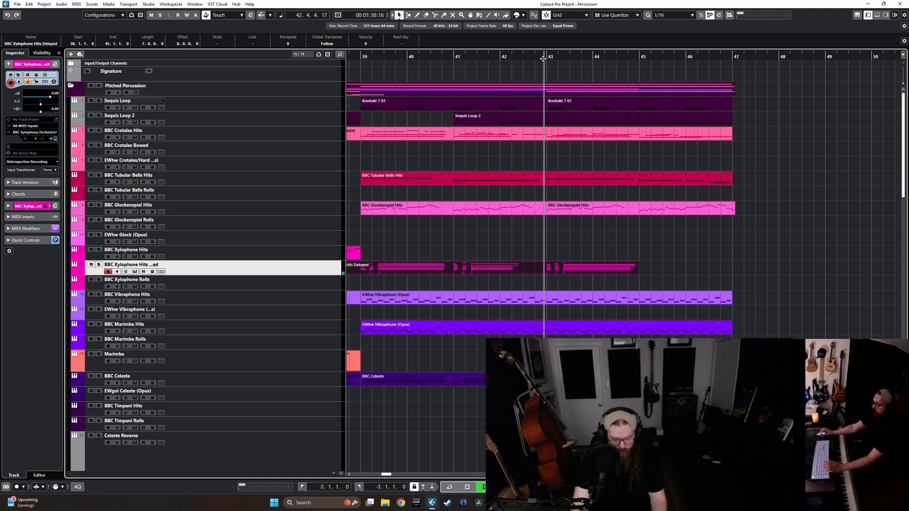
key("space")
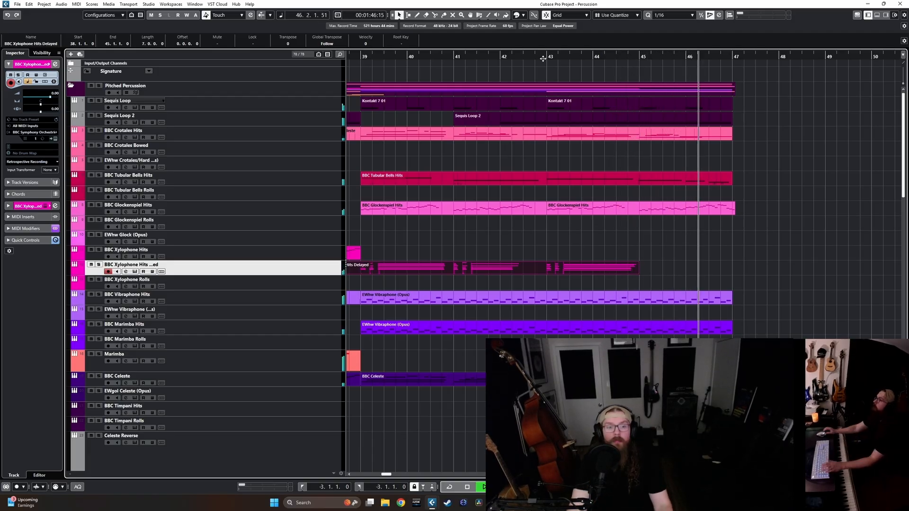
key("space")
left_click(38, 162)
left_click(39, 171)
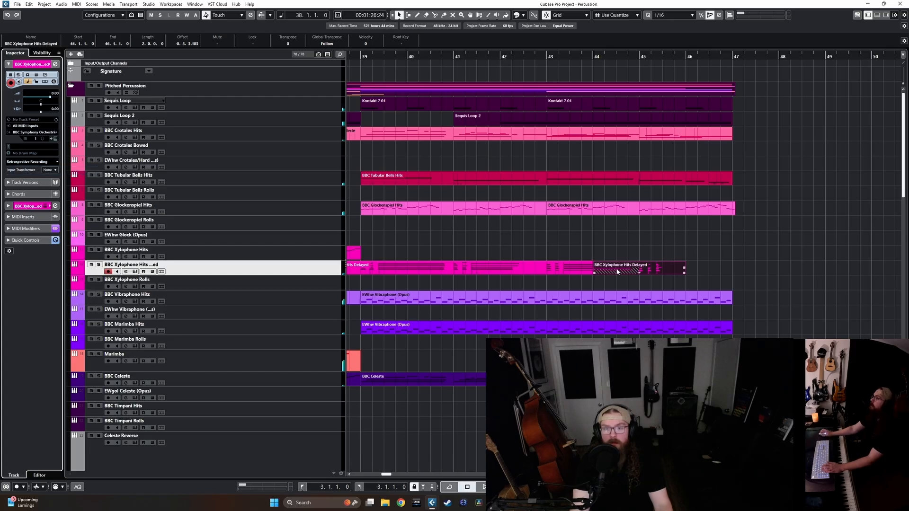
Open the inserted xylophone part in the key editor and examine the timing and pitches of its chords after bar 45.
double_click(688, 269)
scroll(645, 274, "up", 5)
scroll(597, 272, "up", 2)
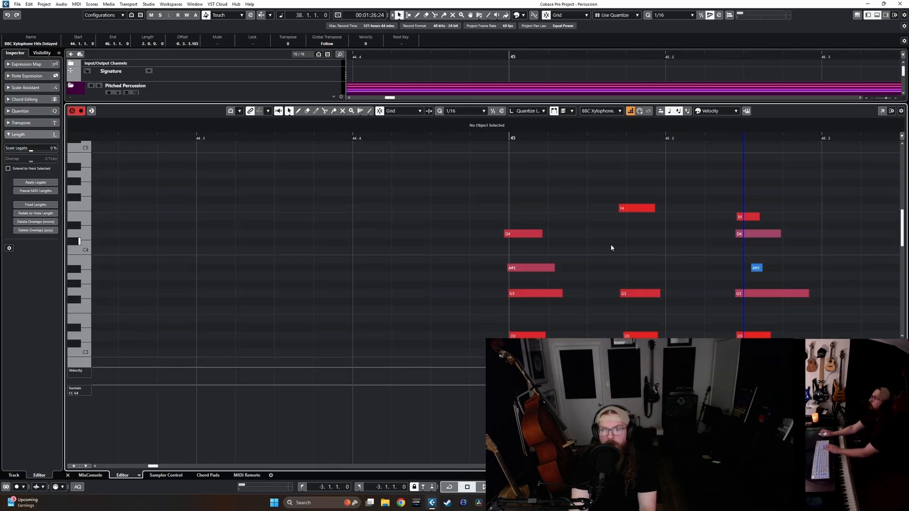
left_click(511, 137)
scroll(564, 229, "down", 2)
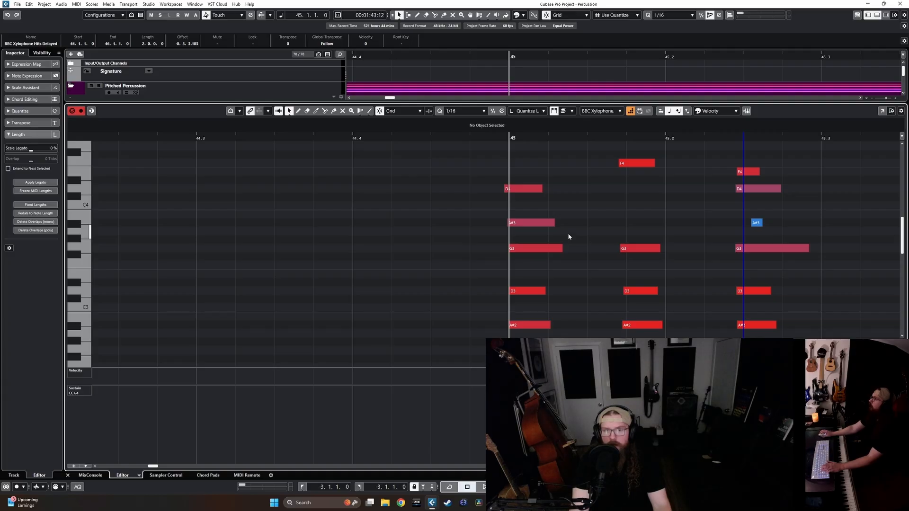
key("space")
key("space")
scroll(597, 205, "down", 2)
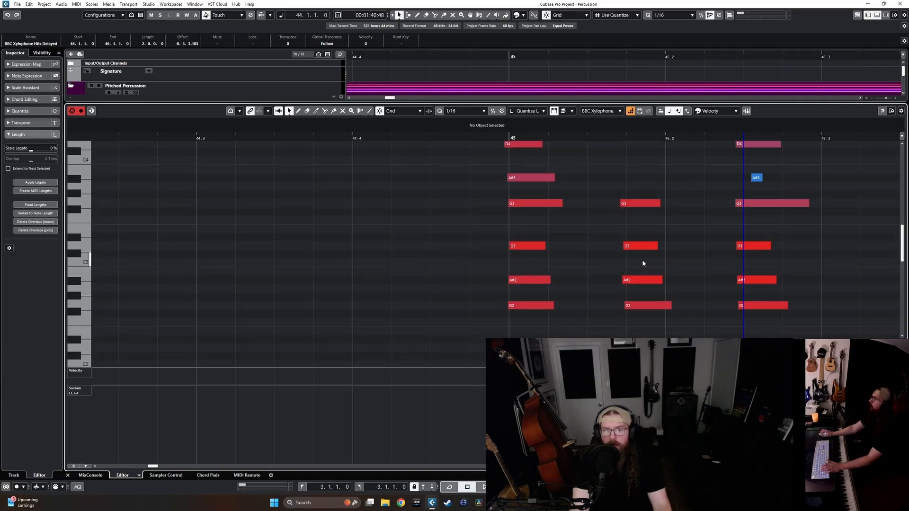
scroll(656, 265, "up", 2)
scroll(687, 274, "down", 2)
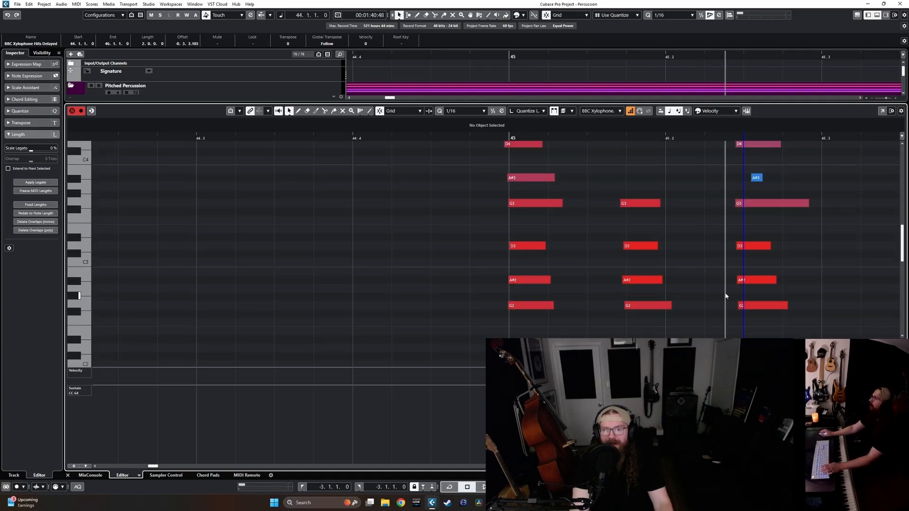
Undo the inserted xylophone recording, then perform the bar 45 chords again from bar 44 and insert them as a linear retrospective recording.
key("Return")
scroll(661, 244, "down", 4)
key("ctrl+z")
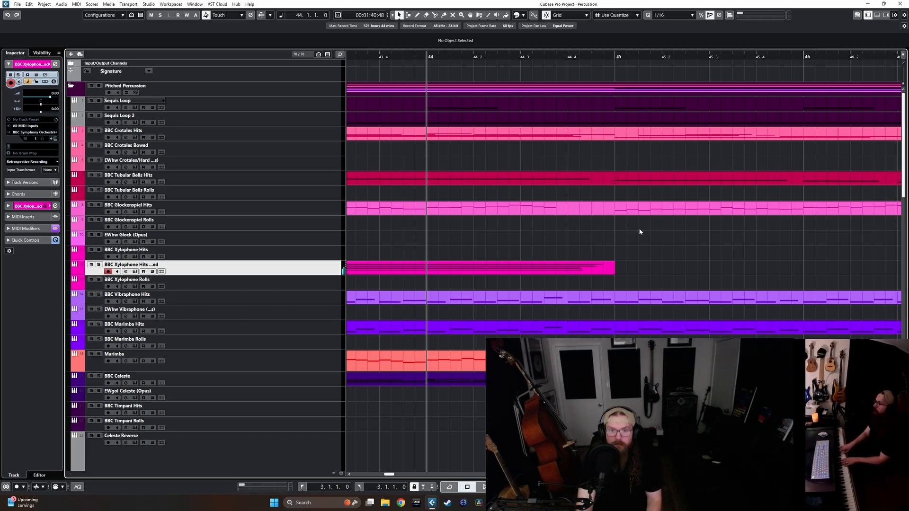
key("space")
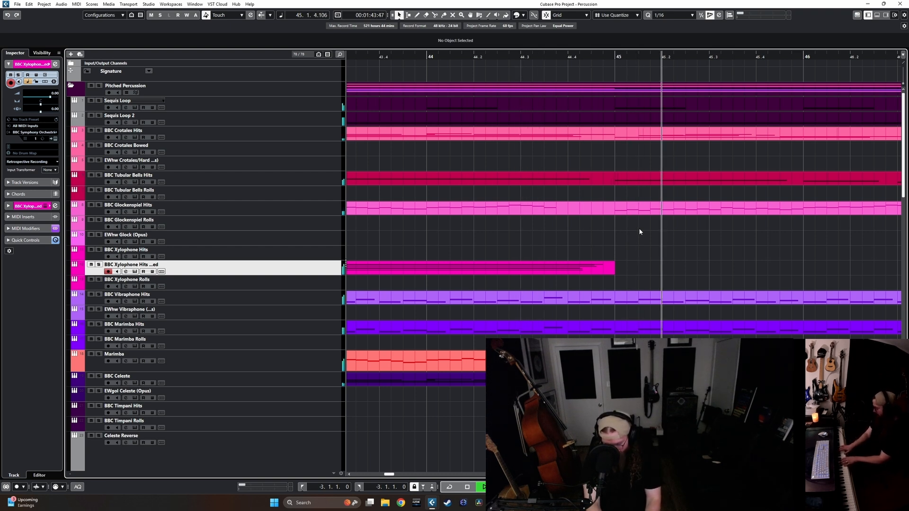
left_click(44, 162)
left_click(44, 171)
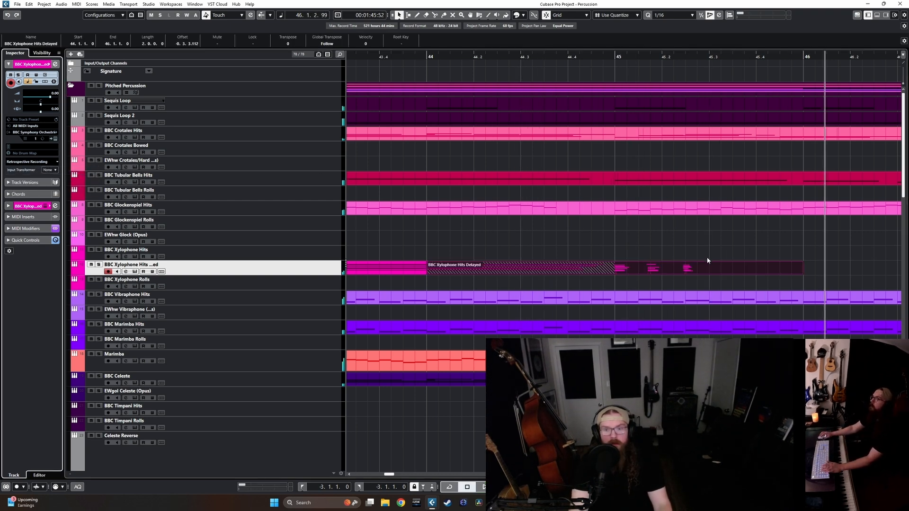
Split the newly inserted xylophone part at bar 45 and delete the section before it.
left_click(617, 269, "alt")
left_click(599, 270)
key("Delete")
Lengthen the notes of the part's last xylophone chord to just past bar 46 and extend the part to bar 47.
double_click(673, 270)
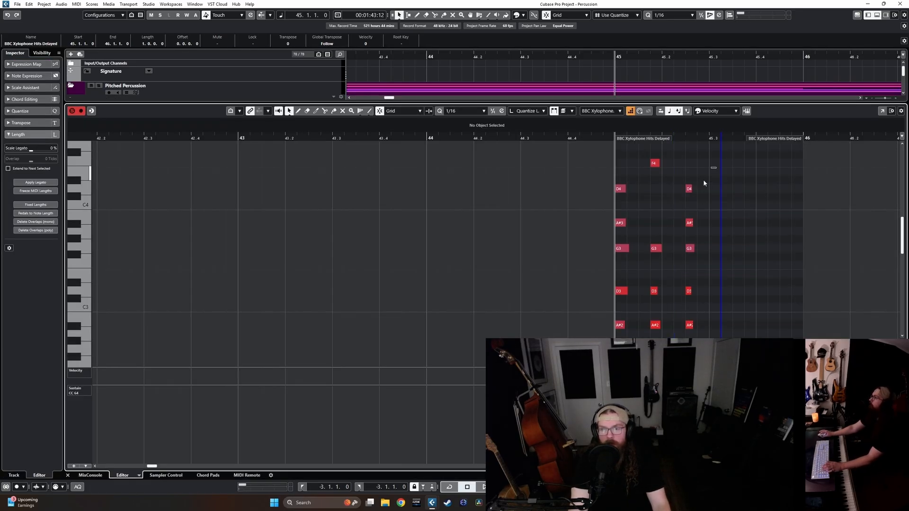
left_click_drag(704, 181, 674, 367)
left_click_drag(695, 272, 837, 276)
key("Return")
scroll(763, 288, "down", 5)
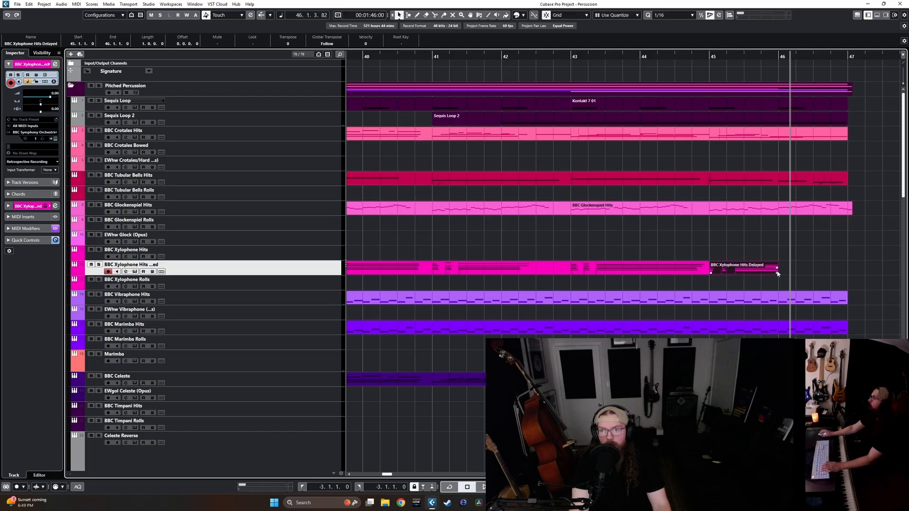
left_click_drag(777, 273, 848, 274)
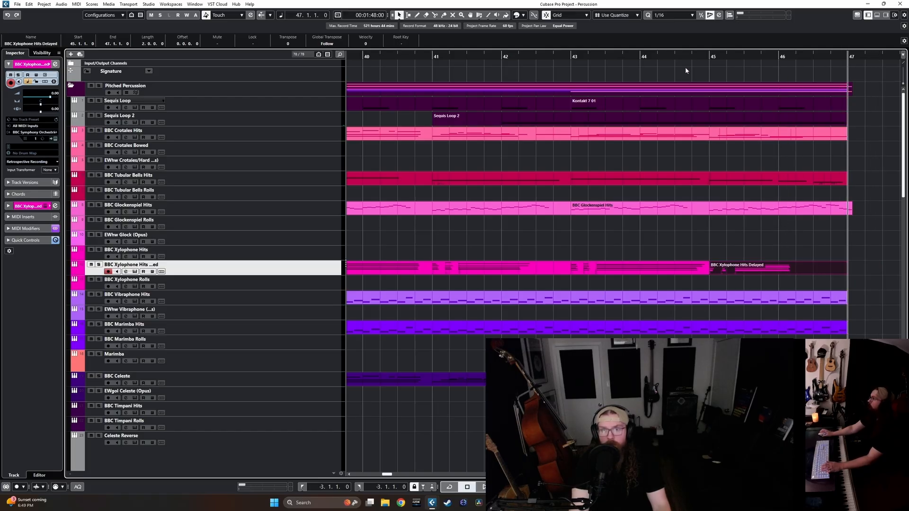
Play the arrangement from bar 45, and again from just before bar 46, to check the new xylophone chords.
left_click(709, 56)
key("space")
scroll(887, 235, "right", 1)
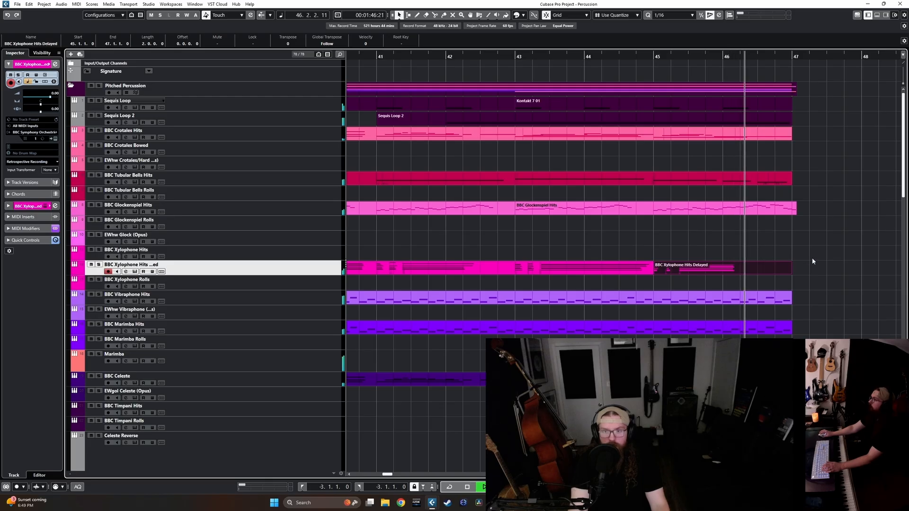
key("space")
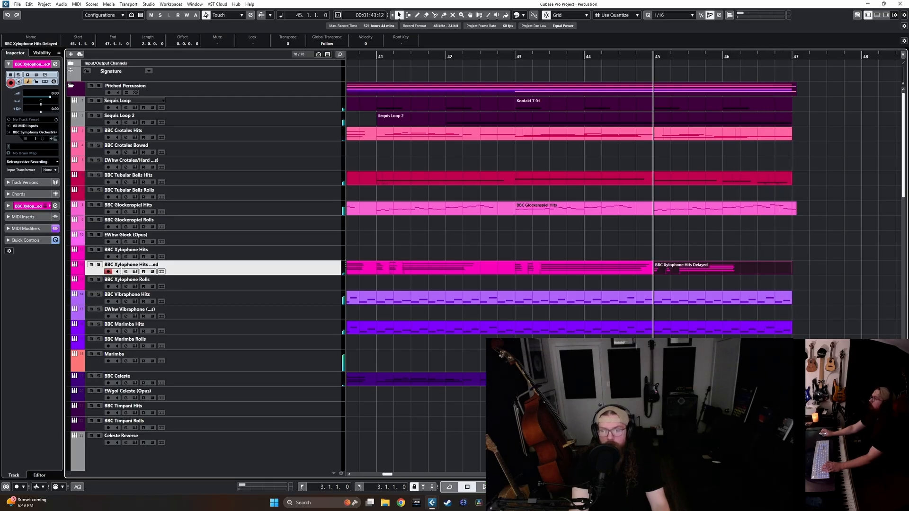
scroll(888, 351, "up", 3)
left_click(510, 59)
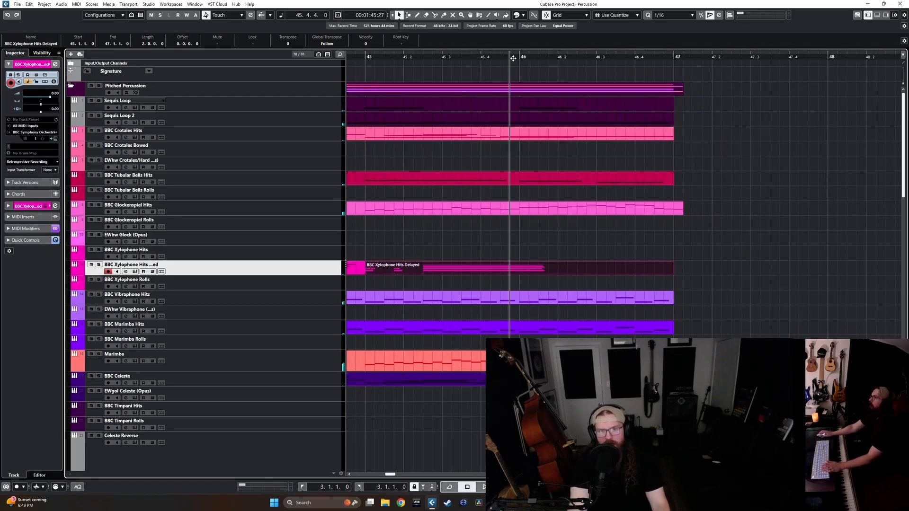
key("space")
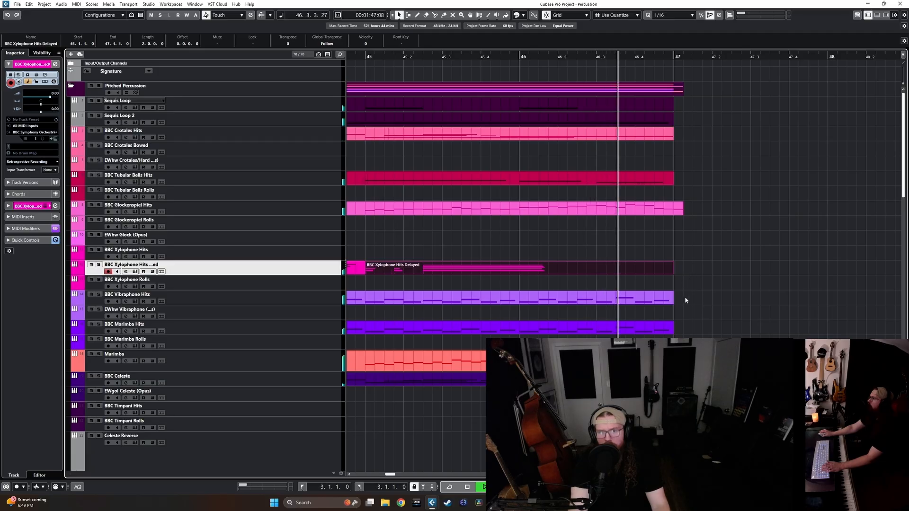
key("space")
Mute the BBC Vibraphone Hits and BBC Marimba Hits sections from 46.3 to bar 47.
left_click_drag(654, 339, 631, 295)
key("l")
key("shift+m")
Split the AS (Toms) part at 46.3 and mute the section up to bar 47.
scroll(630, 300, "down", 2)
scroll(606, 285, "down", 10)
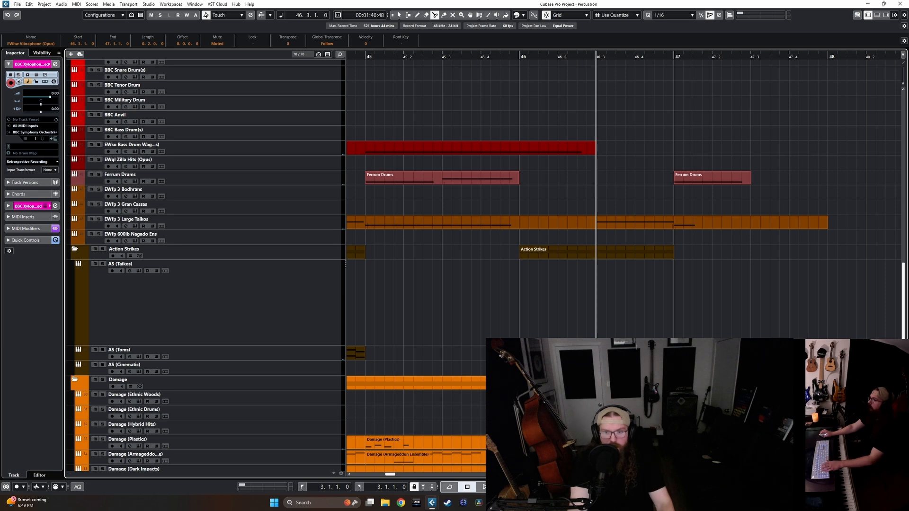
left_click(597, 353, "alt")
left_click(630, 353)
key("shift+m")
Split the Damage Armageddon Ensemble and Dark Impacts parts at 46.3 and mute the sections after the split.
scroll(607, 260, "down", 4)
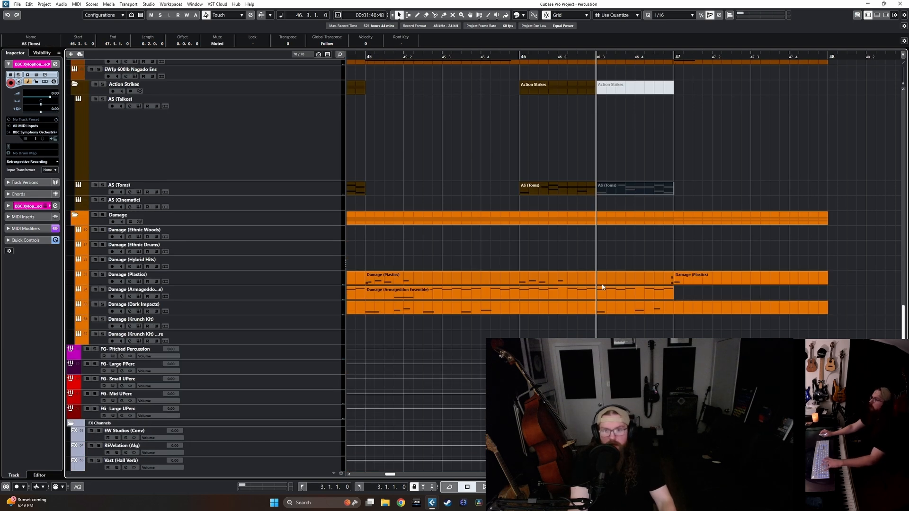
left_click(598, 291, "alt")
left_click_drag(612, 323, 631, 294)
key("shift+m")
Play the passage from around bar 46 repeatedly, then from mid-bar 45 past bar 47, to judge the thinned-out ending.
left_click(523, 54)
key("space")
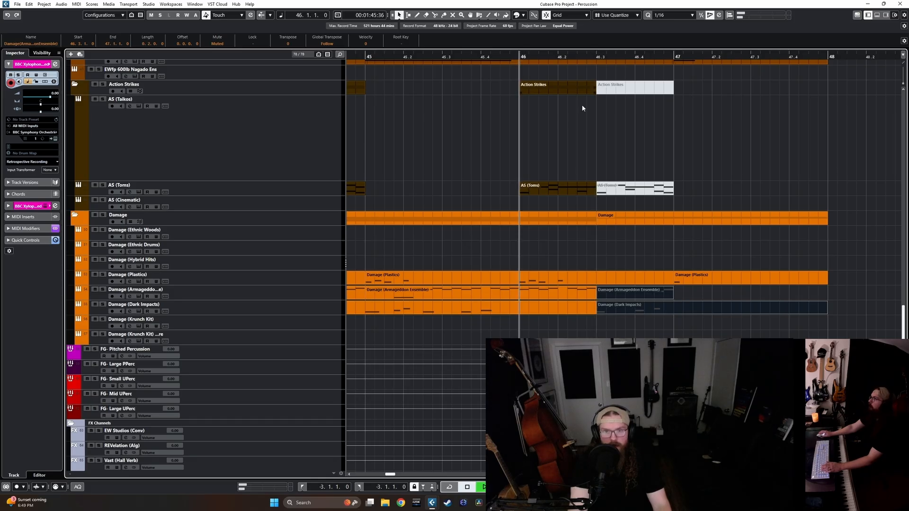
scroll(691, 211, "up", 15)
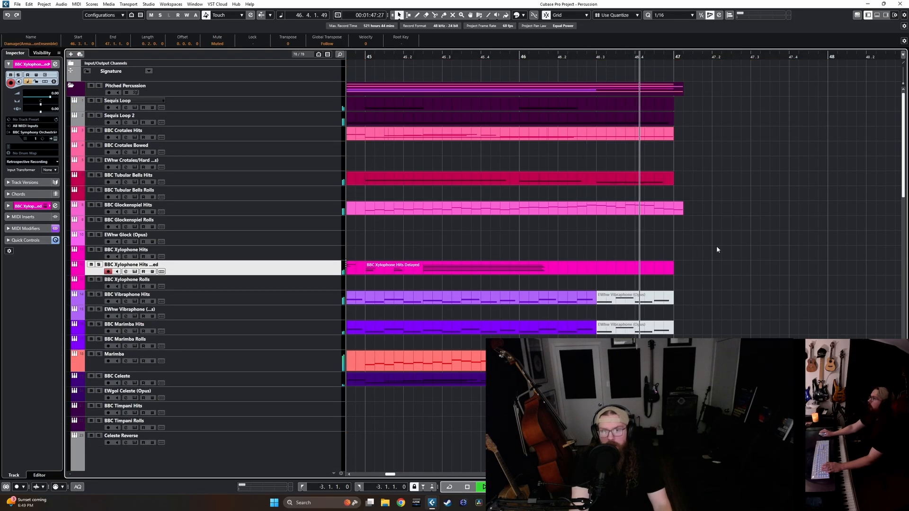
key("space")
left_click(521, 56)
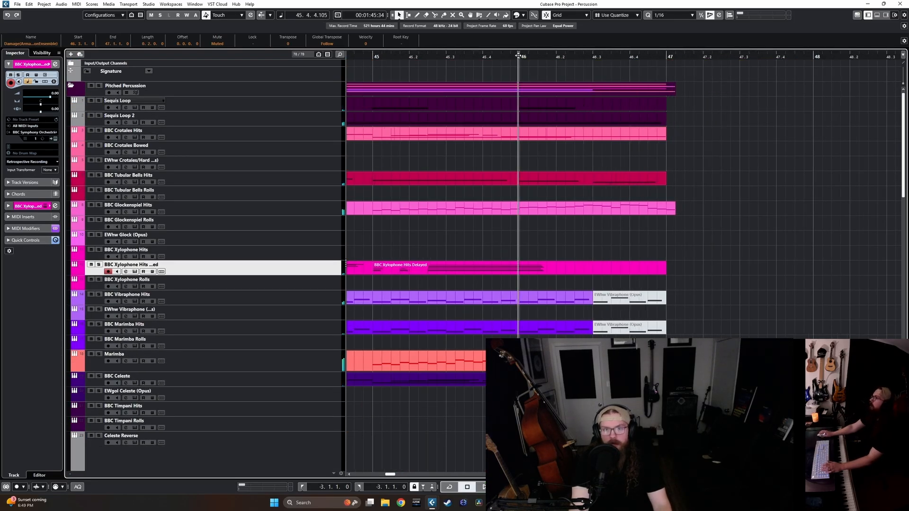
key("space")
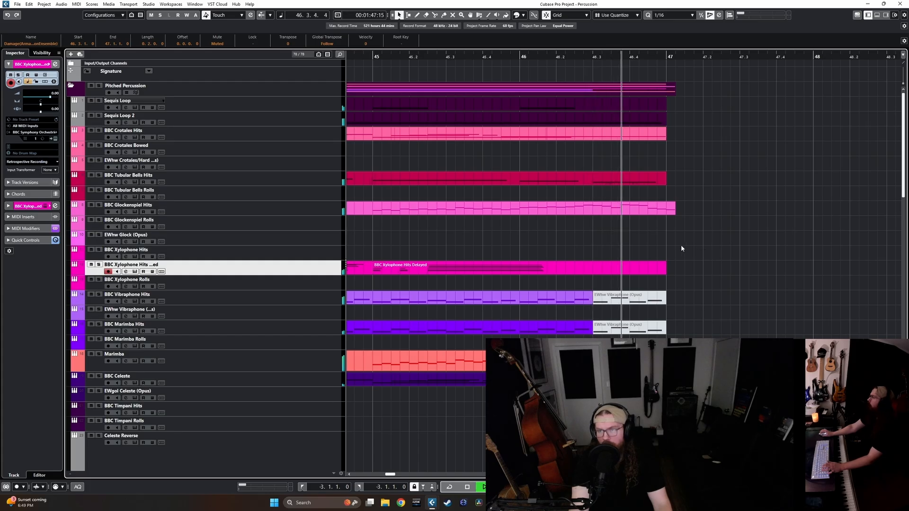
key("space")
scroll(640, 253, "down", 6)
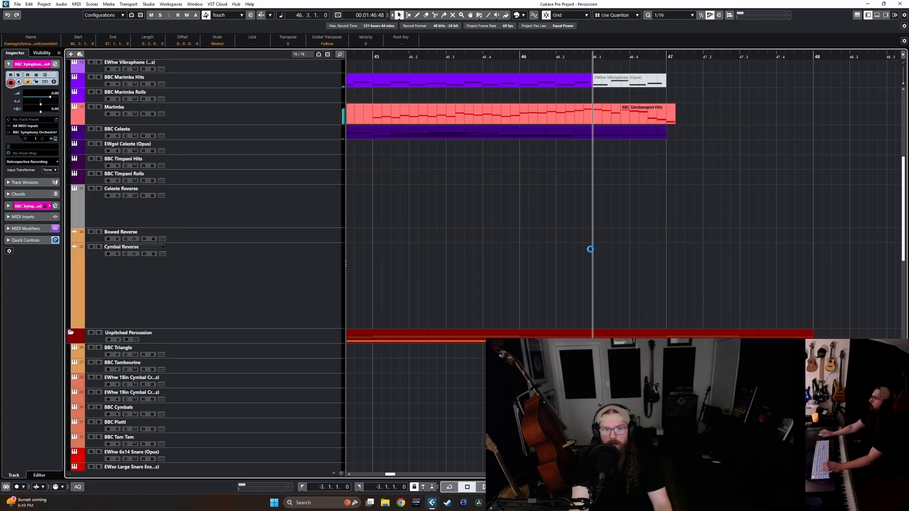
scroll(590, 227, "down", 2)
scroll(591, 225, "up", 2)
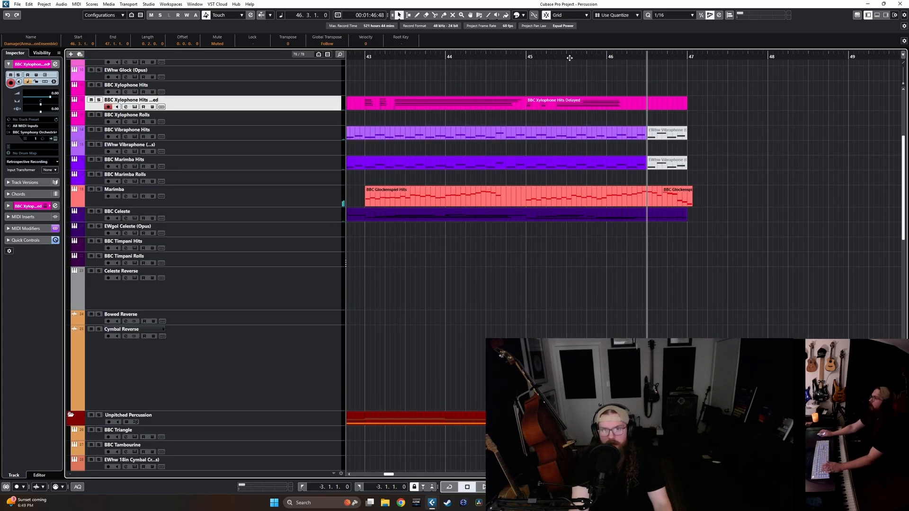
left_click(569, 58)
key("space")
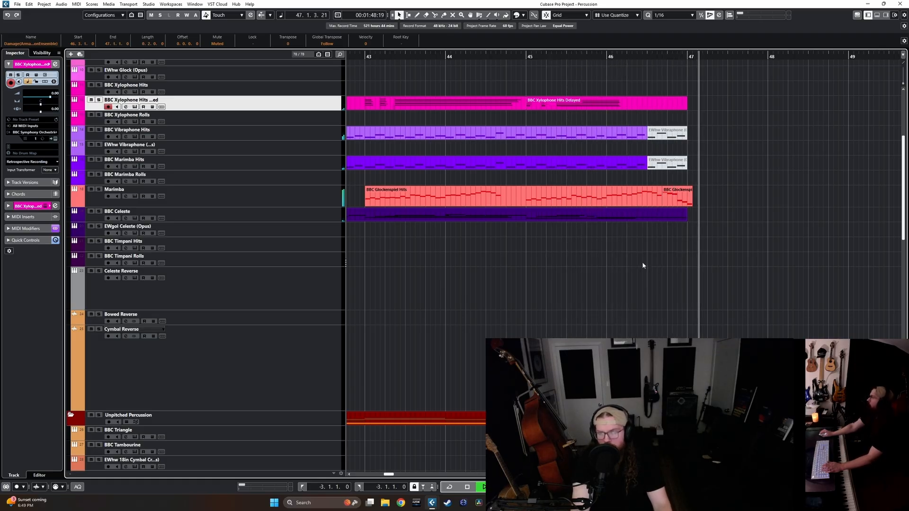
key("space")
Copy the bowed and cymbal reverse clips into bar 46, starting the cymbal at bar 46 and the bowed clip at 46.2.2.
scroll(642, 262, "down", 3)
left_click_drag(491, 375, 704, 326)
key("ctrl+d")
scroll(639, 325, "up", 6)
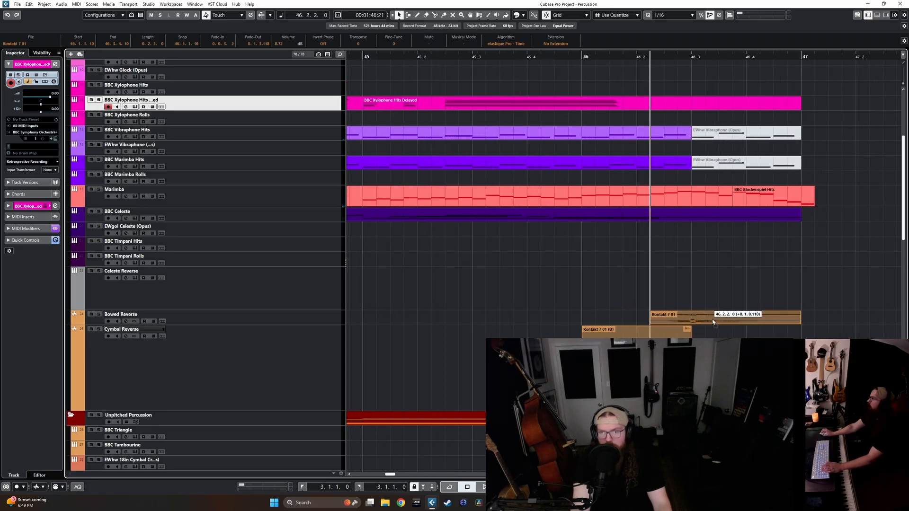
left_click(520, 292)
left_click(689, 330)
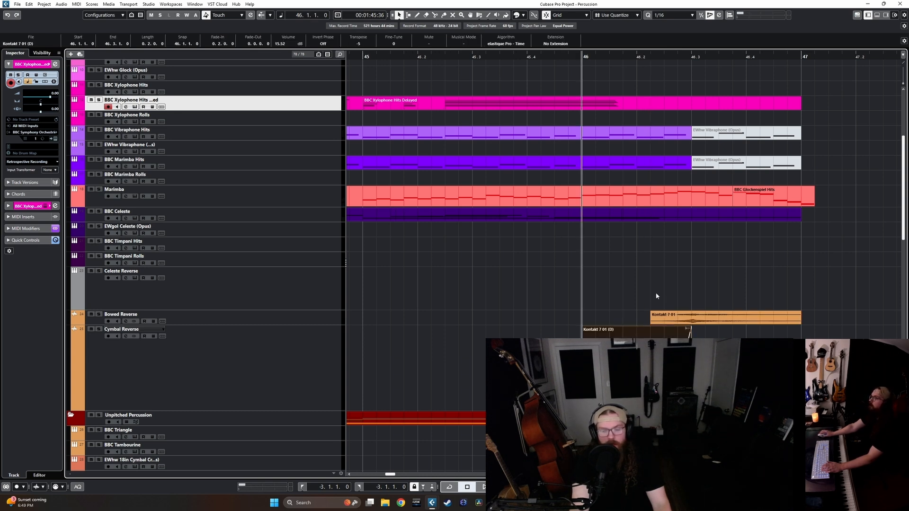
Check the bowed reverse clip's settings and play from about 45.3 to bar 47 to hear both reverse effects.
mouse_move(704, 322)
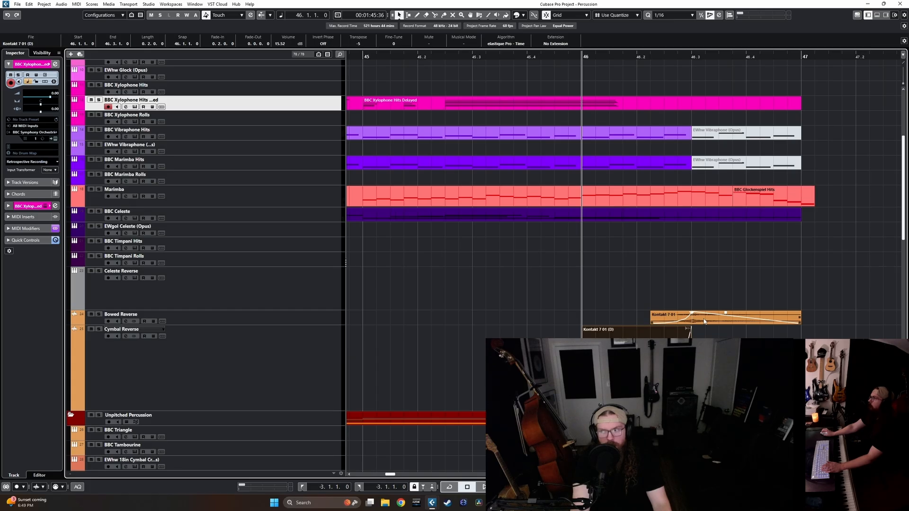
left_click(704, 322)
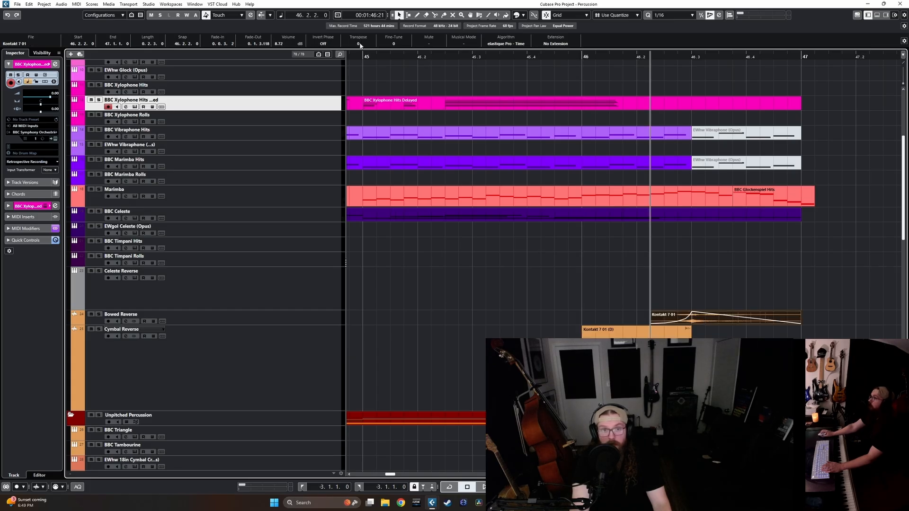
key("space")
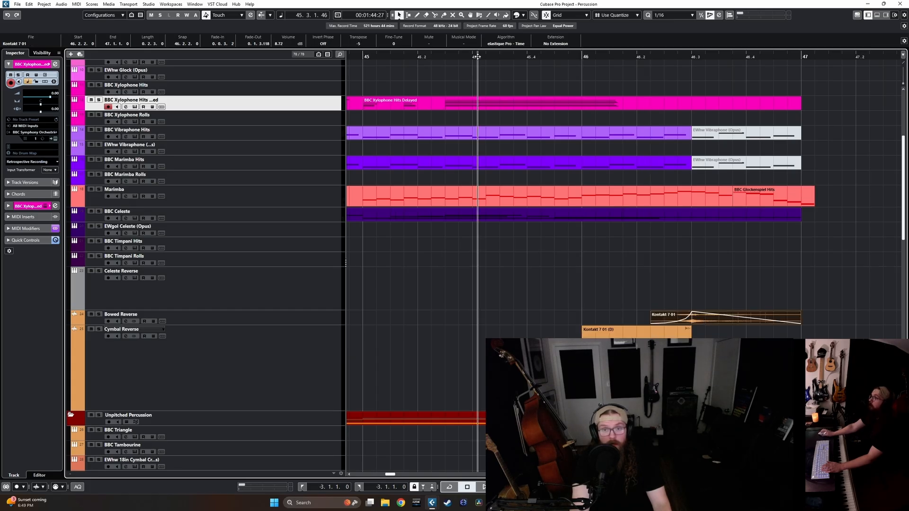
left_click(682, 243)
scroll(676, 242, "right", 2)
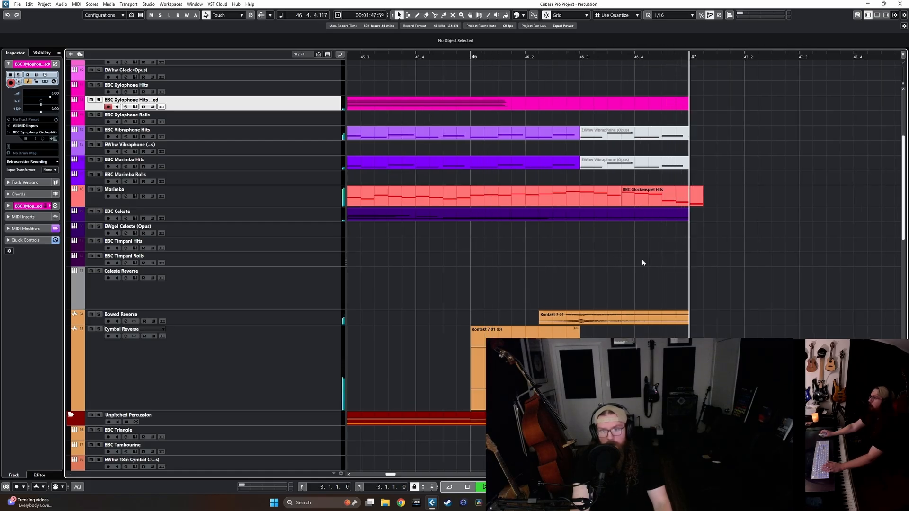
Split the vibraphone and marimba parts at bar 46 and try muting the sections up to 46.3 during playback.
left_click(474, 134, "alt")
left_click(475, 163, "alt")
left_click_drag(499, 157, 507, 135)
key("l")
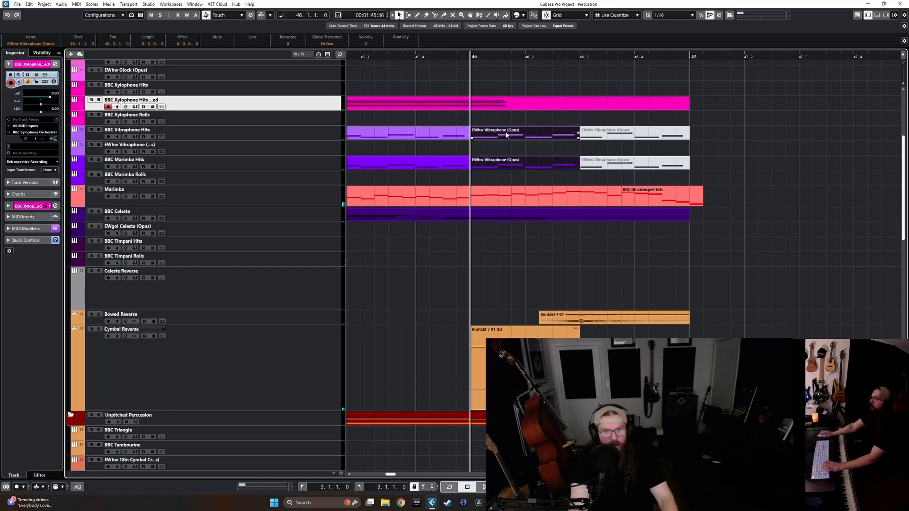
key("shift+m")
key("space")
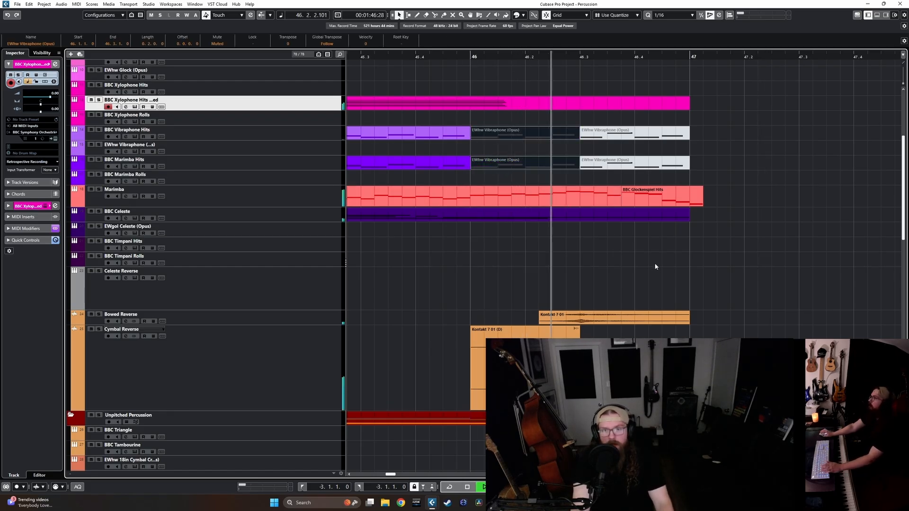
key("space")
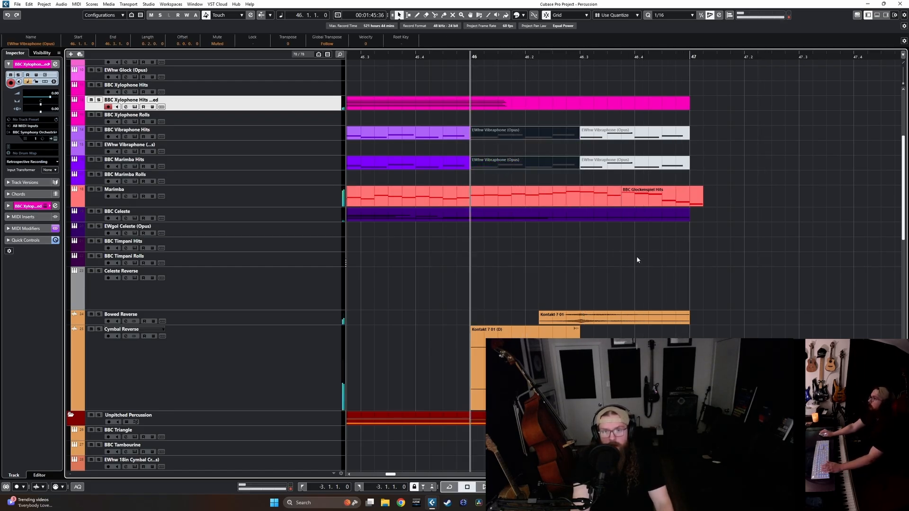
Unmute the vibraphone and marimba sections between bar 46 and 46.3 and play the arrangement from bar 45.
key("g")
left_click(426, 58)
key("space")
left_click(609, 249)
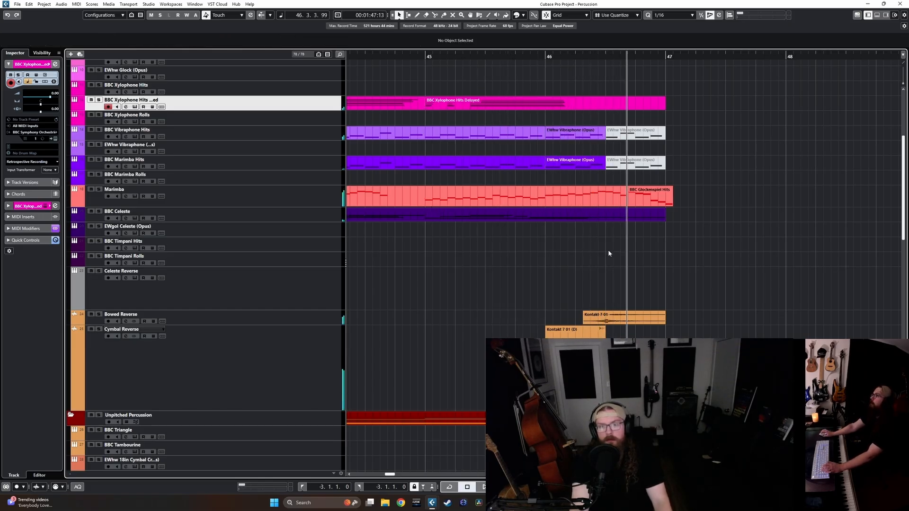
Replay the transition from just before bar 46 and set the Cymbal Reverse clip's volume to 17.33 dB.
left_click(523, 50)
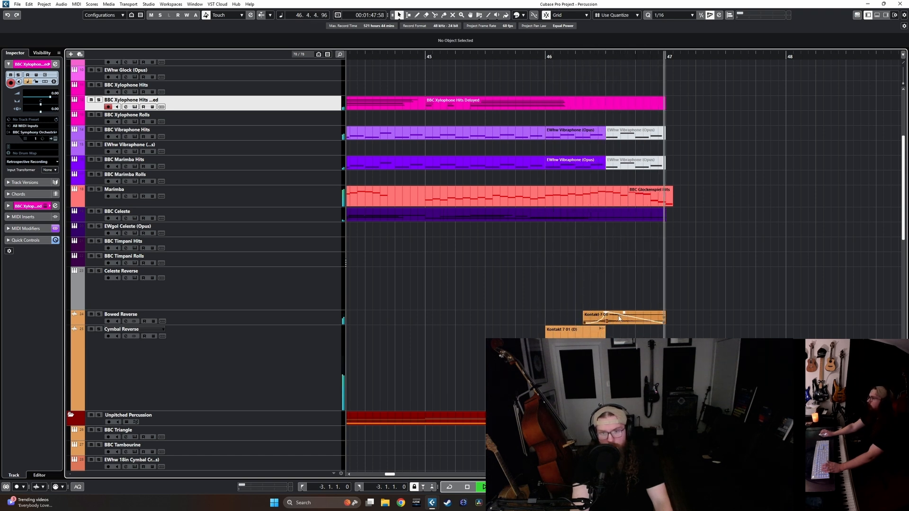
key("space")
left_click(574, 330)
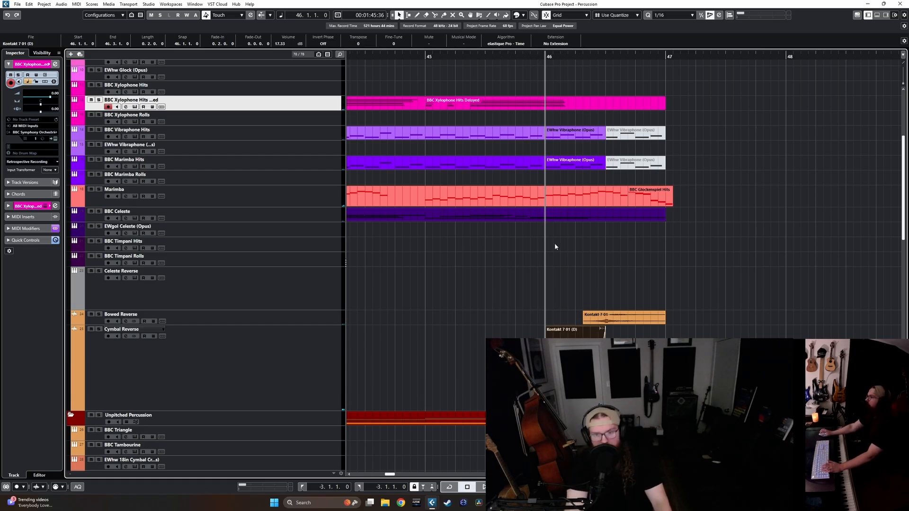
Play the transition from bar 46 and set the Bowed Reverse clip's transpose to 7.
left_click(635, 362)
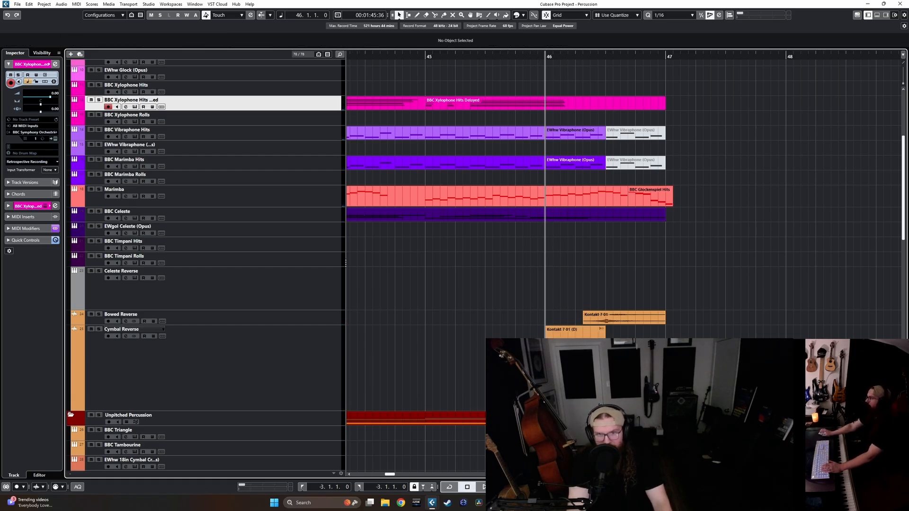
key("space")
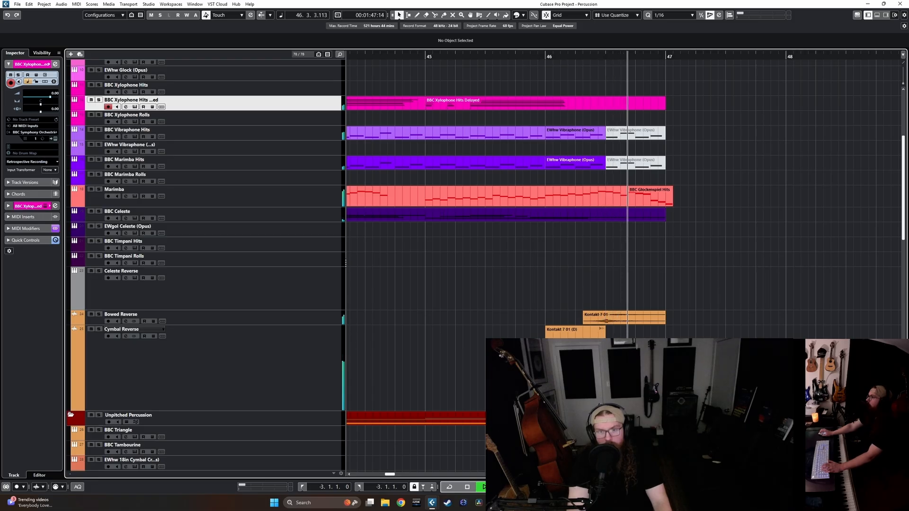
key("space")
left_click(604, 314)
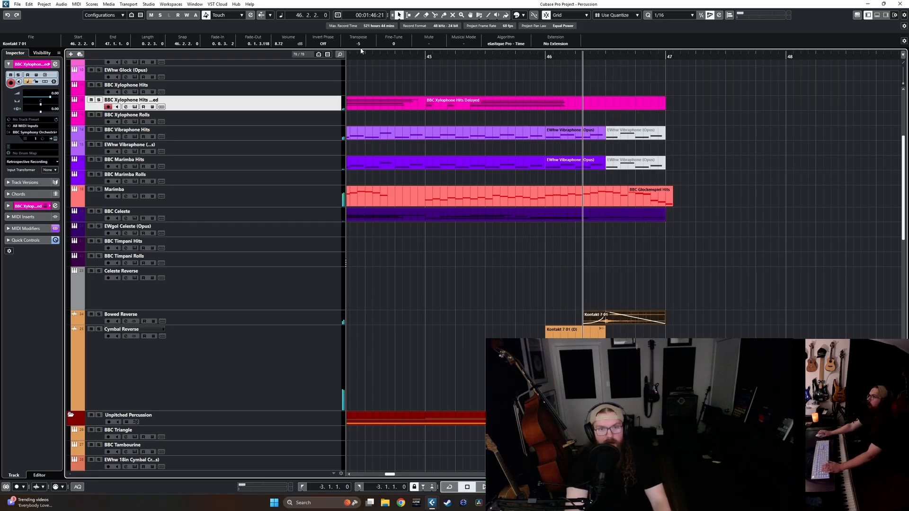
scroll(367, 35, "down", 4)
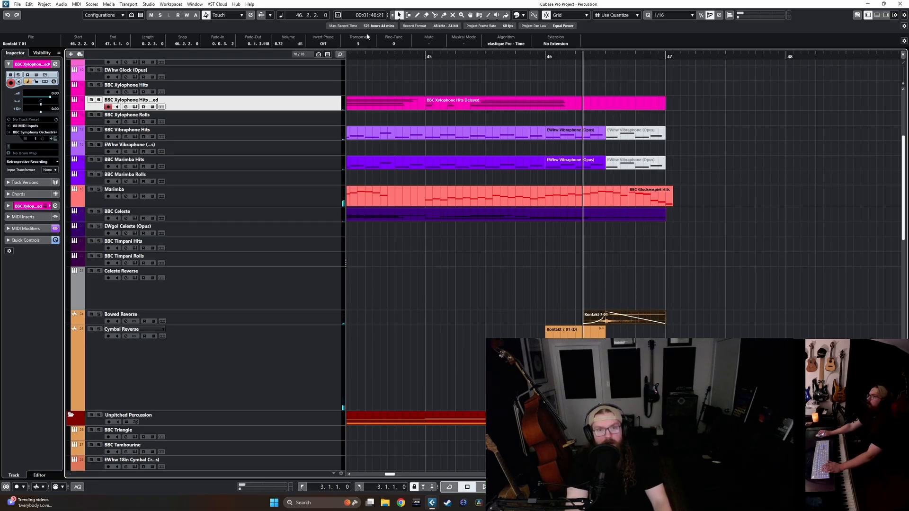
Replay the transition from just before bar 46 through bar 47 to hear the transposed bowed reverse.
key("space")
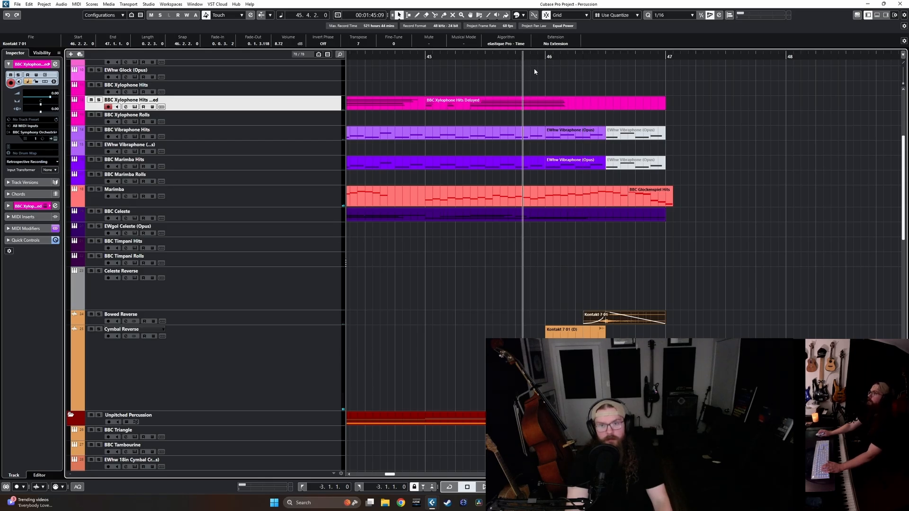
left_click(803, 255)
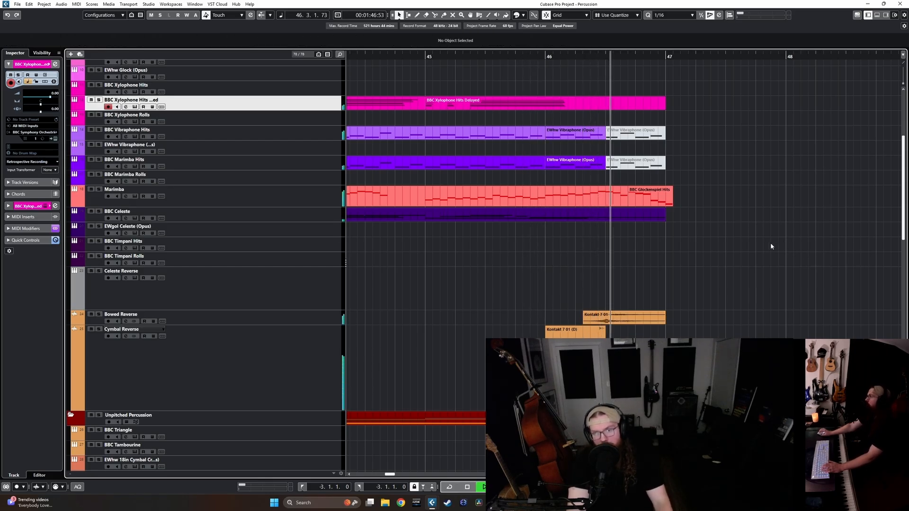
scroll(740, 260, "right", 2)
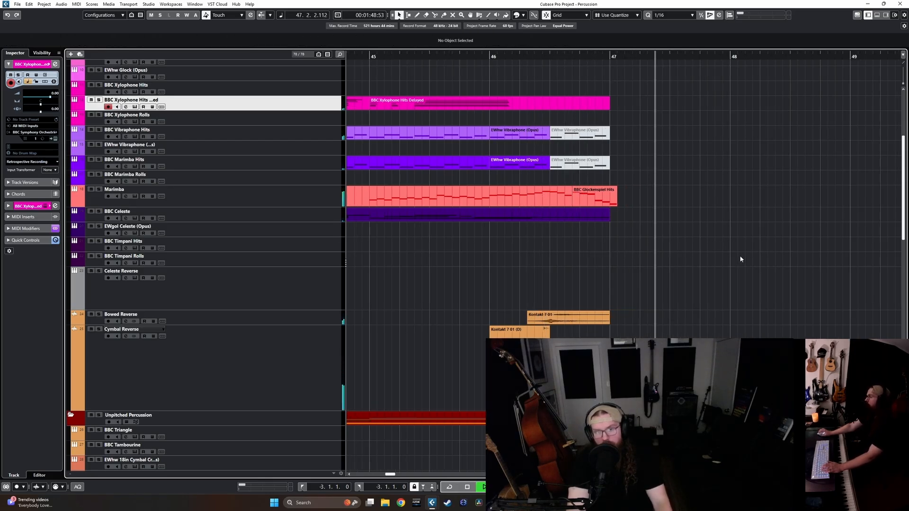
scroll(654, 270, "up", 4)
key("space")
Record a celeste part on the BBC Celeste track, starting from bar 46 and continuing into bar 47.
scroll(616, 271, "down", 3)
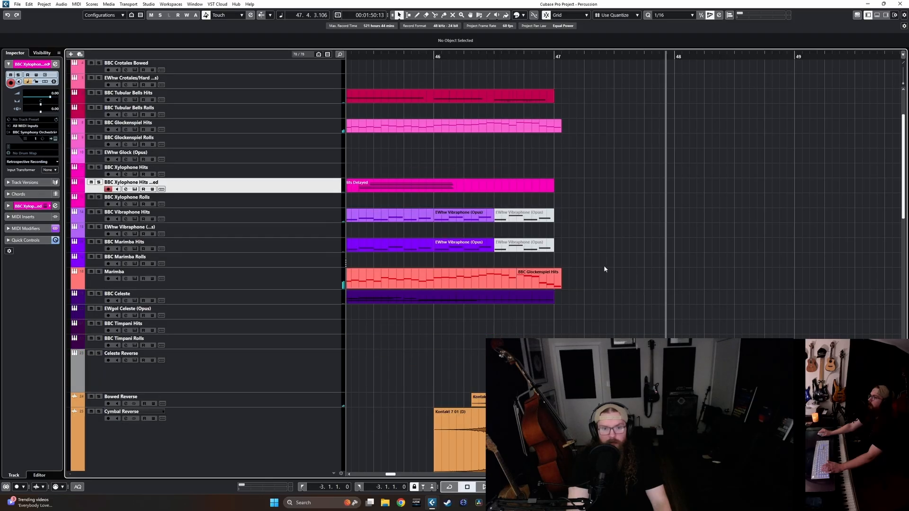
scroll(326, 234, "up", 3)
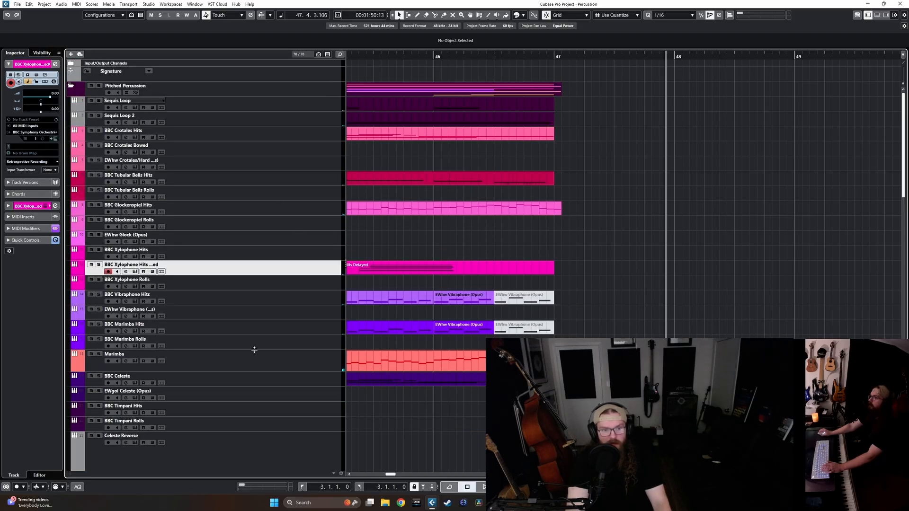
left_click(305, 380)
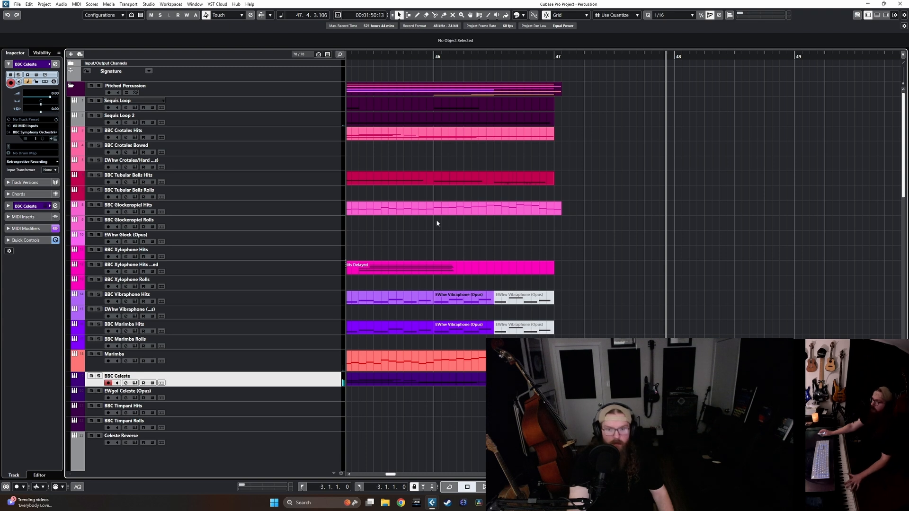
left_click(433, 56)
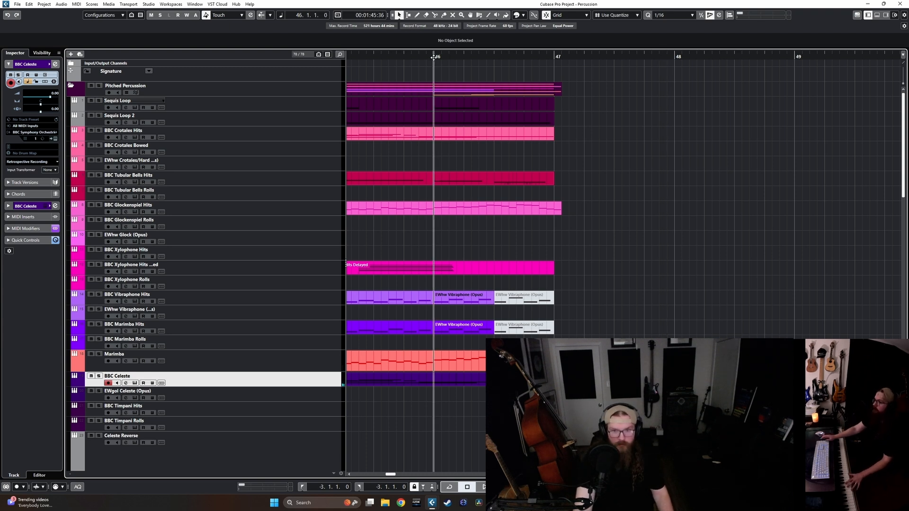
key("KP_Multiply")
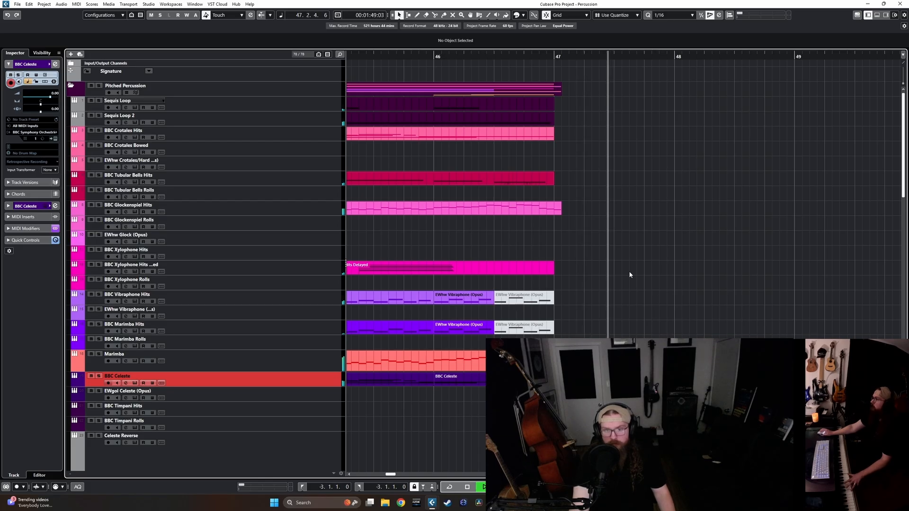
key("space")
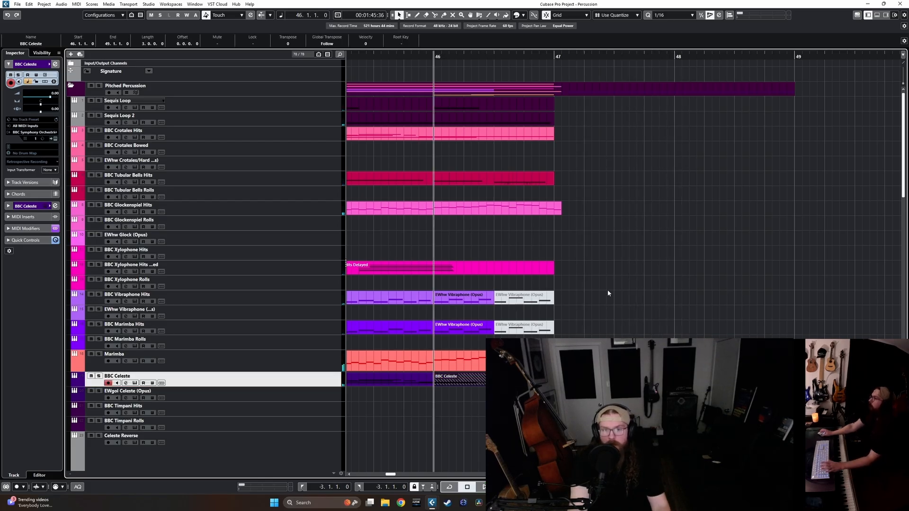
Set the quantize value to 1/8 and glue the celeste recording at bar 46 to the existing celeste part.
left_click(663, 16)
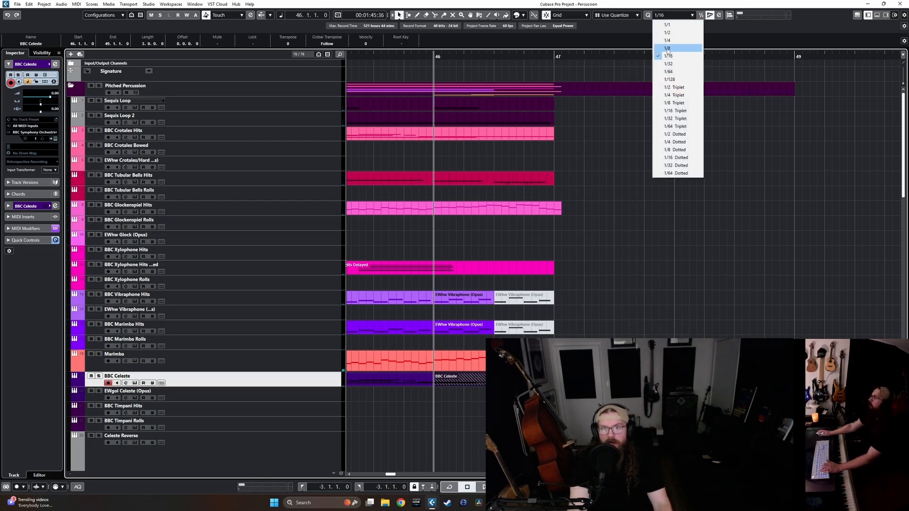
left_click(663, 39)
key("4")
left_click(423, 380)
key("1")
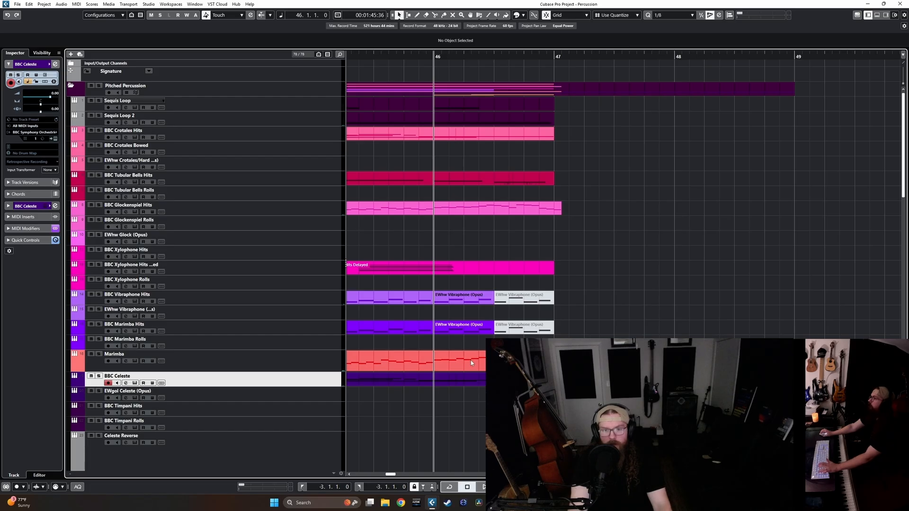
Record tubular bells on the BBC Tubular Bells Hits track from bar 46 into bar 47 and glue the take to the existing part.
left_click(278, 184)
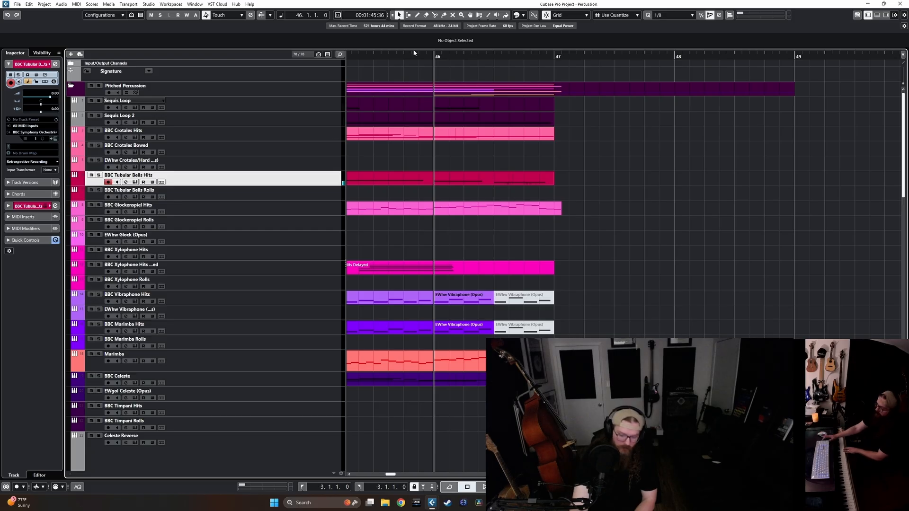
key("space")
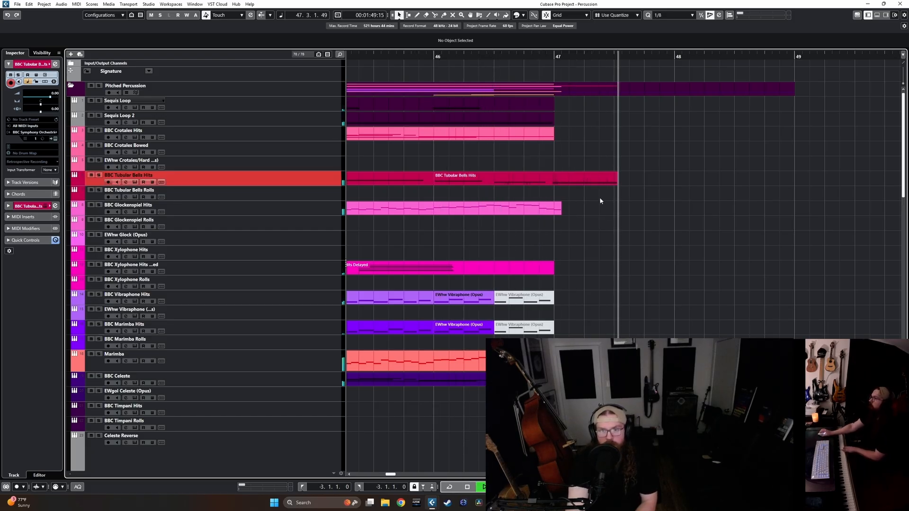
key("space")
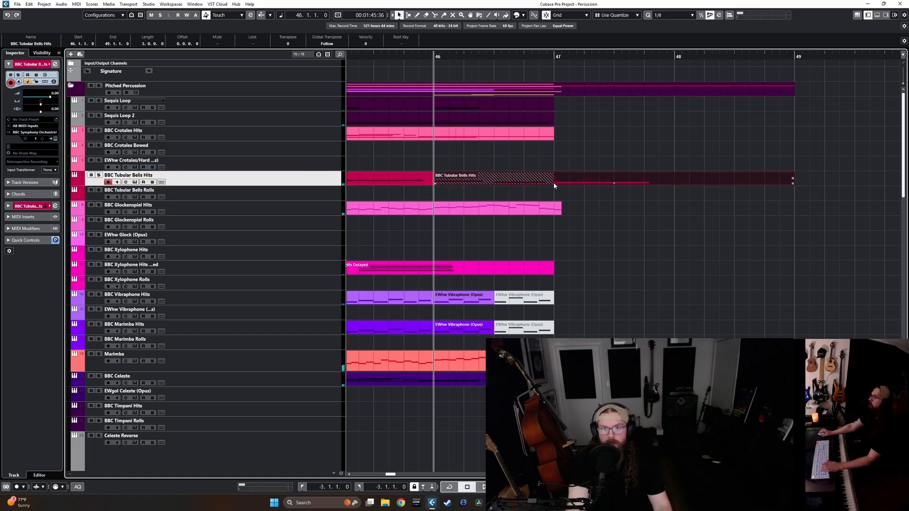
key("5")
left_click(555, 178)
Record crotales on the BBC Crotales Hits track from bar 46 into bar 47 and merge the take with the existing part.
left_click(321, 134)
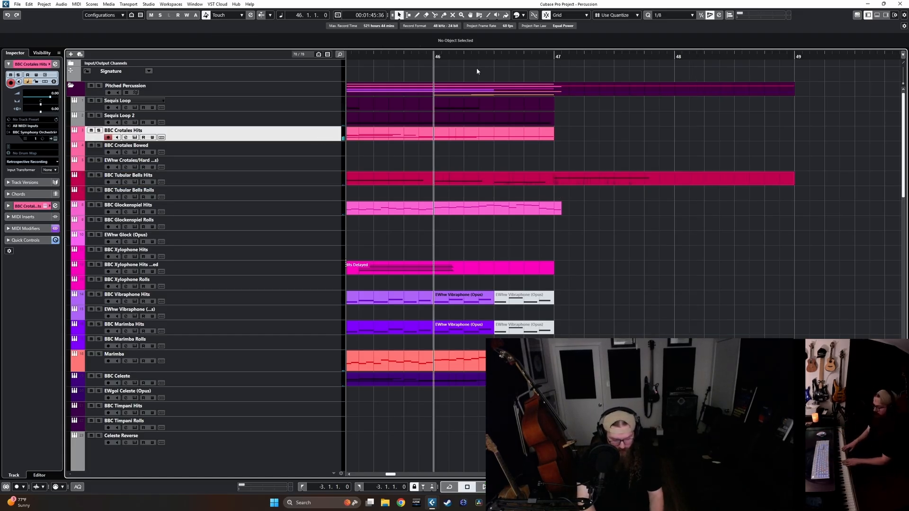
key("KP_Multiply")
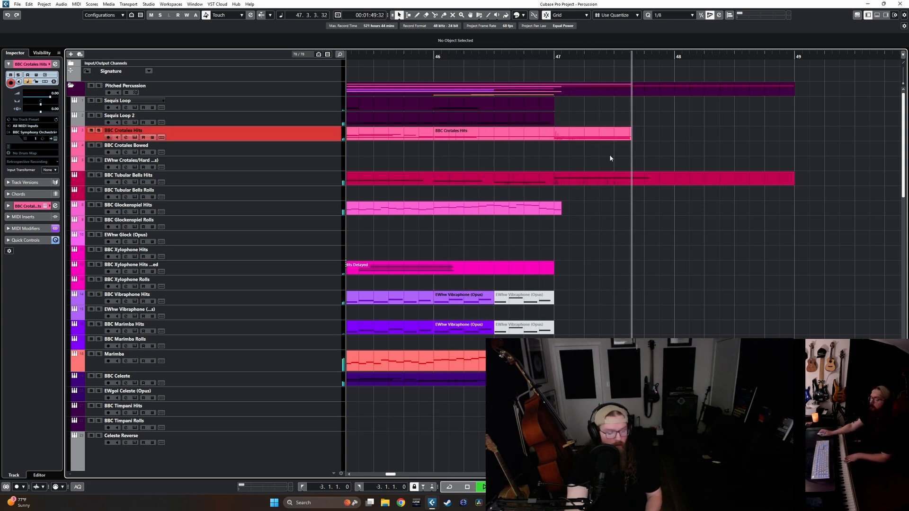
key("space")
key("1")
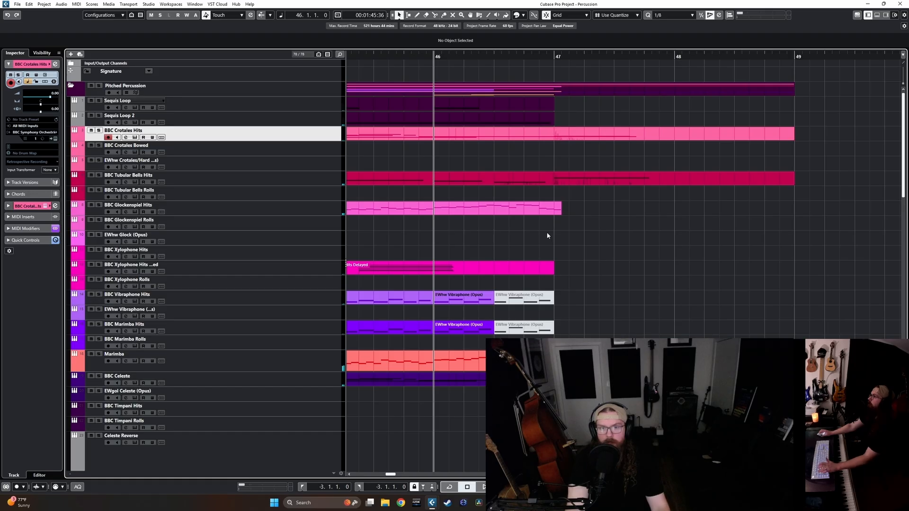
Perform xylophone hits over playback from bar 46 and insert them on the BBC Xylophone Hits track with retrospective recording.
left_click(327, 275)
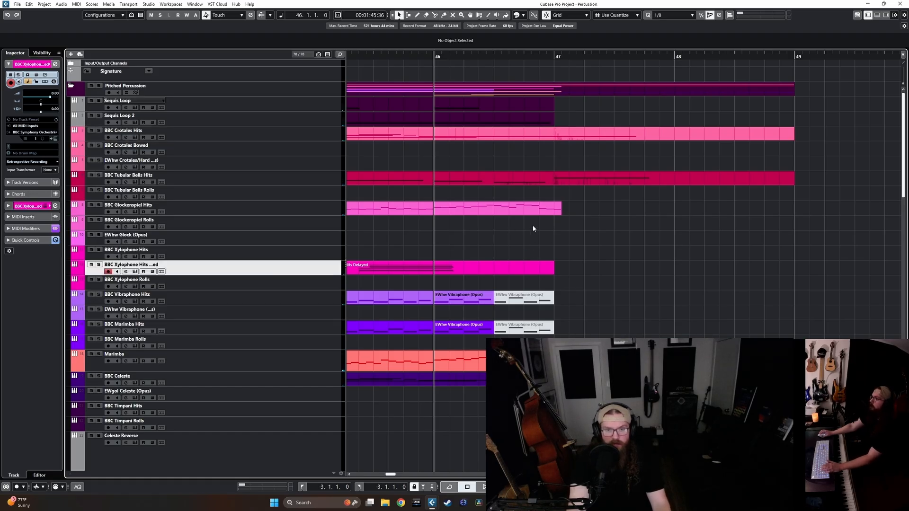
left_click(288, 256)
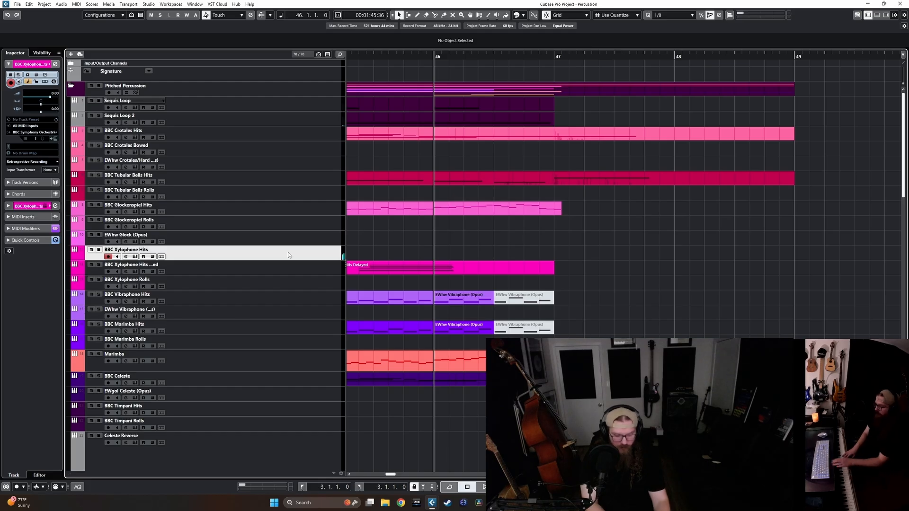
key("space")
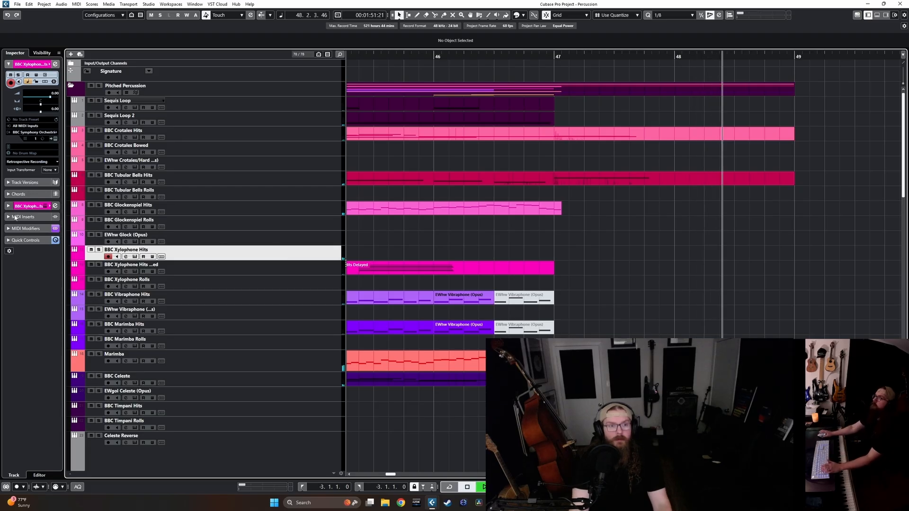
key("space")
left_click(36, 162)
left_click(40, 171)
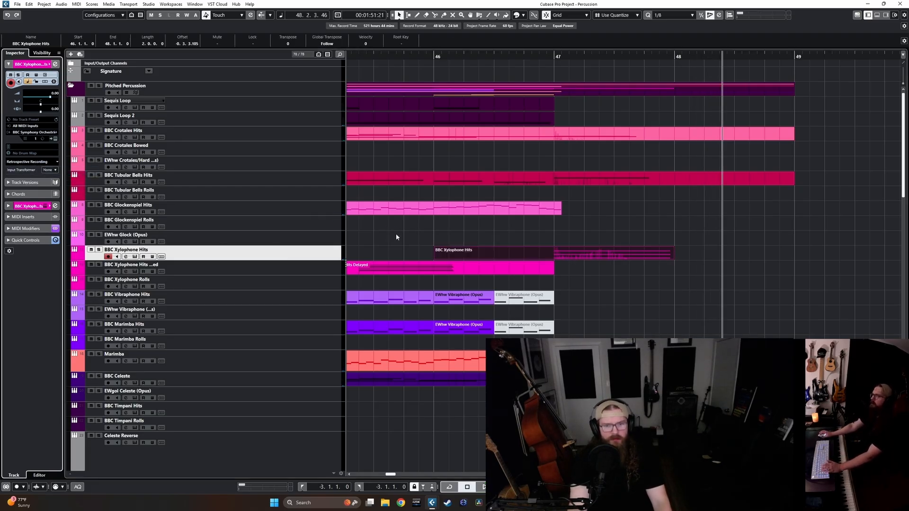
Copy the AS (Toms) part from 46.1 to 47.1 and delete its notes except the opening hit.
scroll(398, 235, "down", 5, "ctrl")
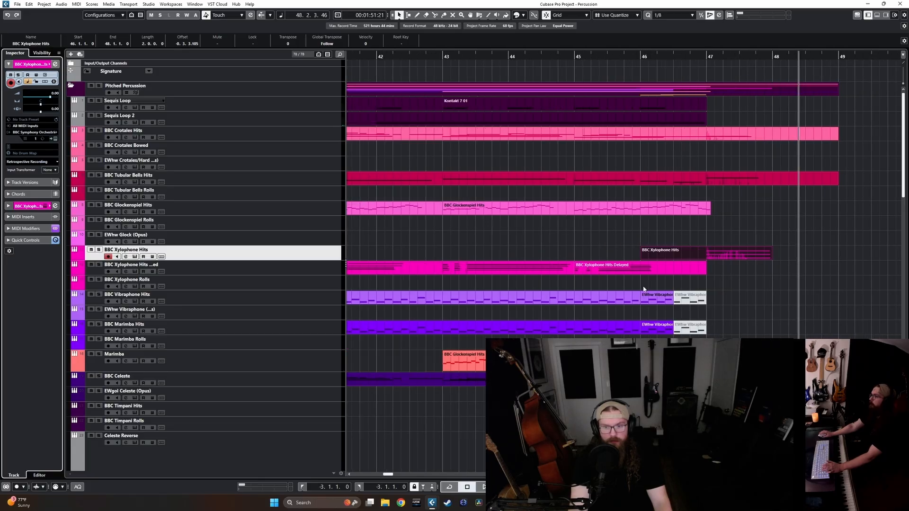
scroll(644, 287, "down", 6)
scroll(644, 279, "down", 15)
scroll(646, 277, "right", 3)
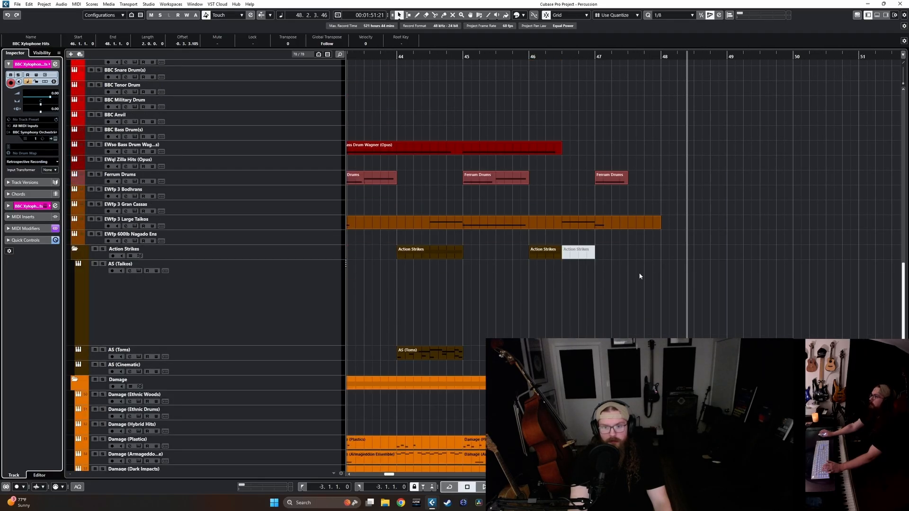
scroll(595, 284, "down", 3)
key("l")
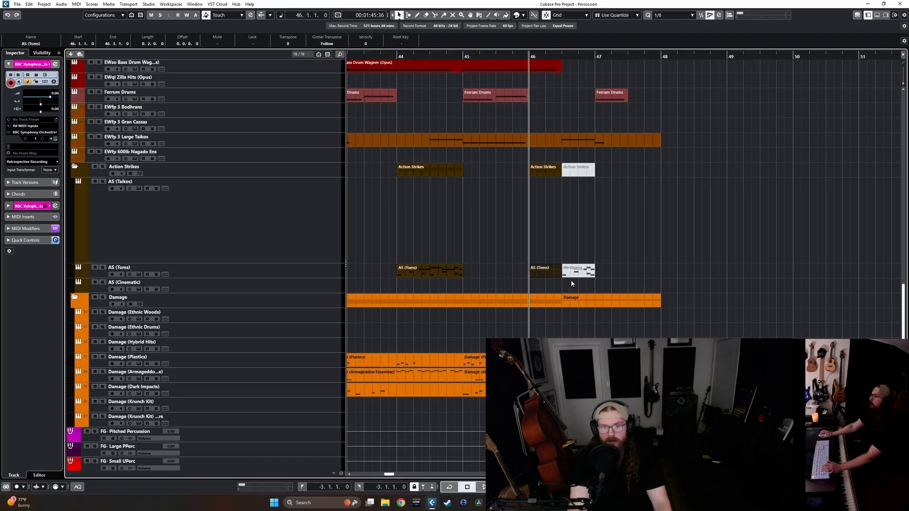
scroll(594, 283, "up", 3, "ctrl")
double_click(576, 271)
left_click_drag(577, 273, 619, 273)
key("Return")
left_click_drag(663, 305, 607, 202)
key("Delete")
key("Return")
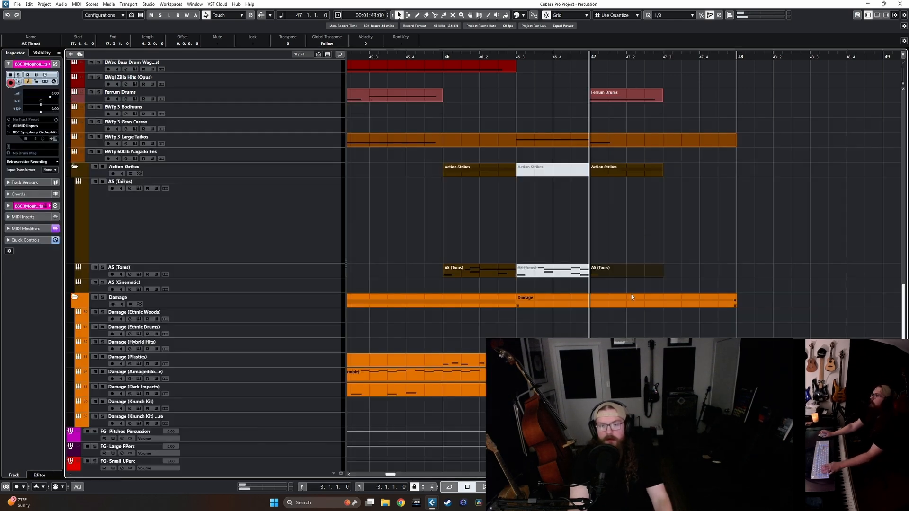
Lengthen the remaining note in the AS (Toms) part at bar 47 to the part's end at 47.3.
double_click(625, 271)
left_click_drag(599, 291, 667, 294)
key("Return")
Select the Damage (Armageddon Ensemble) part running from 45.1 to 46.3 and move the playback cursor to its start.
scroll(643, 300, "down", 3)
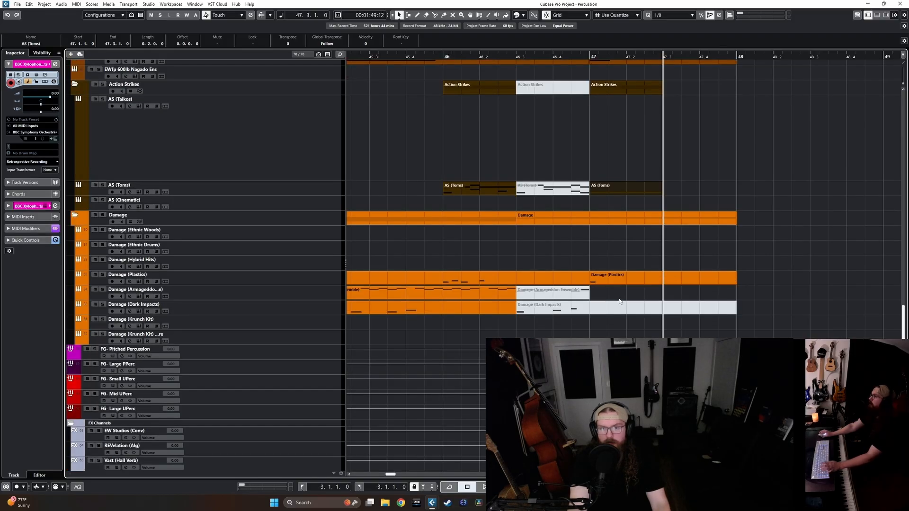
left_click(616, 283)
left_click(556, 292)
key("Left")
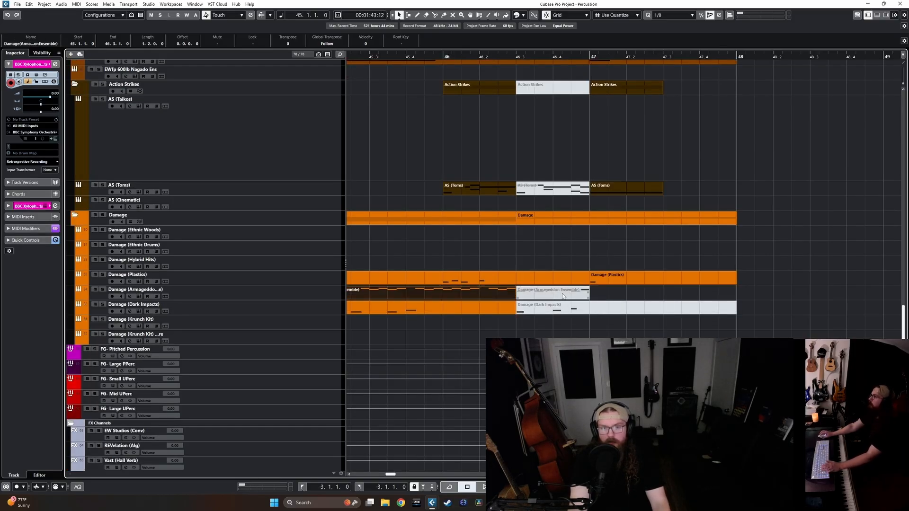
scroll(534, 299, "down", 3)
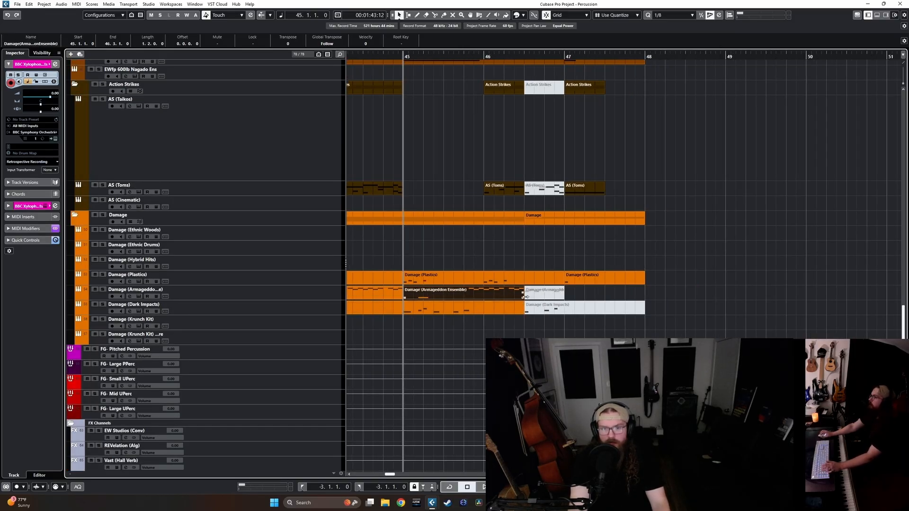
Duplicate the bar 45 Damage (Armageddon Ensemble) part to bar 47.2 and delete the repeating G2 and A2 notes from the copy.
key("ctrl+d")
left_click_drag(567, 296, 618, 299)
key("Return")
left_click(586, 342)
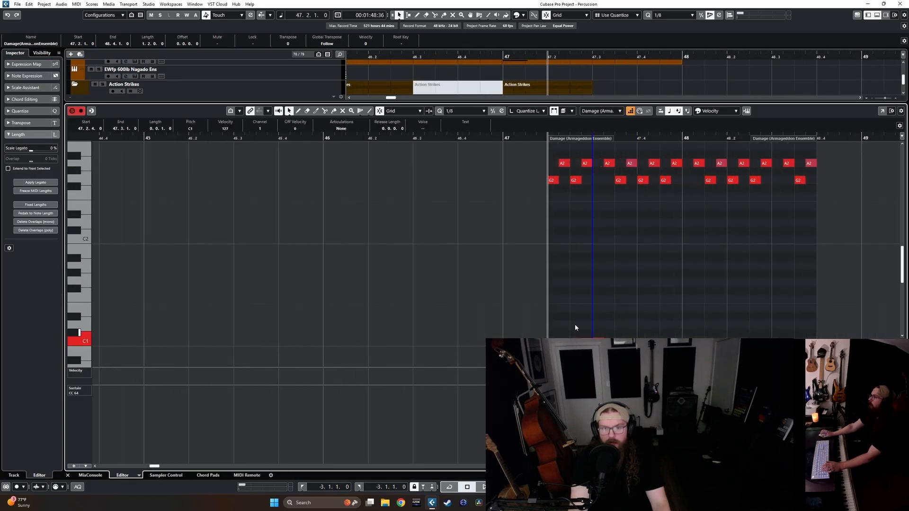
scroll(591, 301, "up", 3)
left_click(553, 272)
left_click_drag(816, 290, 480, 228)
scroll(482, 228, "down", 3)
mouse_move(620, 272)
left_mouse_down()
mouse_move(566, 301)
mouse_move(549, 298)
mouse_move(615, 299)
left_mouse_up()
key("Delete")
key("Return")
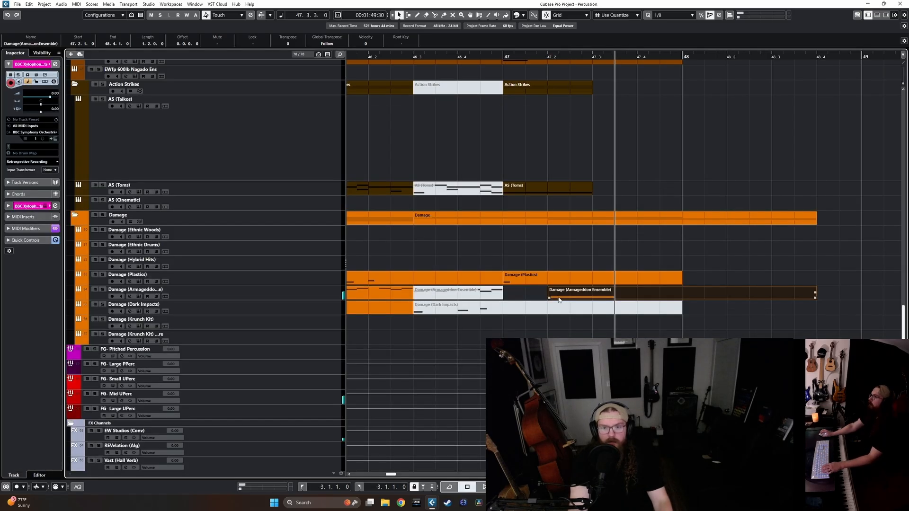
Delete the muted Damage (Dark Impacts) part that starts halfway through bar 46.
scroll(543, 302, "down", 3)
scroll(536, 303, "left", 3)
left_click(511, 297)
key("l")
left_click(512, 309)
key("l")
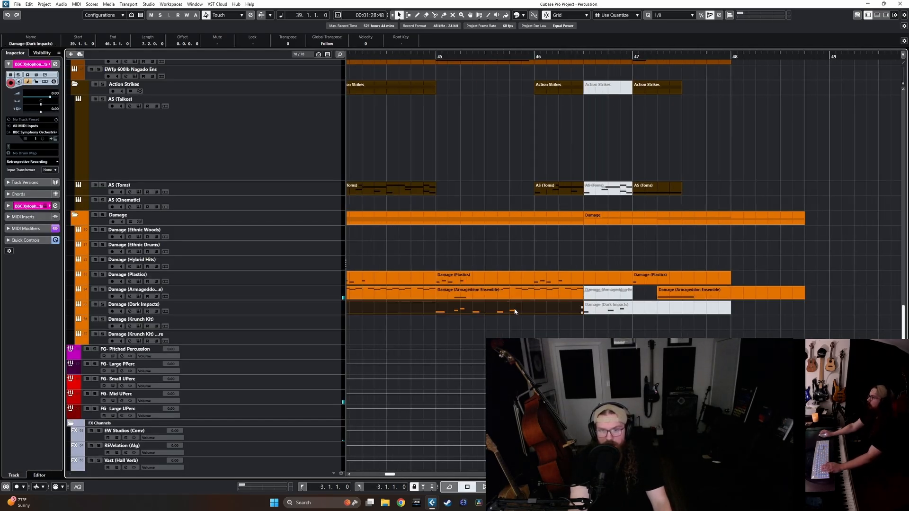
left_click(637, 322)
left_click(644, 313)
key("Delete")
Split the Dark Impacts part at bar 45, copy its second portion to bar 47.2, and delete all the copy's notes except the opening C1.
left_click(491, 313)
left_click(437, 313, "alt")
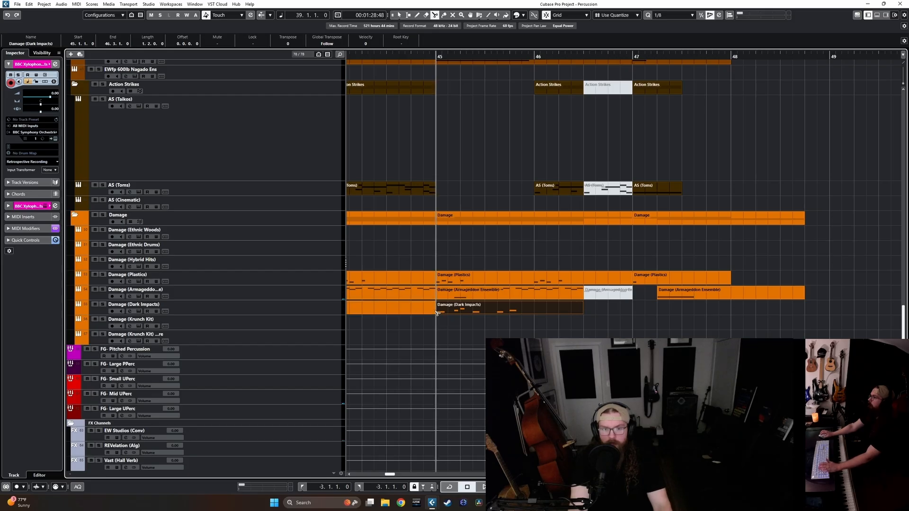
left_click_drag(576, 313, 797, 314)
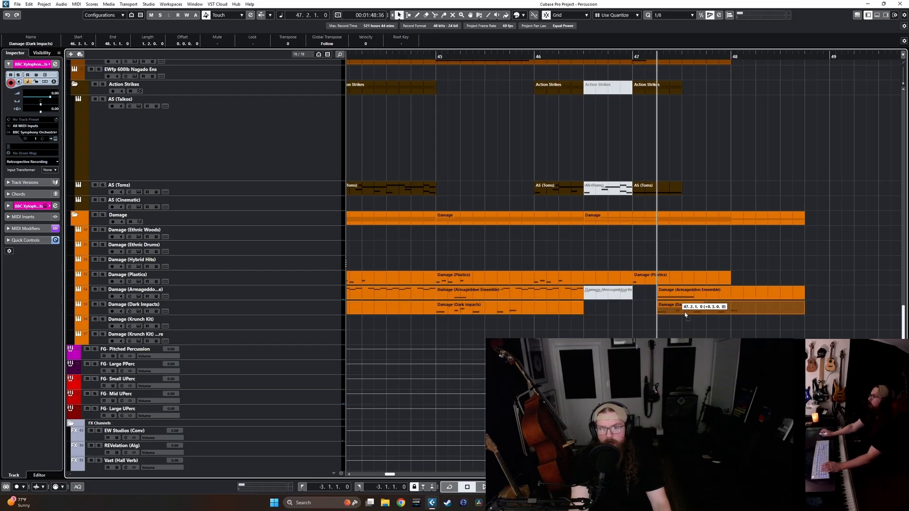
double_click(743, 312)
left_click_drag(756, 205, 675, 300)
key("Delete")
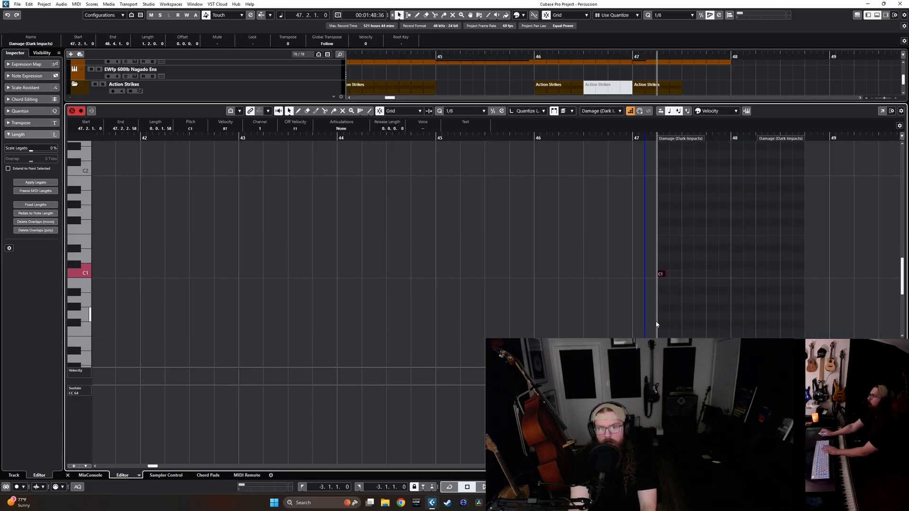
key("Return")
Examine the earlier Dark Impacts note patterns at bars 43 and 45 in the note editor.
key("g")
key("g")
key("g")
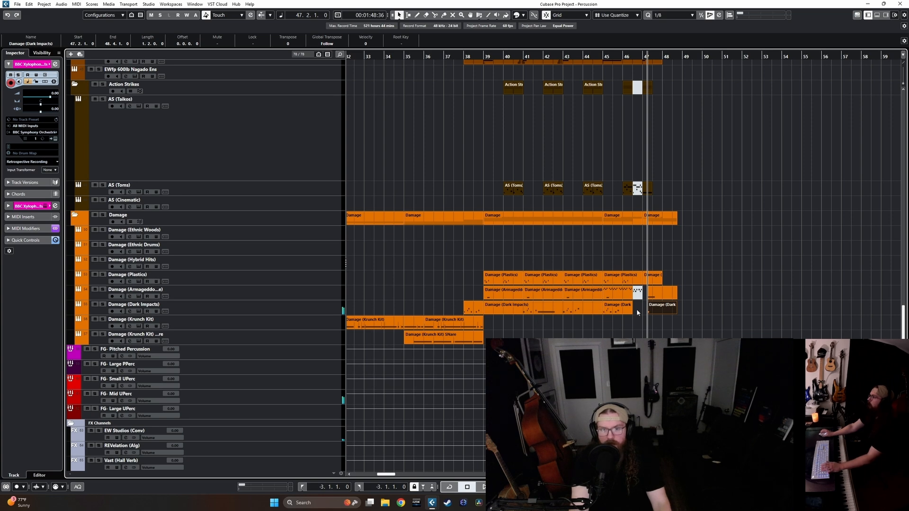
double_click(578, 312)
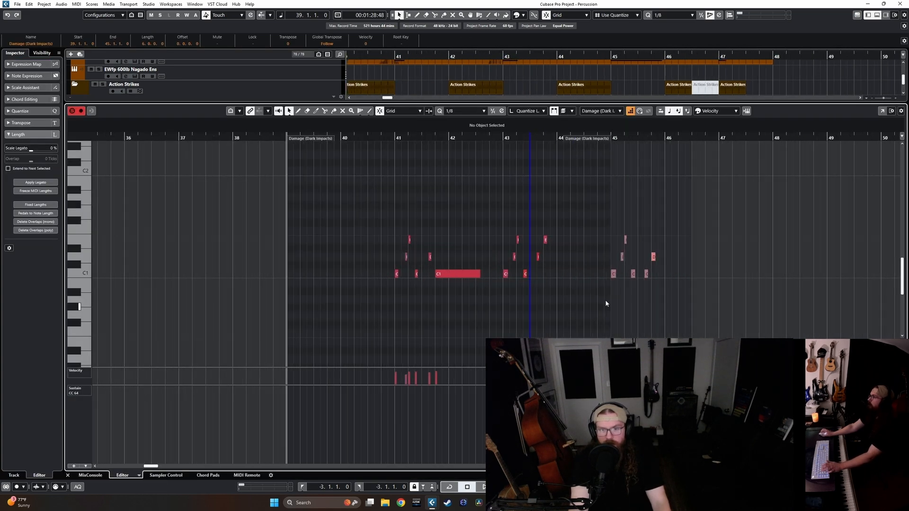
left_click_drag(609, 293, 683, 233)
left_click(631, 223, "alt+shift")
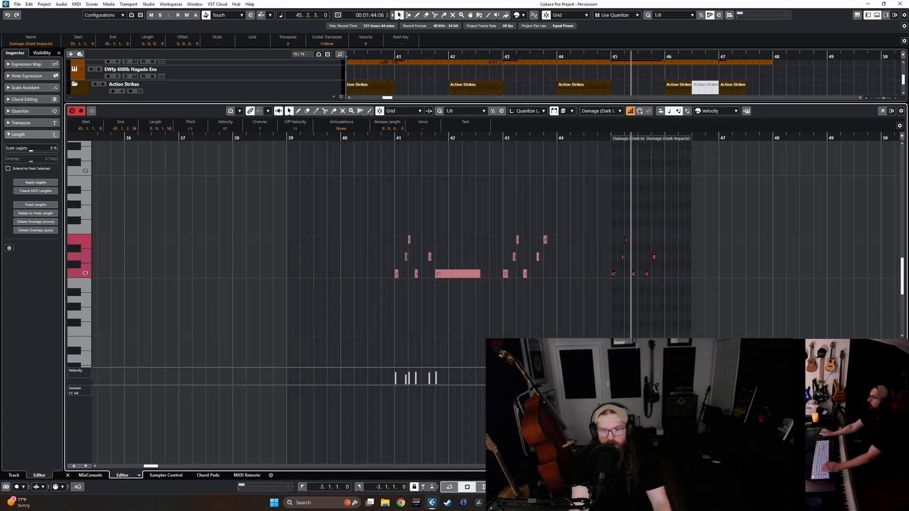
left_click(528, 246)
left_click_drag(552, 214, 503, 350)
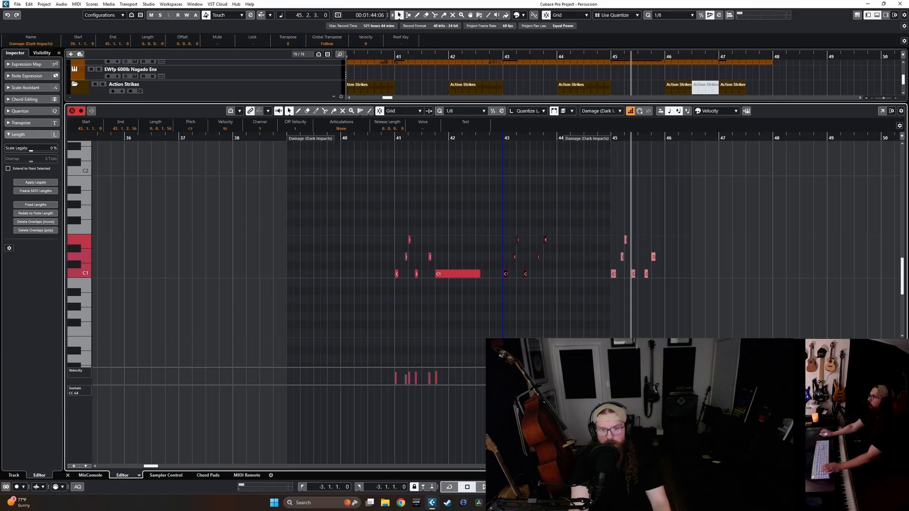
left_click(529, 329, "alt+shift")
key("ctrl+alt+e")
left_click(707, 326)
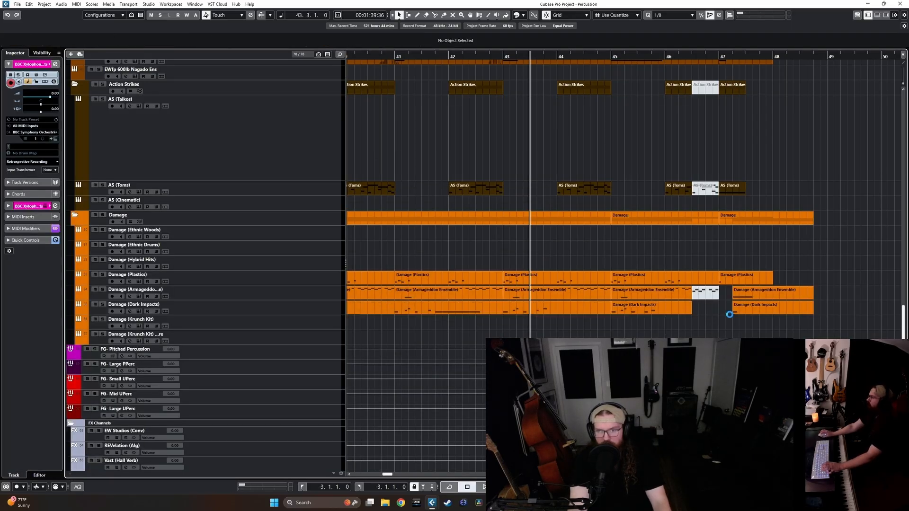
Play back the percussion from just before bar 46 through bar 48 while reviewing the pitched and unpitched tracks.
scroll(728, 301, "up", 3)
scroll(728, 302, "up", 10)
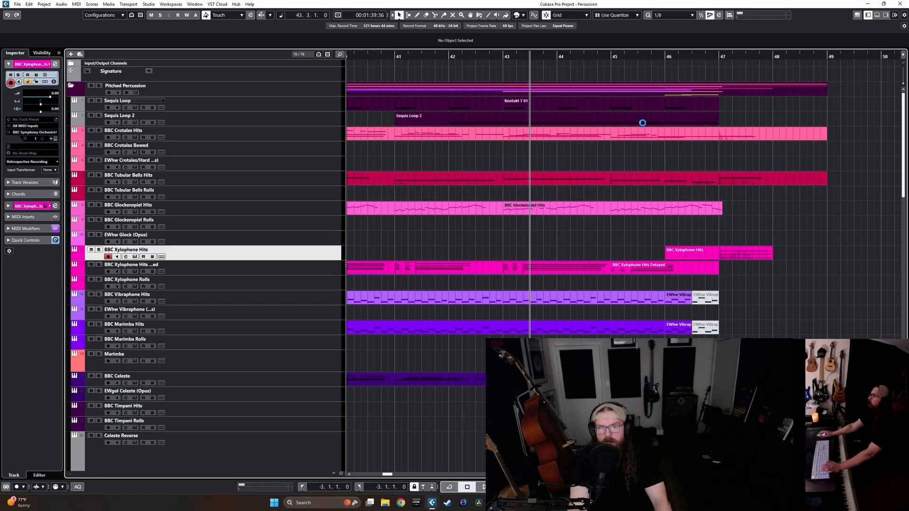
scroll(692, 126, "right", 2)
scroll(659, 113, "left", 1)
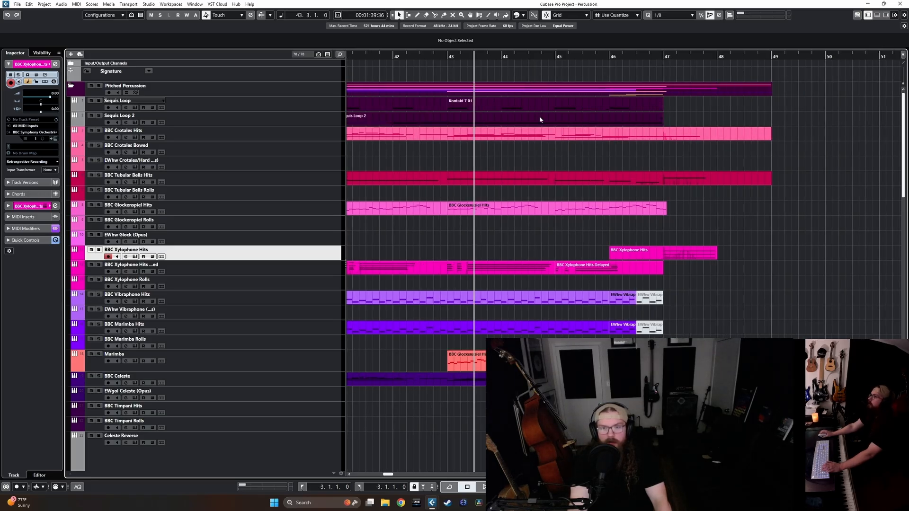
left_click(447, 57)
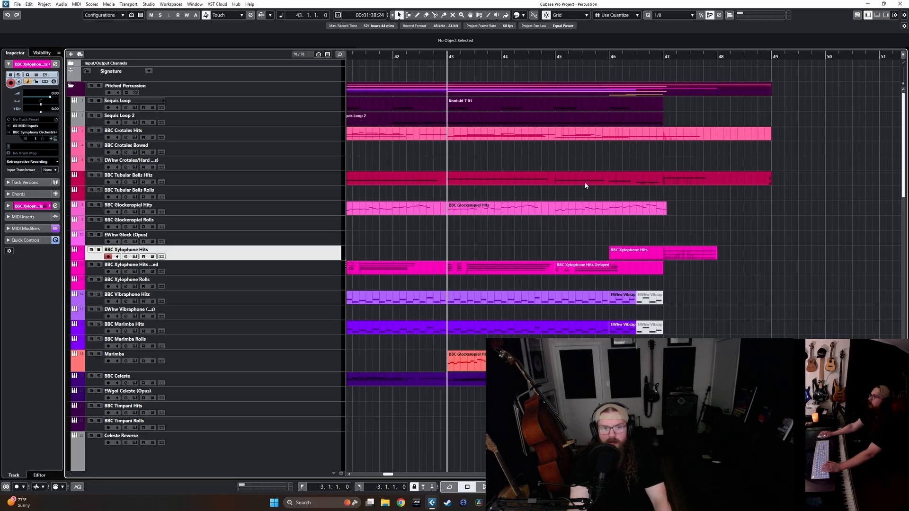
double_click(595, 56)
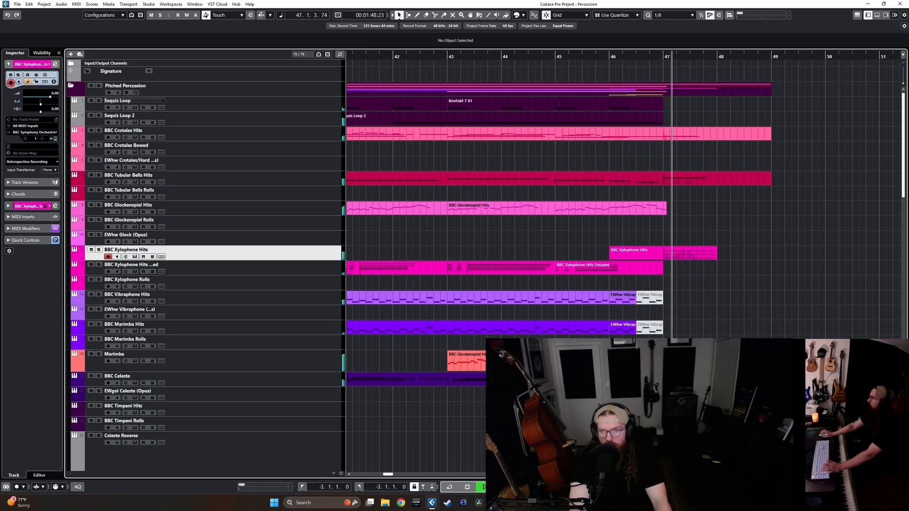
scroll(702, 223, "down", 15)
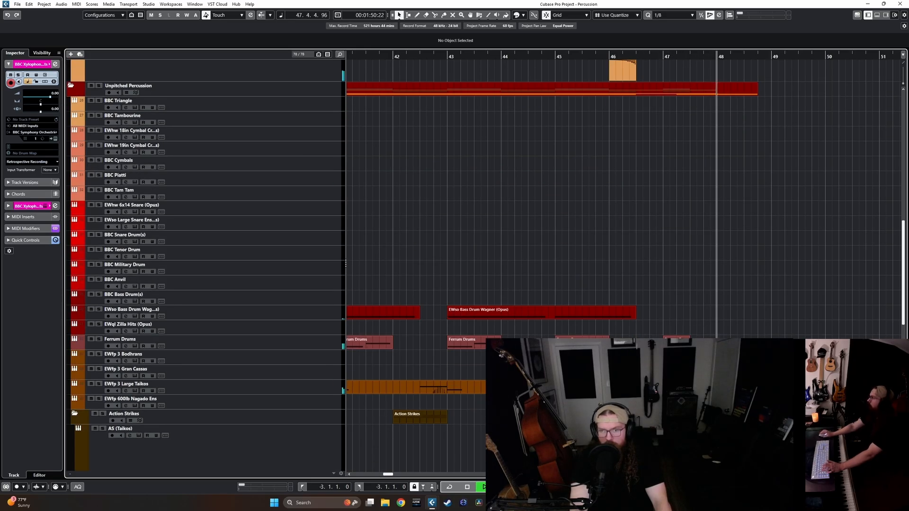
scroll(702, 224, "up", 2)
key("space")
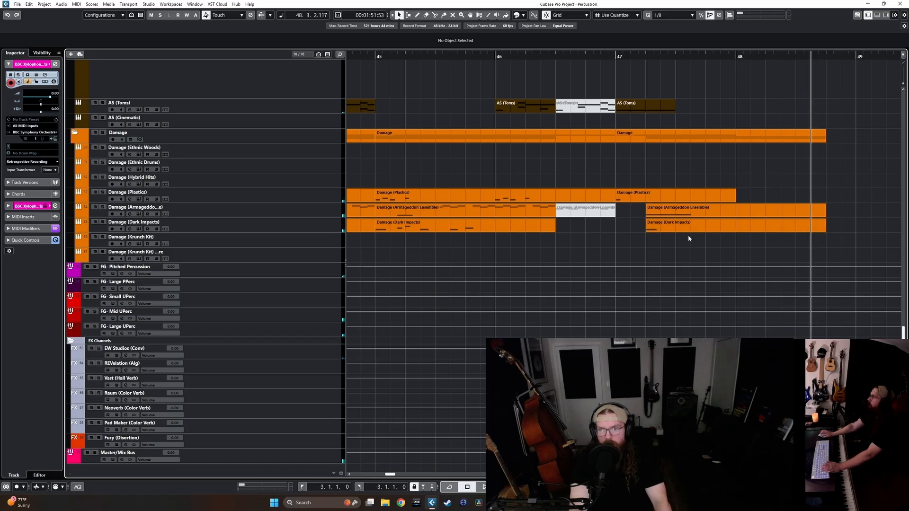
Move the copied Armageddon Ensemble and Dark Impacts parts to start at bar 47 and play back from bar 46.
left_click_drag(688, 236, 653, 213)
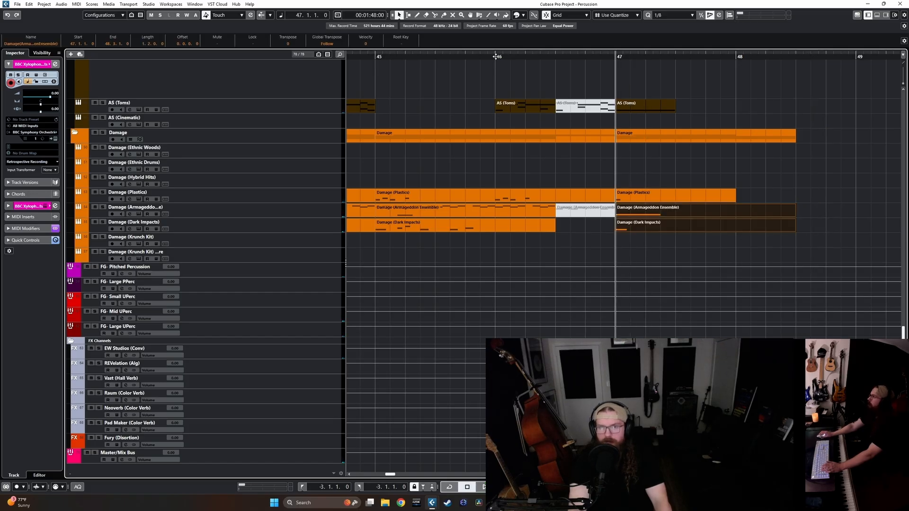
left_click(497, 56)
key("space")
left_click(690, 175)
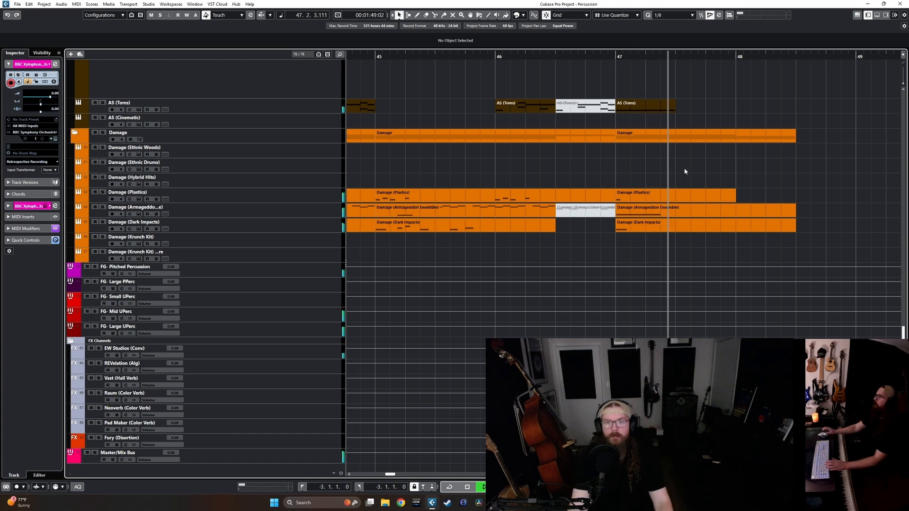
Split the EWso Bass Drum Wagner (Opus) part at bar 45, copy its last portion to bar 47, and audition from bar 46.
scroll(686, 175, "up", 5)
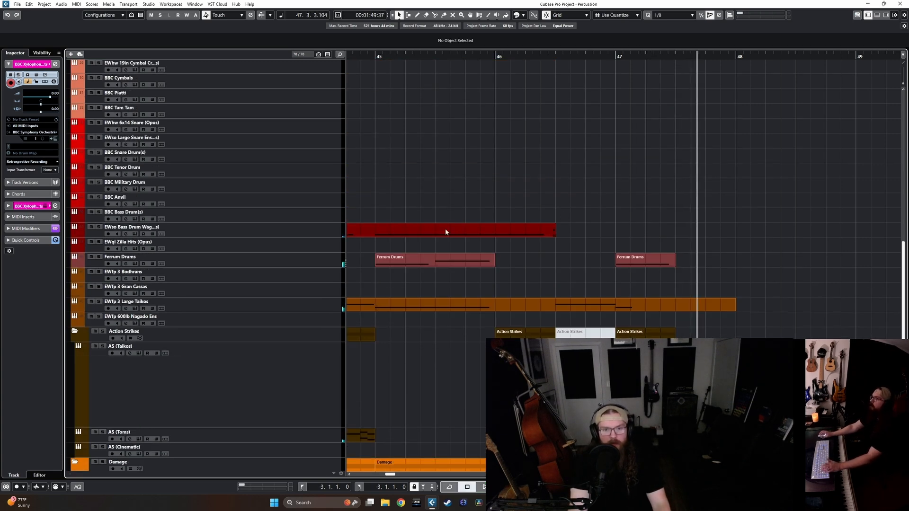
left_click_drag(387, 235, 657, 234)
left_click(497, 56)
scroll(598, 183, "up", 2)
key("space")
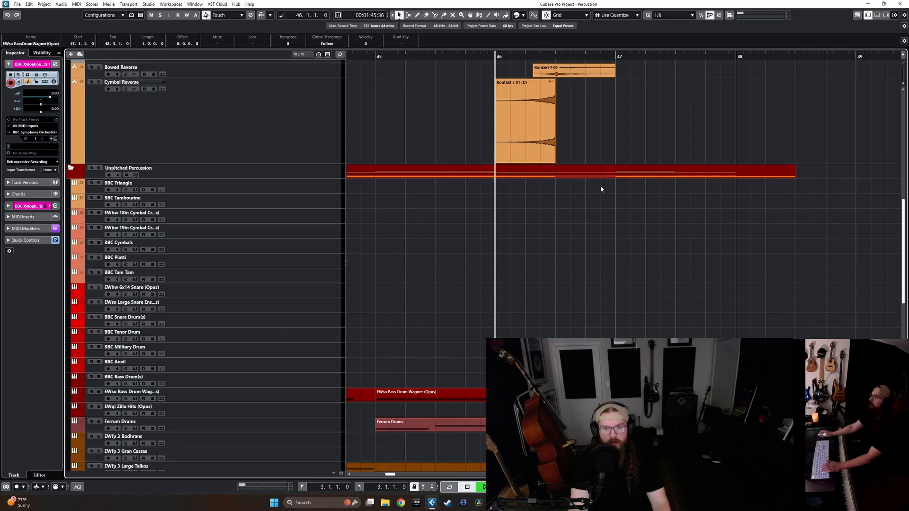
scroll(607, 232, "down", 1)
scroll(608, 233, "down", 3)
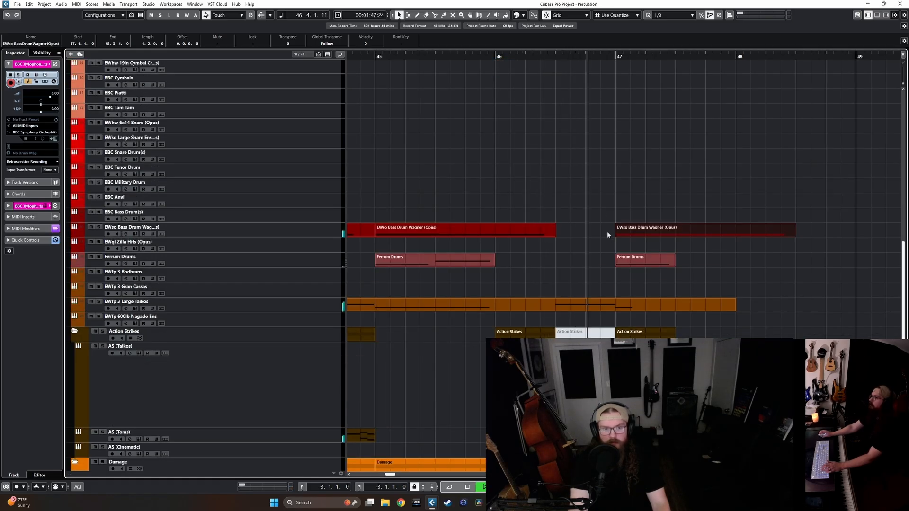
scroll(604, 235, "down", 2)
key("space")
Record a taiko performance on the AS (Taikos) track from bar 46 to bar 49.
key("l")
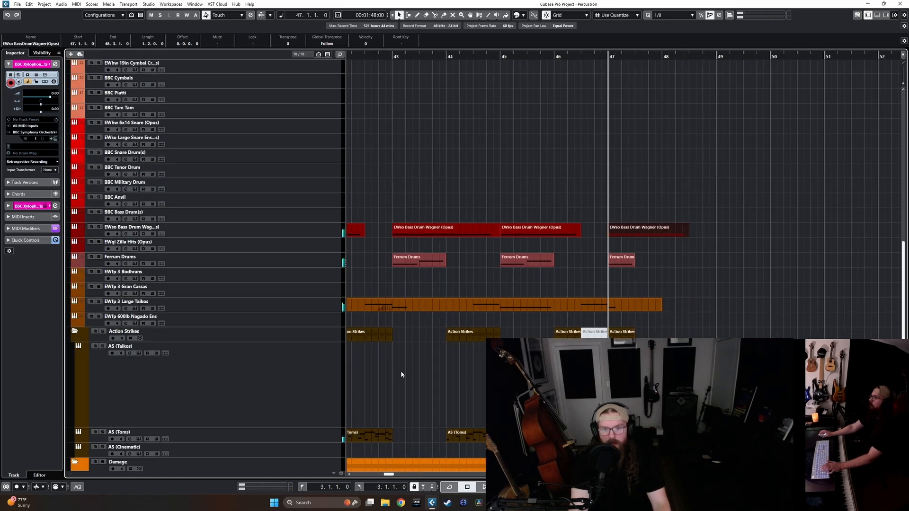
left_click(401, 371)
left_click(331, 378)
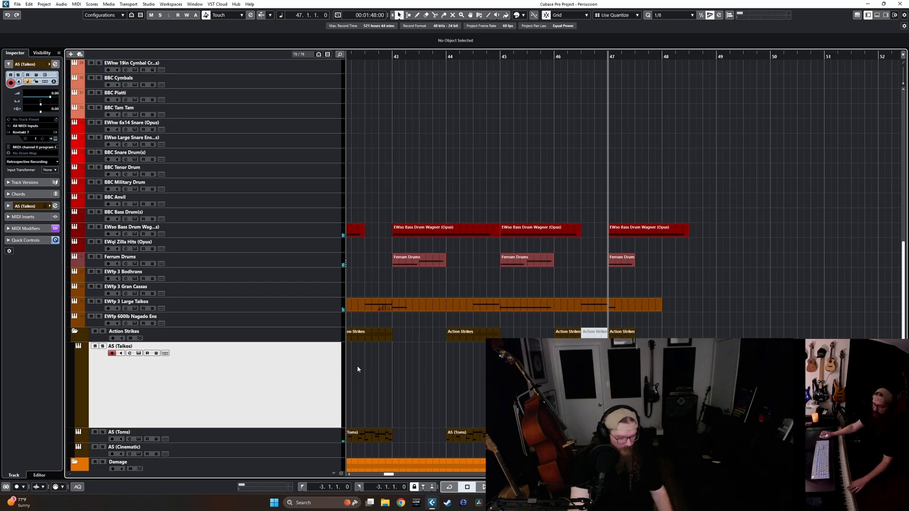
left_click(554, 59)
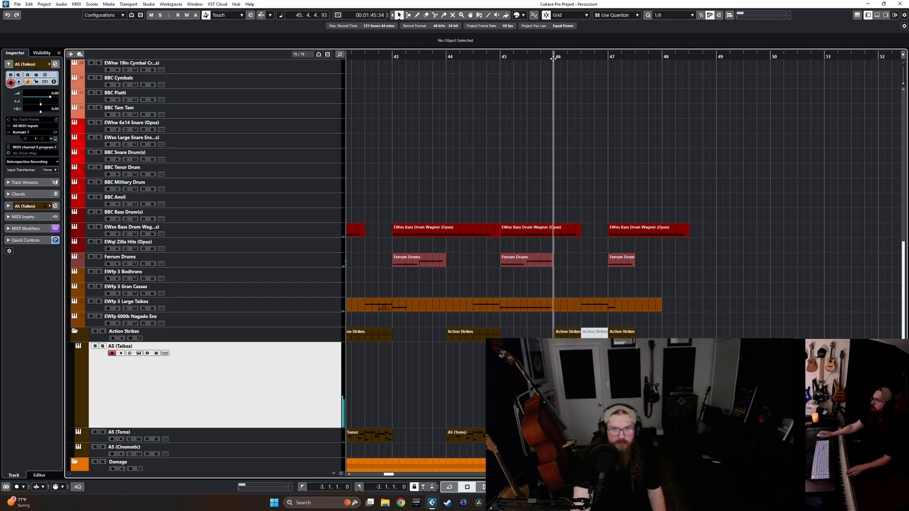
key("space")
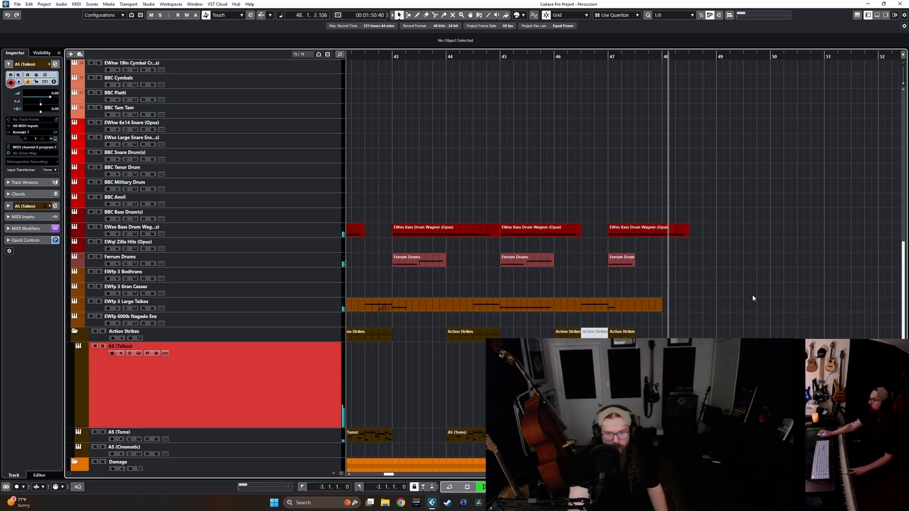
key("space")
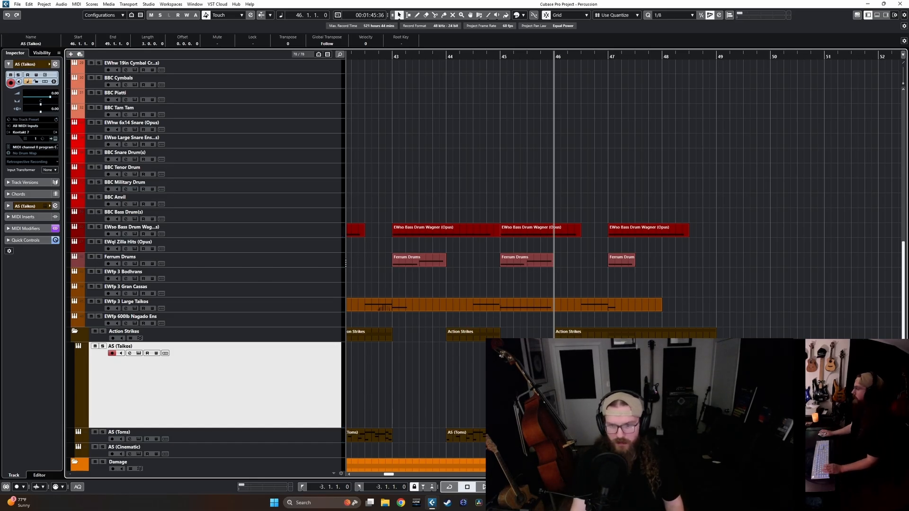
key("ctrl+z")
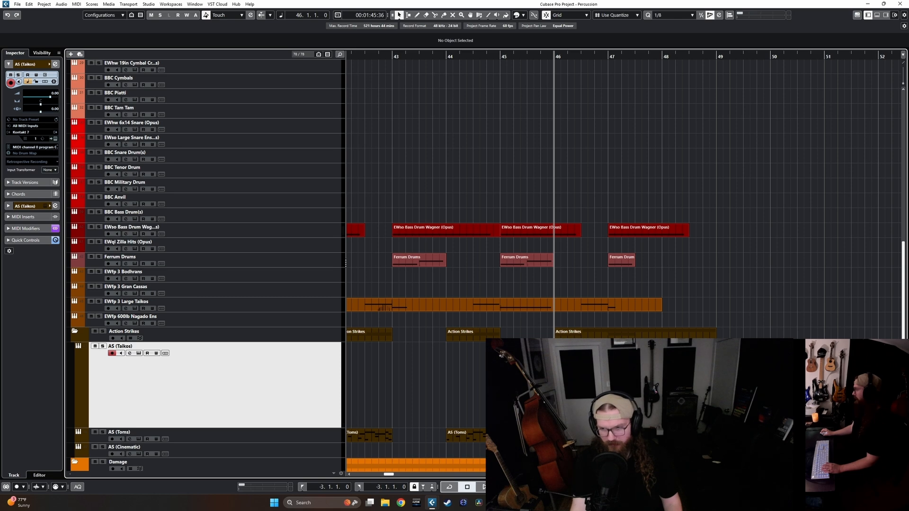
Set the locators around all the Damage (Dark Impacts) parts, from bar 0 to bar 48.3.
scroll(204, 265, "down", 3)
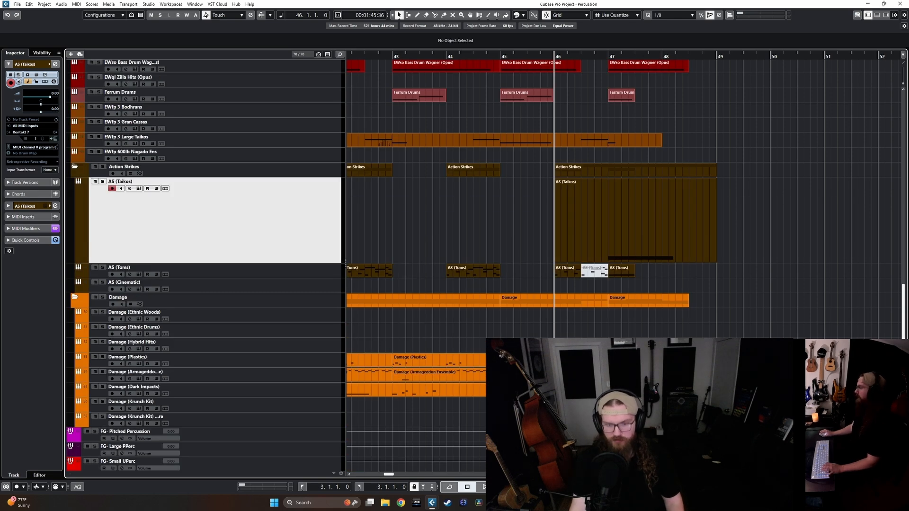
left_click_drag(388, 475, 381, 475)
scroll(457, 388, "down", 4)
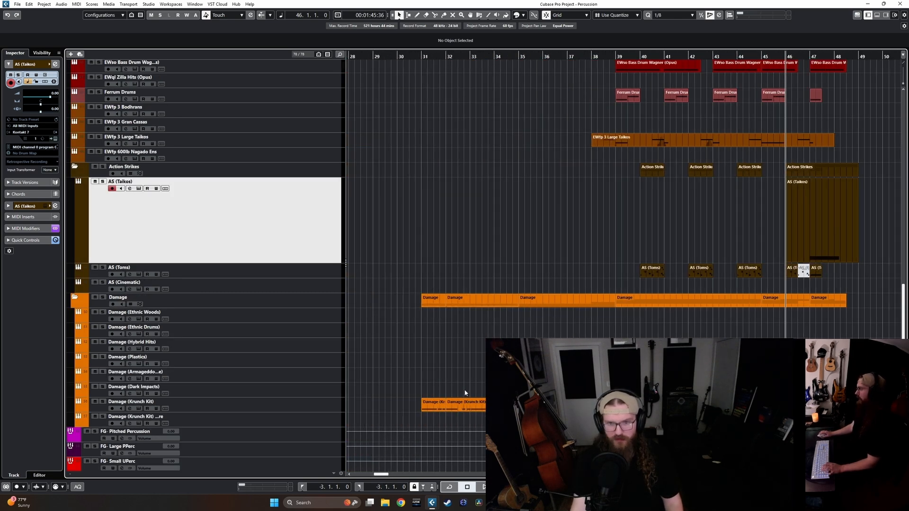
scroll(444, 384, "down", 5)
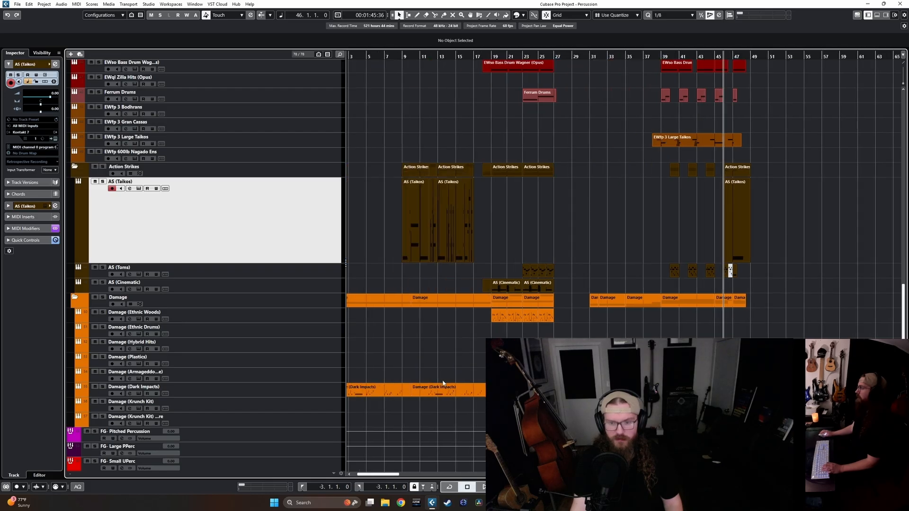
scroll(671, 210, "left", 2)
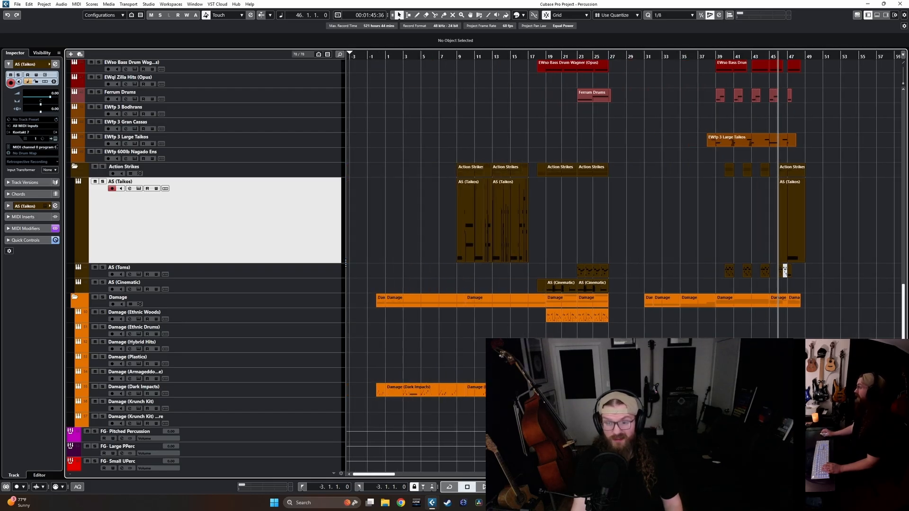
left_click_drag(625, 388, 369, 392)
key("l")
key("p")
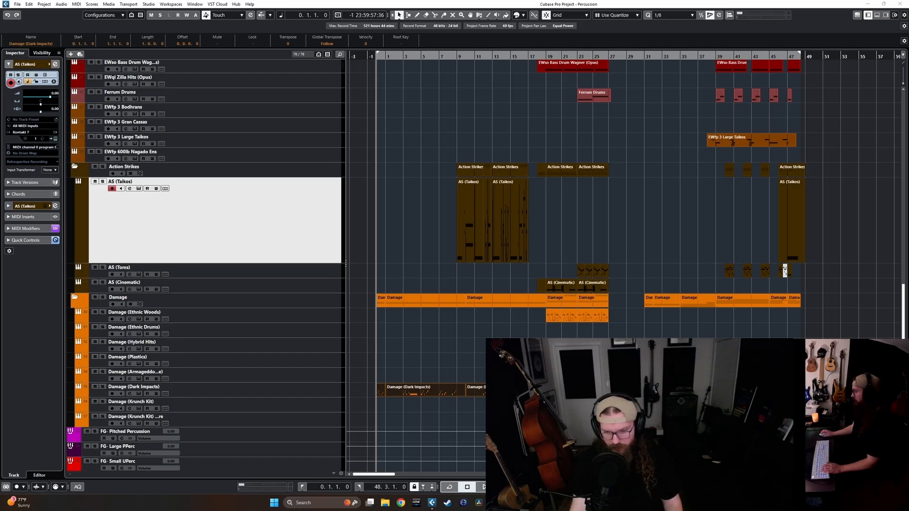
left_click(823, 269)
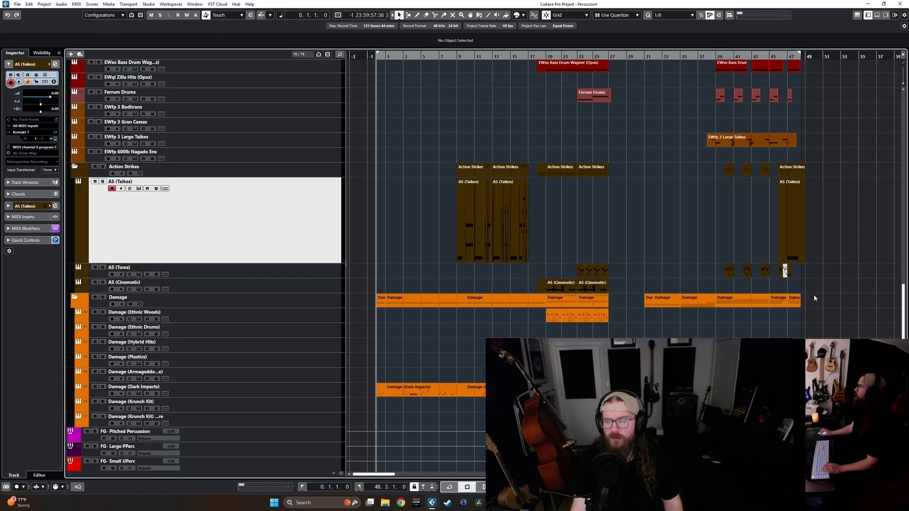
Extend the right locator to bar 50 and play back the ending from the last beat of bar 45.
scroll(823, 269, "up", 5)
left_click(683, 57)
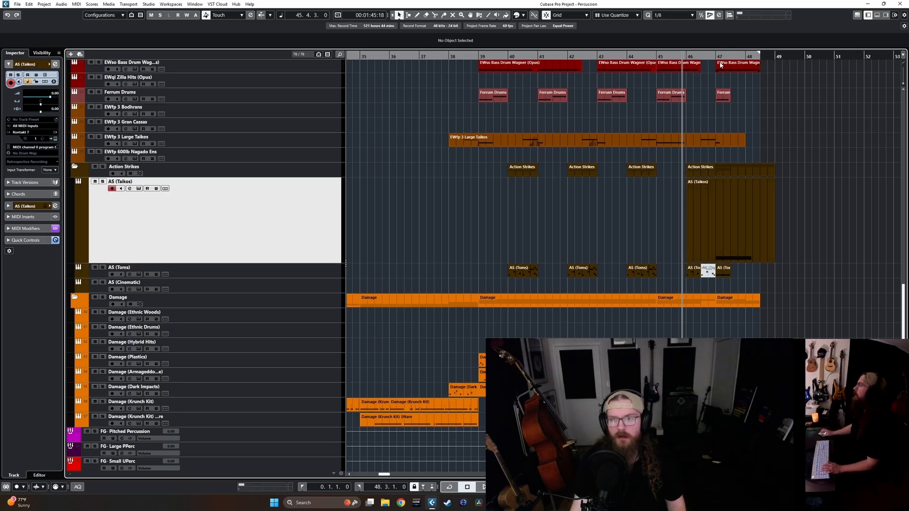
left_click_drag(760, 53, 812, 57)
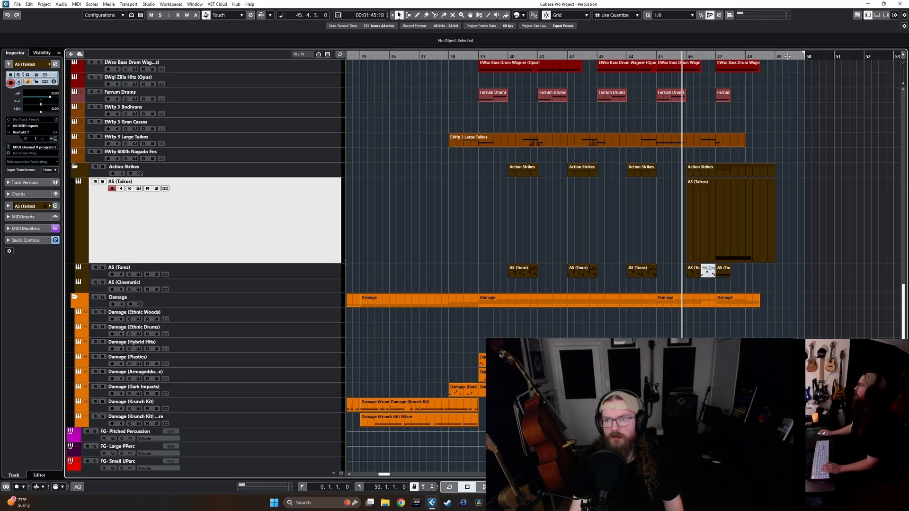
key("space")
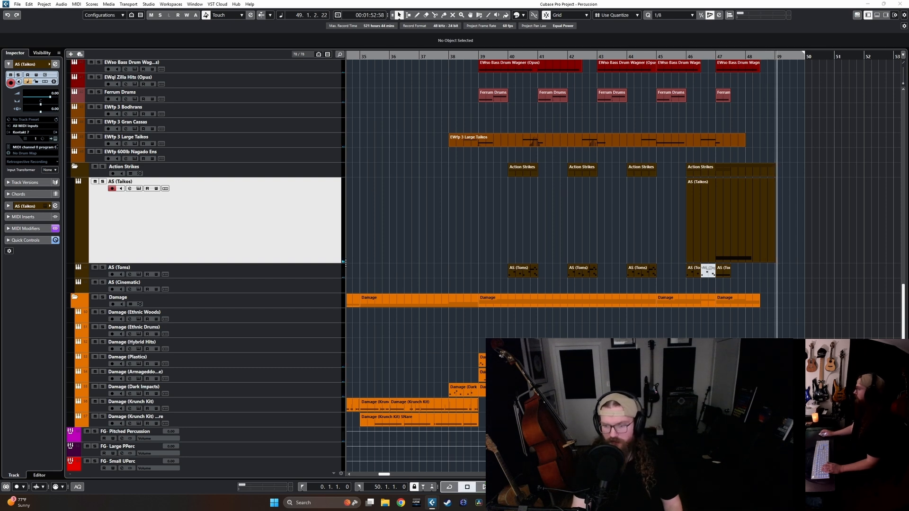
Play back from bar 43 and close the Studer A800 and SSL G Bus Compressor plug-in windows.
left_click(598, 57)
key("space")
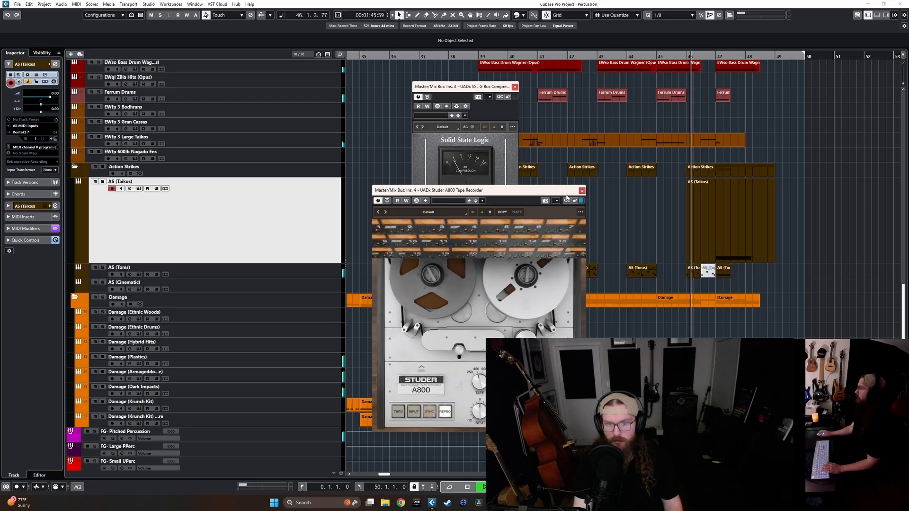
left_click(582, 191)
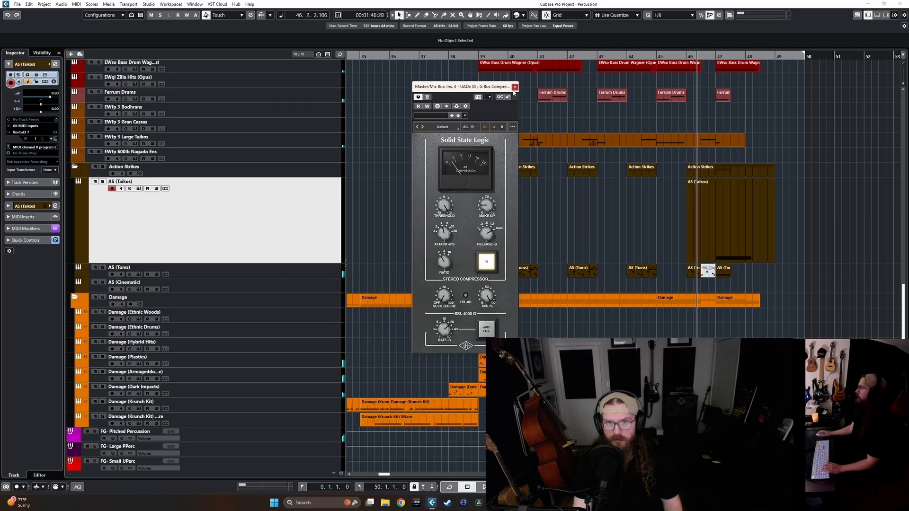
left_click(514, 88)
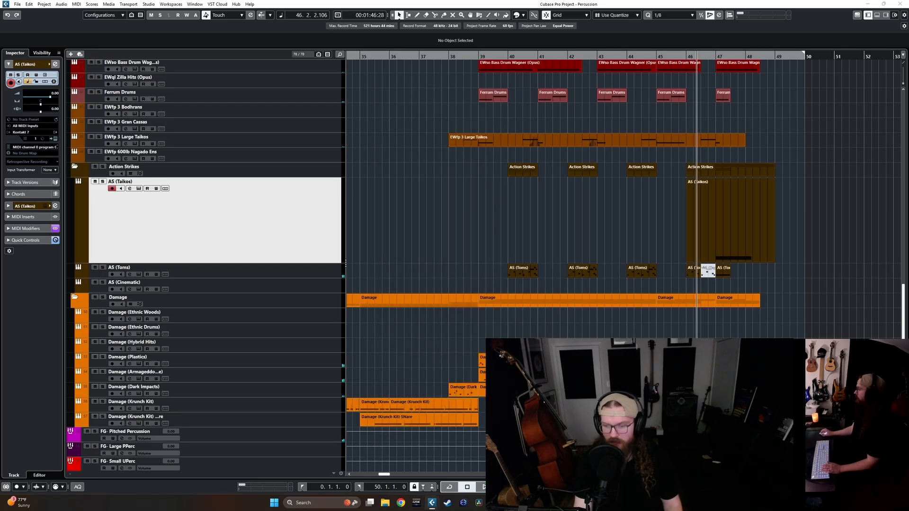
Review the whole arrangement, from the pitched percussion tracks down to the Action Strikes and Damage parts.
left_click(564, 56)
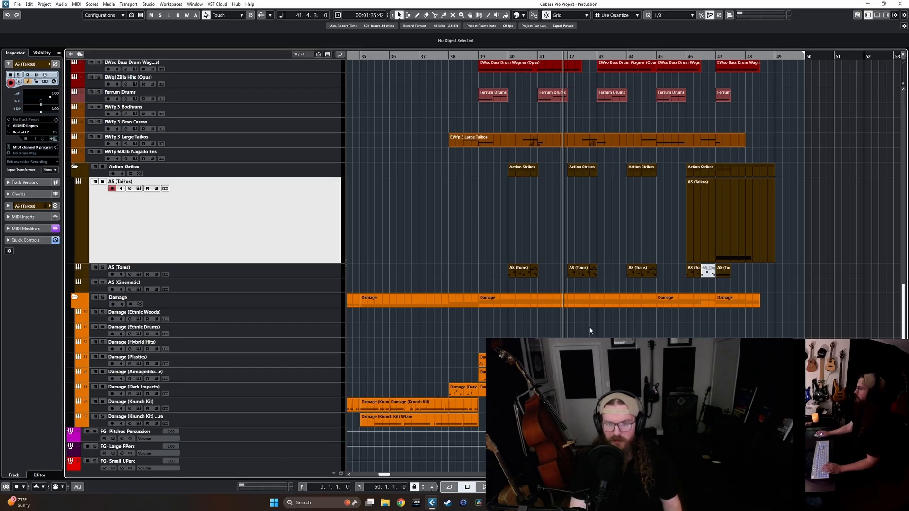
scroll(589, 333, "down", 3, "ctrl")
scroll(586, 329, "down", 3, "ctrl")
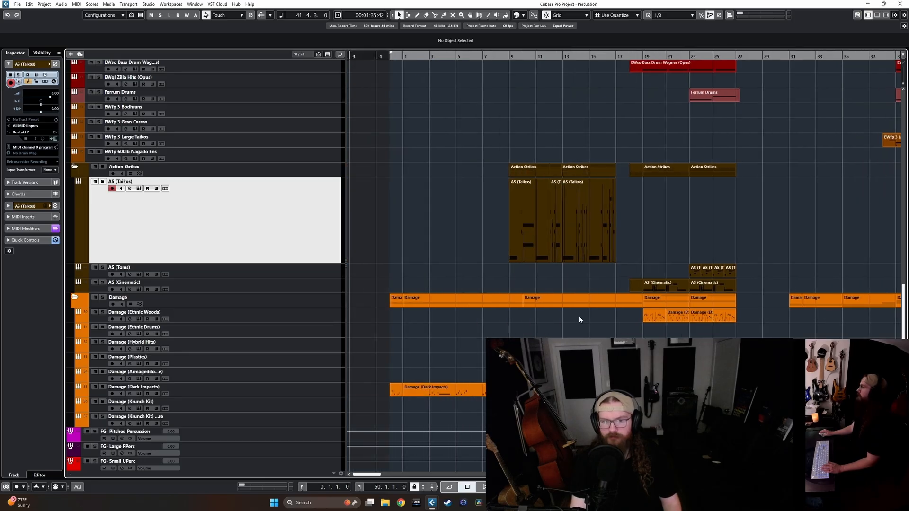
scroll(577, 317, "down", 2, "ctrl")
scroll(547, 325, "up", 10)
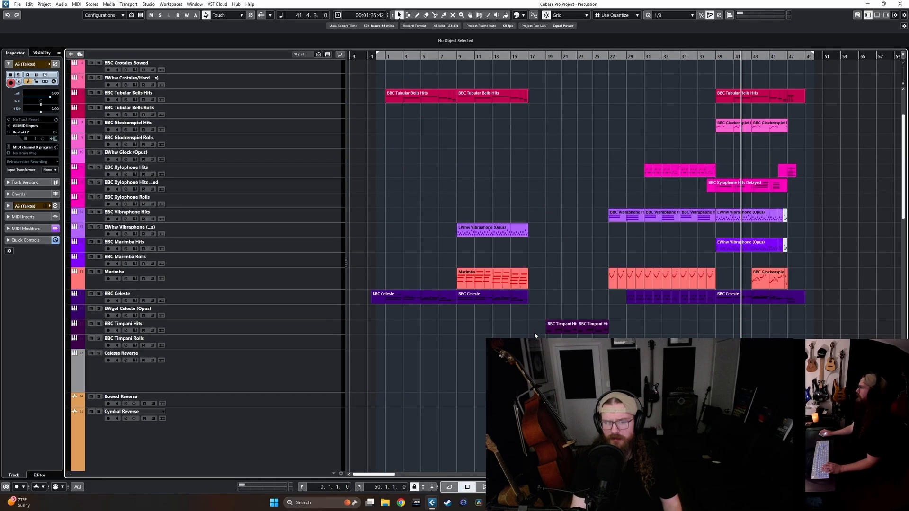
scroll(534, 331, "down", 15)
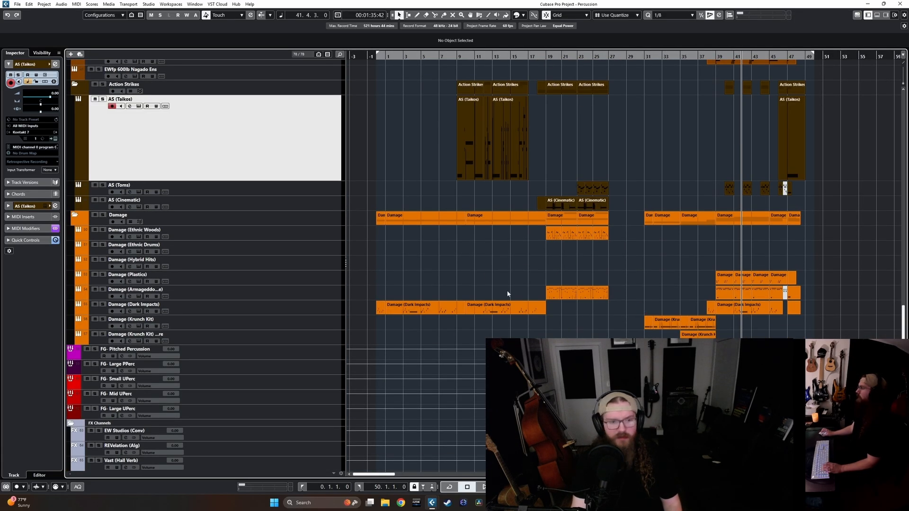
scroll(391, 272, "up", 3, "ctrl")
scroll(409, 276, "up", 2, "ctrl")
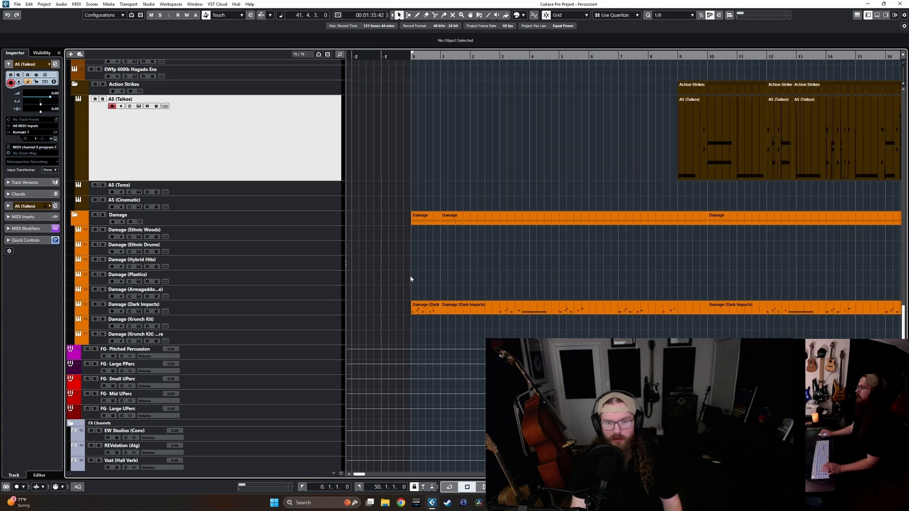
scroll(411, 275, "up", 15)
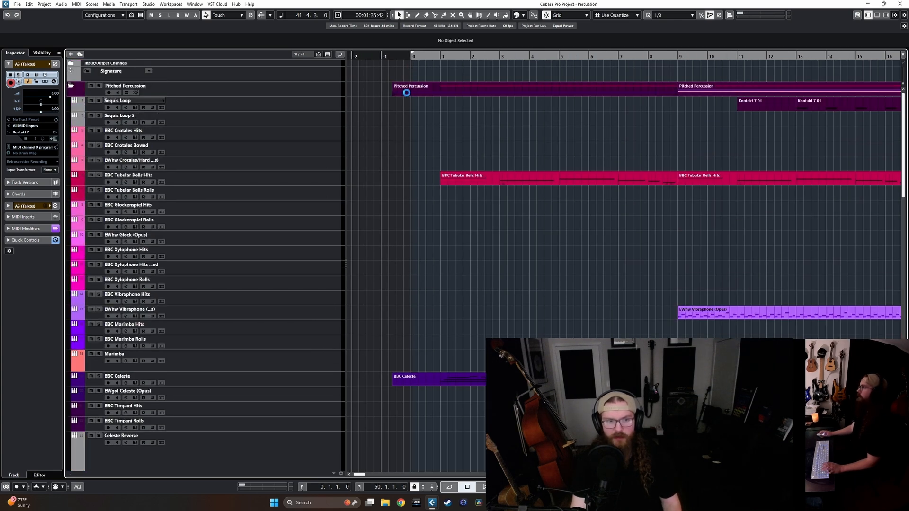
scroll(428, 161, "down", 20)
scroll(401, 202, "right", 3)
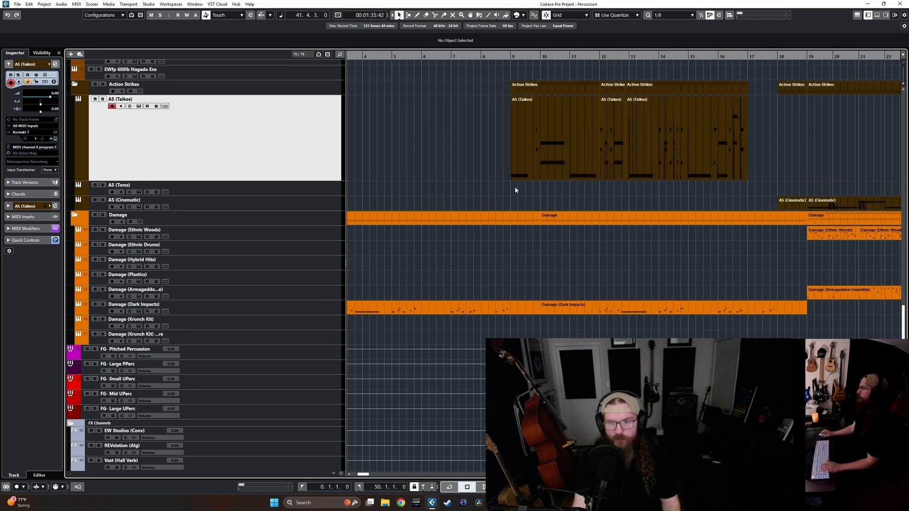
scroll(575, 261, "down", 4, "ctrl")
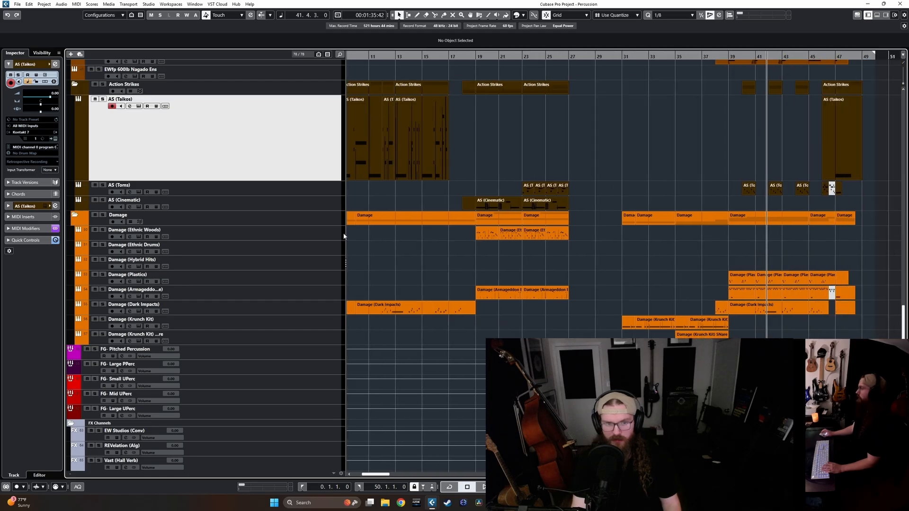
Show the MIDI Modifiers settings of the Damage (Ethnic Woods) track.
left_click(318, 234)
left_click(8, 183)
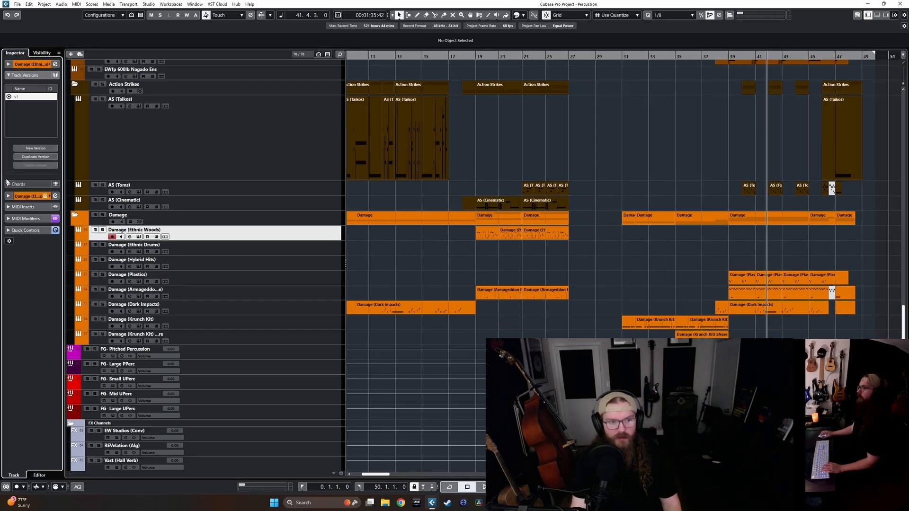
left_click(8, 75)
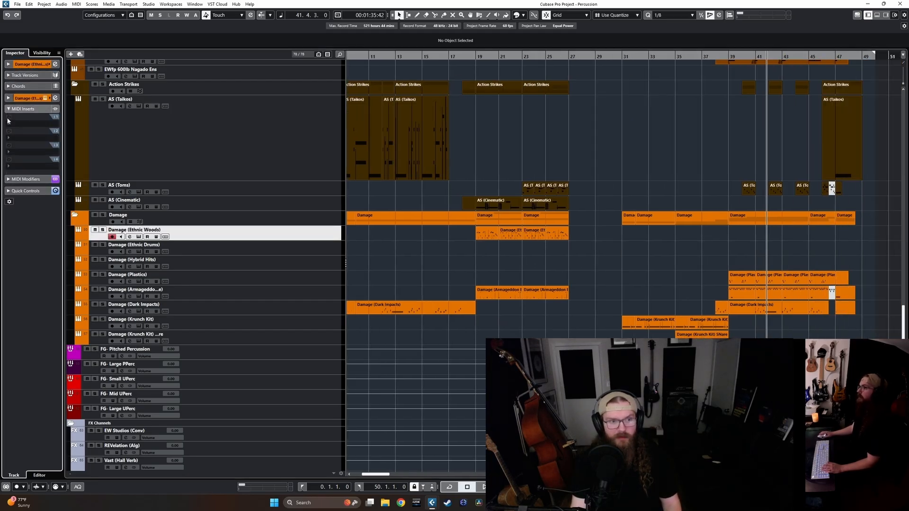
left_click(8, 121)
Examine the notes of the Damage (Armageddon Ensemble) part at bar 39 in the key editor, then return to the arrangement.
scroll(315, 227, "right", 3)
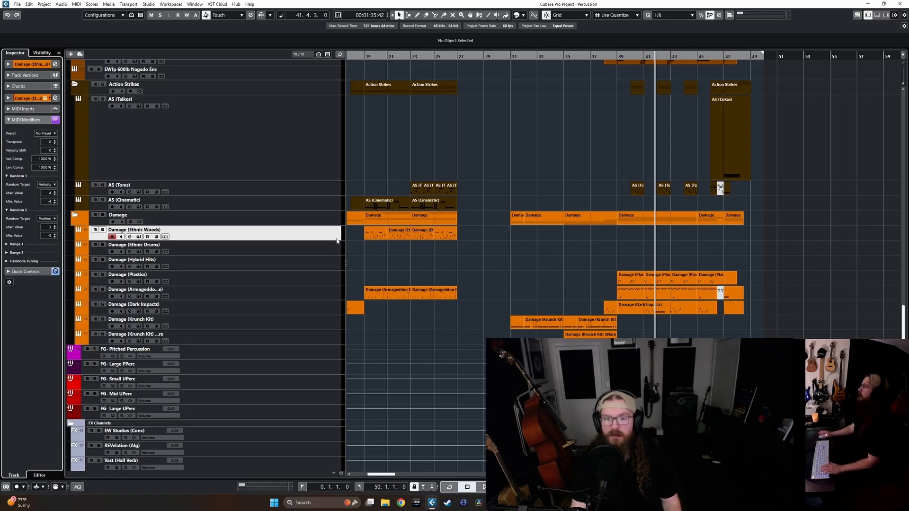
scroll(506, 268, "left", 1)
scroll(512, 274, "right", 3)
scroll(527, 295, "up", 3)
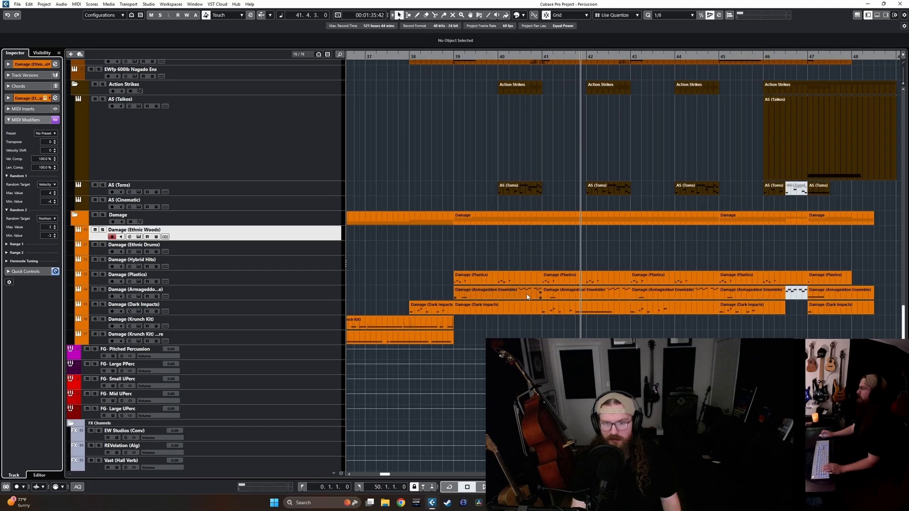
left_click(505, 292)
key("l")
double_click(505, 292)
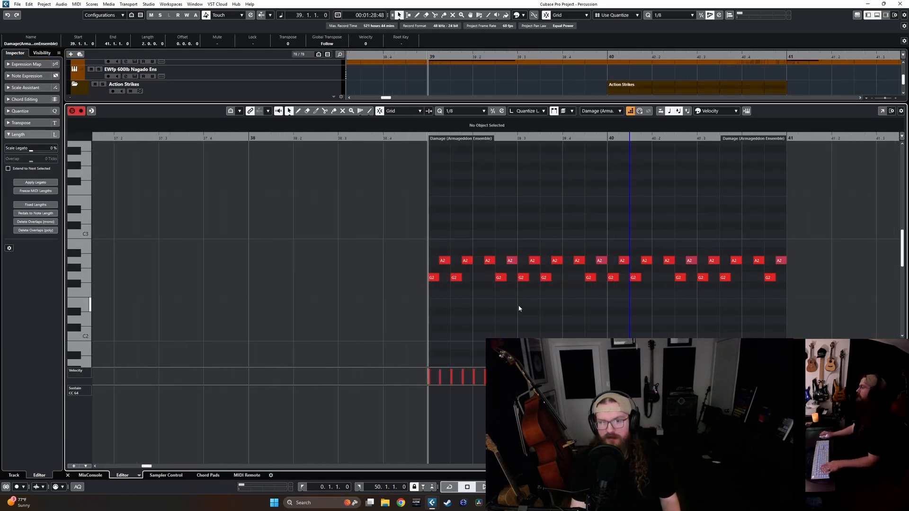
scroll(490, 278, "up", 4)
scroll(496, 278, "down", 4)
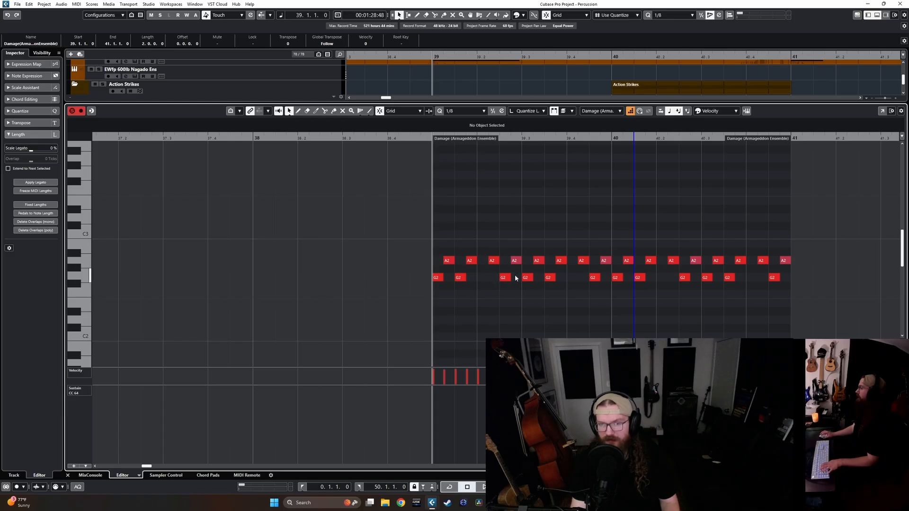
scroll(509, 278, "up", 5)
scroll(528, 287, "down", 6)
key("Return")
scroll(527, 290, "down", 5)
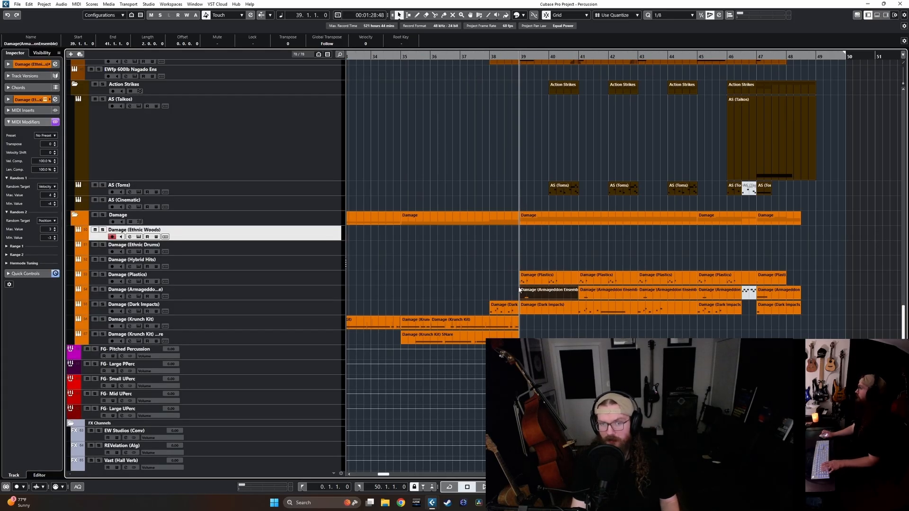
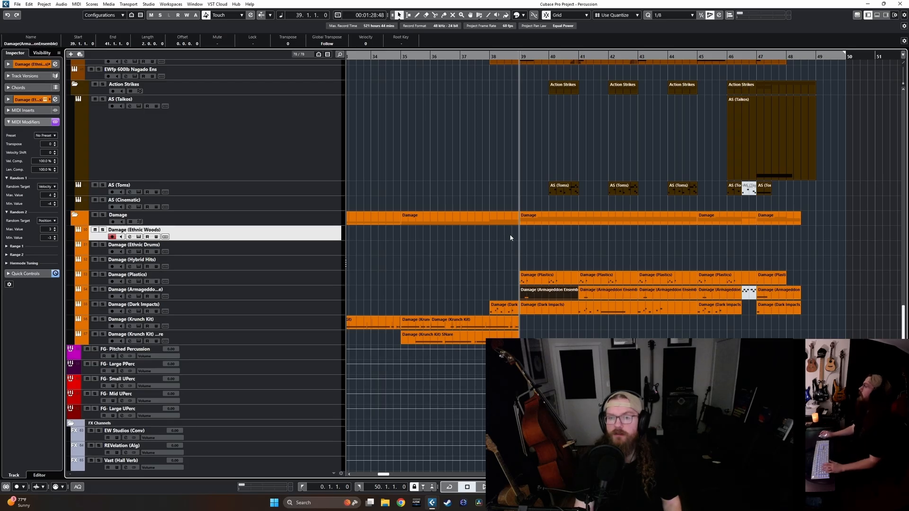
Clear the part selection and compare the Damage, Action Strikes and orchestral drum parts across the middle and closing sections.
left_click(516, 239)
key("g")
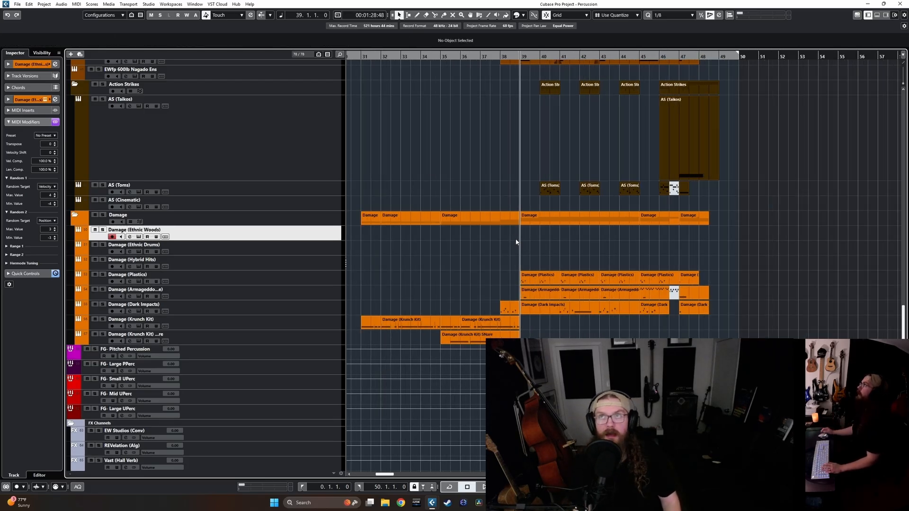
scroll(461, 263, "left", 10)
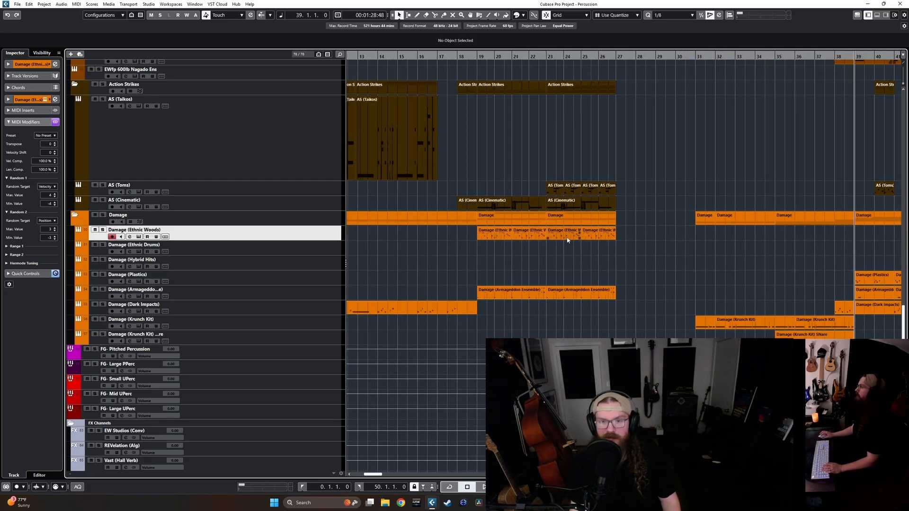
scroll(400, 246, "right", 10)
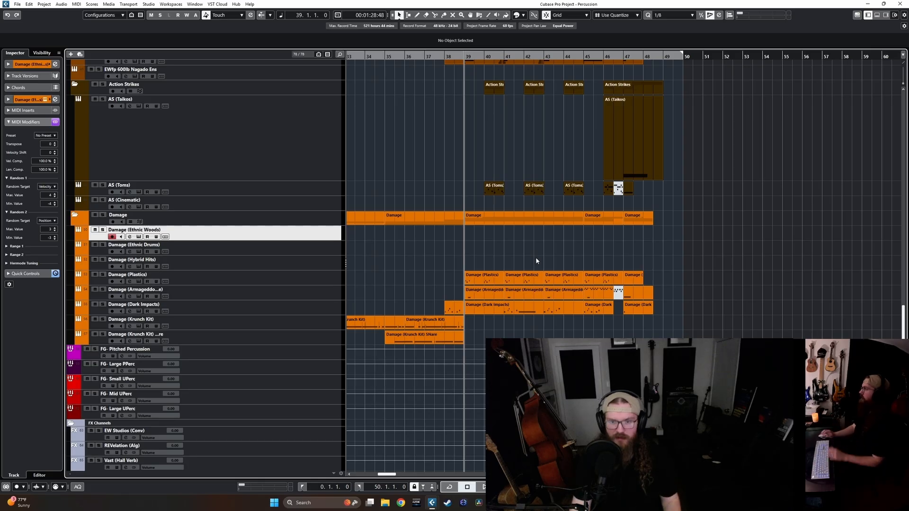
scroll(537, 260, "up", 6)
scroll(530, 279, "down", 4)
scroll(531, 286, "up", 3)
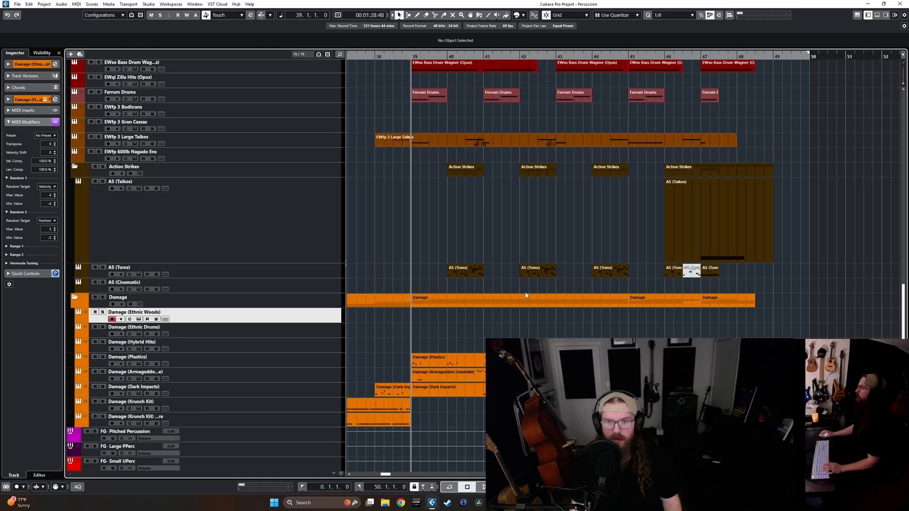
scroll(530, 303, "up", 4)
scroll(531, 319, "down", 4)
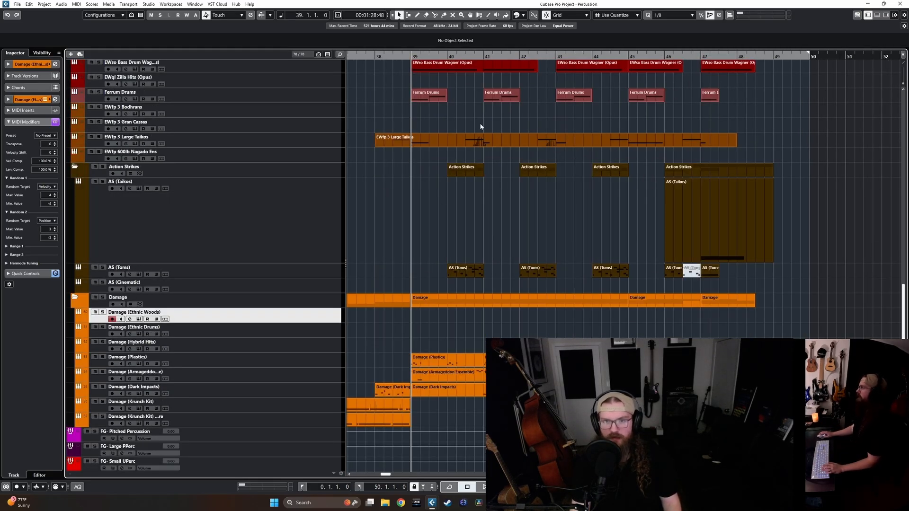
scroll(663, 275, "up", 4)
scroll(605, 299, "down", 4)
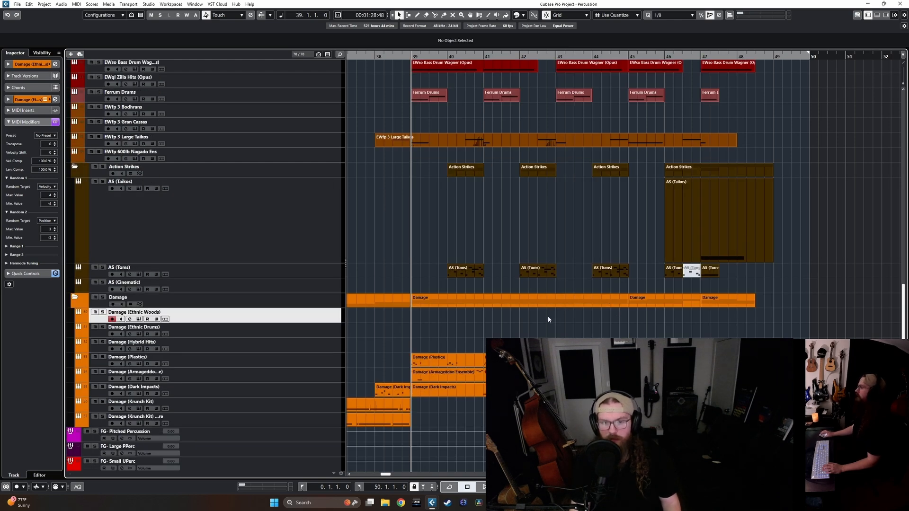
Check the MIDI Modifiers randomization settings of the Damage (Plastics) track.
left_click(301, 360)
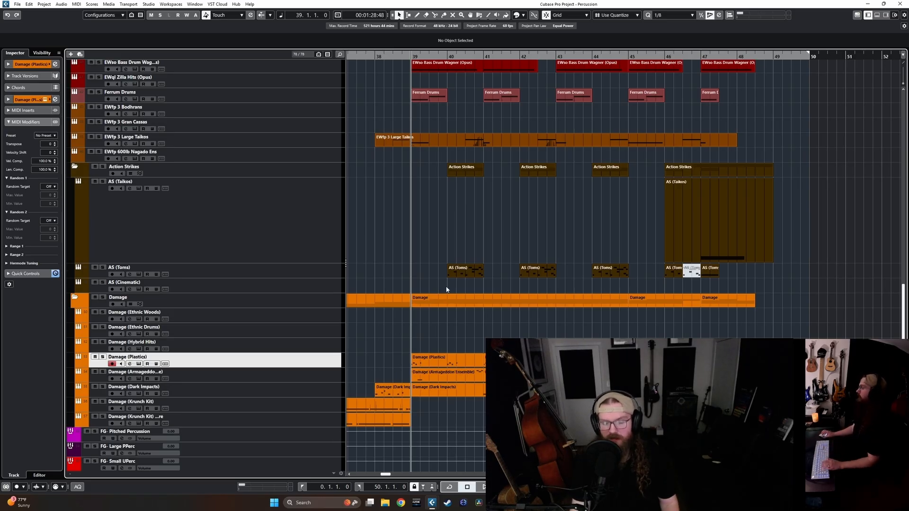
key("s")
key("s")
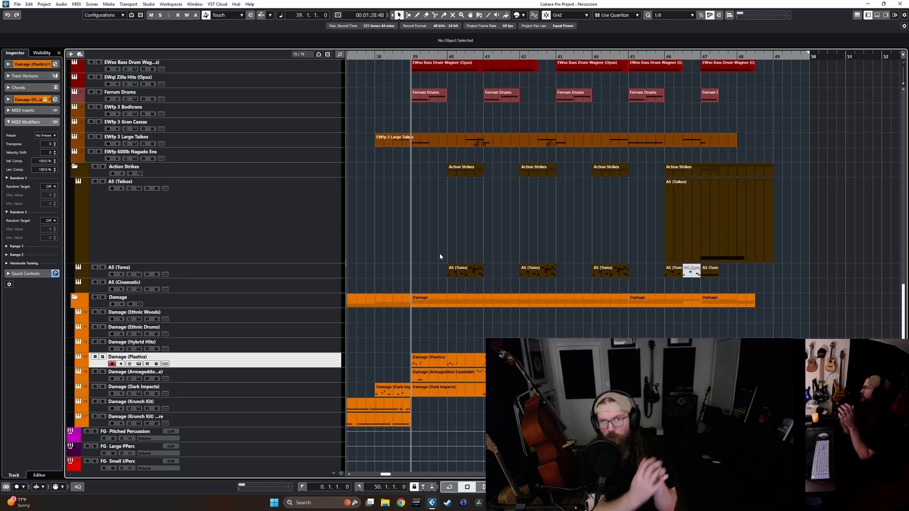
Check the MIDI Modifiers randomization settings of the AS (Taikos), AS (Toms) and AS (Cinematic) tracks.
scroll(462, 233, "left", 4)
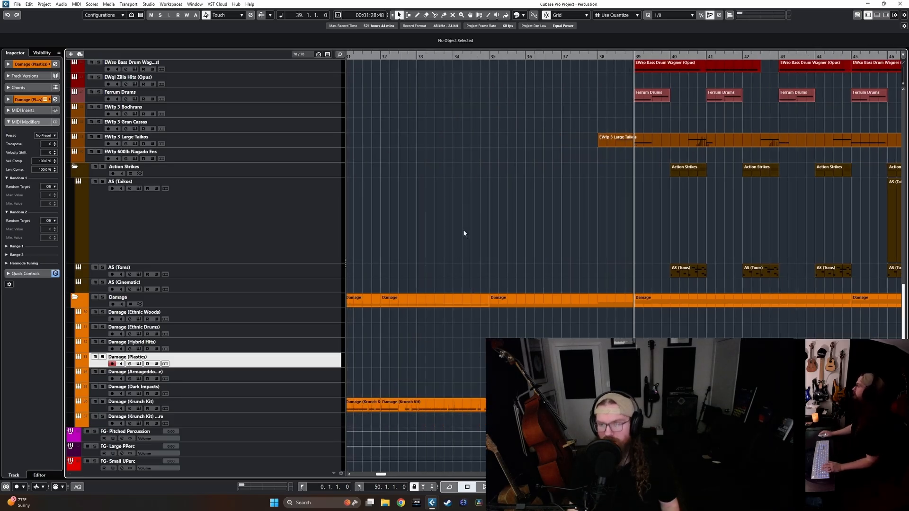
scroll(464, 251, "down", 3)
scroll(464, 259, "left", 5)
scroll(464, 259, "left", 3)
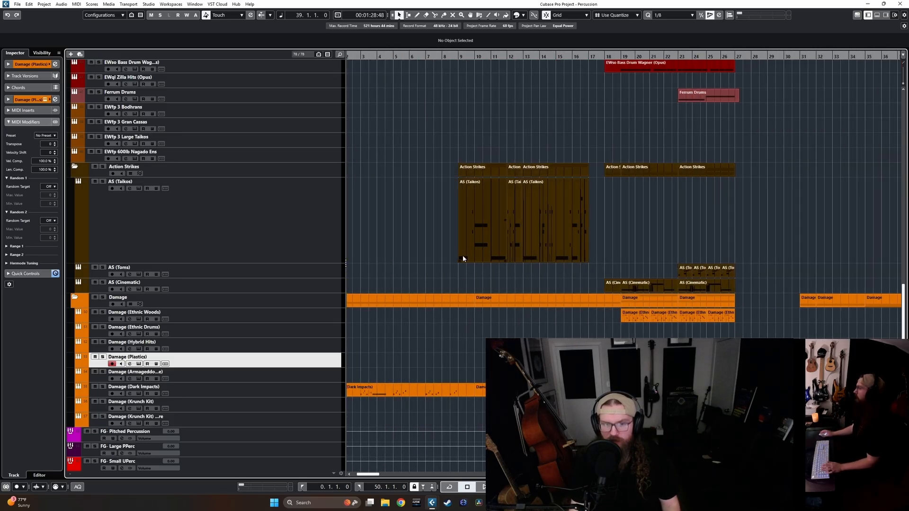
scroll(451, 289, "down", 3)
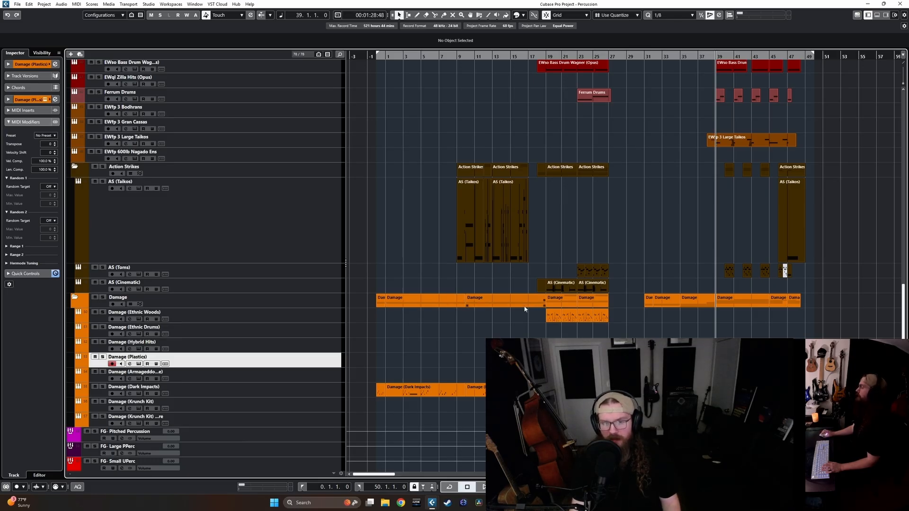
left_click(284, 243)
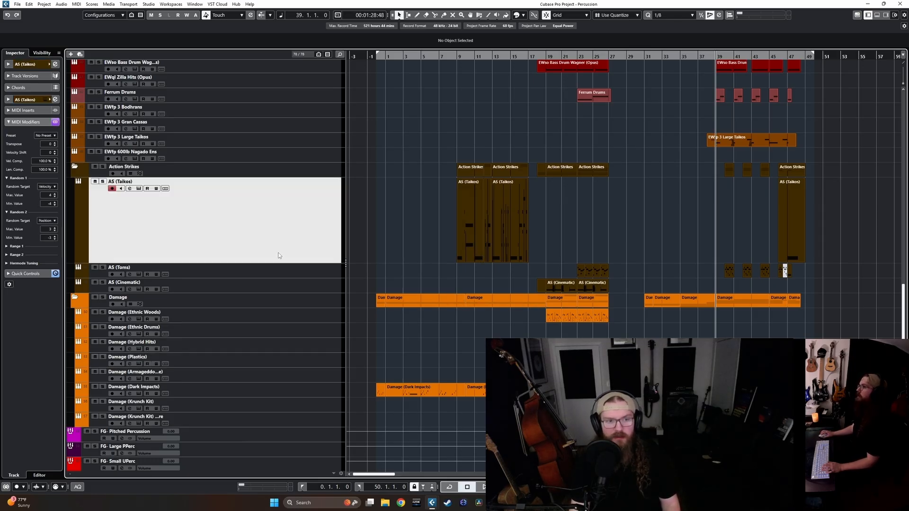
left_click(282, 278)
left_click(278, 290)
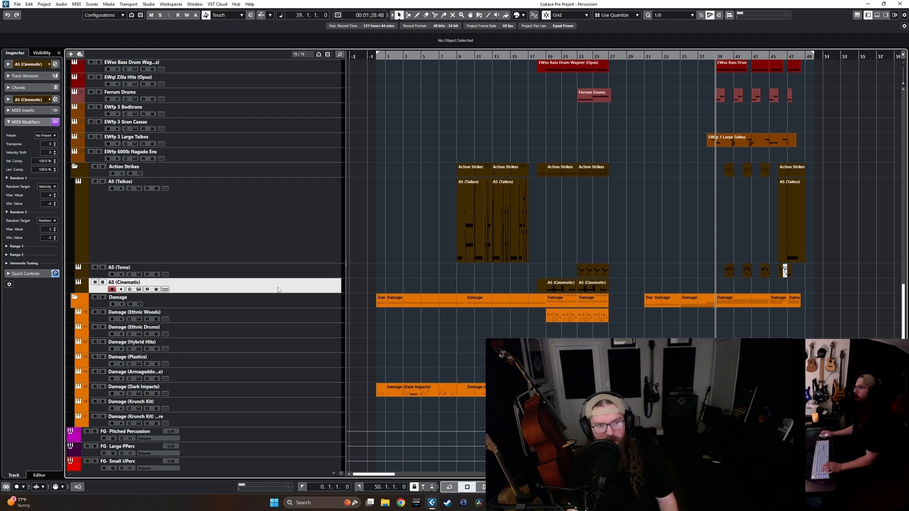
Check the MIDI Modifiers randomization settings of the Damage tracks, from Ethnic Woods through Plastics and Hybrid Hits to the Krunch Kits.
left_click(280, 319)
left_click(281, 331)
left_click(281, 360)
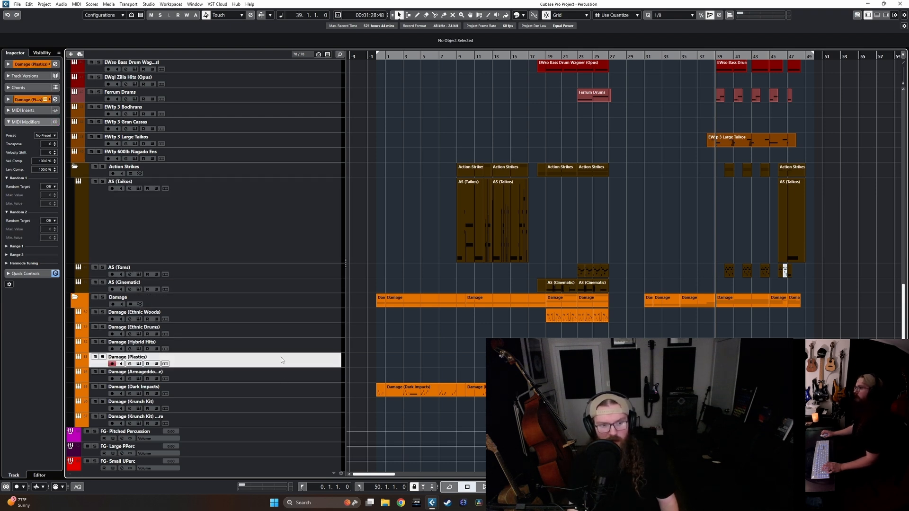
left_click(258, 347)
left_click(254, 361)
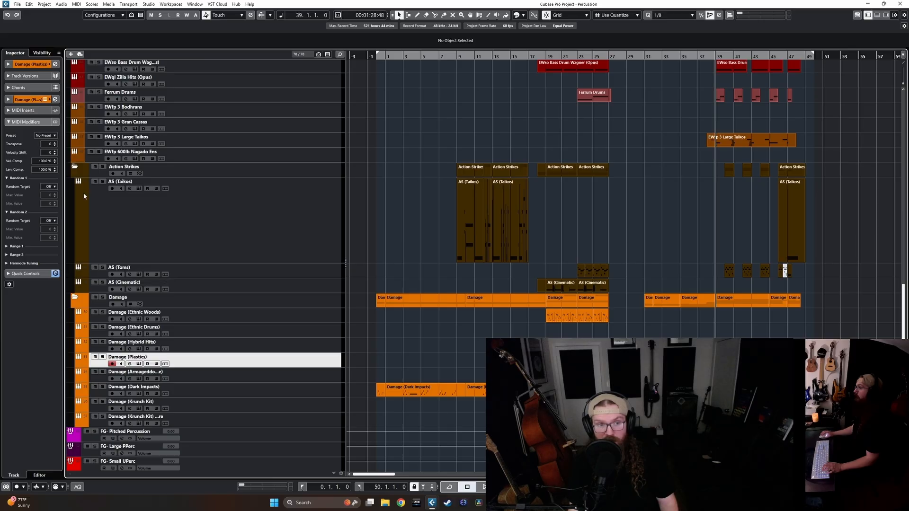
left_click(216, 350)
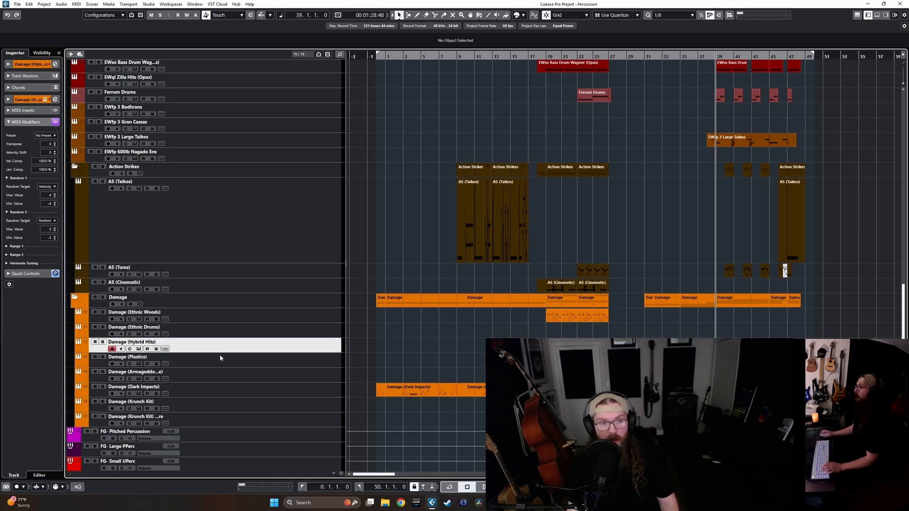
left_click(225, 374)
left_click(232, 389)
left_click(234, 409)
left_click(233, 421)
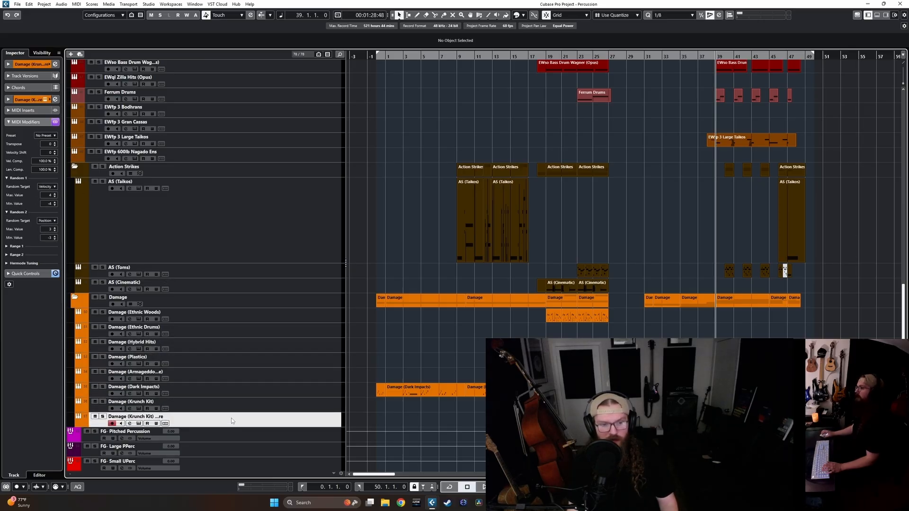
Check the MIDI Modifiers randomization settings of the Celeste Reverse, BBC Celeste and BBC Marimba Rolls tracks.
scroll(246, 394, "up", 10)
left_click(269, 222)
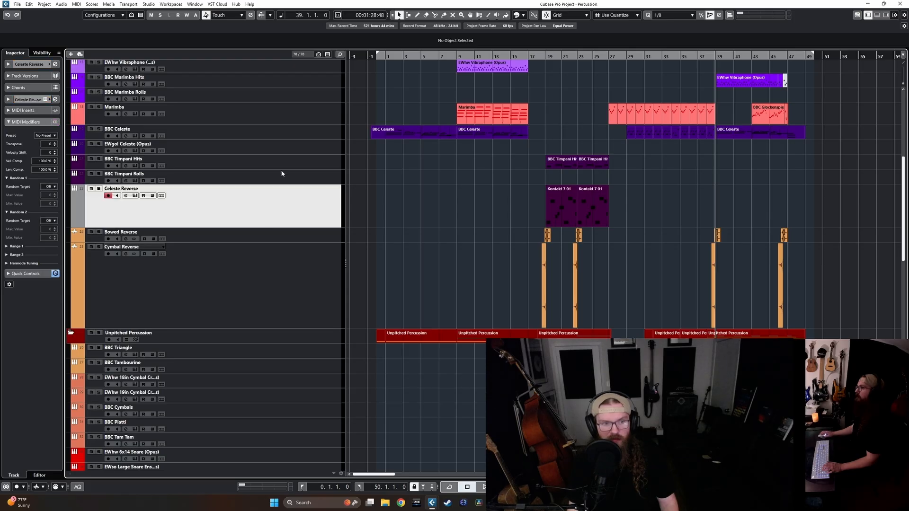
left_click(281, 181)
scroll(288, 182, "up", 3)
left_click(292, 219)
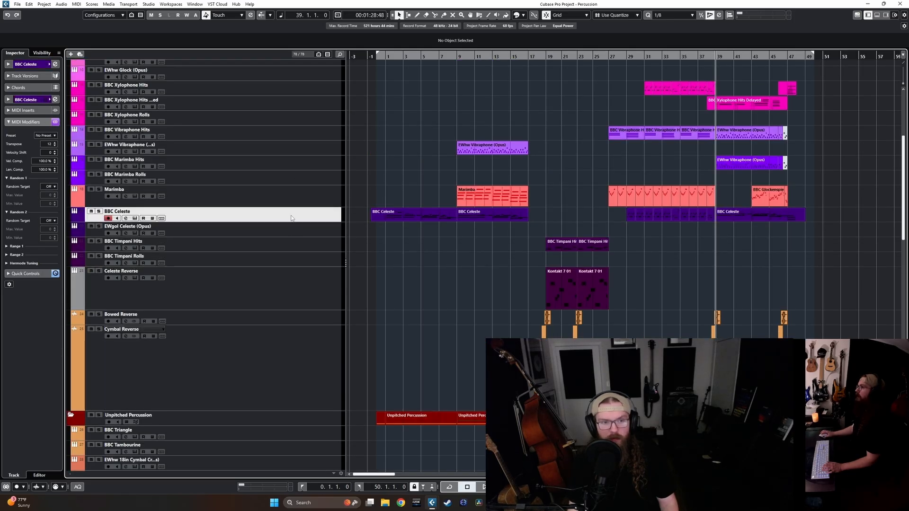
left_click(286, 183)
scroll(291, 199, "up", 6)
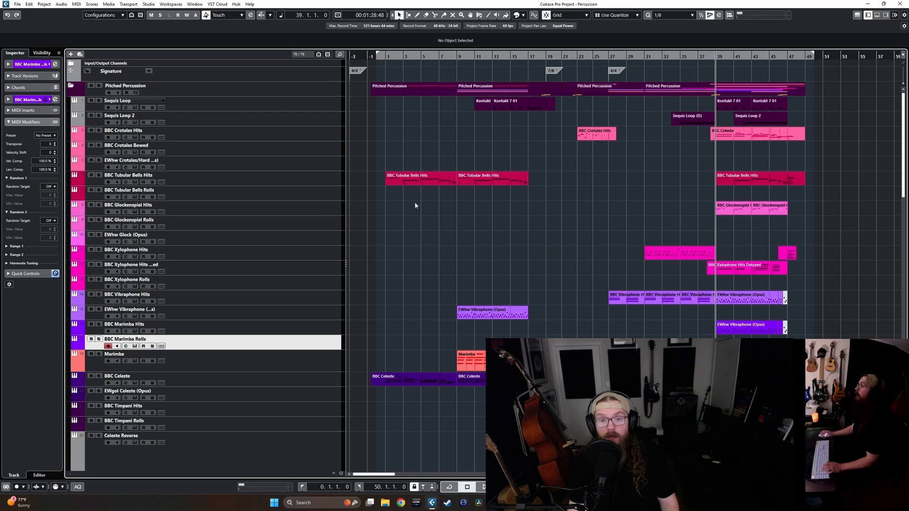
Solo the Marimba and BBC Celeste tracks and play them from bar 9.
scroll(450, 202, "right", 2)
scroll(473, 195, "left", 2)
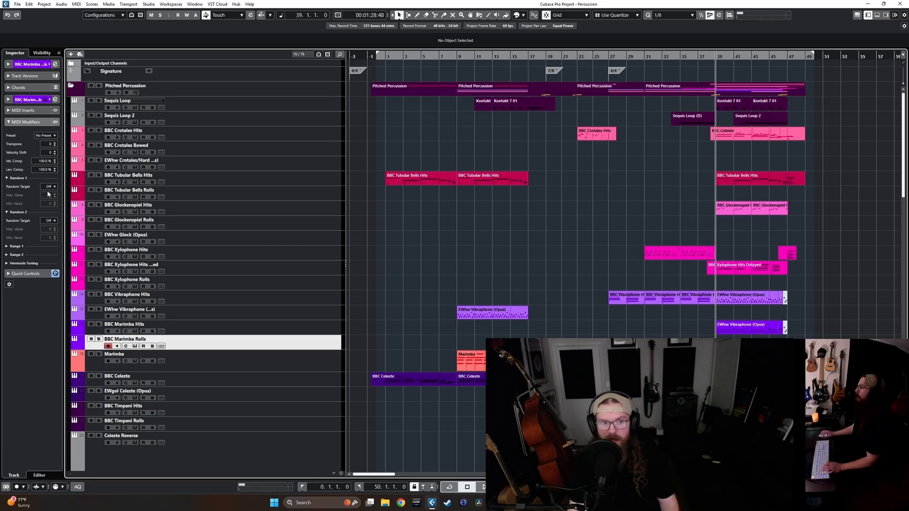
scroll(415, 237, "right", 4)
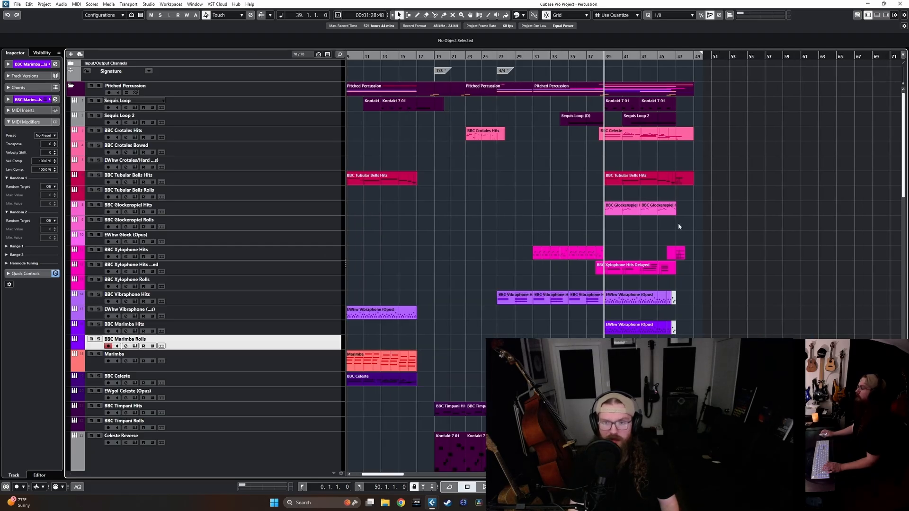
scroll(634, 228, "up", 2)
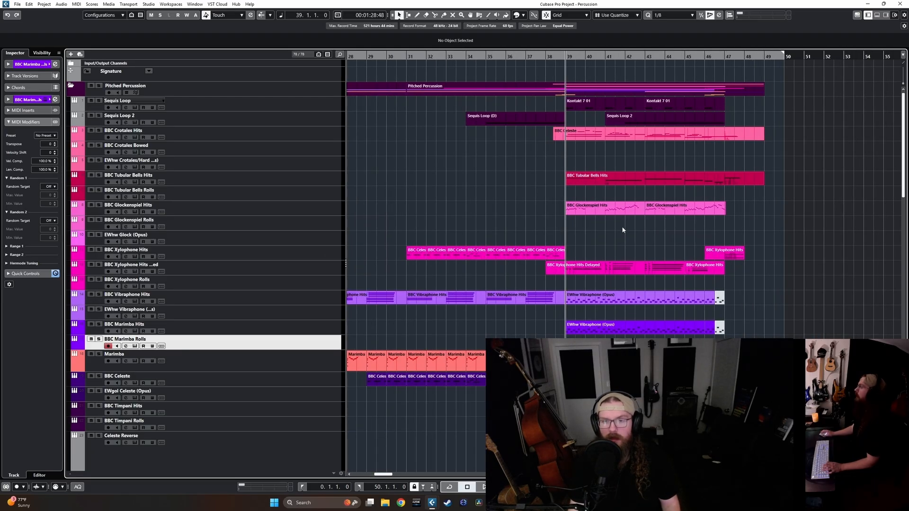
scroll(624, 230, "left", 15)
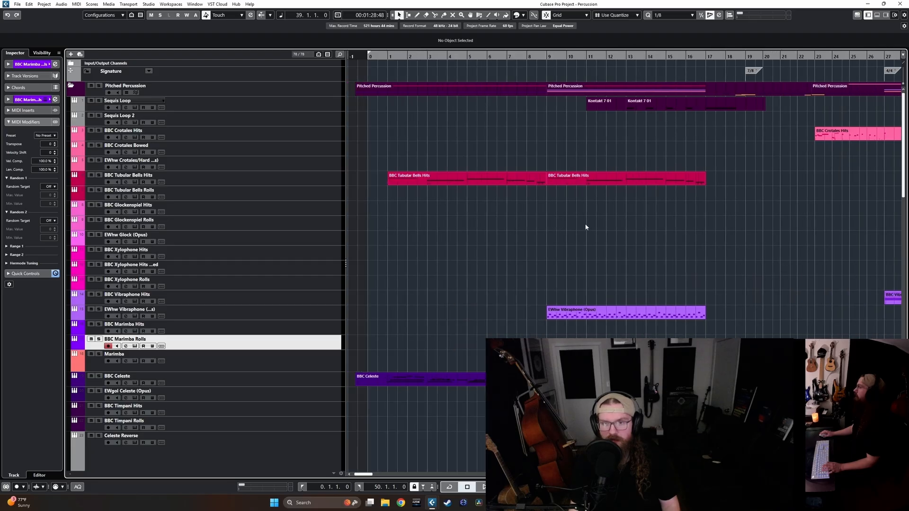
scroll(585, 227, "down", 3)
scroll(558, 159, "up", 6)
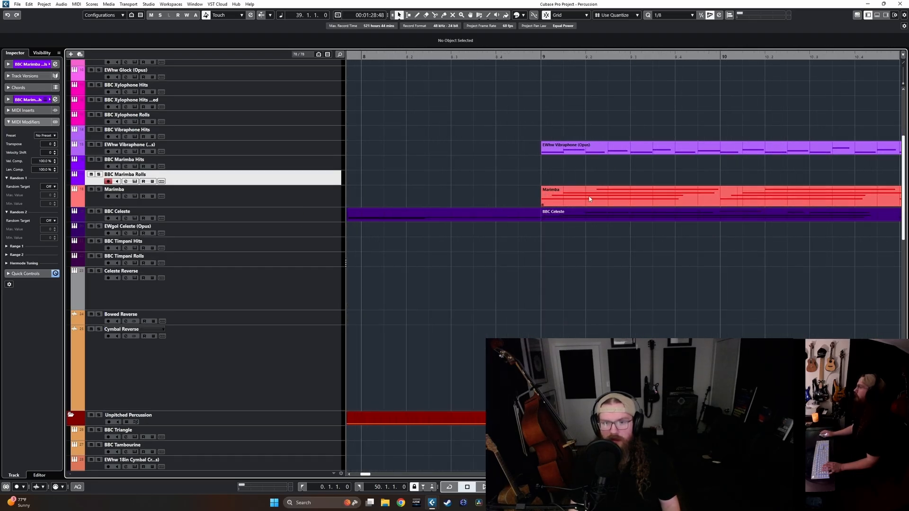
left_click(540, 58)
left_click(313, 202, "shift")
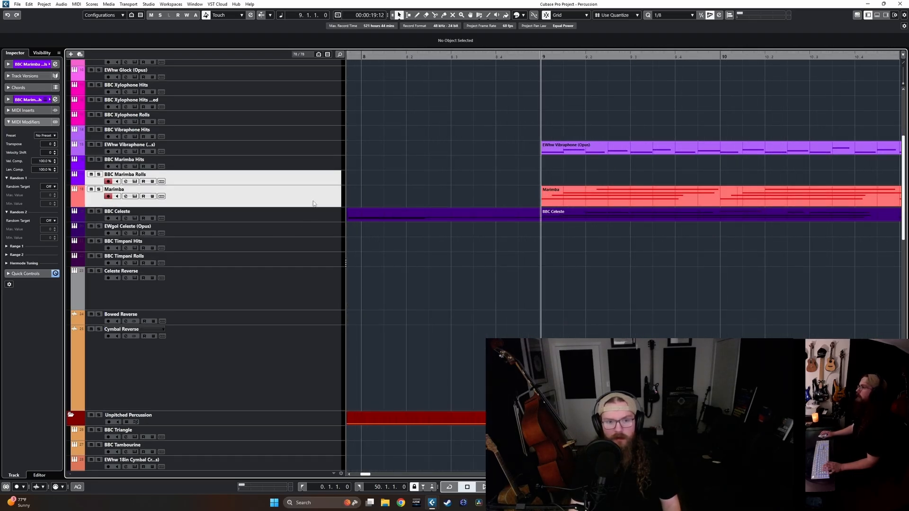
left_click(322, 220)
left_click(317, 206, "shift")
scroll(577, 291, "right", 2)
key("s")
key("space")
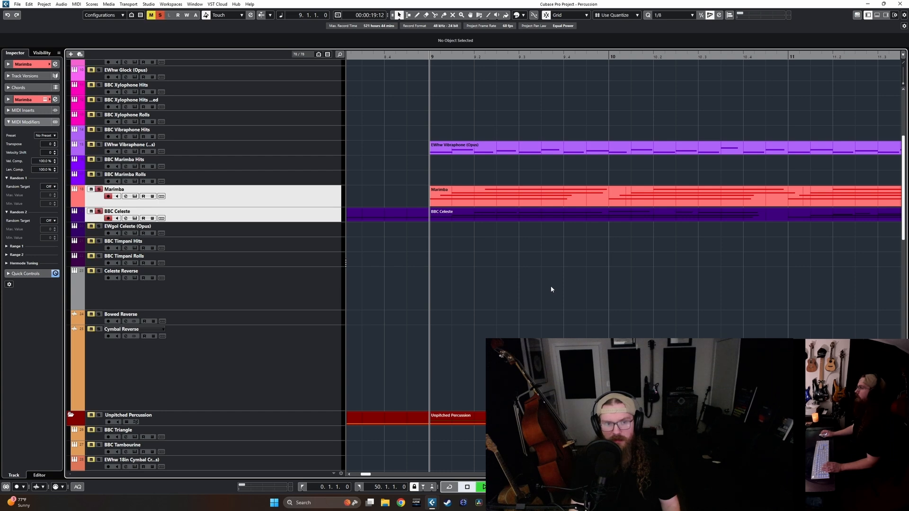
key("space")
Examine the Marimba part's notes from bar 9 in the key editor while playing them, and return to the arrangement.
double_click(459, 199)
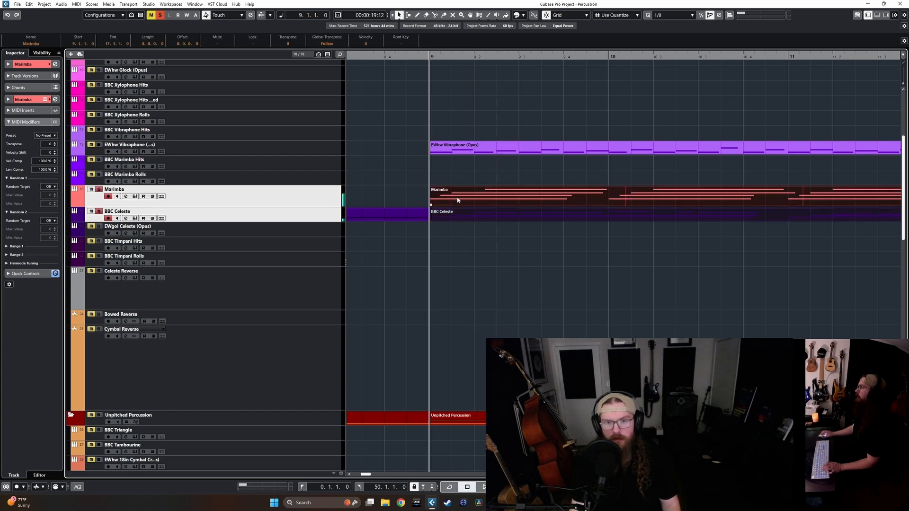
scroll(440, 301, "up", 2)
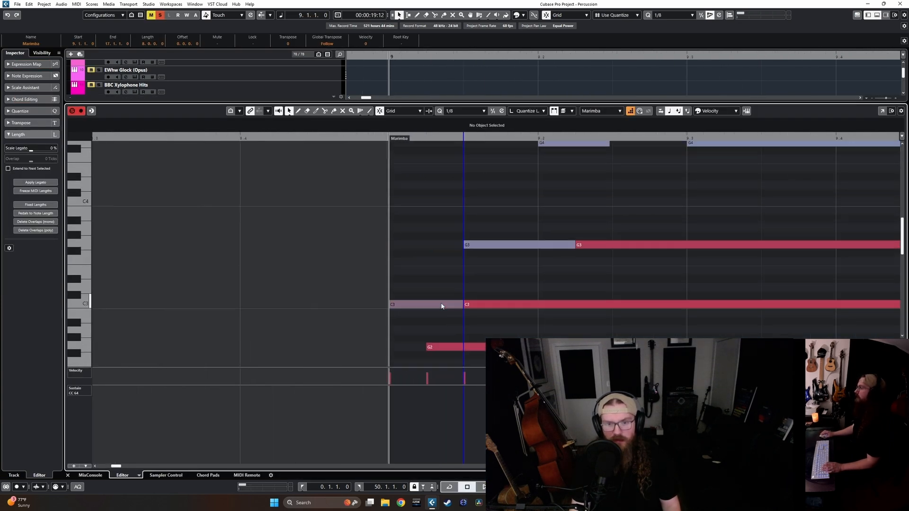
scroll(446, 305, "down", 3)
scroll(448, 301, "up", 3)
scroll(448, 302, "down", 4)
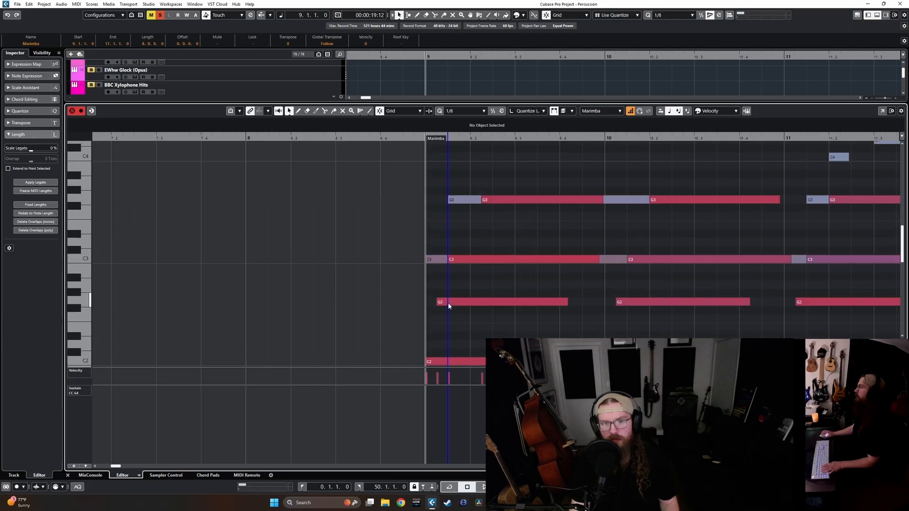
key("space")
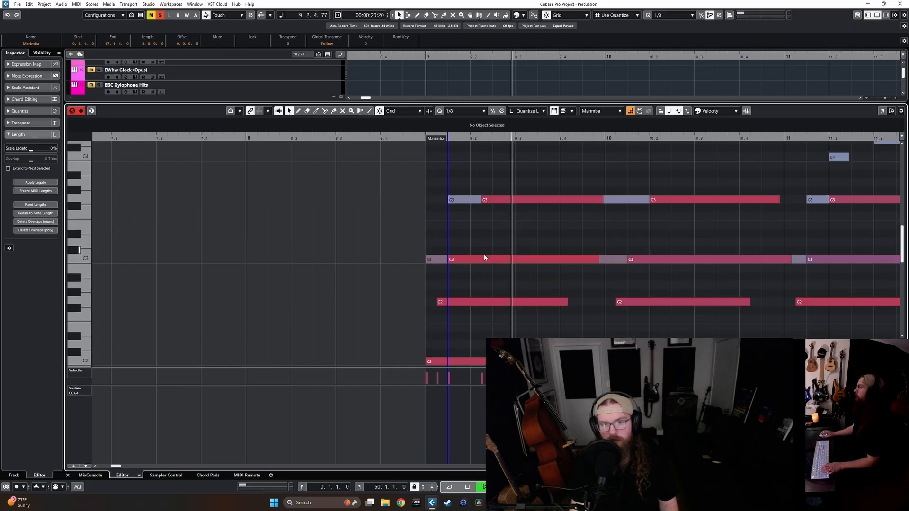
scroll(485, 257, "up", 3)
key("space")
key("Return")
scroll(485, 265, "down", 6)
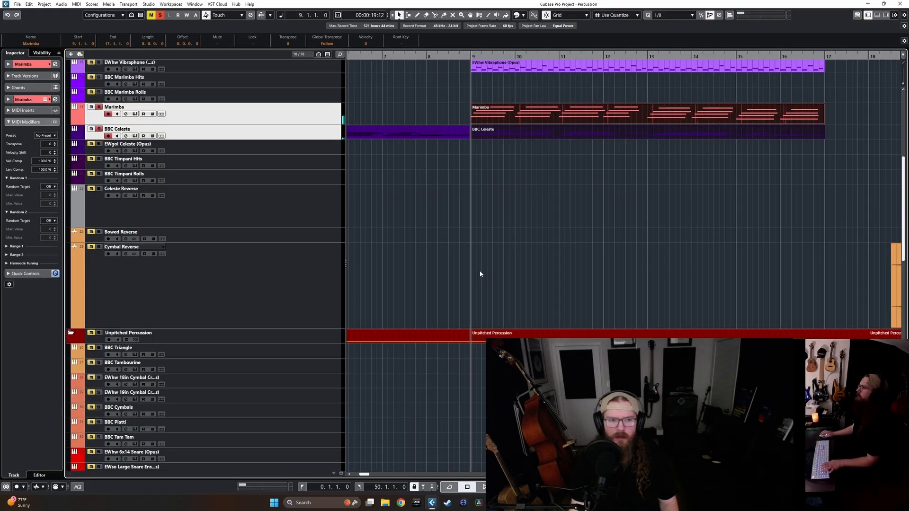
Clear the solo on Marimba and BBC Celeste and play the opening of the arrangement from bar 0.
key("s")
scroll(485, 252, "down", 4)
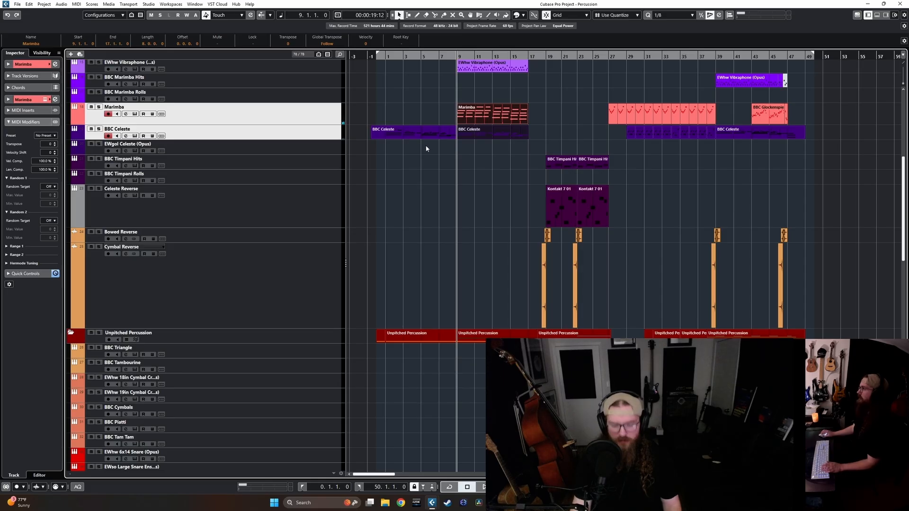
key("Home")
scroll(365, 216, "up", 3)
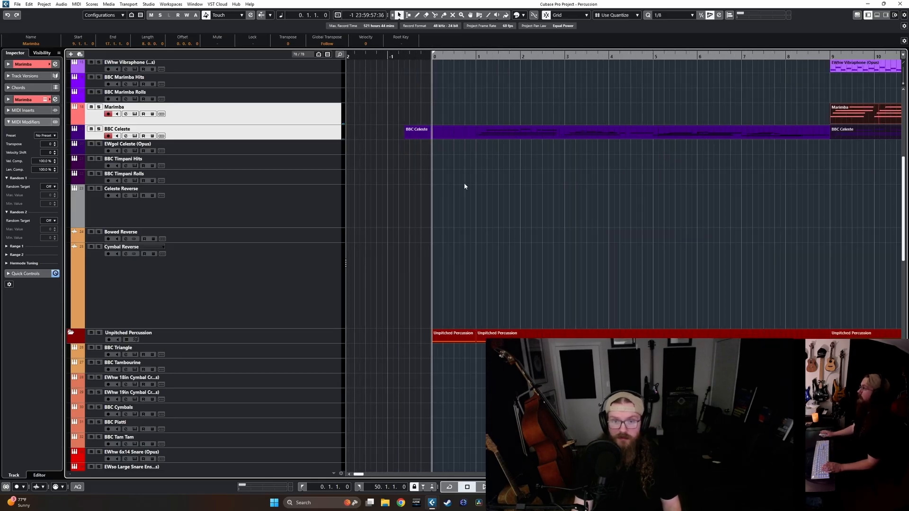
scroll(464, 188, "down", 7)
scroll(458, 201, "up", 8)
key("space")
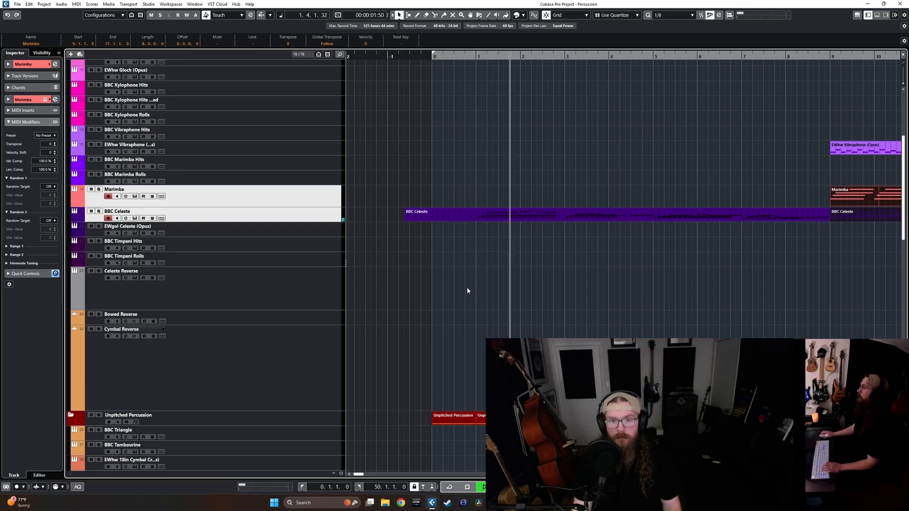
scroll(468, 291, "down", 8)
key("space")
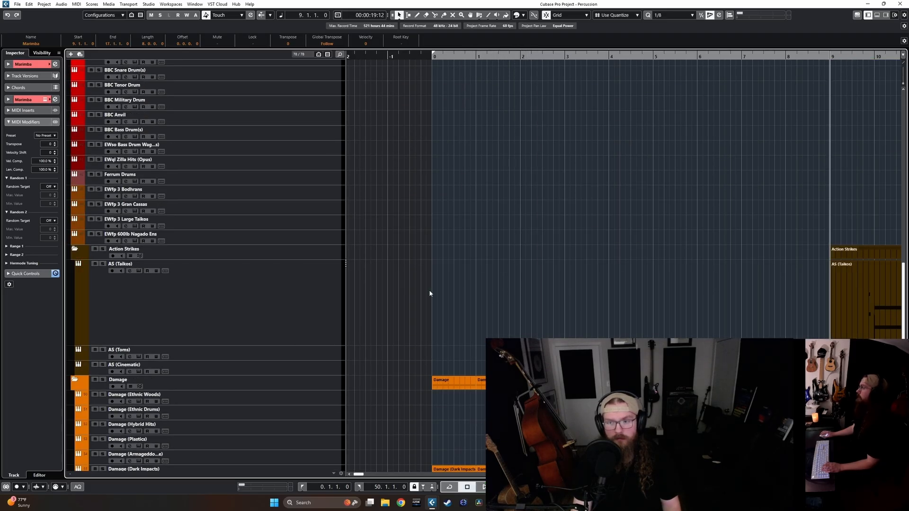
Record a new part on the AS (Taikos) track from bar 0 to bar 4.
left_click(219, 300)
scroll(453, 220, "right", 3)
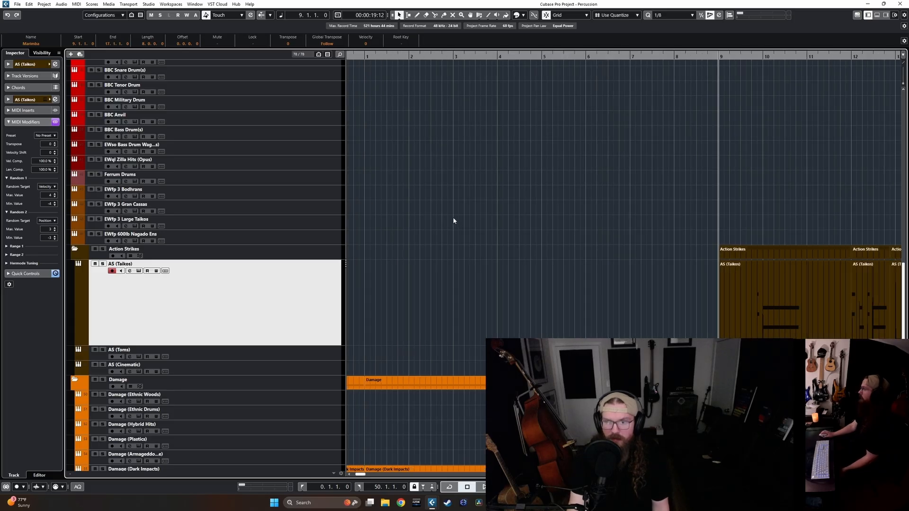
scroll(453, 221, "left", 3)
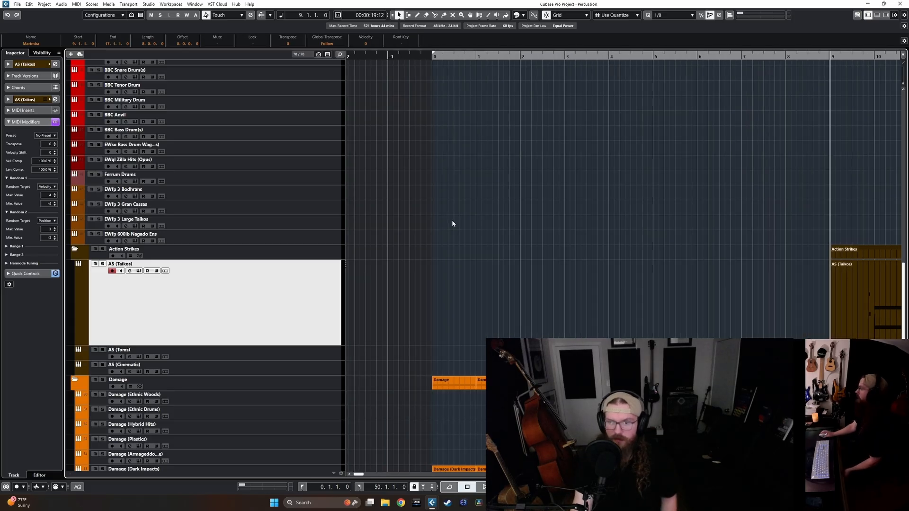
left_click(432, 57)
key("KP_Multiply")
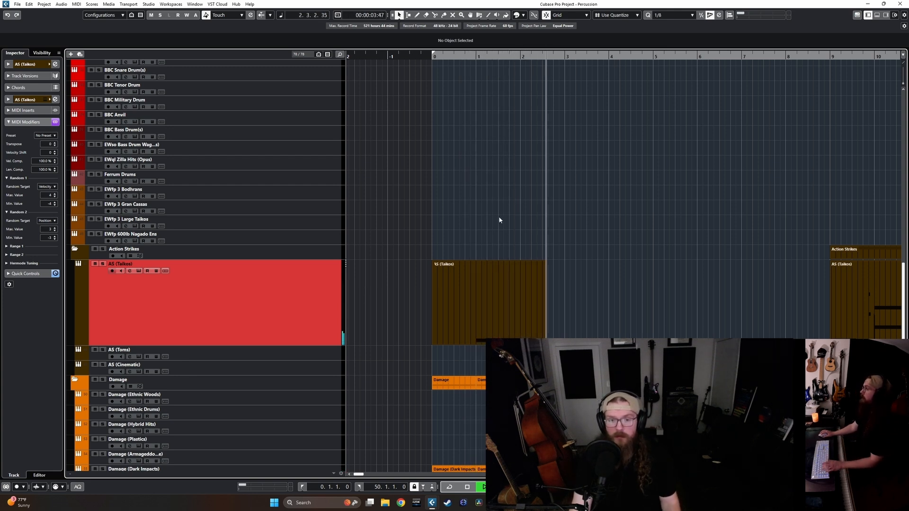
key("space")
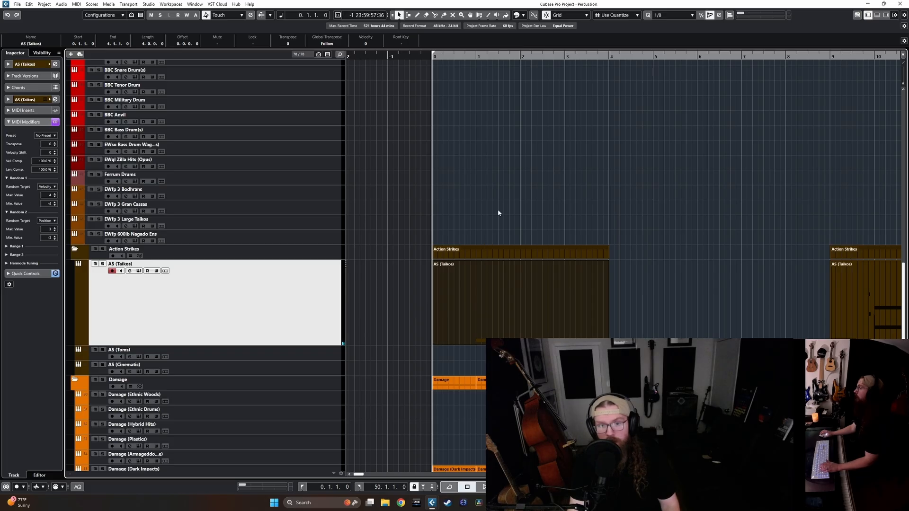
Copy the Cymbal Reverse event before bar 19 to the opening, placing it so that it ends at bar 1.
key("g")
key("g")
key("g")
scroll(625, 217, "up", 5)
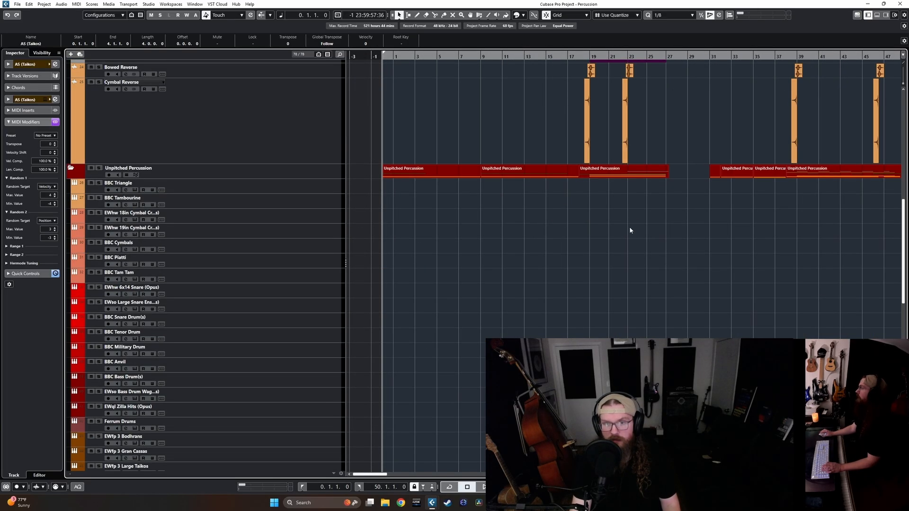
left_click_drag(589, 137, 394, 142)
key("h")
key("h")
key("h")
left_click_drag(402, 130, 409, 132)
Play the arrangement from bar 0 and look over all pitched and unpitched percussion tracks up to about bar 18.
left_click(368, 63)
key("space")
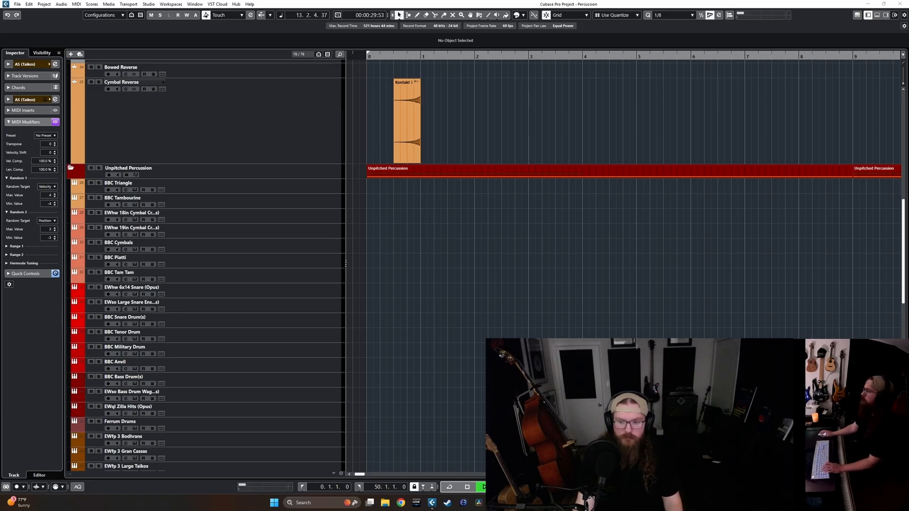
scroll(624, 213, "down", 6)
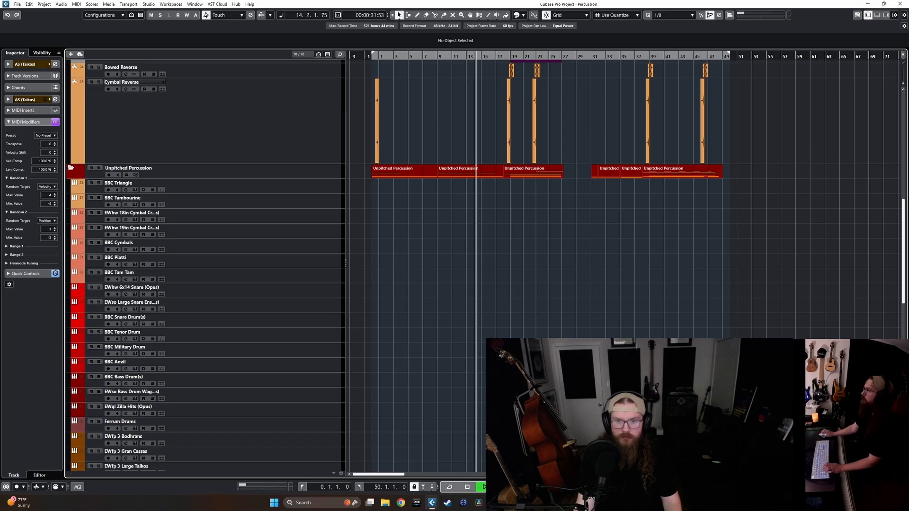
scroll(624, 213, "down", 3)
scroll(625, 213, "up", 2)
scroll(533, 285, "down", 6)
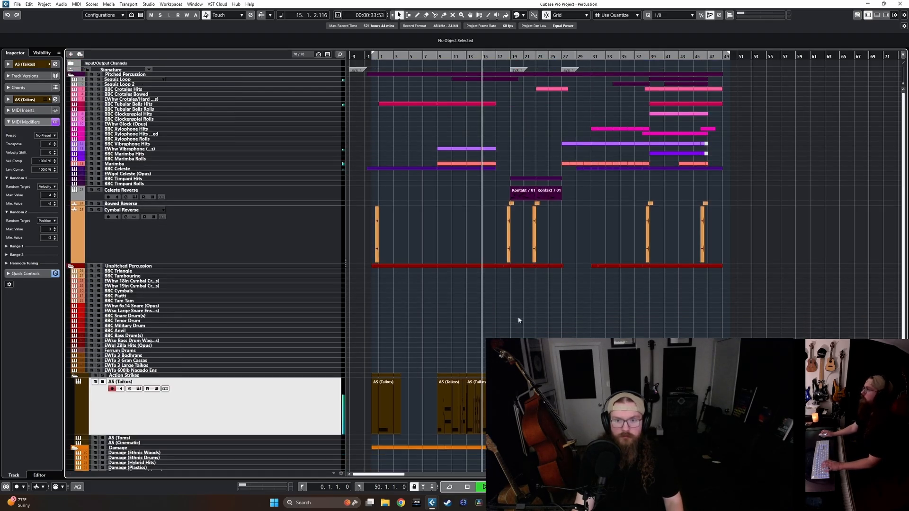
scroll(511, 307, "down", 2)
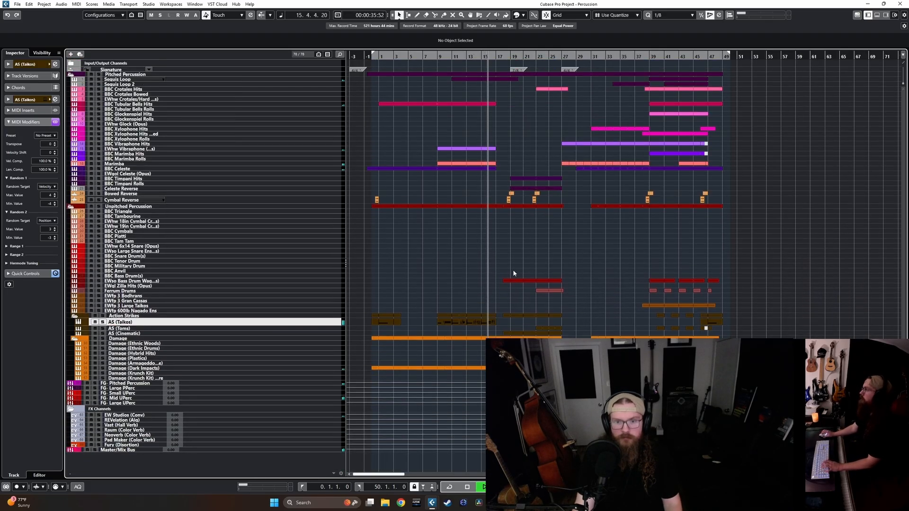
scroll(508, 284, "up", 3)
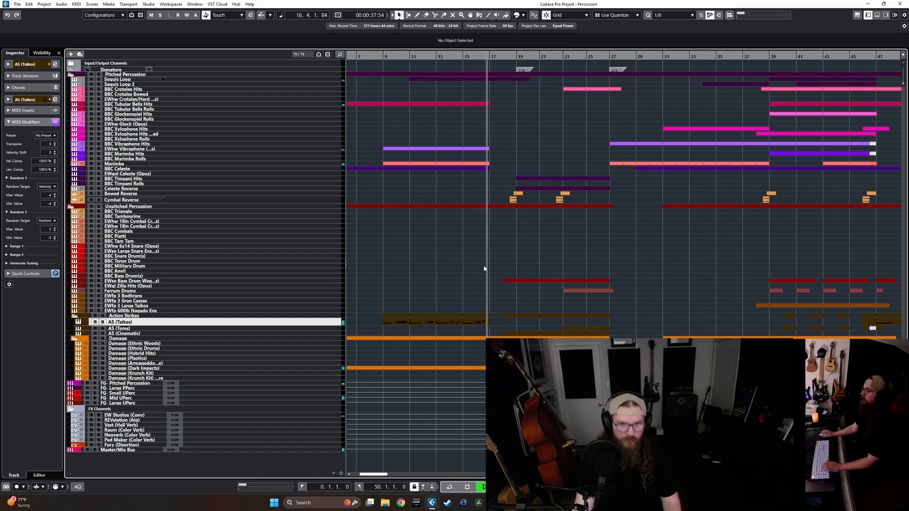
scroll(484, 266, "up", 2)
scroll(506, 278, "up", 2)
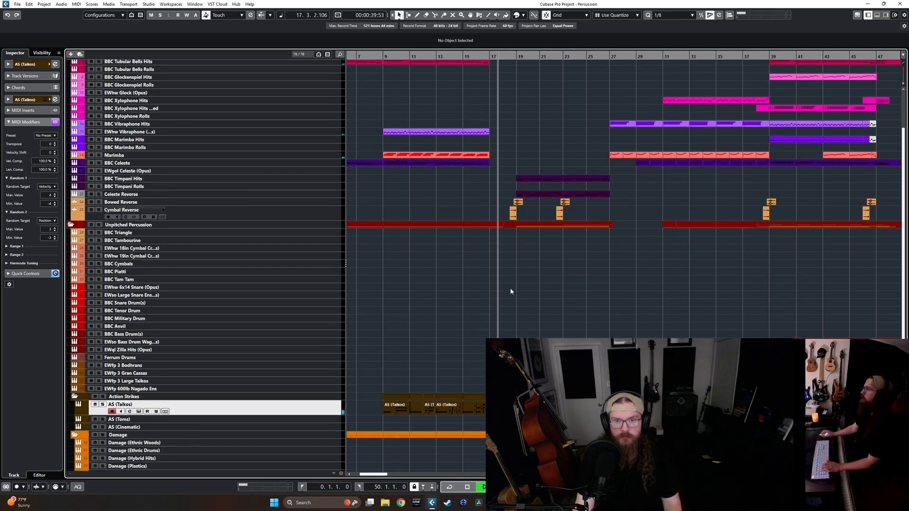
scroll(512, 289, "up", 1)
scroll(535, 285, "down", 2)
Follow the playback through the section from bar 19 to bar 27, examining the drum and reverse tracks, and stop it in bar 28.
scroll(538, 288, "up", 5)
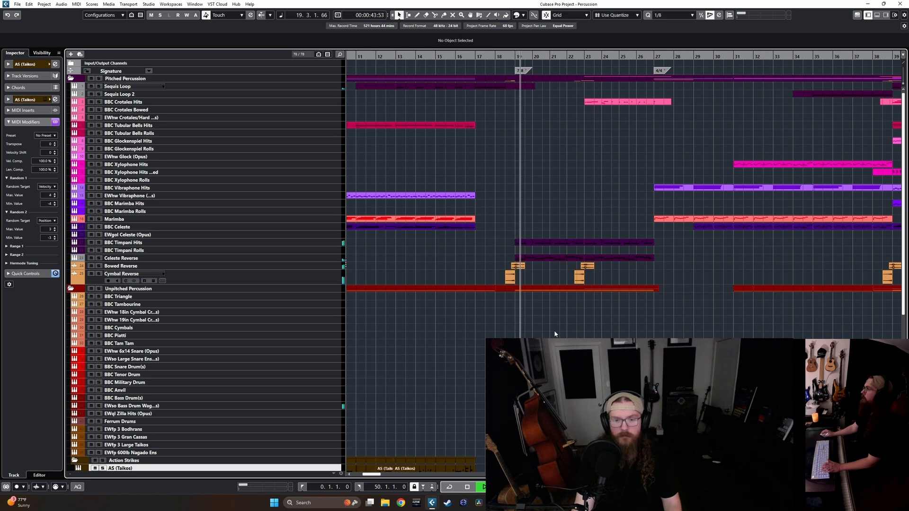
scroll(555, 334, "down", 4)
scroll(569, 318, "up", 2)
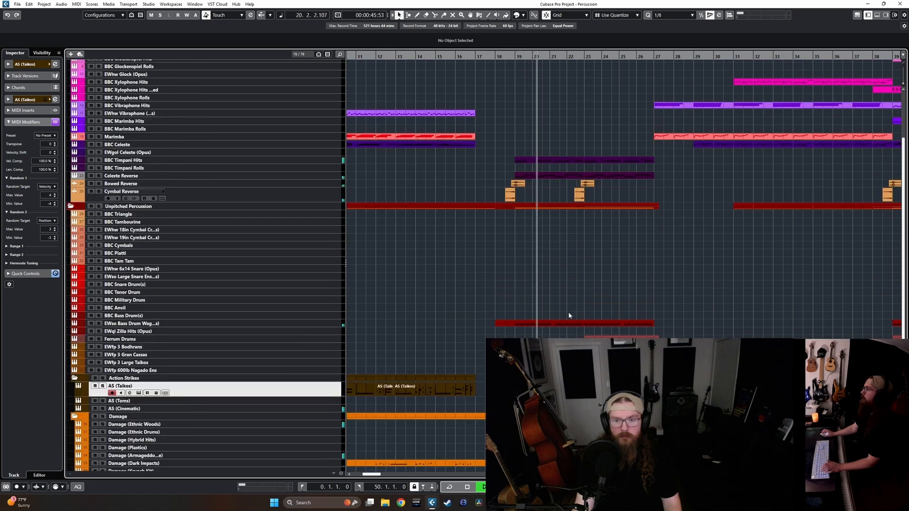
scroll(566, 312, "right", 3)
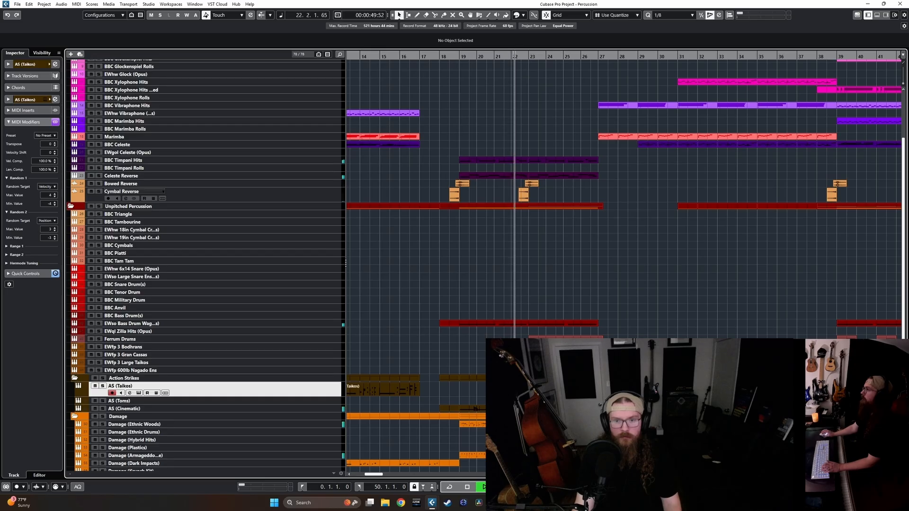
key("h")
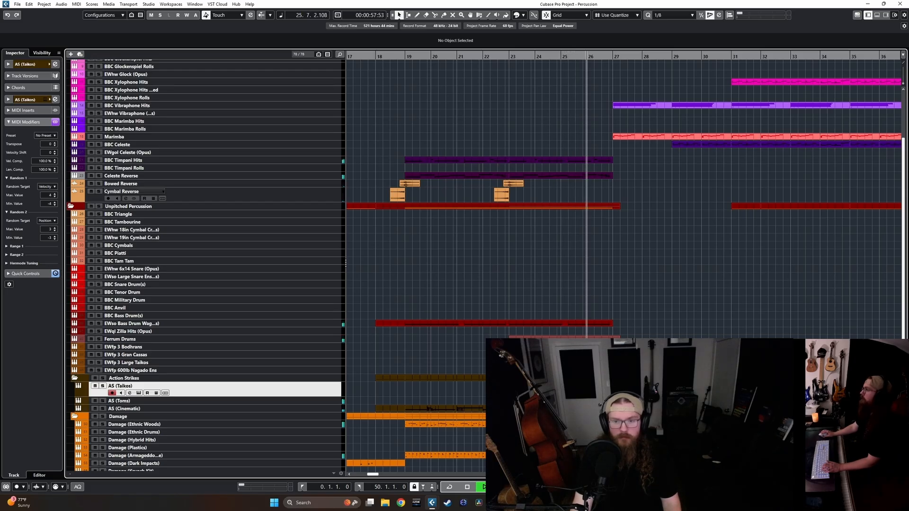
scroll(624, 199, "right", 2)
scroll(346, 263, "up", 3)
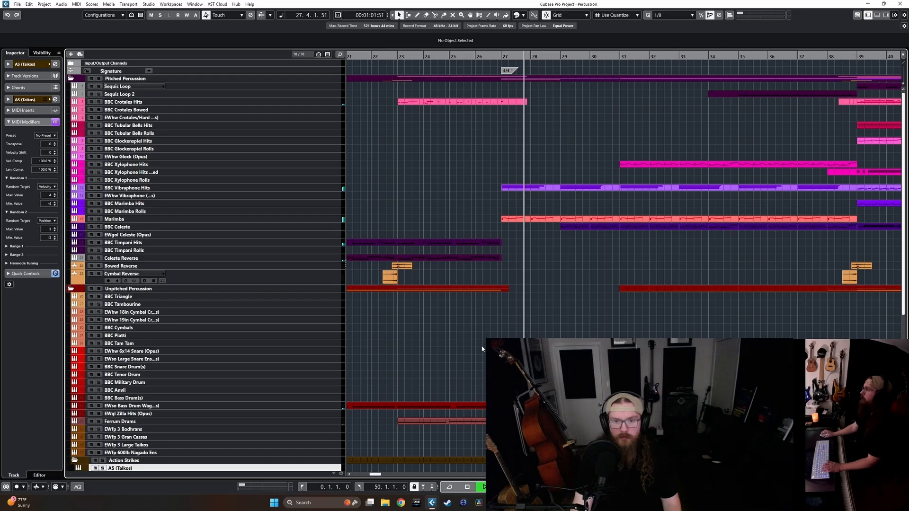
scroll(476, 350, "up", 2, "ctrl")
scroll(476, 353, "down", 3)
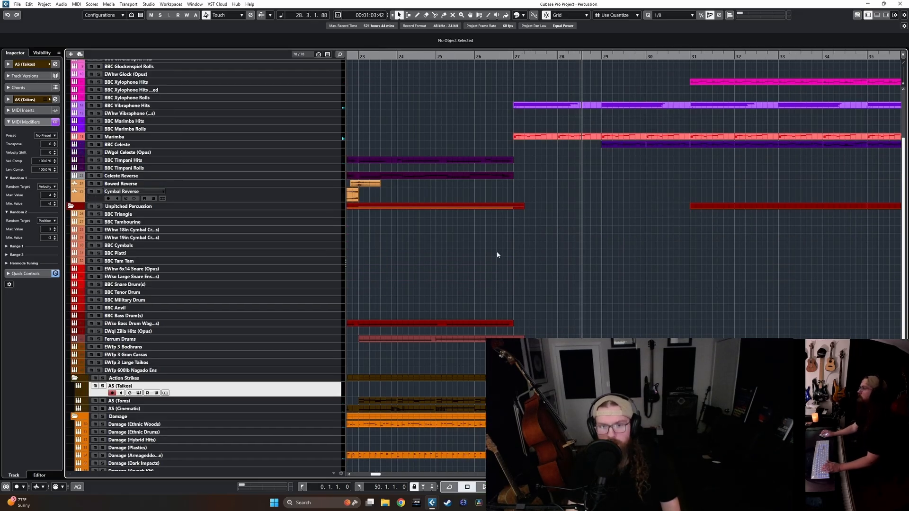
Select the Damage (Plastics) track and play the transition from bar 26 into bar 27, returning to bar 26.
scroll(498, 259, "up", 3)
scroll(482, 262, "up", 3, "ctrl")
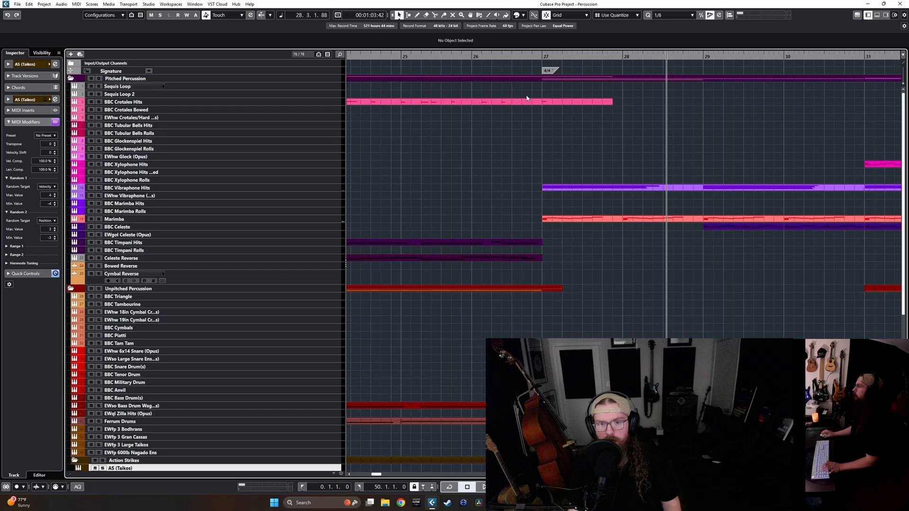
left_click(471, 57)
scroll(482, 229, "down", 6)
scroll(479, 234, "left", 2)
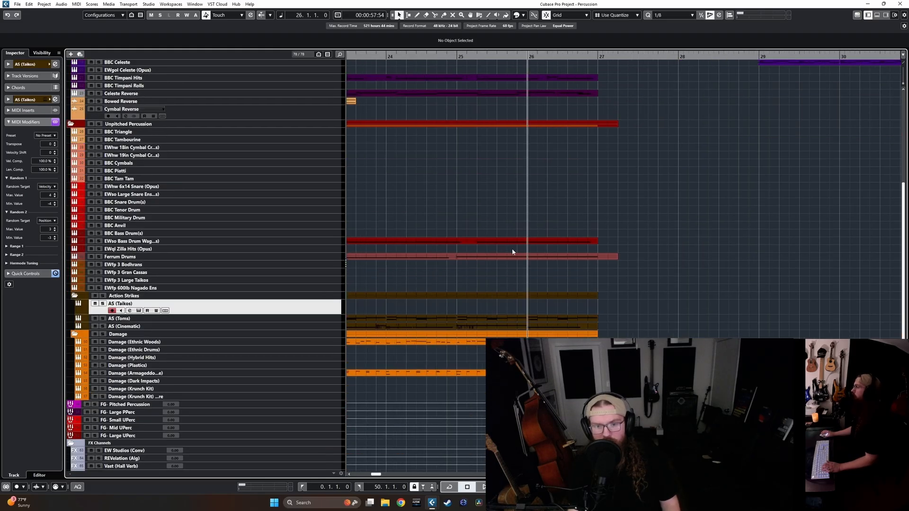
scroll(526, 284, "up", 2, "ctrl")
scroll(589, 296, "up", 2, "ctrl+shift")
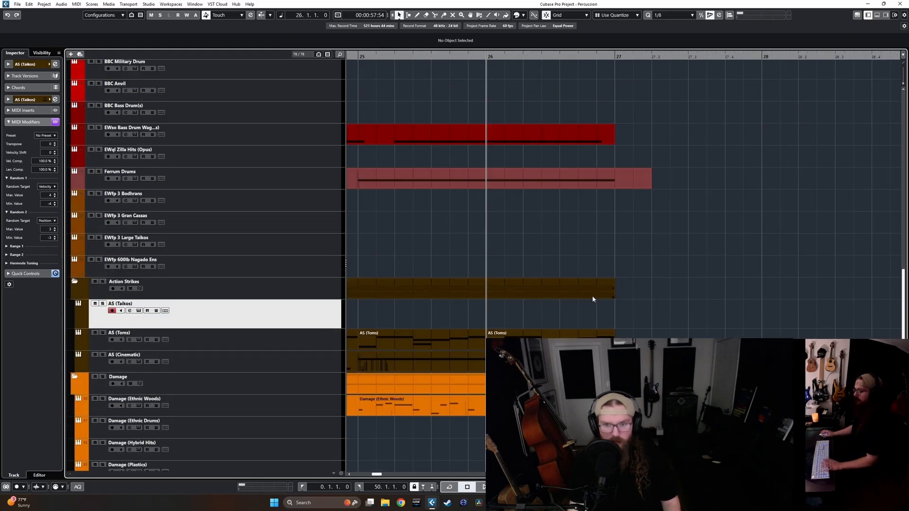
scroll(624, 319, "down", 3)
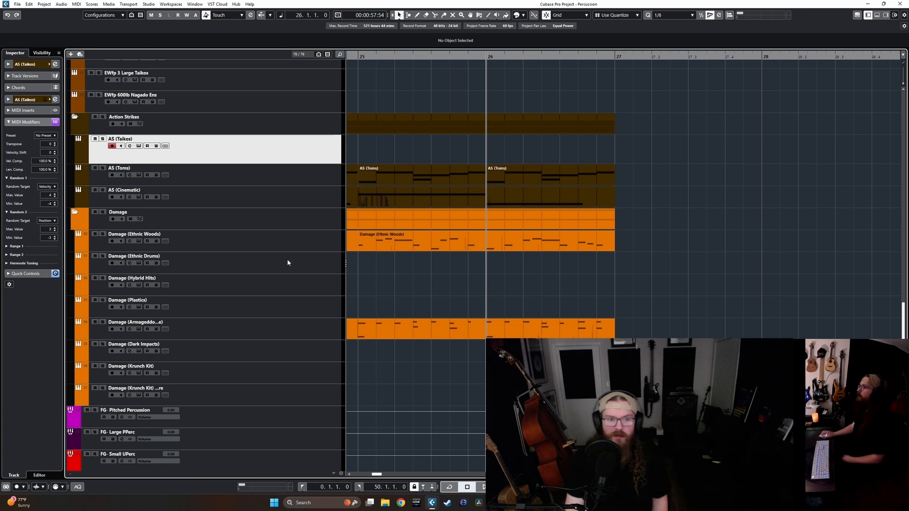
left_click(271, 308)
key("space")
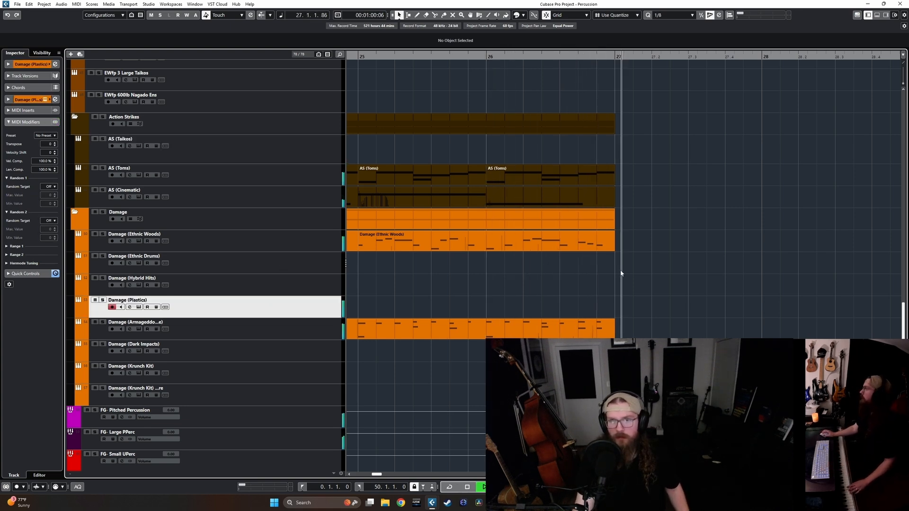
left_click(484, 56)
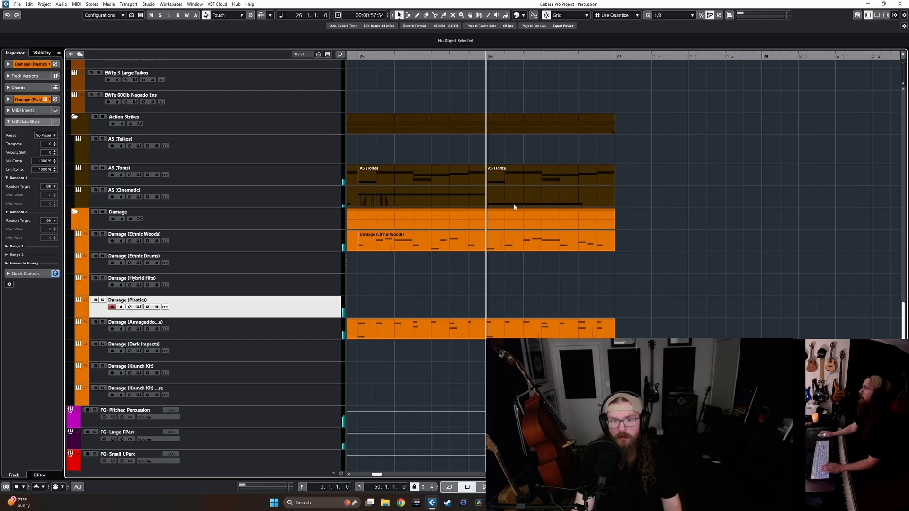
Create an empty part on Damage (Plastics) from 25.7 to bar 27 and set the key editor's quantize value to 1/16.
left_click_drag(470, 305, 596, 305)
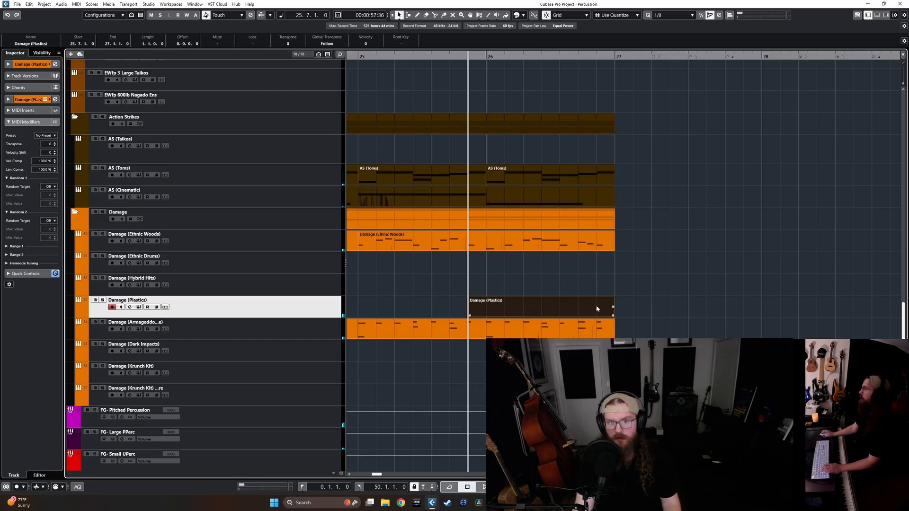
double_click(593, 305)
scroll(589, 295, "up", 3)
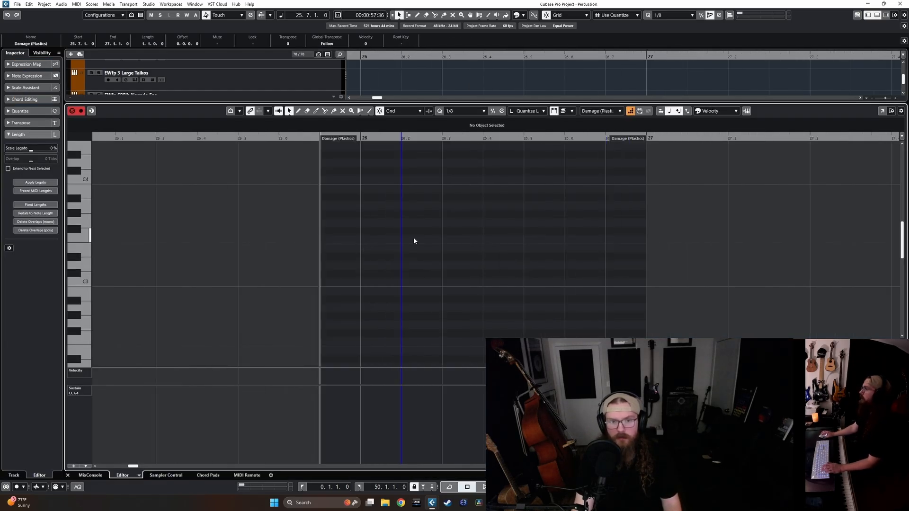
left_click(464, 111)
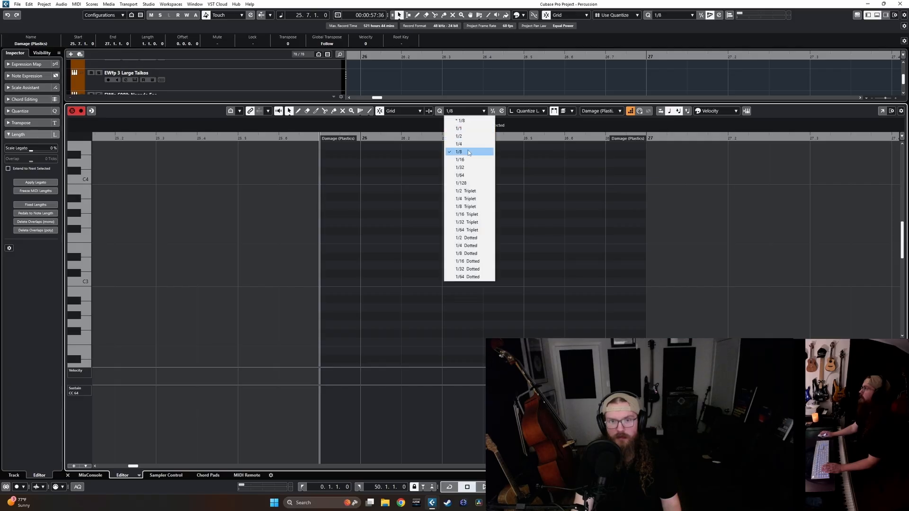
left_click(463, 167)
left_click(464, 111)
left_click(471, 160)
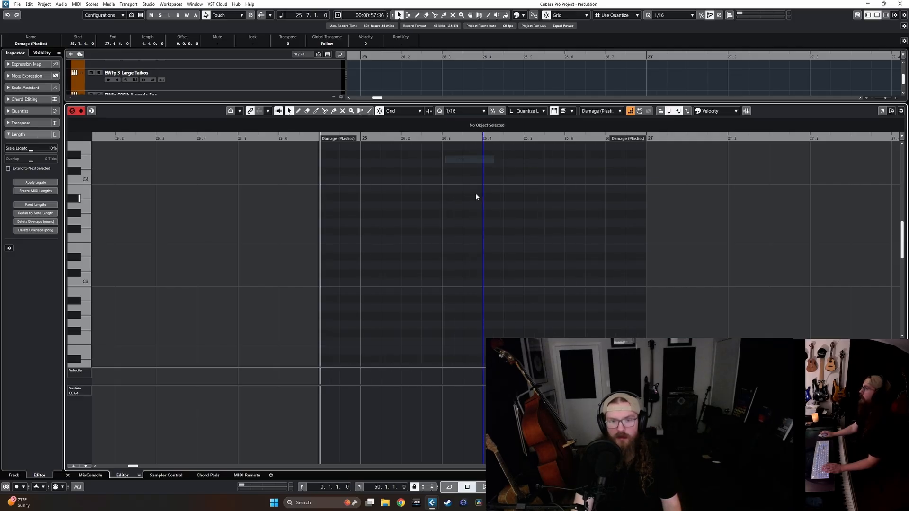
Split the new Damage (Plastics) part at bar 26 and delete the piece before it.
key("Return")
scroll(426, 232, "left", 1)
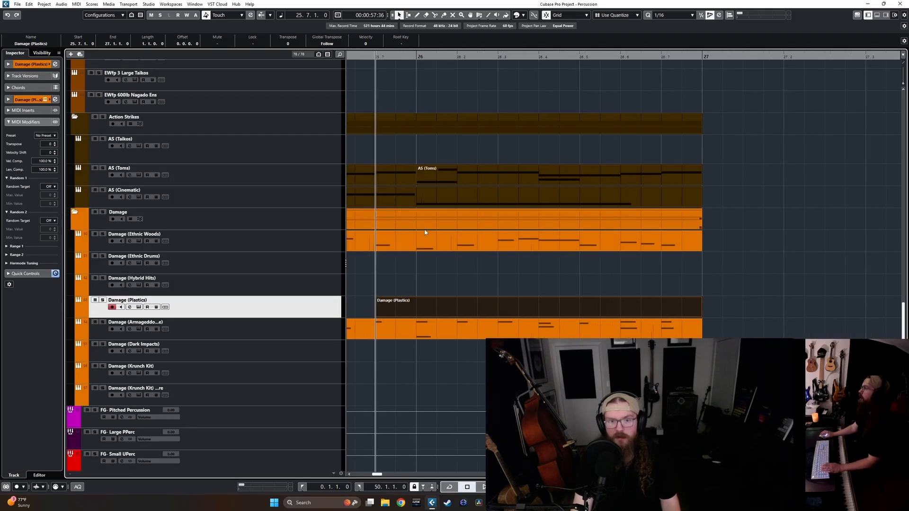
left_click(416, 305, "alt")
left_click(403, 306)
key("Delete")
left_click(433, 306)
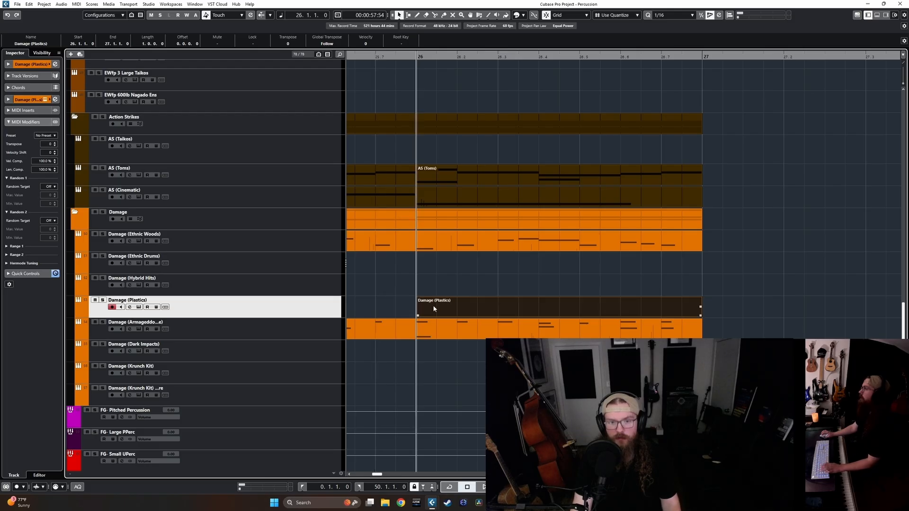
Step-enter alternating C1 and D1 sixteenth notes in the Damage (Plastics) part from bar 26 to bar 27.
key("Return")
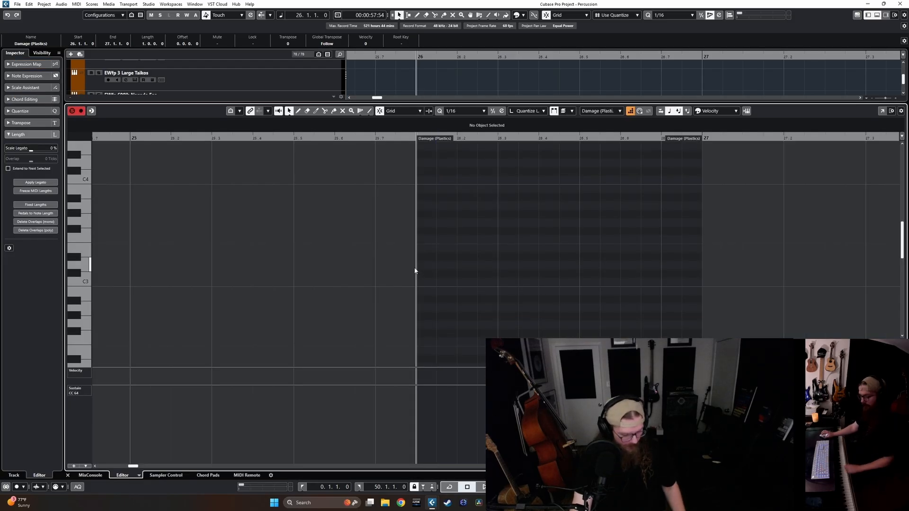
key("space")
scroll(515, 275, "down", 3)
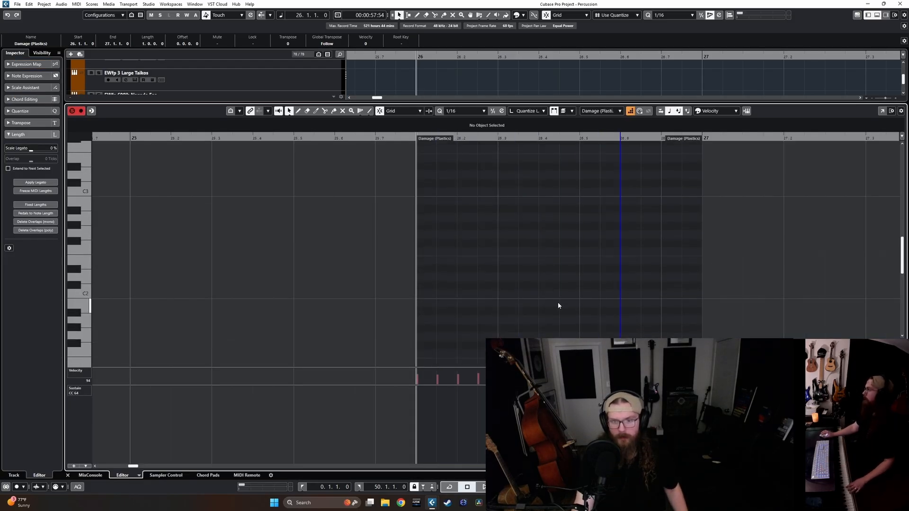
scroll(557, 312, "down", 3)
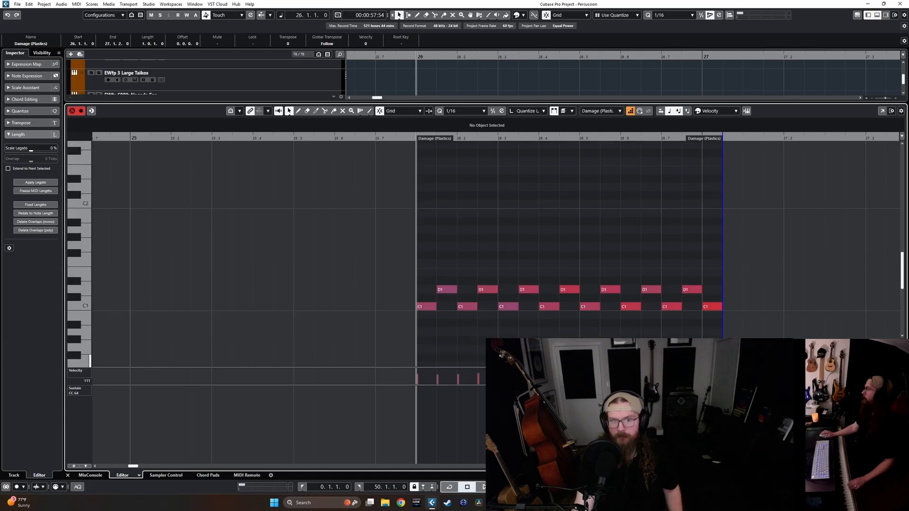
Shape the note velocities into a rising ramp, remove the extra C1 note at bar 27, and play the part from bar 26.
left_click_drag(483, 367, 481, 337)
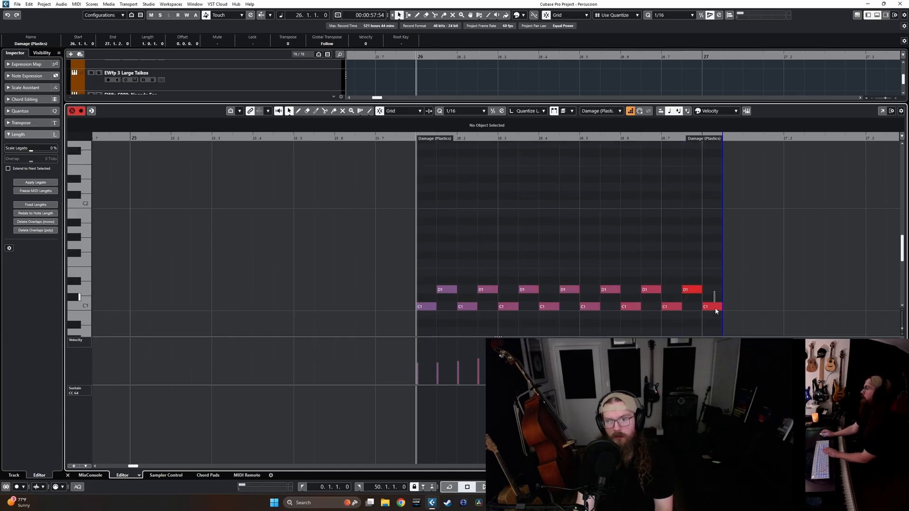
key("Return")
key("space")
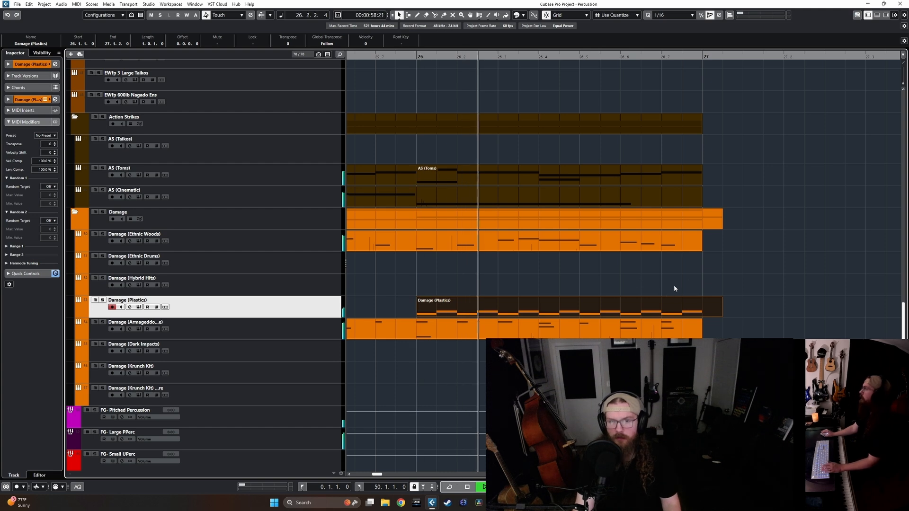
key("space")
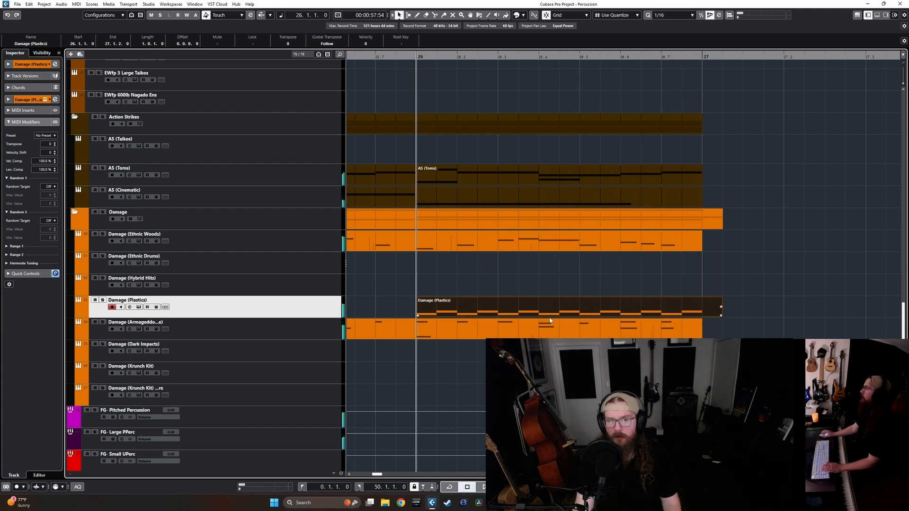
Solo the Damage (Plastics) track while playing bar 26.
key("space")
key("s")
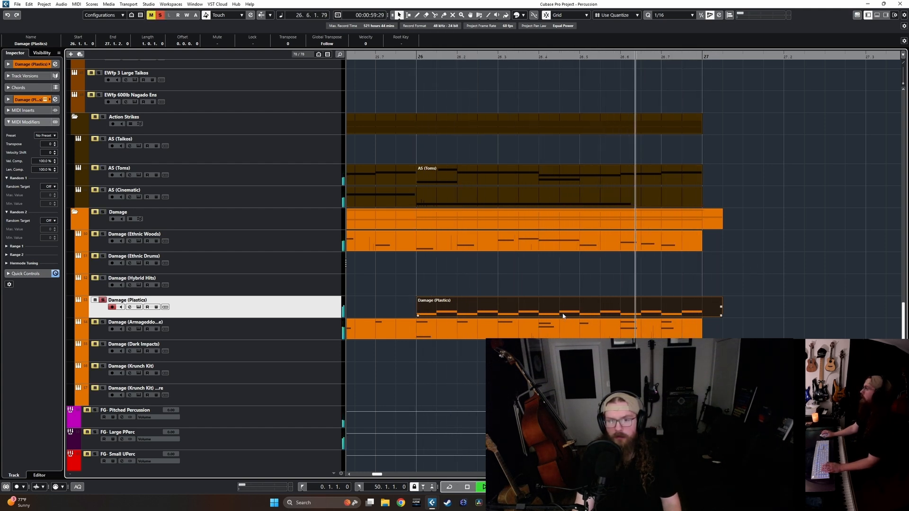
key("space")
Select all notes of the Damage (Plastics) part in the key editor, raise their velocities, and play them from bar 26.
key("Return")
left_click_drag(490, 325, 397, 337)
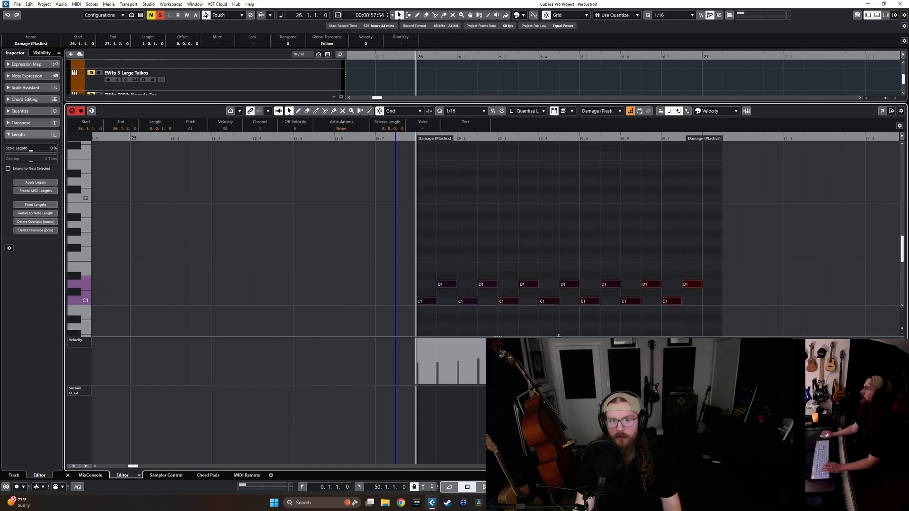
key("space")
left_click(414, 138)
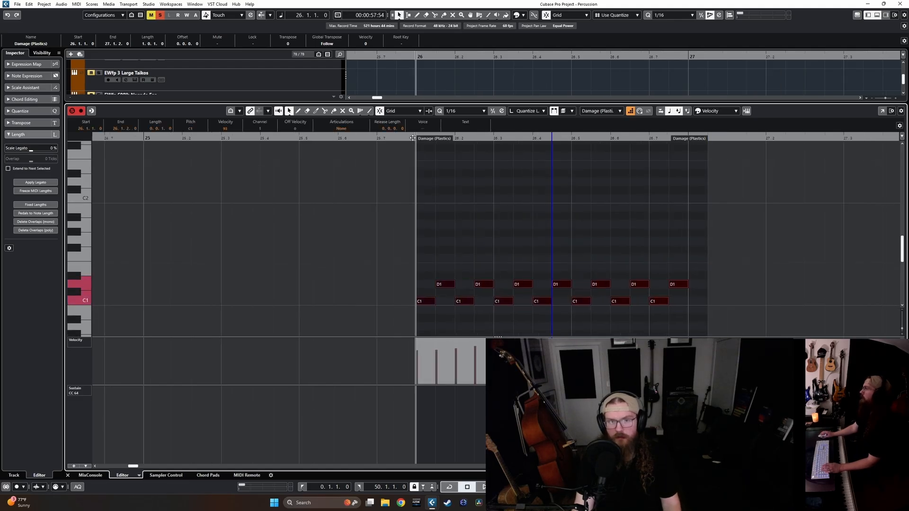
key("space")
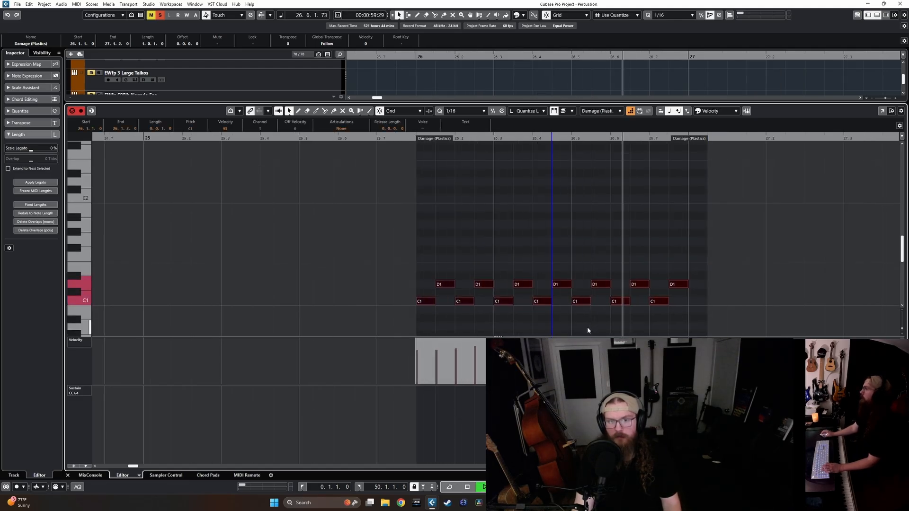
key("space")
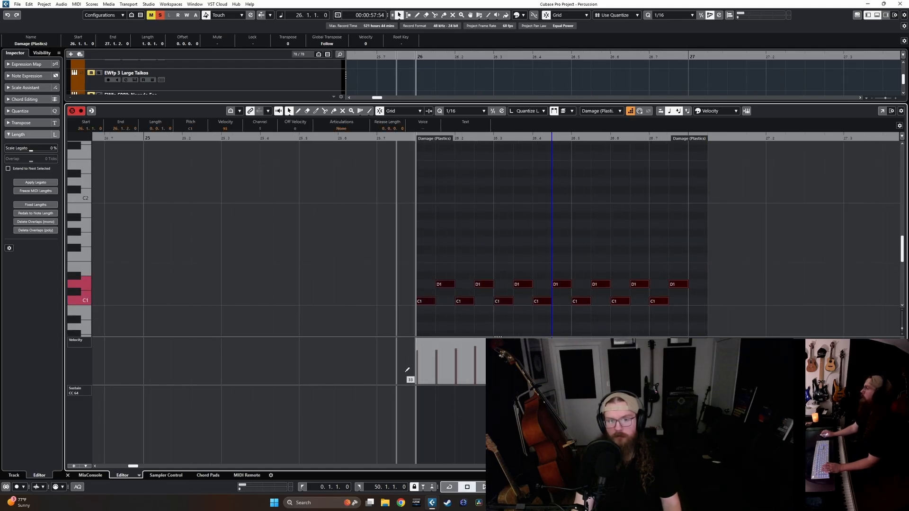
Redraw the Damage (Plastics) note velocities as a rising curve across bar 26 and close the key editor.
left_click(369, 115)
left_click(380, 128)
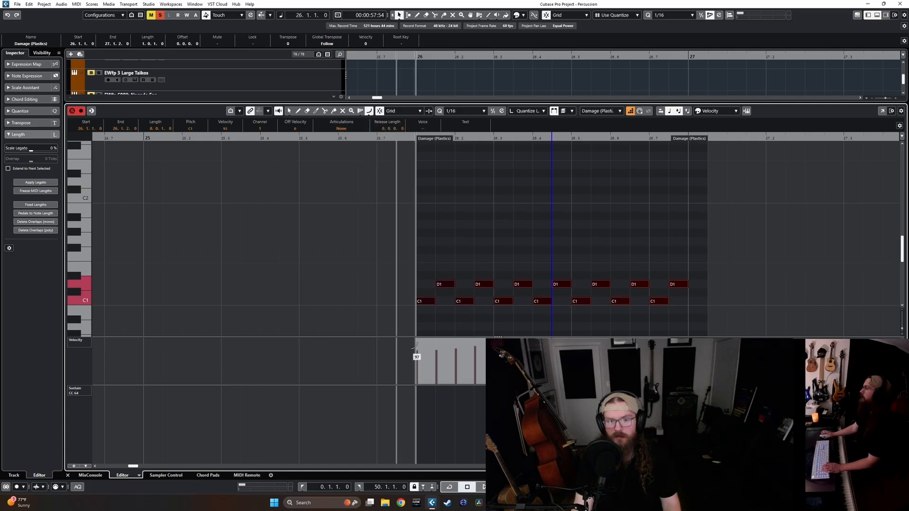
left_click_drag(414, 354, 663, 327)
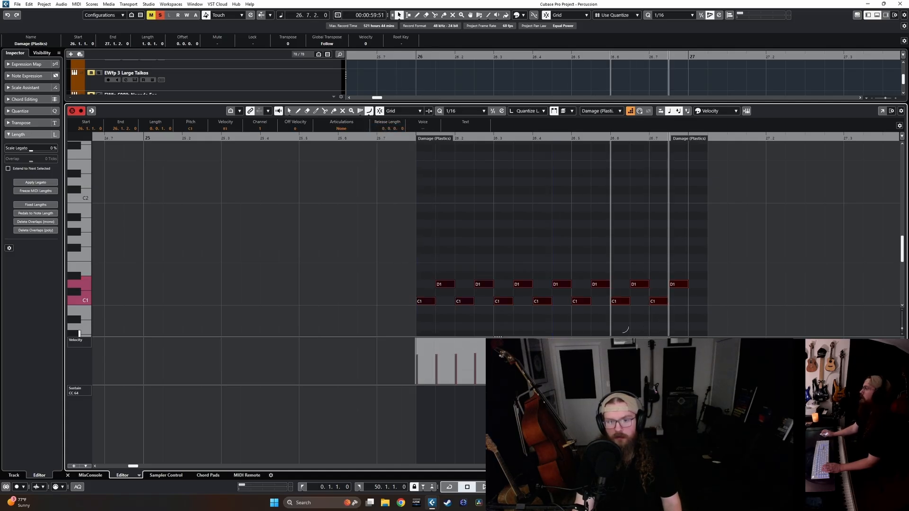
key("ctrl+alt+e")
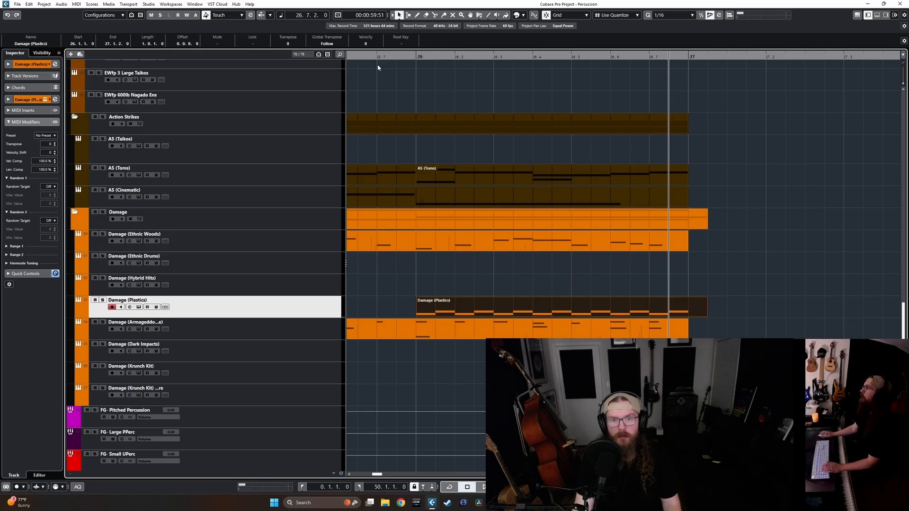
Play the full arrangement from just before bar 26 into bar 27 to hear the plastics fill.
left_click(378, 67)
key("space")
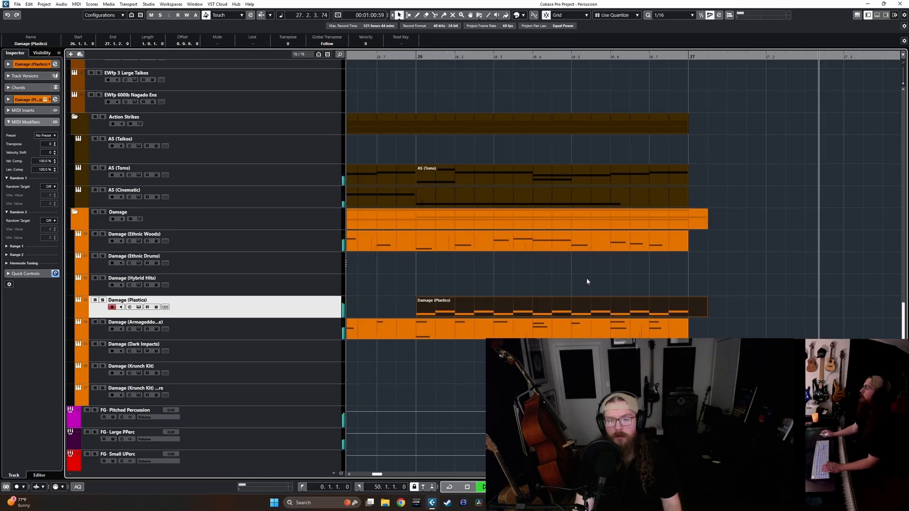
scroll(586, 277, "up", 15)
key("space")
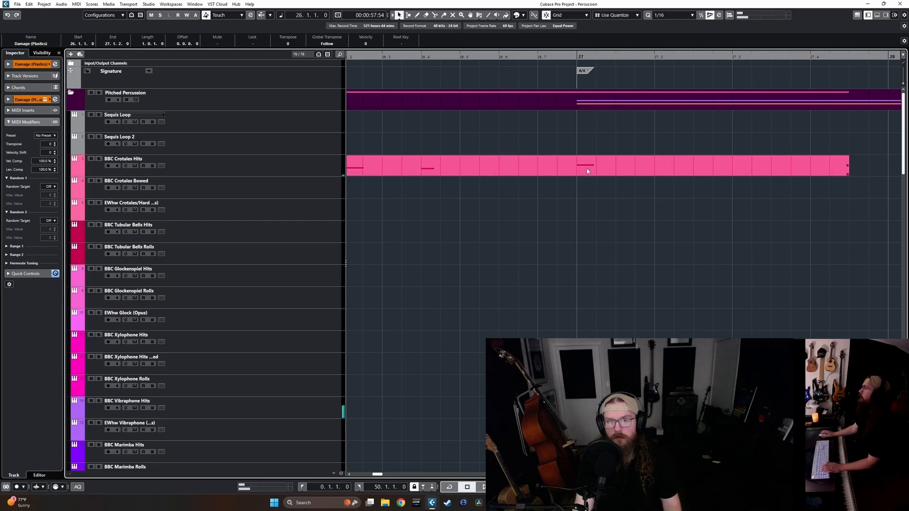
Select the chord notes at bar 27 in the BBC Vibraphone Hits part and extend the part's start back to 26.6.2.
left_click(586, 200)
double_click(589, 408)
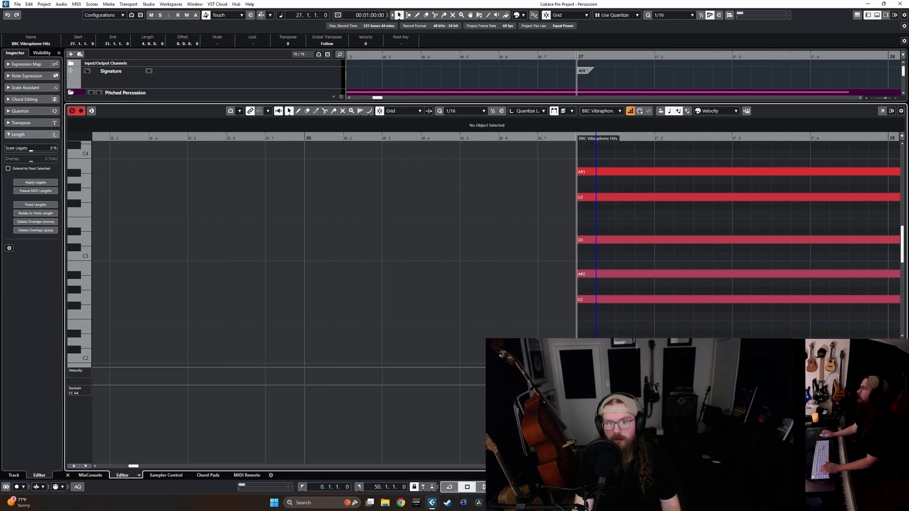
left_click(578, 389)
left_click_drag(606, 331, 577, 179)
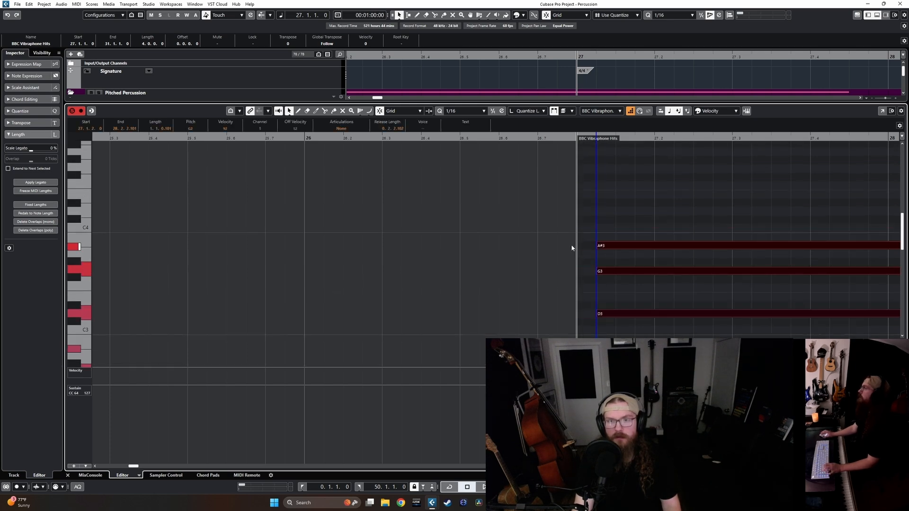
key("Return")
scroll(587, 258, "down", 4)
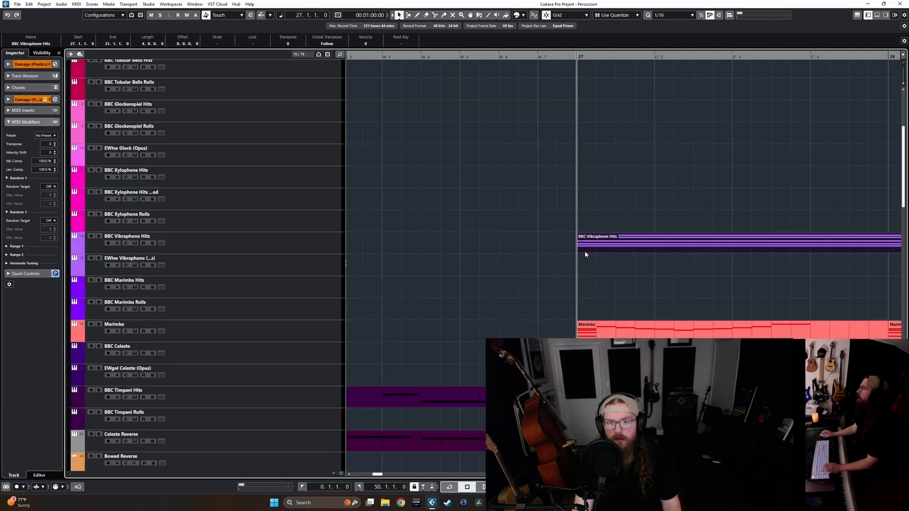
left_click_drag(578, 251, 513, 256)
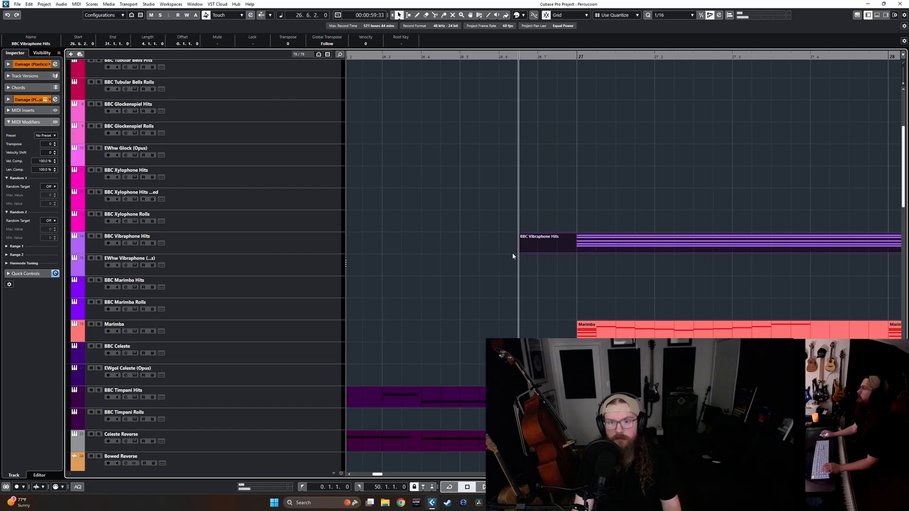
Examine the Marimba part at bar 27 and look through the pitched and unpitched percussion tracks around it.
double_click(587, 330)
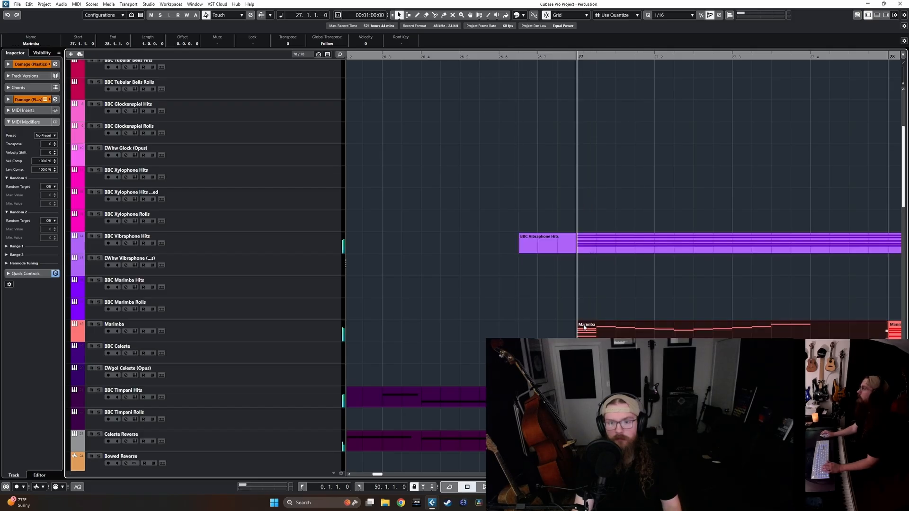
scroll(584, 302, "up", 2)
scroll(583, 236, "down", 5)
key("Return")
scroll(583, 280, "down", 6)
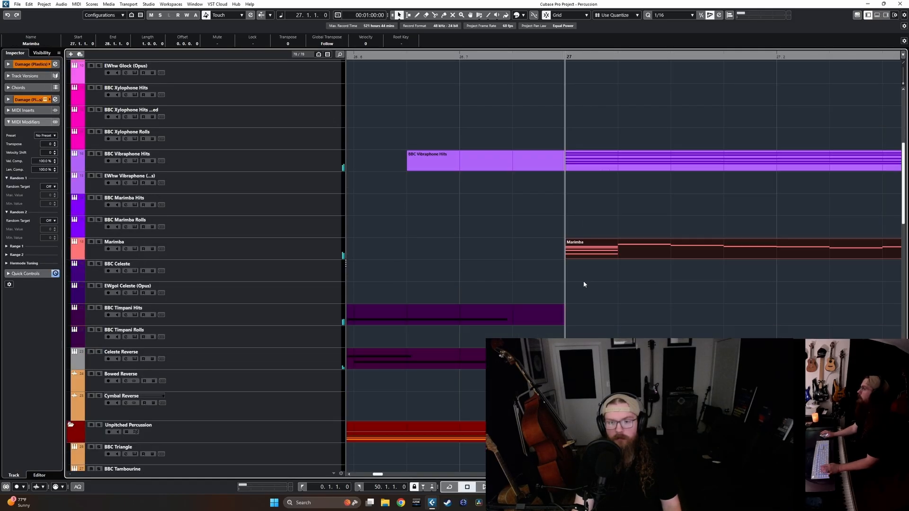
key("g")
key("g")
key("g")
scroll(562, 279, "down", 10)
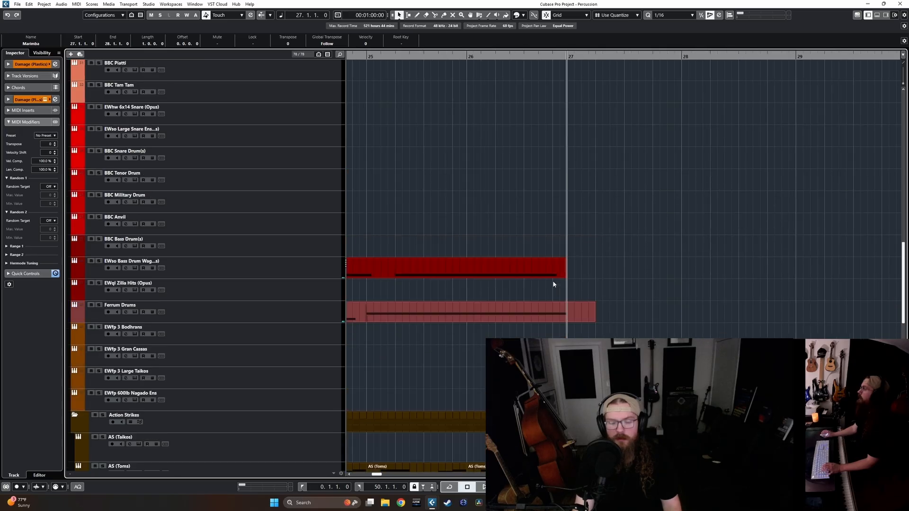
scroll(488, 294, "up", 8)
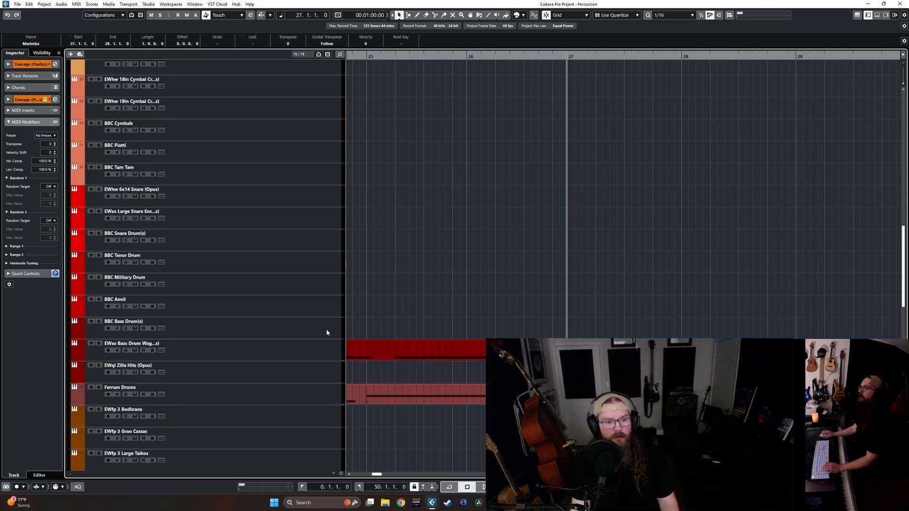
scroll(308, 337, "down", 2)
scroll(483, 304, "up", 8)
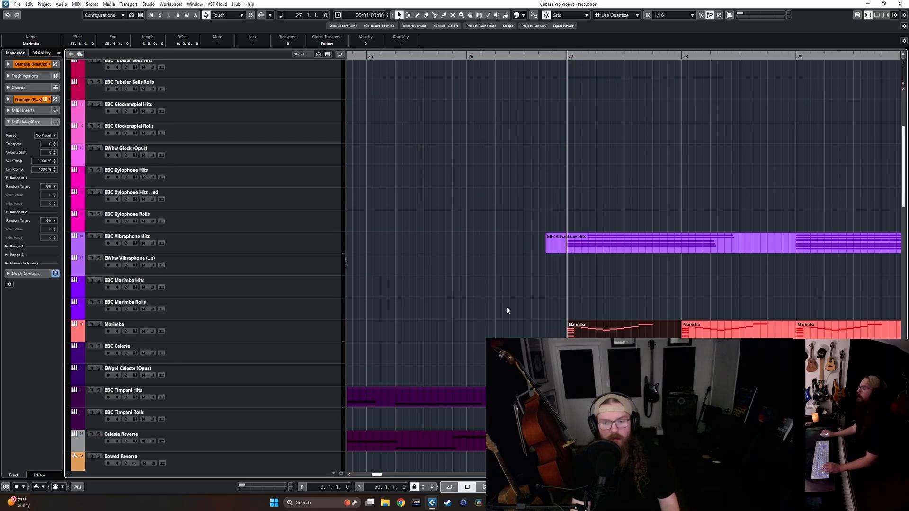
scroll(507, 189, "up", 4)
scroll(501, 278, "down", 10)
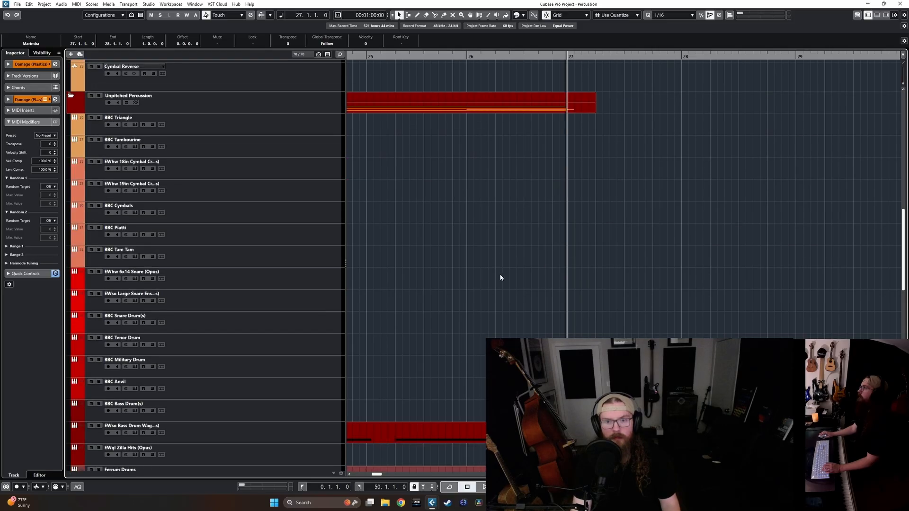
Place a copy of the cymbal reverse clip on the Cymbal Reverse track from 26.4.1 up to bar 27.
scroll(506, 251, "down", 5)
scroll(505, 251, "up", 10)
left_click_drag(451, 322, 553, 320)
Try the new cymbal reverse clip with its transpose set to 19, playing it from 26.4 into bar 27.
scroll(512, 322, "up", 5)
scroll(553, 320, "up", 3)
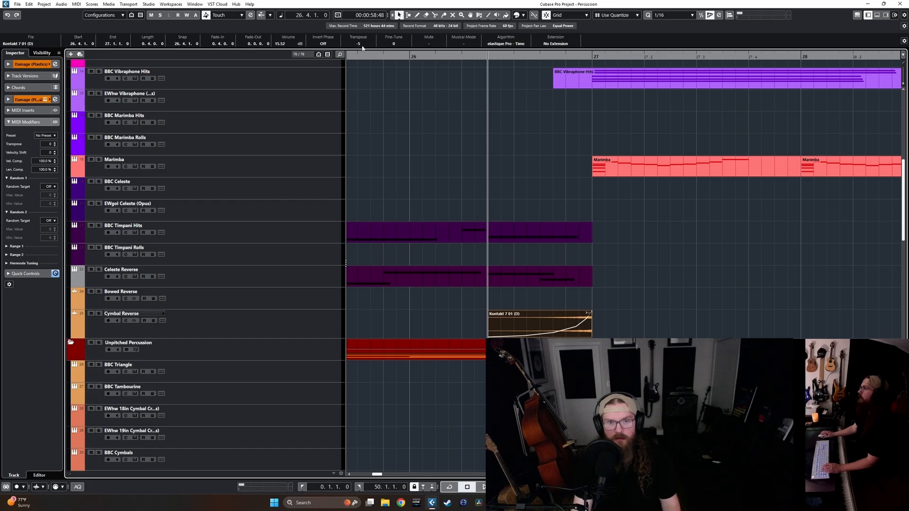
key("space")
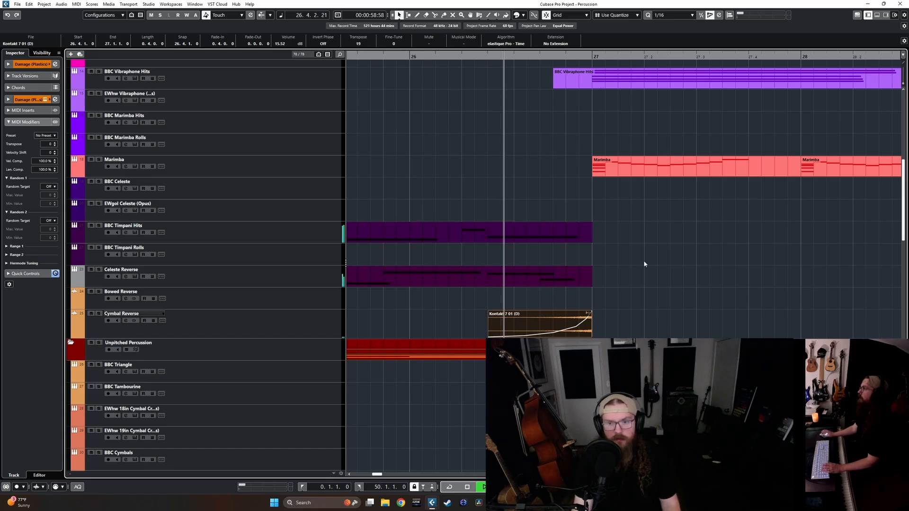
left_click(643, 260)
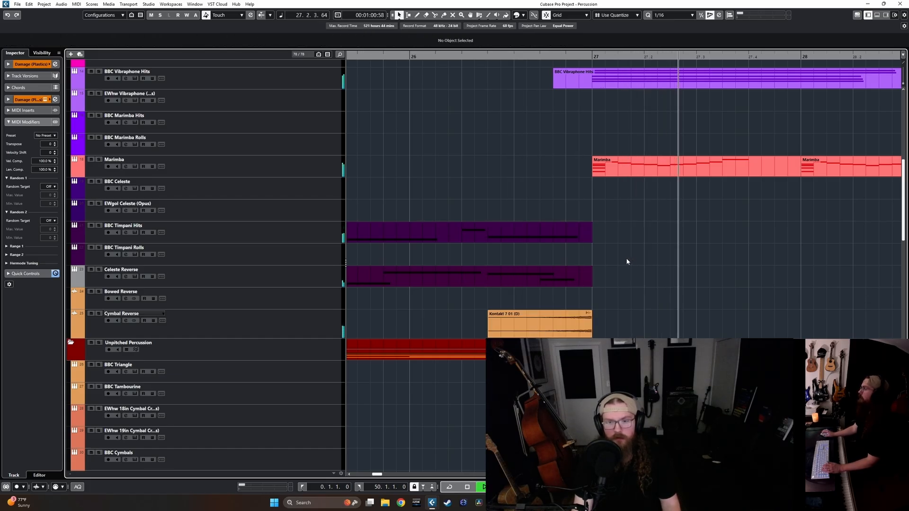
left_click(460, 57)
key("space")
Set the transpose of the cymbal reverse clip before bar 27 to 12 and play it from bar 26.
left_click(539, 324)
key("l")
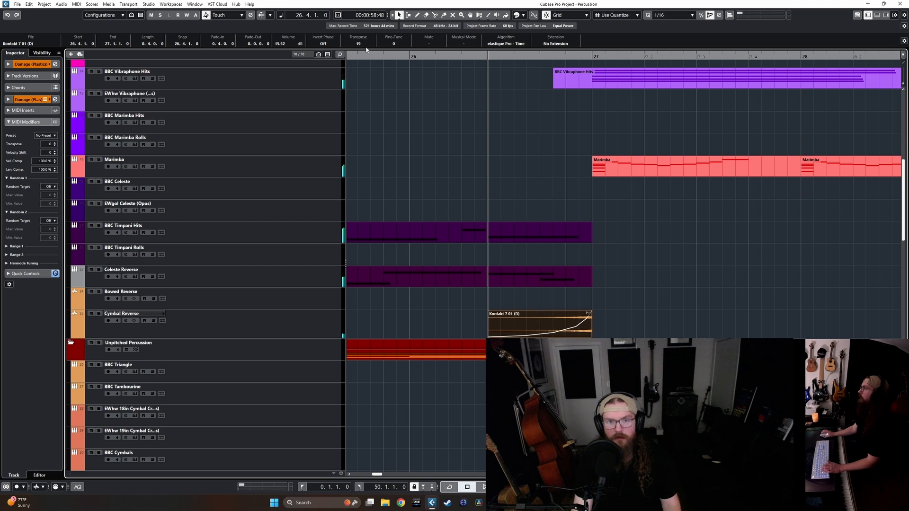
left_click(408, 55)
key("space")
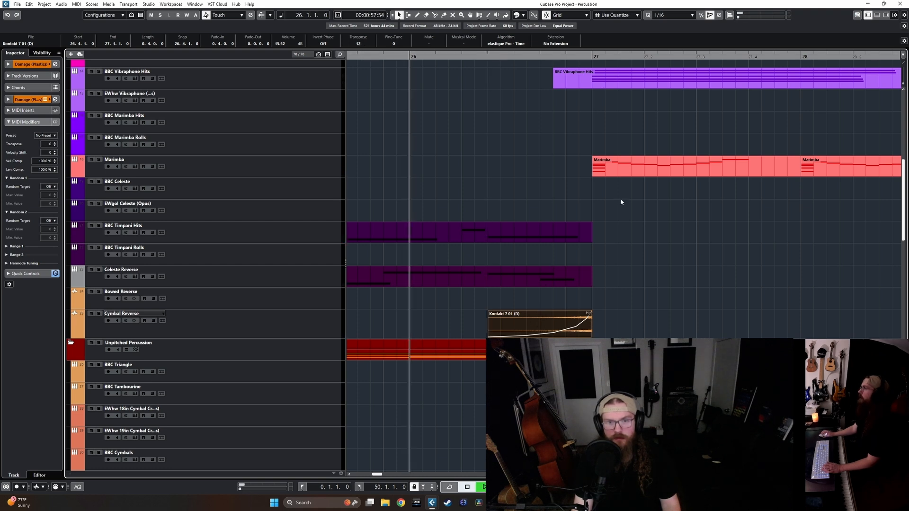
left_click(655, 229)
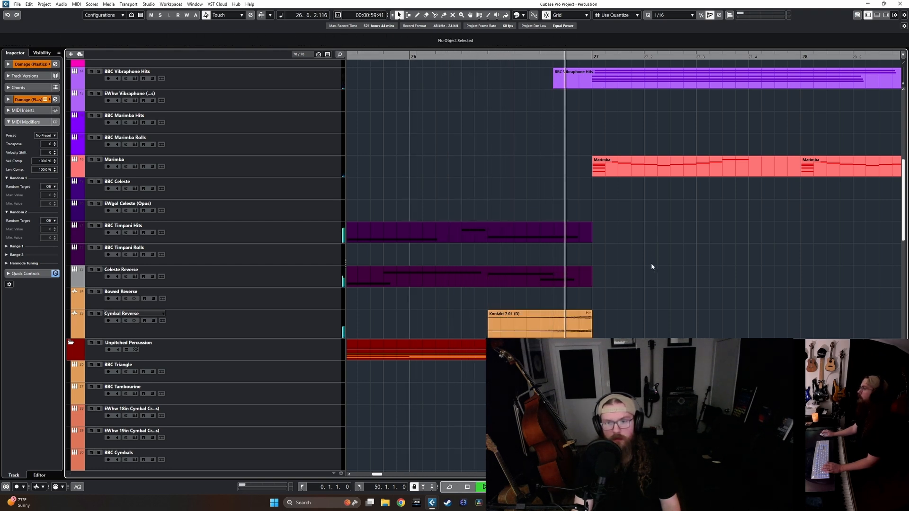
scroll(624, 296, "down", 2, "ctrl")
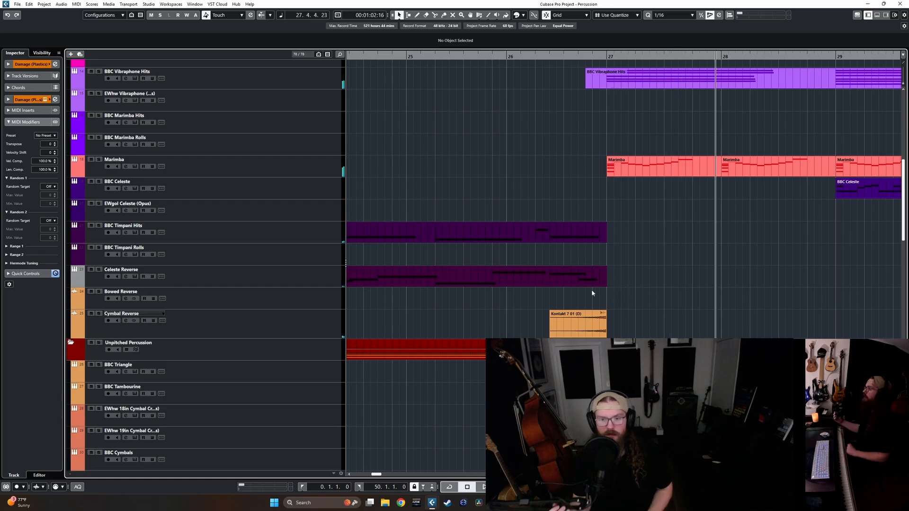
Add a Kontakt 7 instrument track below the Bowed Reverse track and switch Kontakt to its library list and rack view.
left_click(289, 318)
left_click(271, 306)
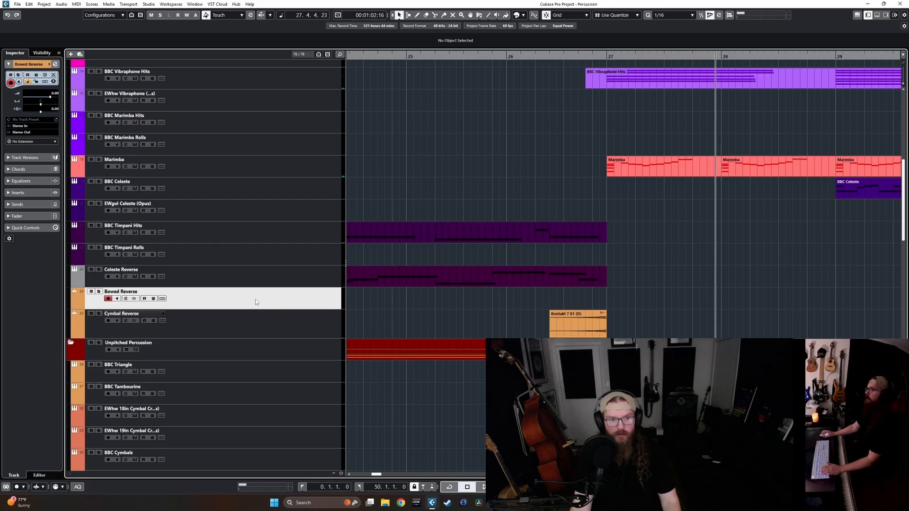
left_click(70, 54)
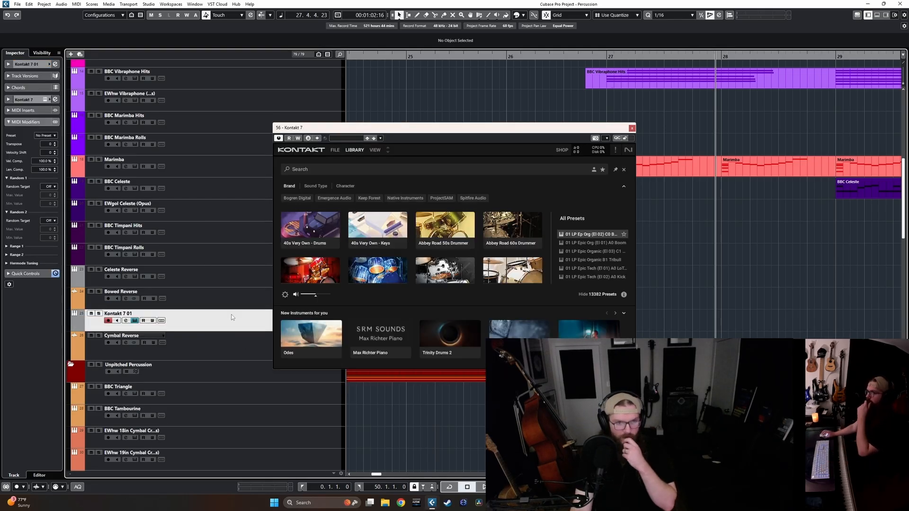
left_click(375, 150)
left_click(375, 158)
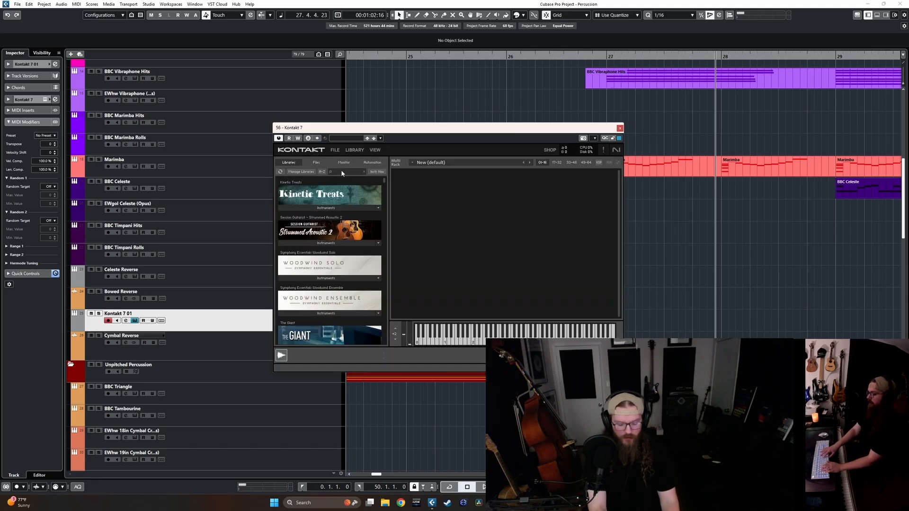
Filter the Kontakt libraries by "dru" and load AR Modern White Kit Full from Abbey Road Modern Drummer.
left_click(342, 172)
type("dru")
scroll(337, 274, "down", 2)
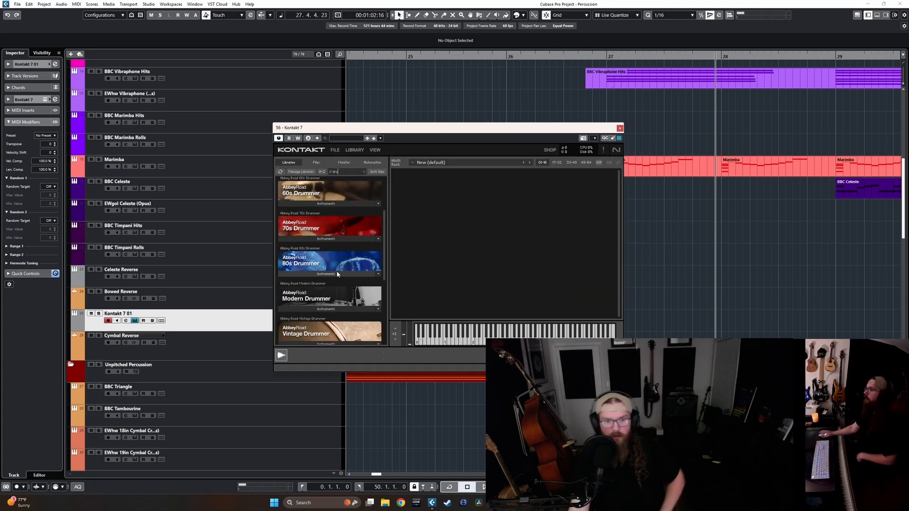
scroll(337, 274, "down", 2)
left_click(320, 268)
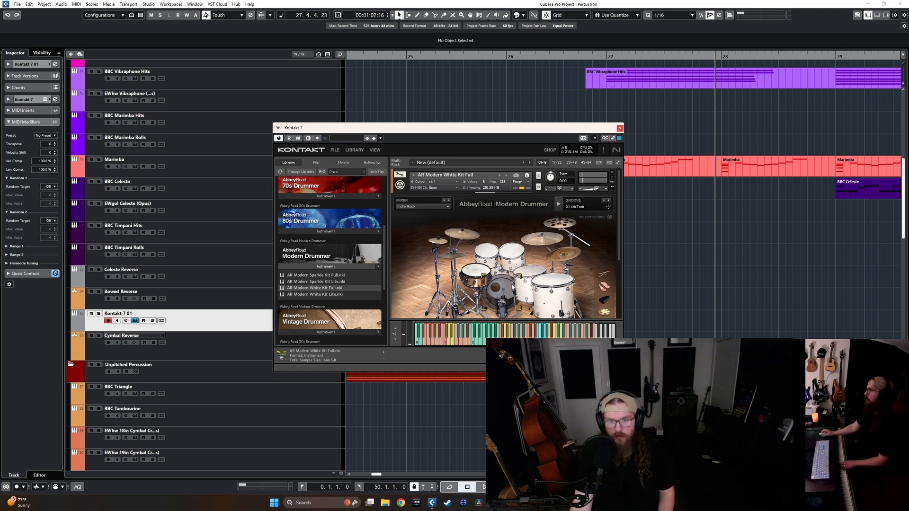
Replace the loaded drum kit with AR Modern Sparkle Kit Full and close the Kontakt window.
scroll(513, 287, "down", 1)
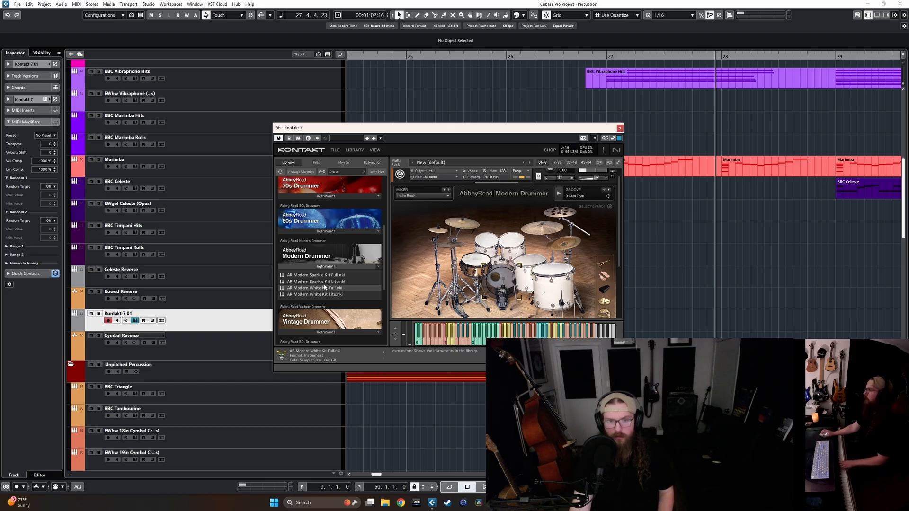
left_click_drag(324, 276, 405, 271)
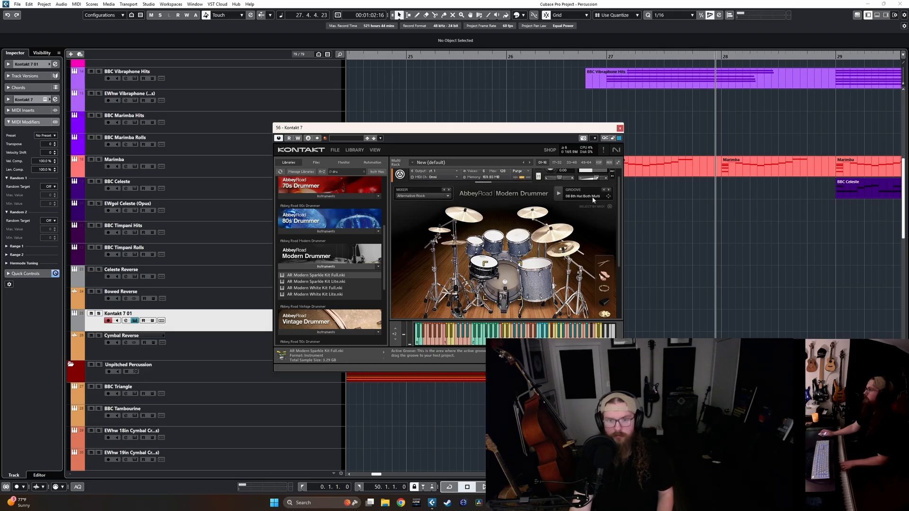
left_click(619, 128)
Record a drum kit note at bar 27 on the Kontakt 7 01 track, starting from 25.4.
left_click(459, 58)
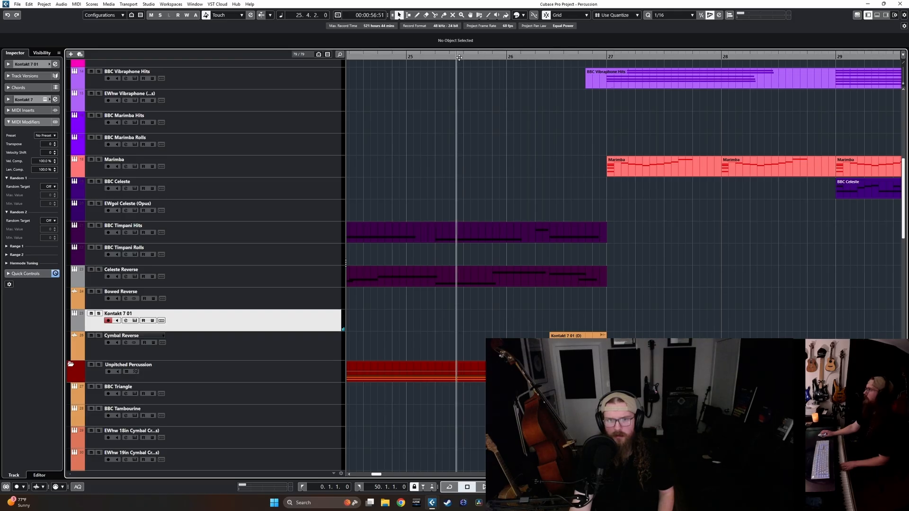
key("KP_Multiply")
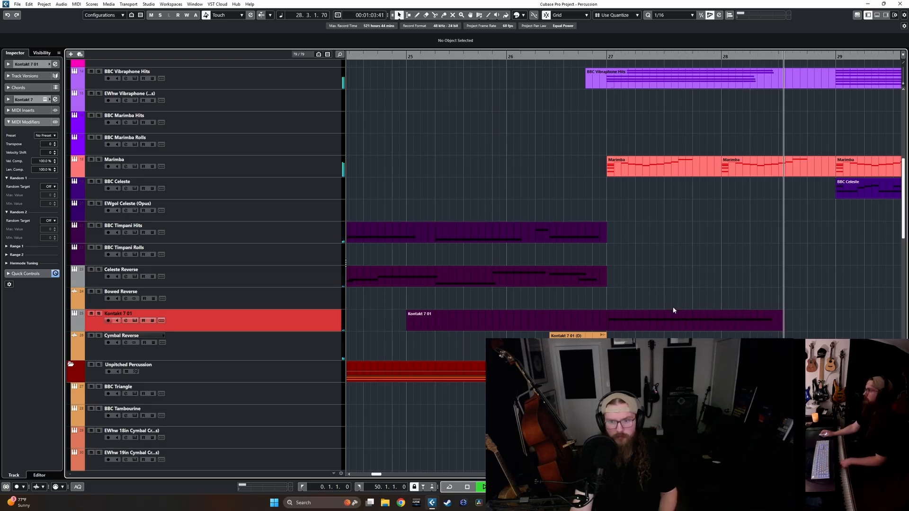
key("space")
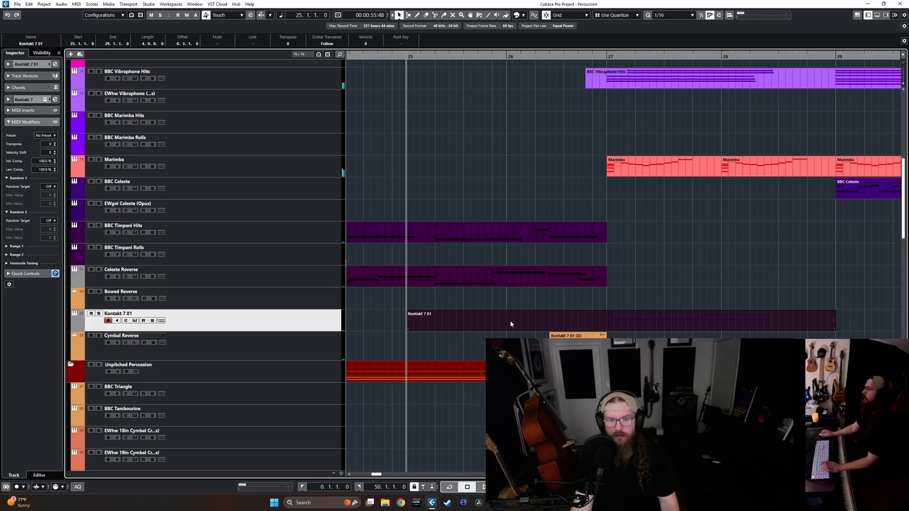
Render the recorded Kontakt 7 01 part to an audio clip with its volume at 8.35, and select both Kontakt 7 01 tracks.
right_click(536, 321)
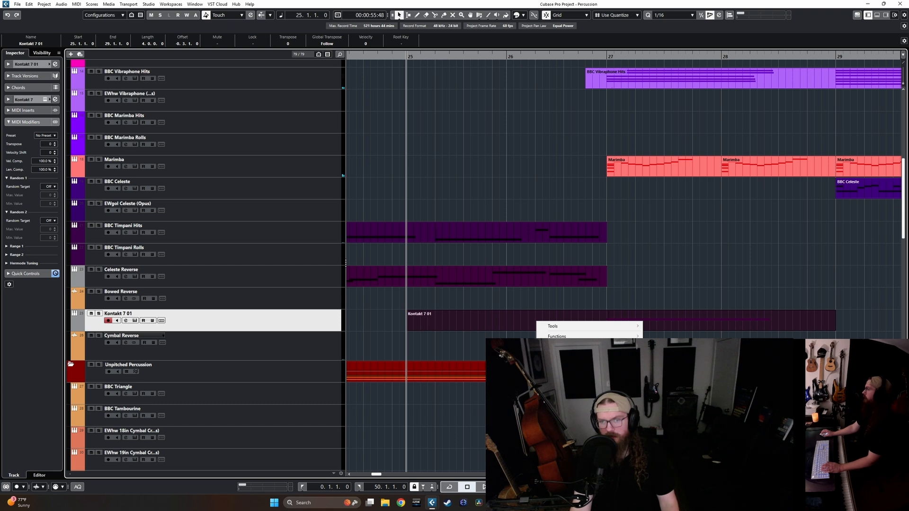
left_click(682, 400)
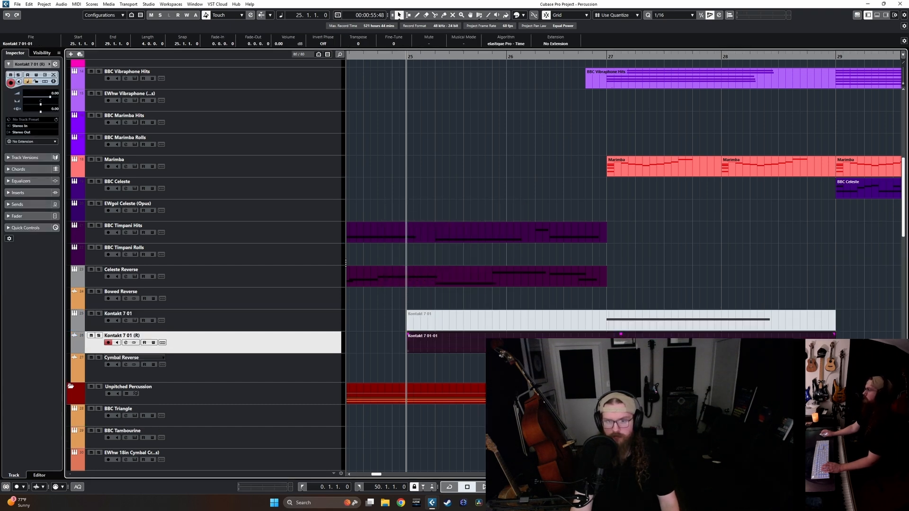
left_click(621, 302)
left_click(316, 327, "shift")
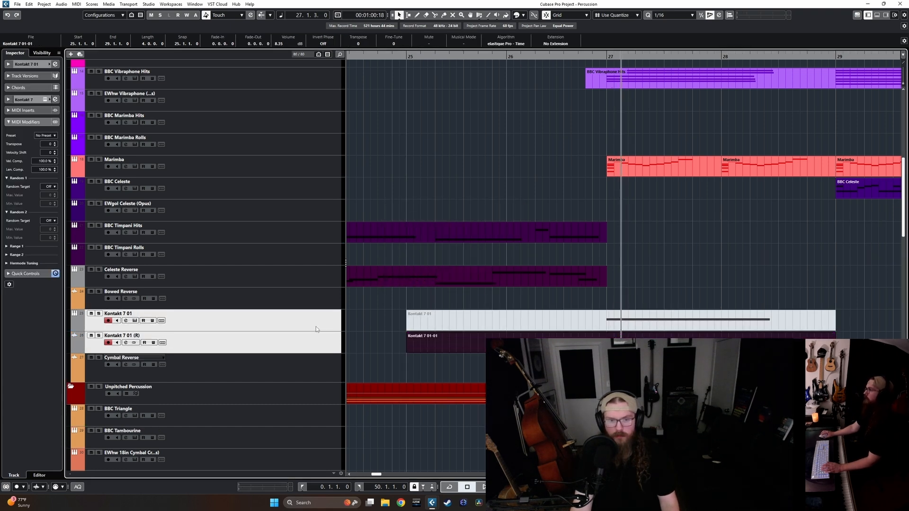
Colour both Kontakt 7 01 tracks light orange-red from the track colour palette.
left_click(523, 16)
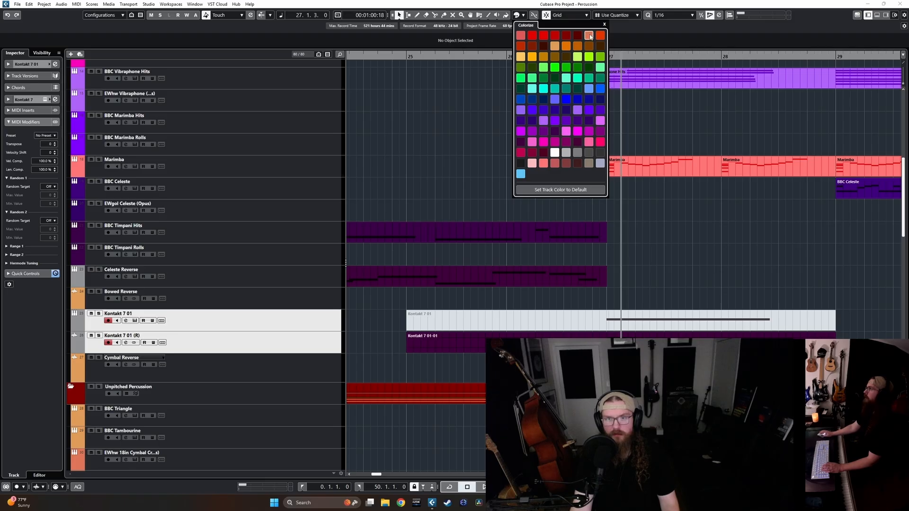
left_click(590, 36)
left_click(688, 280)
Discard the rendered Kontakt 7 01-01 clip's portion before bar 27 and fit the remainder to span 26.3.2 to bar 27.
left_click(663, 342)
key("l")
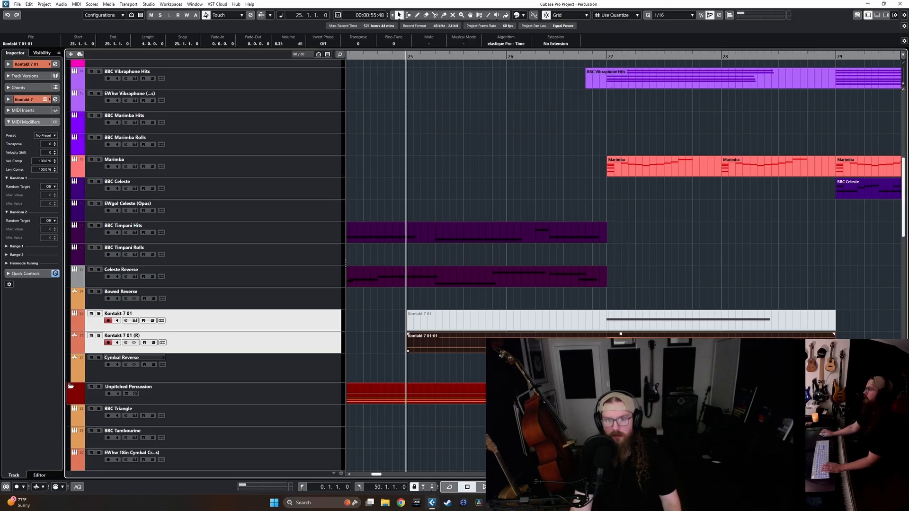
left_click(607, 343, "alt")
left_click(576, 343)
key("Delete")
key("l")
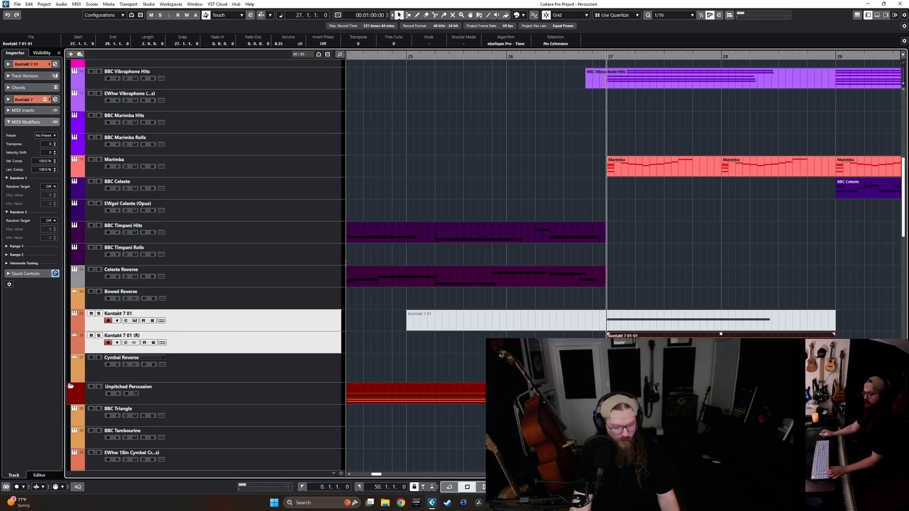
left_click_drag(709, 347, 481, 347)
left_click_drag(379, 351, 543, 351)
Split the Kontakt 7 01 MIDI part at bar 27 and delete the empty piece before it.
left_click(544, 322)
key("4")
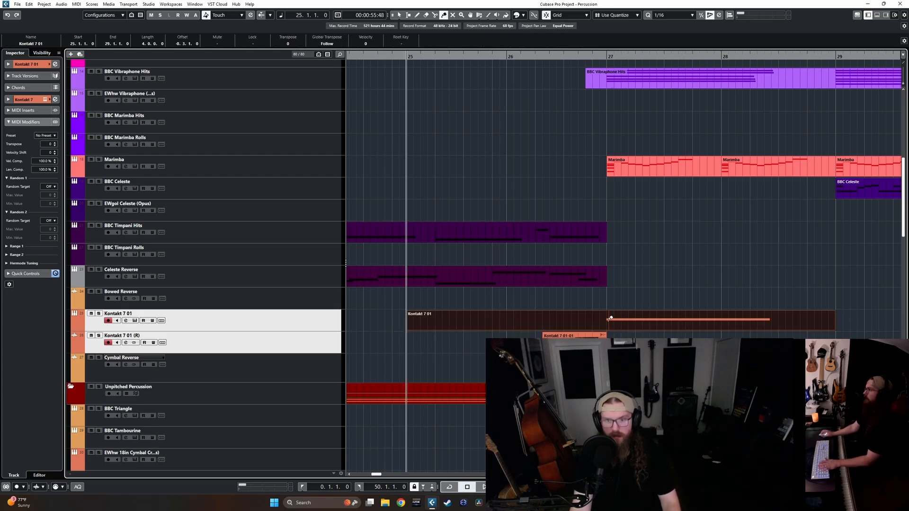
key("3")
left_click(608, 323)
key("1")
left_click(599, 323)
key("Delete")
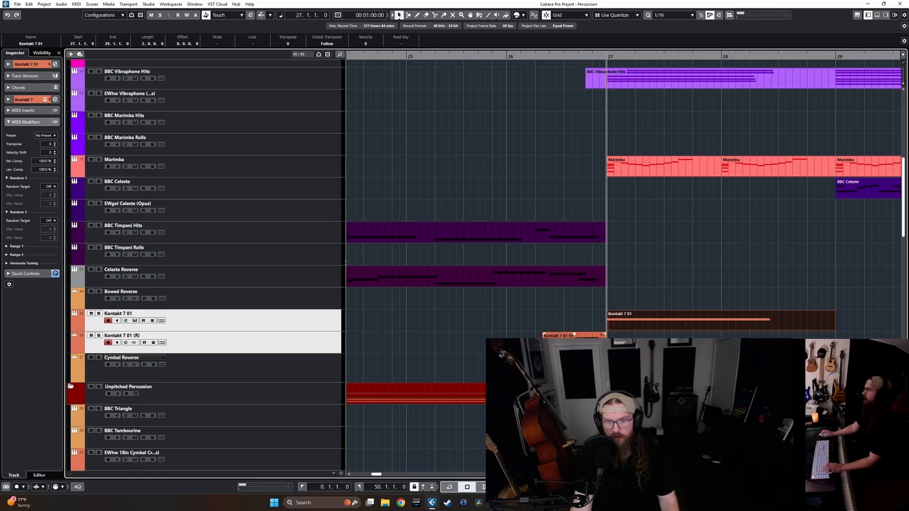
Rename the Kontakt 7 01 (R) track as Cymbal Rreverse 2.
left_click(579, 345)
left_click(580, 369)
left_click(297, 345)
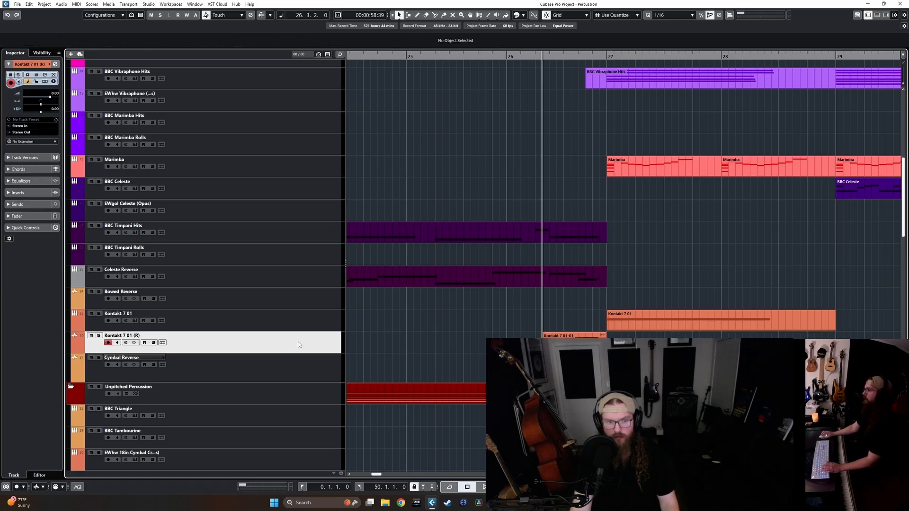
double_click(131, 337)
type("Cymbal")
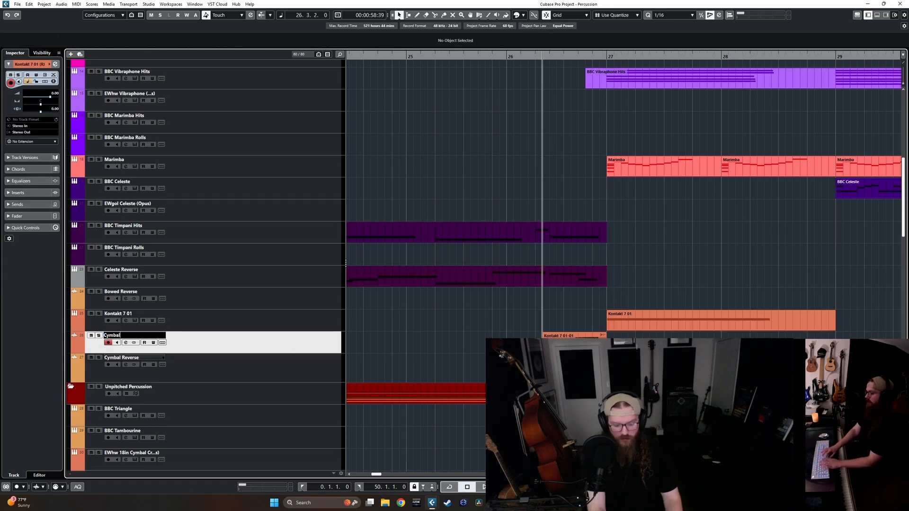
type(" Rreverse 21")
key("Return")
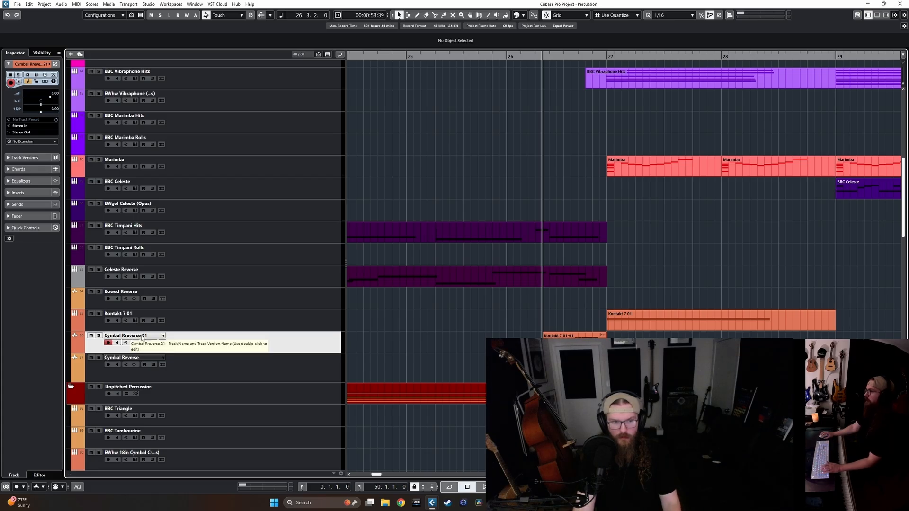
double_click(132, 336)
left_click(146, 335)
key("BackSpace")
key("Return")
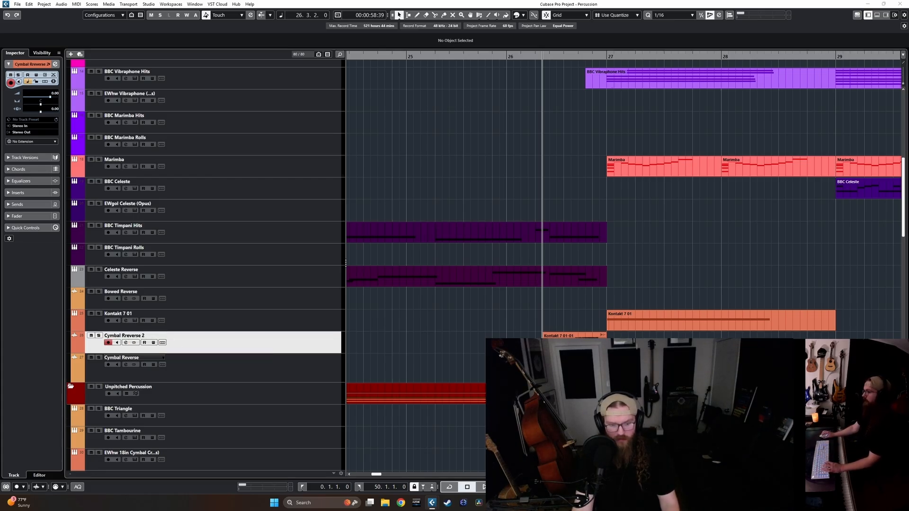
Load Vast with the Lush Synth Hall preset as an insert on Cymbal Rreverse 2 and audition the track soloed.
key("s")
key("space")
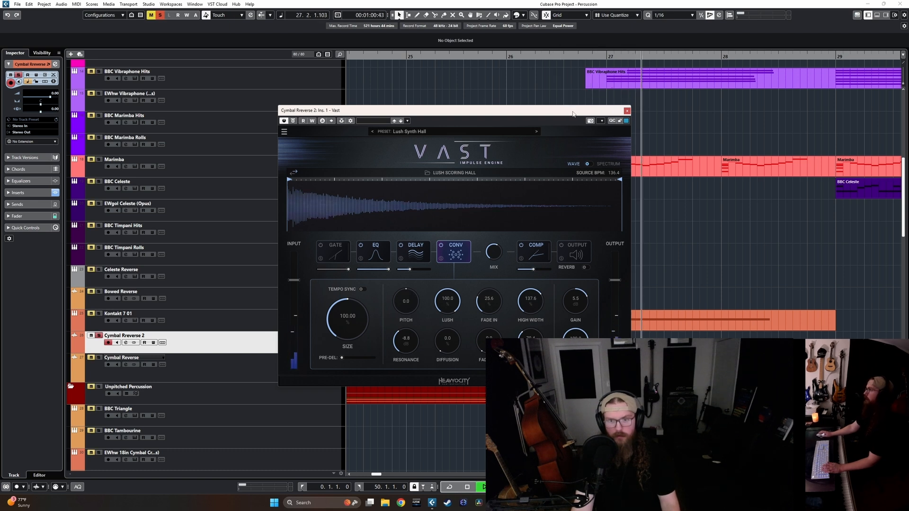
left_click(627, 111)
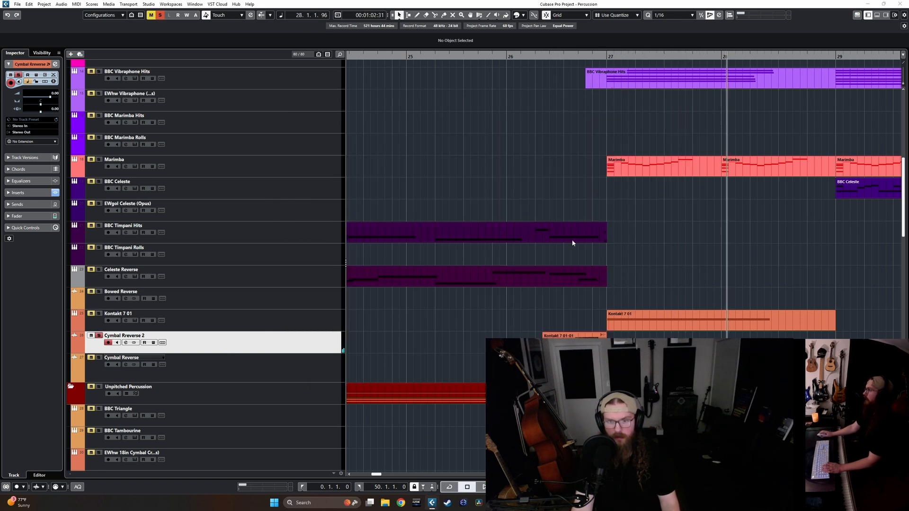
key("space")
Solo Kontakt 7 01 together with Cymbal Rreverse 2 and play both from bar 26.
key("s")
left_click(302, 319, "ctrl")
key("s")
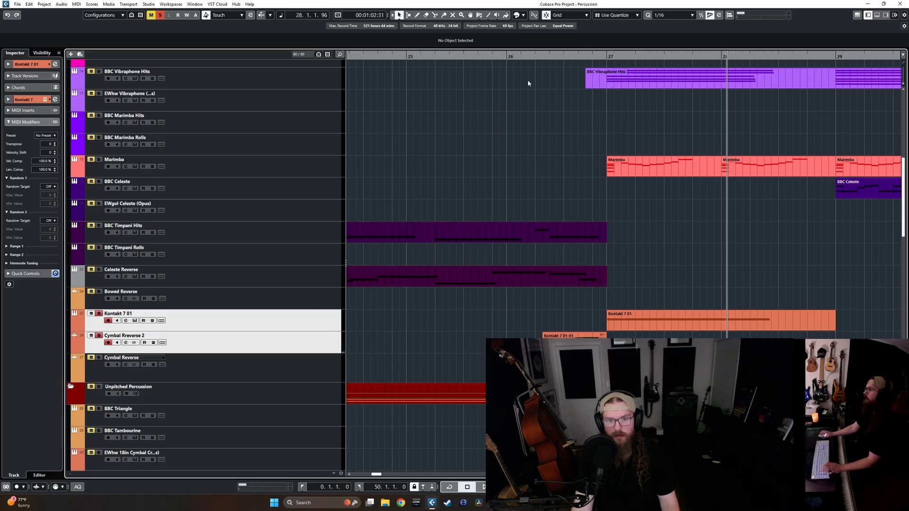
left_click(507, 56)
key("space")
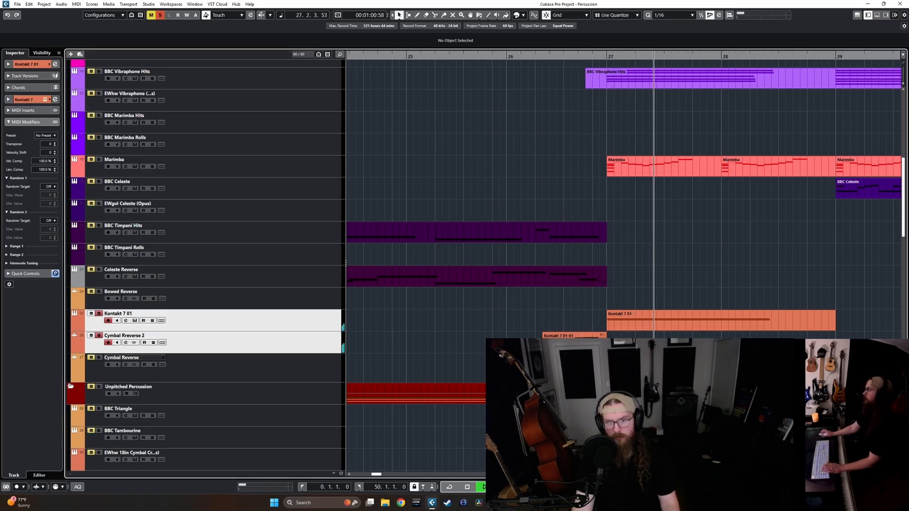
key("space")
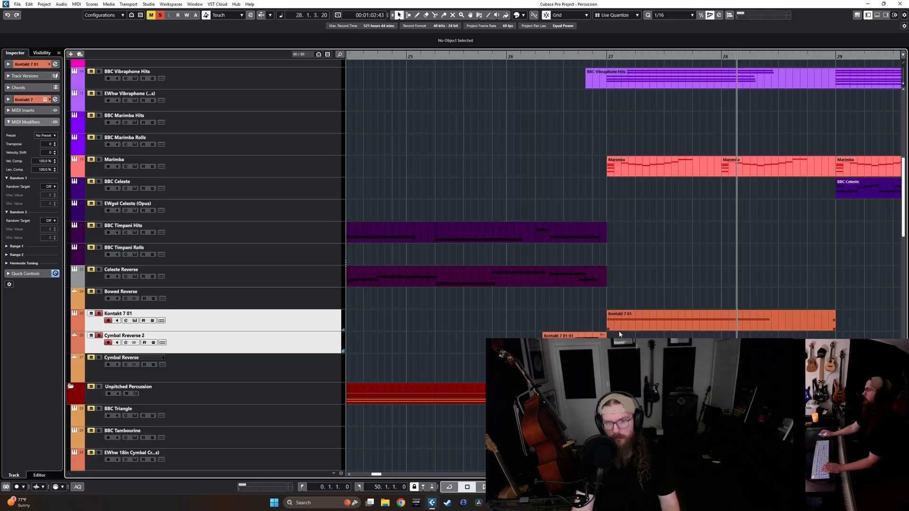
Check how the Cymbal Rreverse 2 clip meets the Kontakt 7 01 part at bar 27, and unsolo both tracks.
scroll(609, 333, "up", 5)
left_click(601, 321)
key("l")
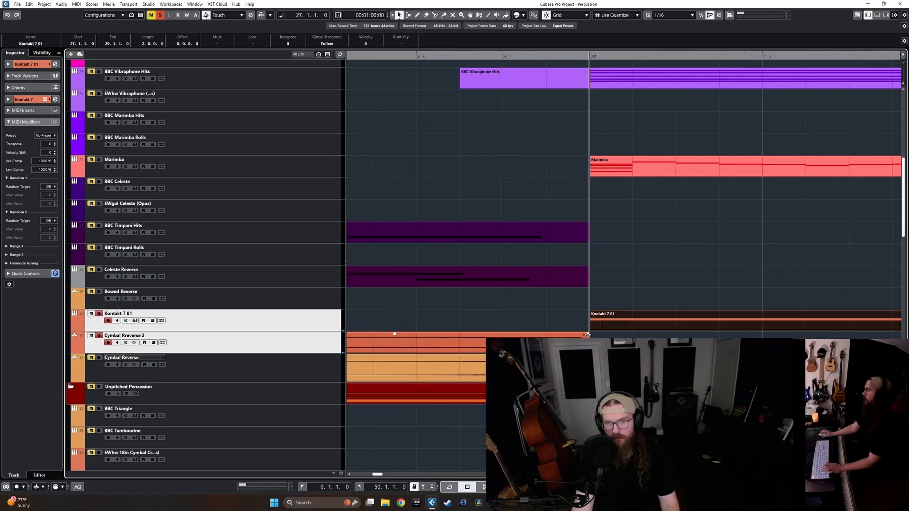
left_click(587, 335)
scroll(586, 335, "down", 5)
key("s")
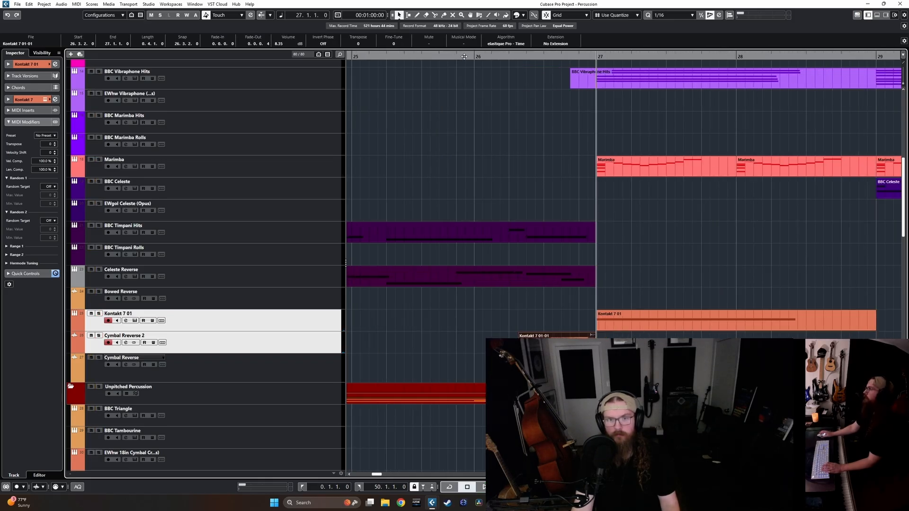
Mute the Kontakt 7 01 MIDI part at bar 27 while playing the full arrangement, and replay it from bar 26.
double_click(465, 57)
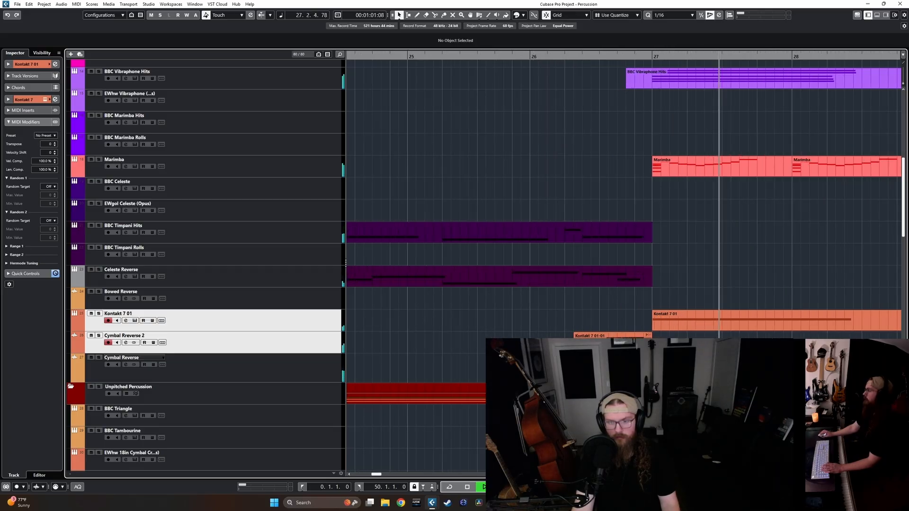
left_click(512, 322)
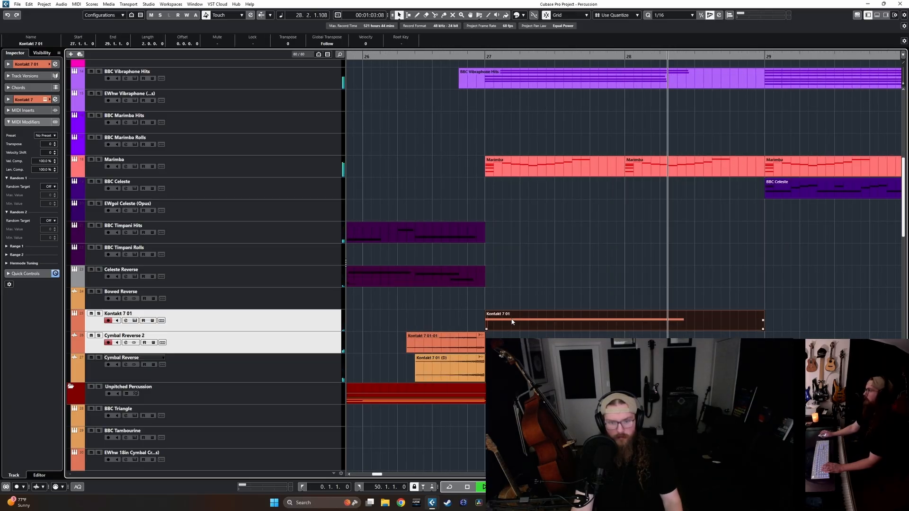
key("shift+m")
left_click(365, 117)
left_click(364, 56)
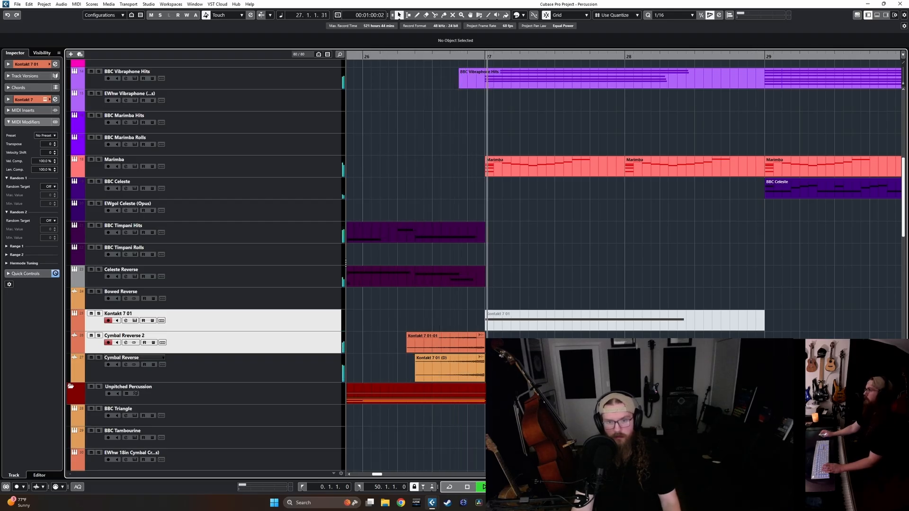
left_click(291, 381)
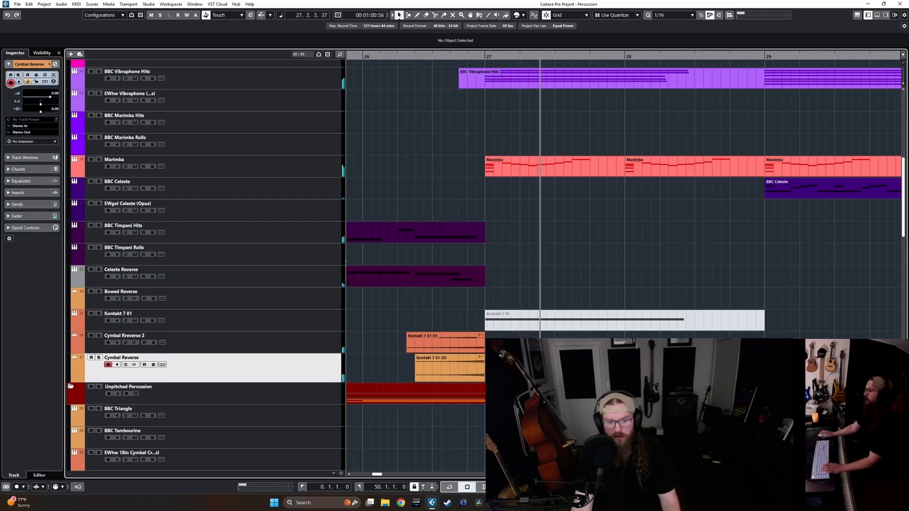
key("space")
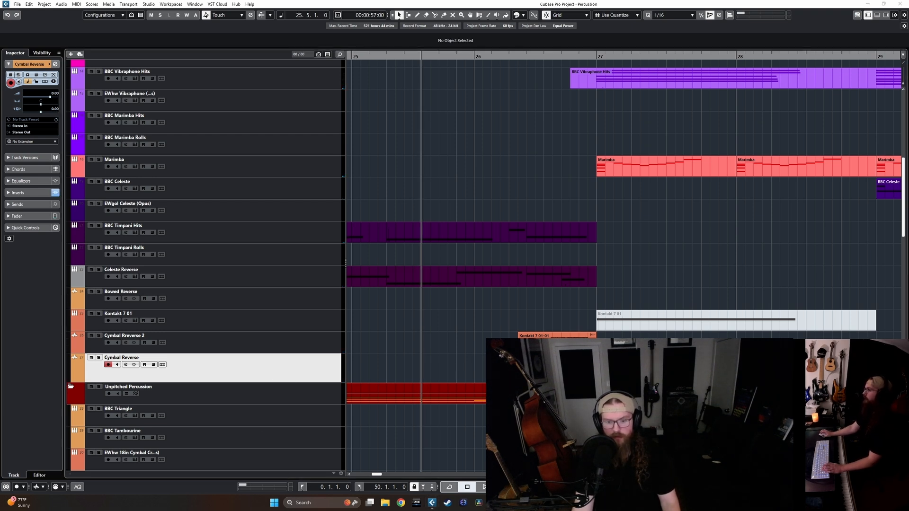
Open the Cymbal Reverse track's Vast insert and inspect its channel in the MixConsole.
left_click_drag(576, 510, 586, 138)
key("F3")
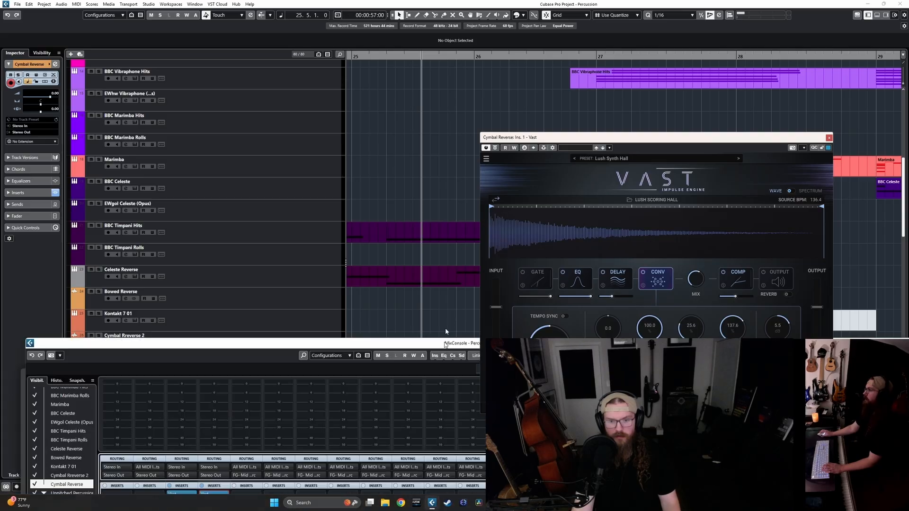
left_click_drag(390, 349, 416, 65)
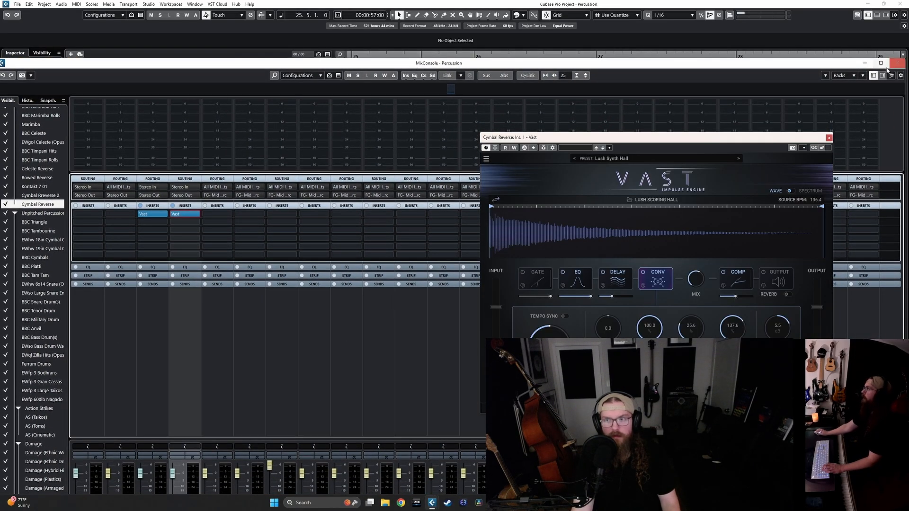
left_click(881, 63)
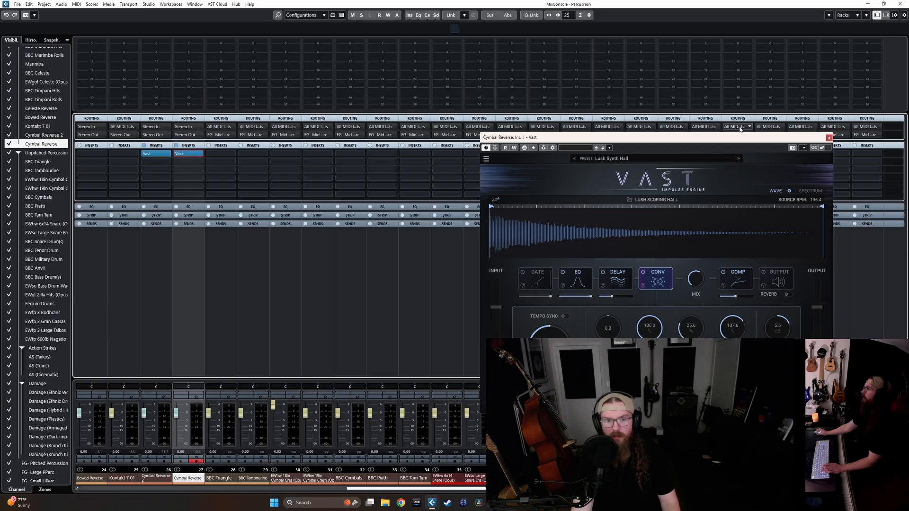
left_click(884, 4)
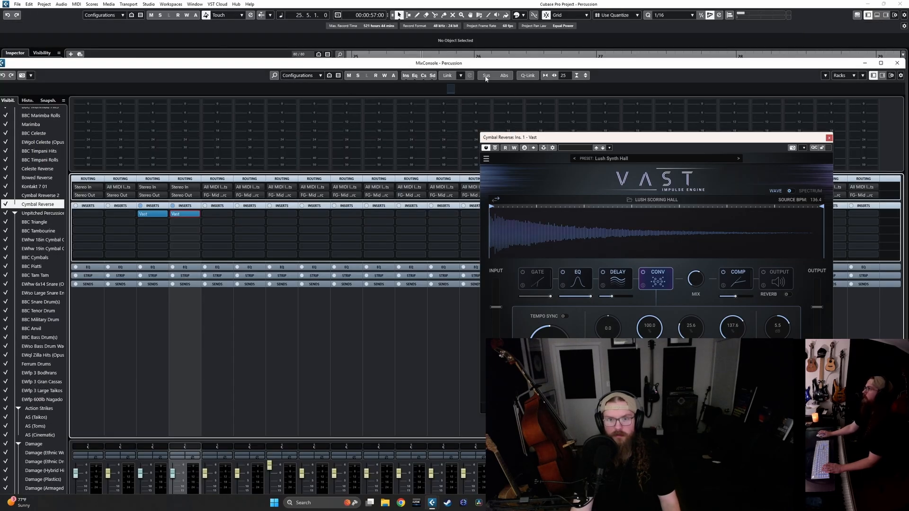
Set the playhead to bar 24 and close the Cymbal Reverse track's Vast window.
left_click_drag(416, 63, 419, 195)
key("g")
key("g")
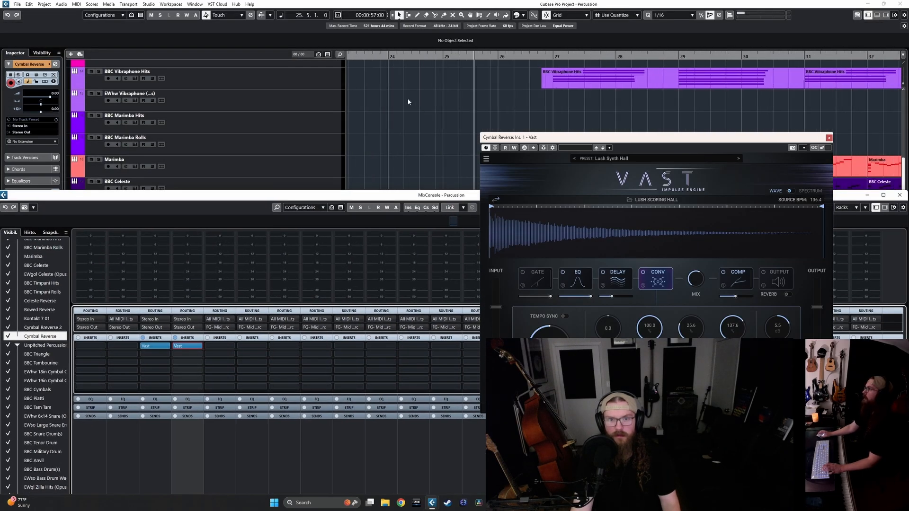
left_click(388, 58)
left_click(829, 138)
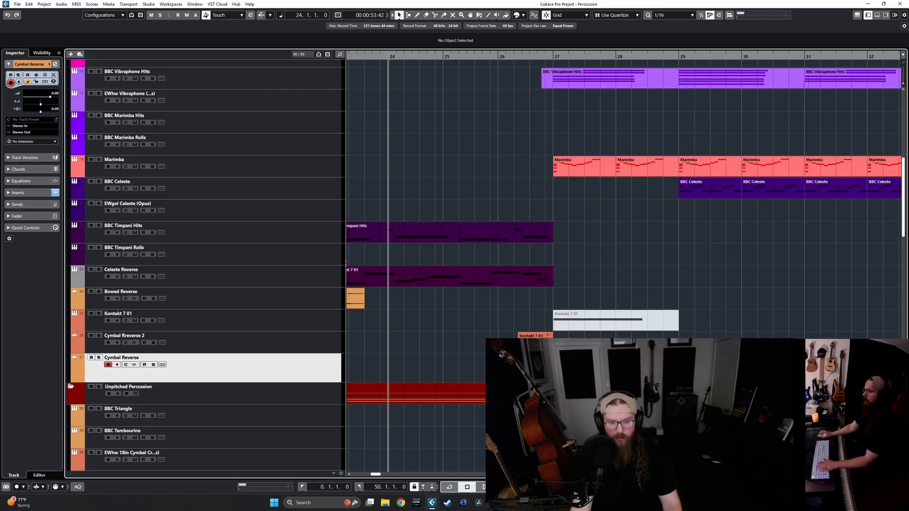
Bypass the Vast insert on the Cymbal Reverse channel and maximize the MixConsole.
key("F3")
left_click(285, 451)
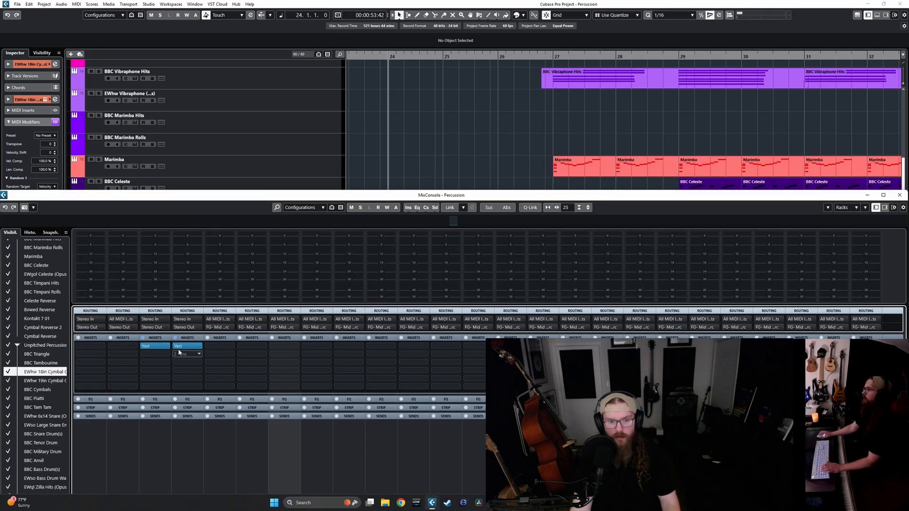
left_click_drag(179, 352, 177, 349)
left_click_drag(496, 197, 496, 93)
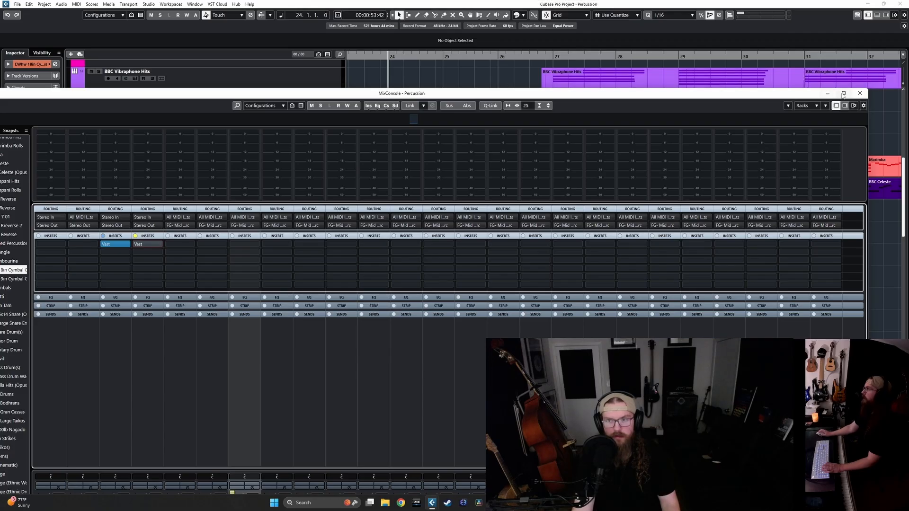
double_click(495, 93)
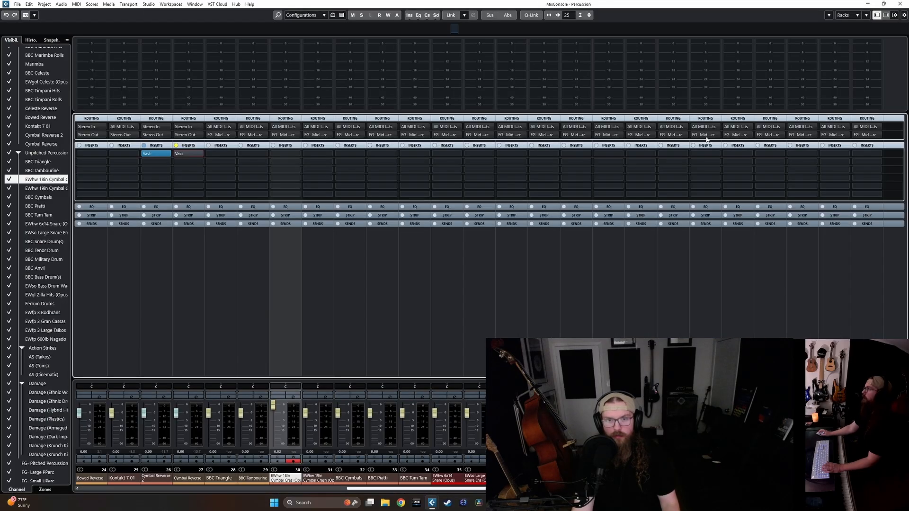
Record Vast bypass automation on Cymbal Reverse, activating the insert from shortly after bar 24 until just before bar 31, and stop automation writing.
left_click(185, 479)
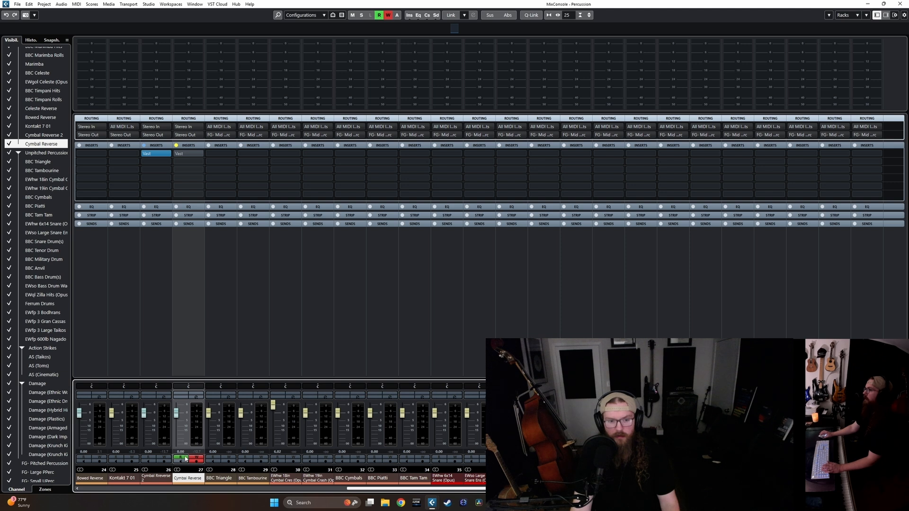
left_click_drag(165, 178, 177, 155)
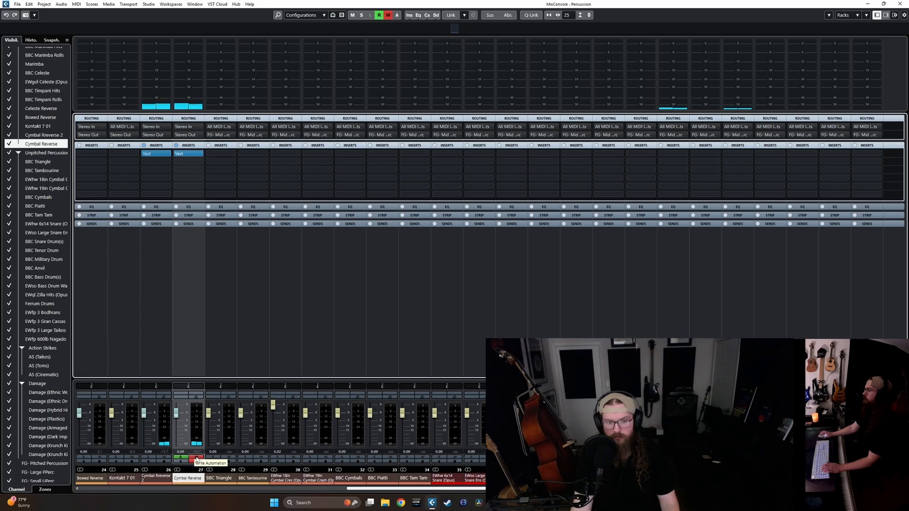
left_click(197, 460)
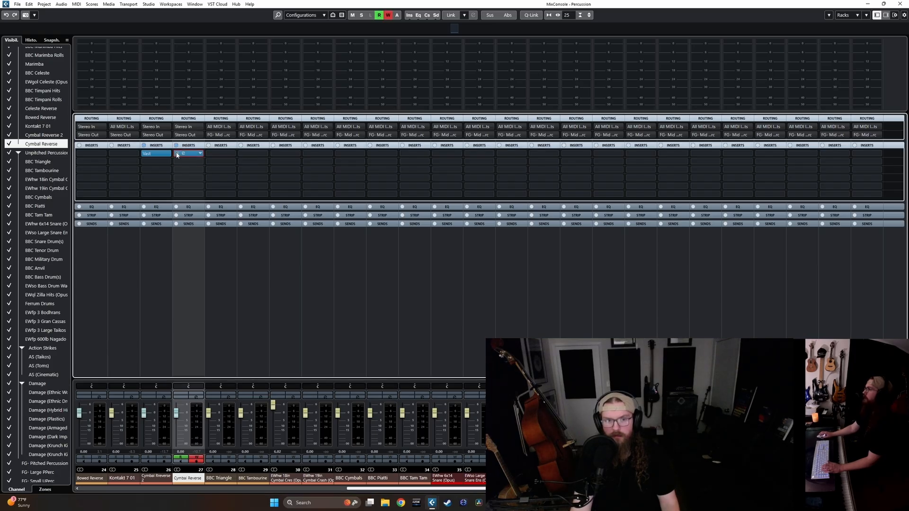
left_click(195, 457)
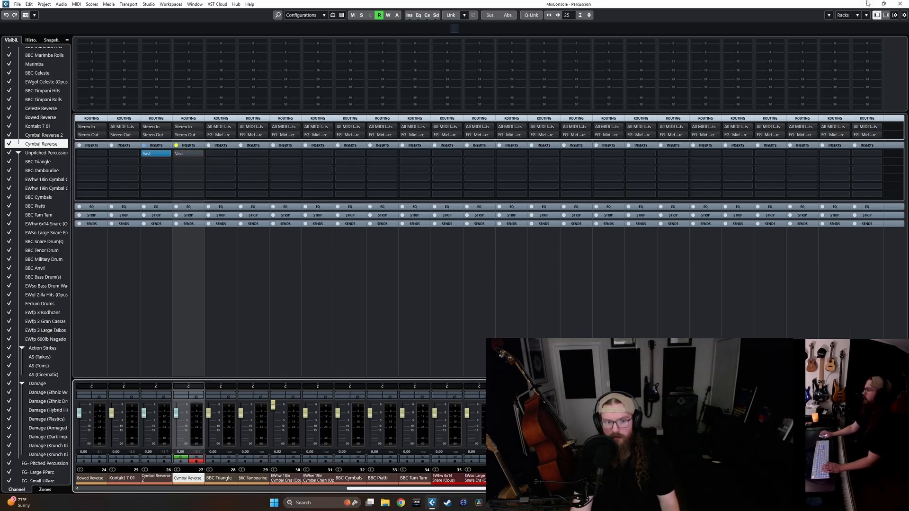
left_click(868, 4)
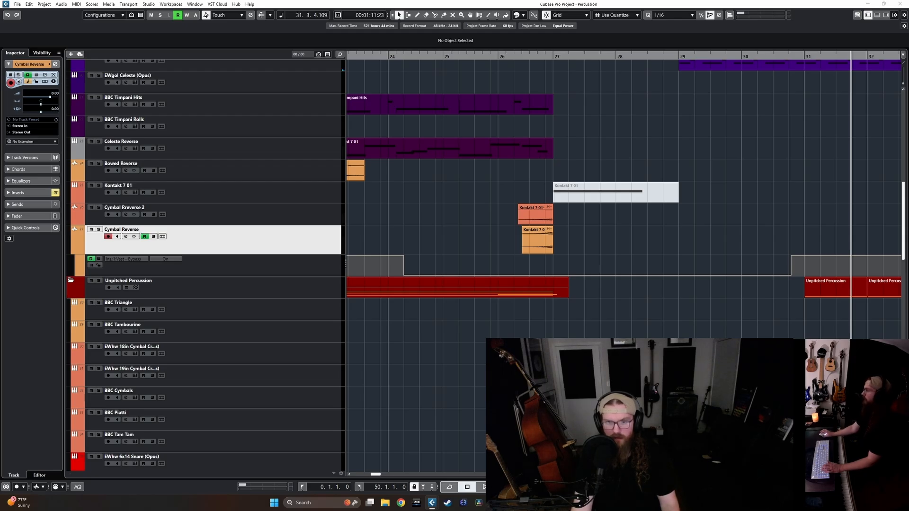
Play the arrangement from bar 26 beat 4 to check the cymbal reverses and their Vast reverb going into bar 27.
left_click(630, 326)
scroll(630, 326, "down", 3)
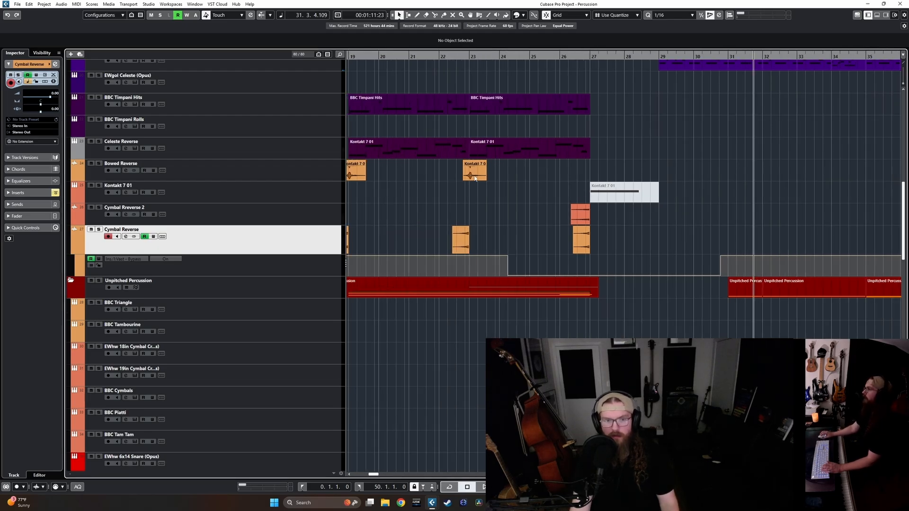
left_click(455, 56)
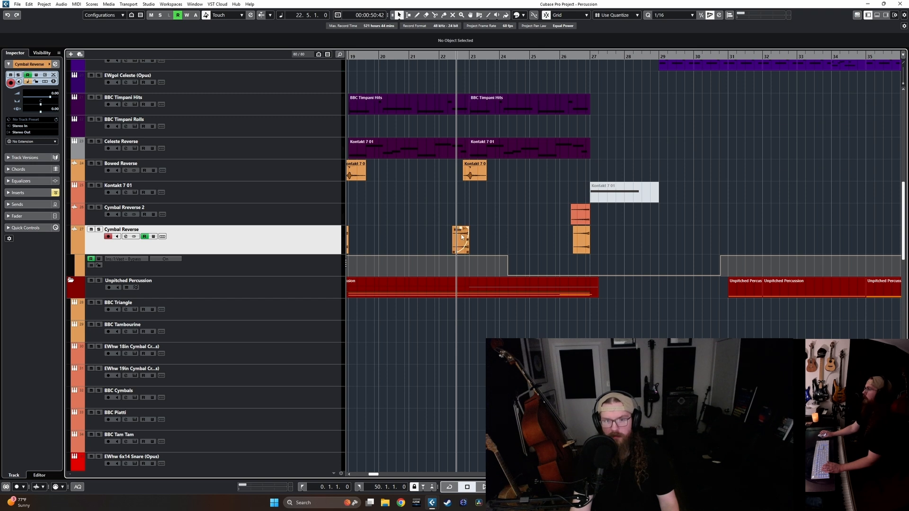
left_click(575, 59)
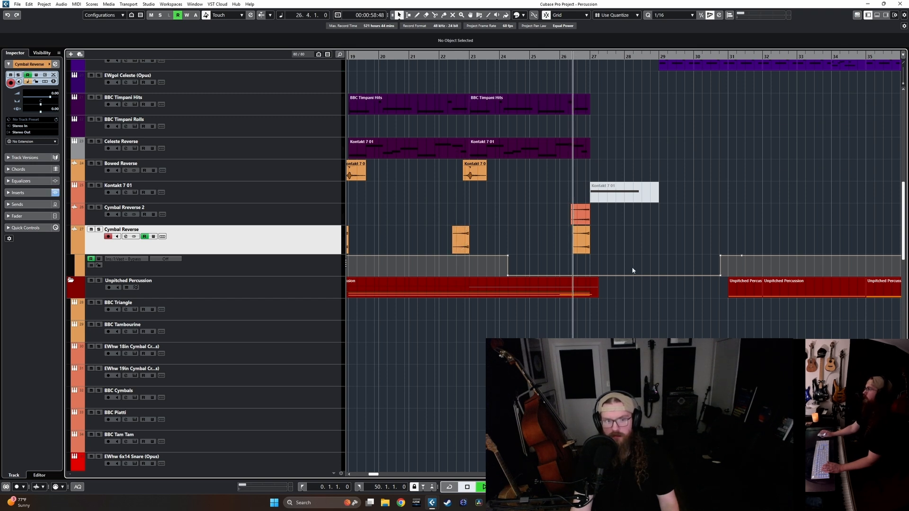
key("space")
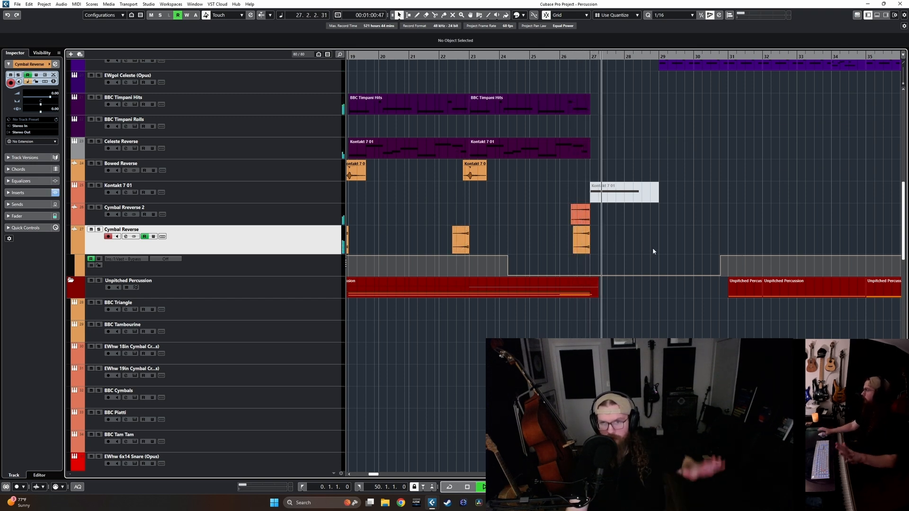
scroll(658, 265, "up", 10)
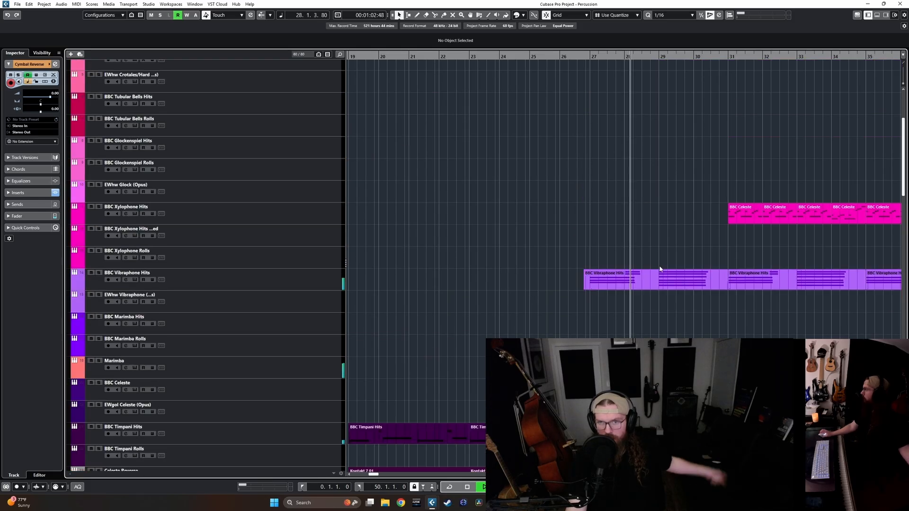
scroll(620, 254, "up", 5)
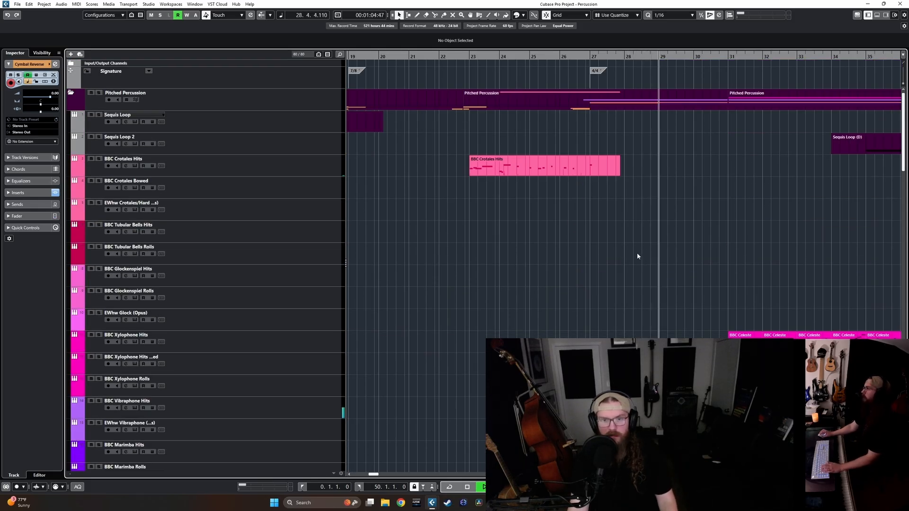
Select the BBC Crotales Bowed track, set the playhead near bar 25, and open its instrument and Vast insert for inspection.
scroll(638, 256, "right", 2)
left_click(313, 191)
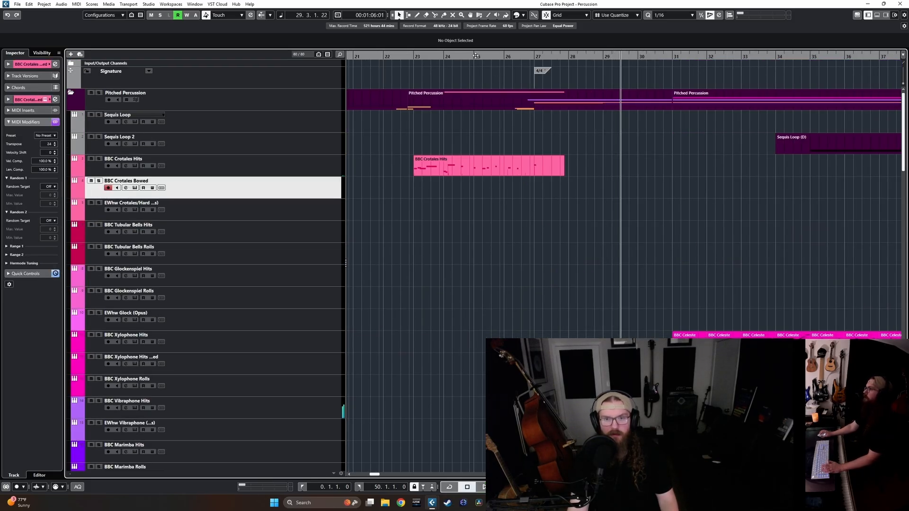
left_click(476, 56)
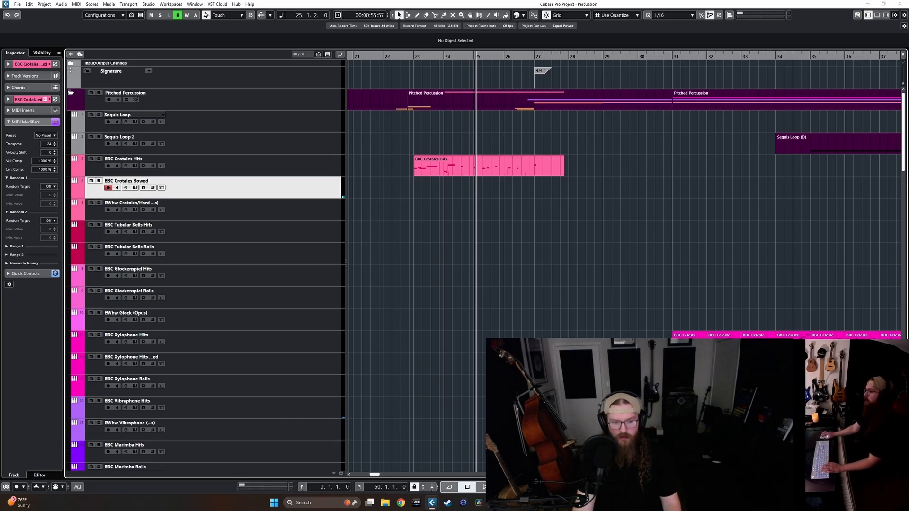
scroll(487, 187, "down", 4)
key("F11")
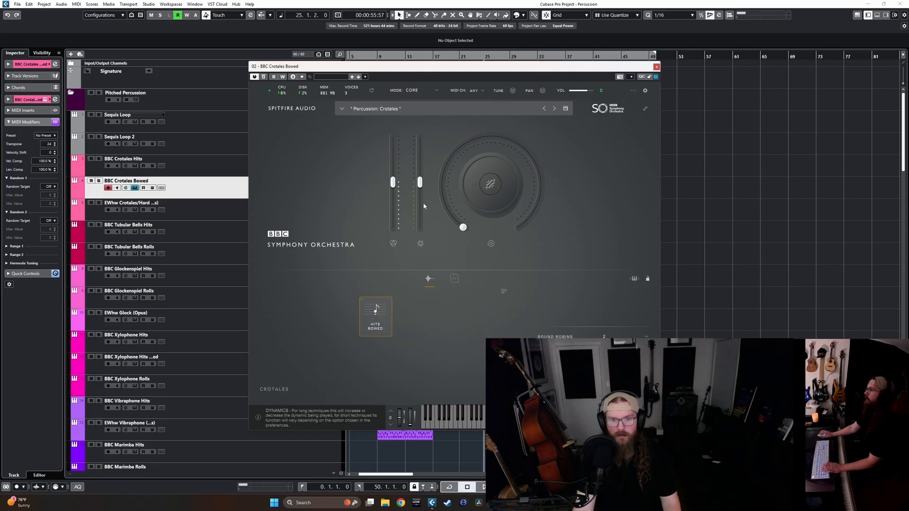
key("alt+1")
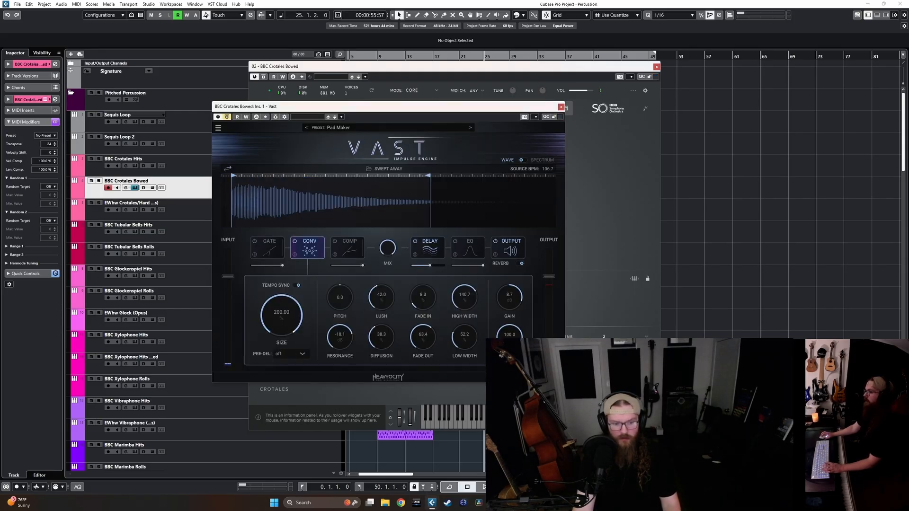
key("alt+2")
Close the Vast insert and instrument windows of the BBC Crotales Bowed track.
left_click(626, 112)
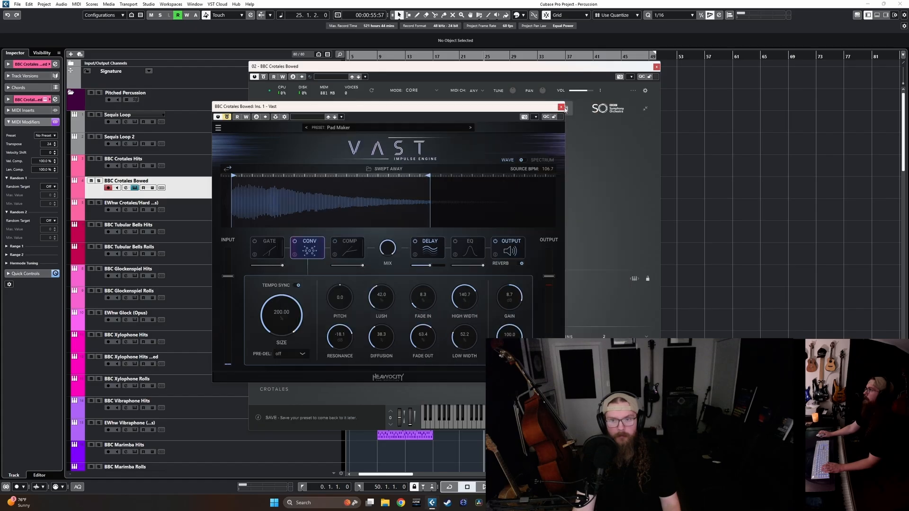
left_click(563, 107)
left_click(657, 67)
scroll(433, 164, "up", 3)
key("alt+i")
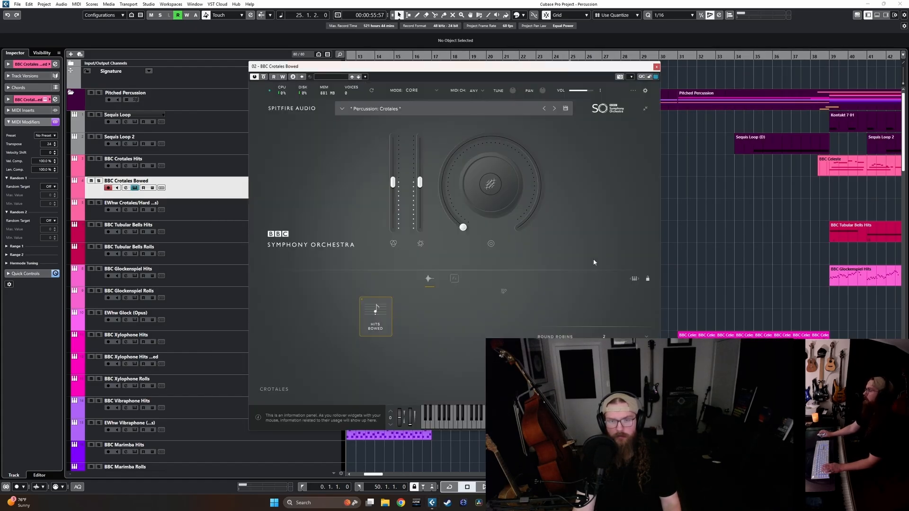
left_click(656, 67)
scroll(601, 181, "up", 4)
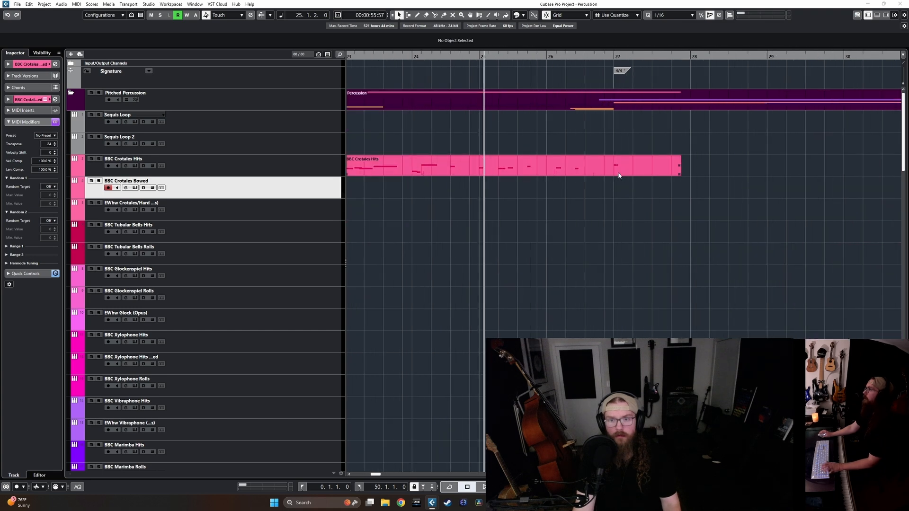
Split the BBC Crotales Hits event at bar 27 and copy the part after the split onto BBC Crotales Bowed at bar 27.
key("3")
left_click(617, 171)
key("1")
left_click(630, 170)
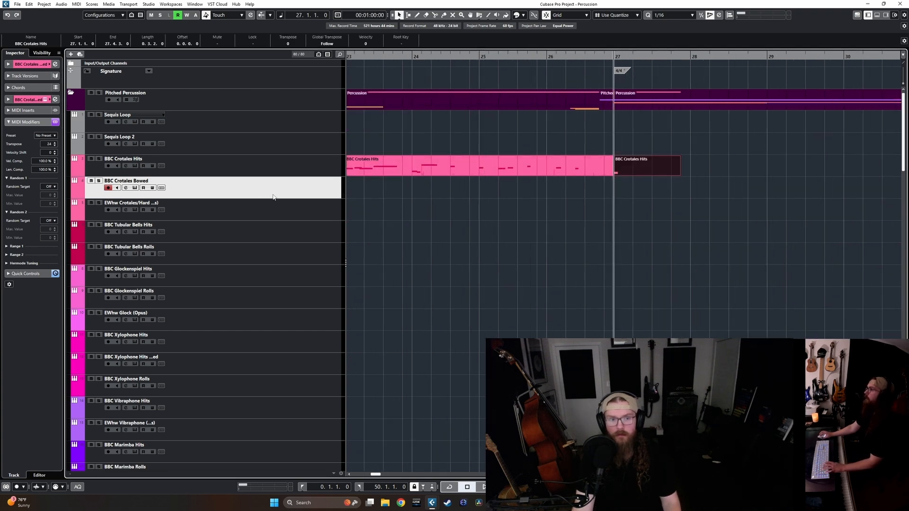
key("ctrl+c")
key("ctrl+v")
Play back from about bar 25 to check the bowed crotales layered with the crotales hits at bar 27.
left_click(484, 62)
left_click(602, 206)
key("space")
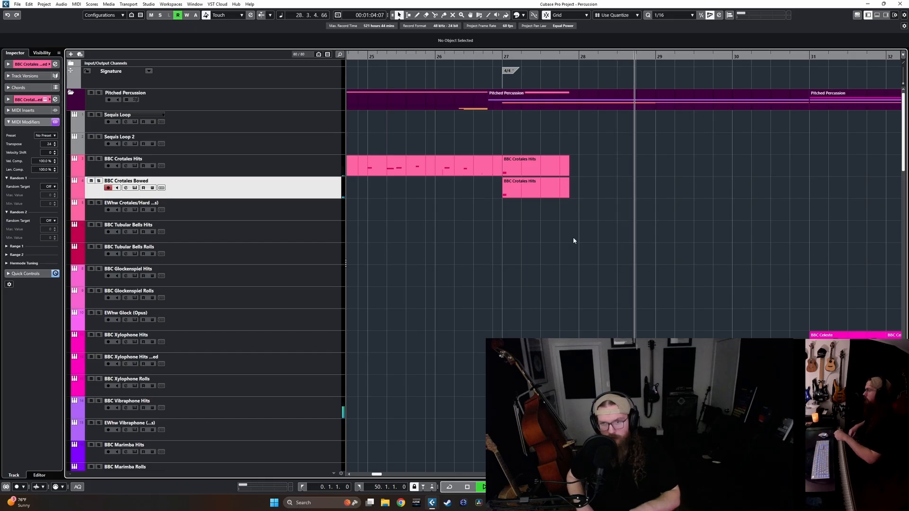
scroll(576, 243, "down", 3)
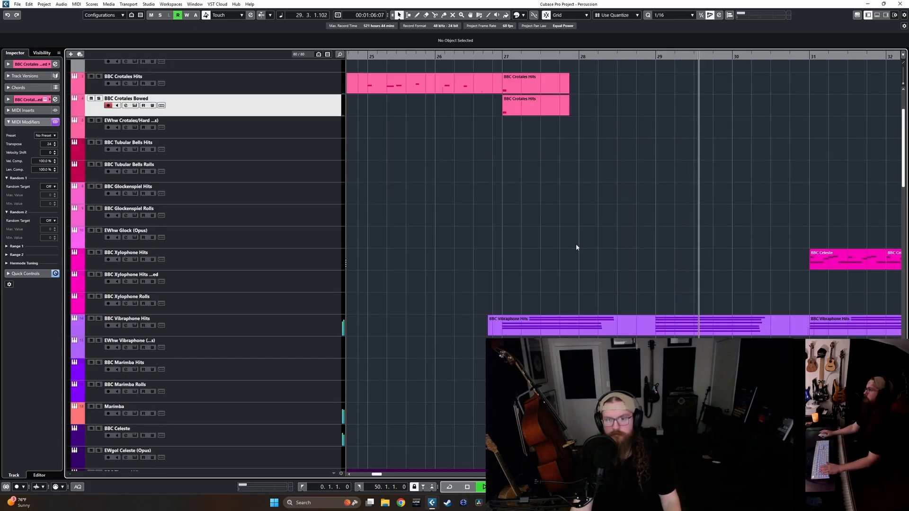
scroll(590, 247, "down", 3)
scroll(598, 251, "right", 5)
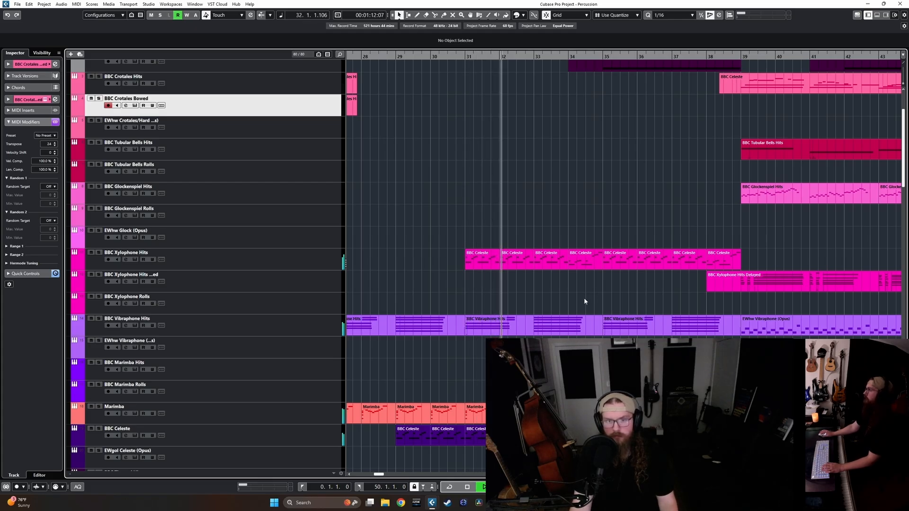
Listen through the rest of the arrangement up to bar 48, reviewing the pitched percussion, Action Strikes and Damage parts.
scroll(573, 318, "down", 8)
scroll(566, 334, "down", 8)
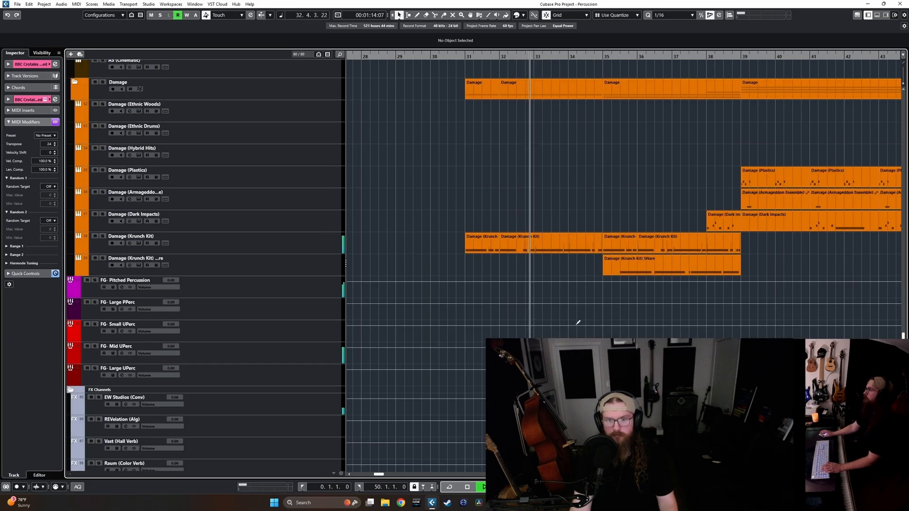
scroll(576, 321, "up", 3)
scroll(576, 321, "right", 2)
scroll(576, 321, "down", 3)
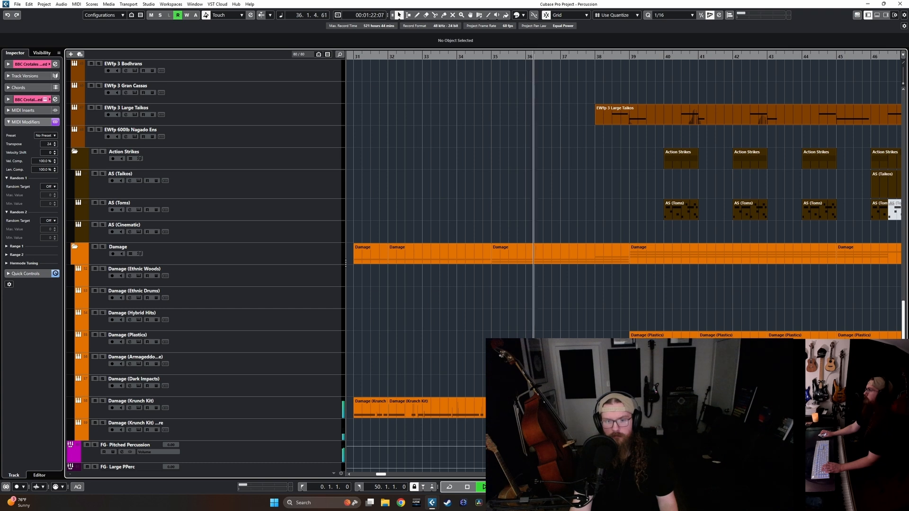
scroll(623, 265, "right", 2)
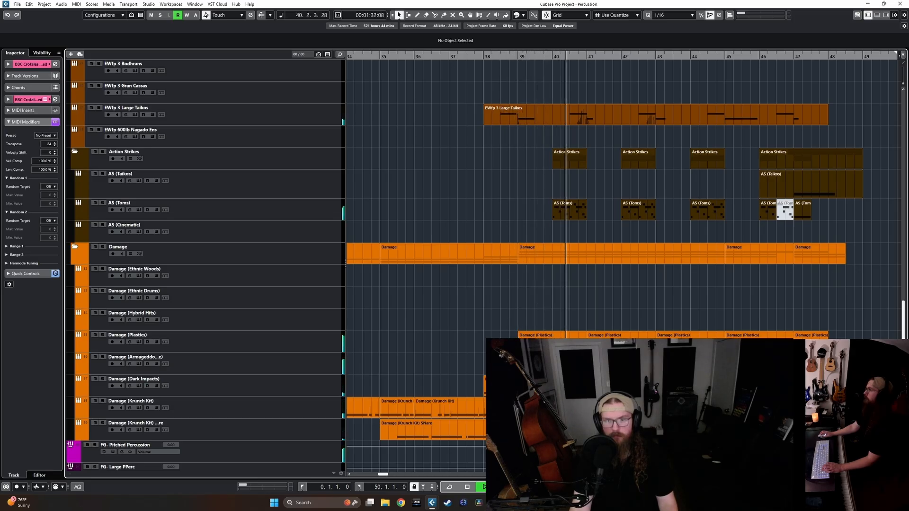
key("g")
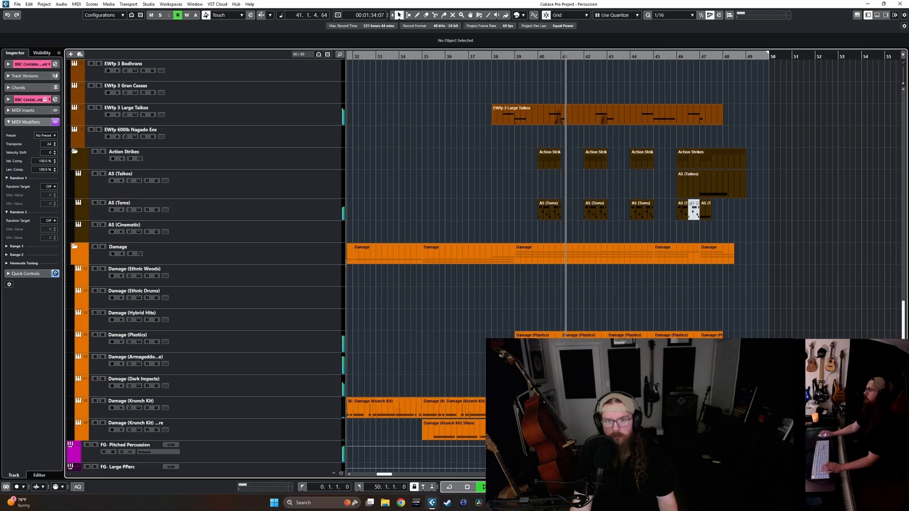
scroll(694, 331, "left", 5)
key("g")
scroll(695, 324, "right", 4)
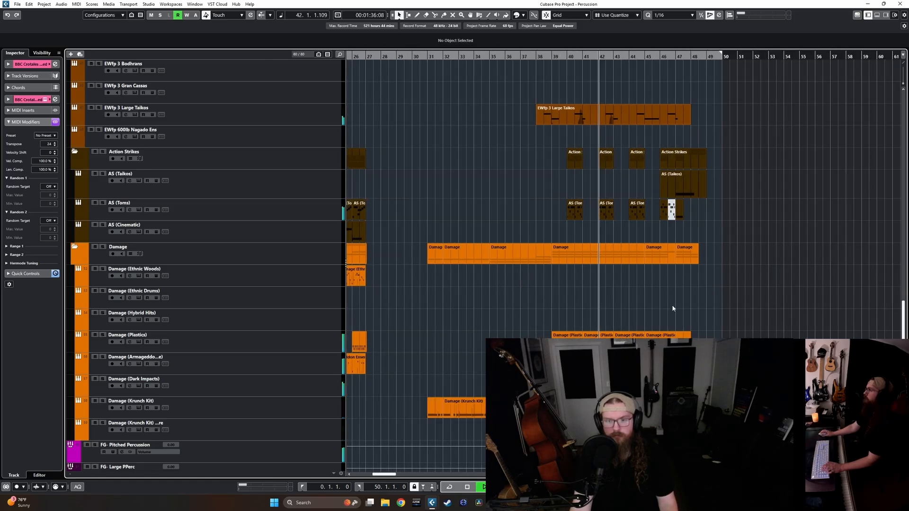
scroll(630, 304, "up", 15)
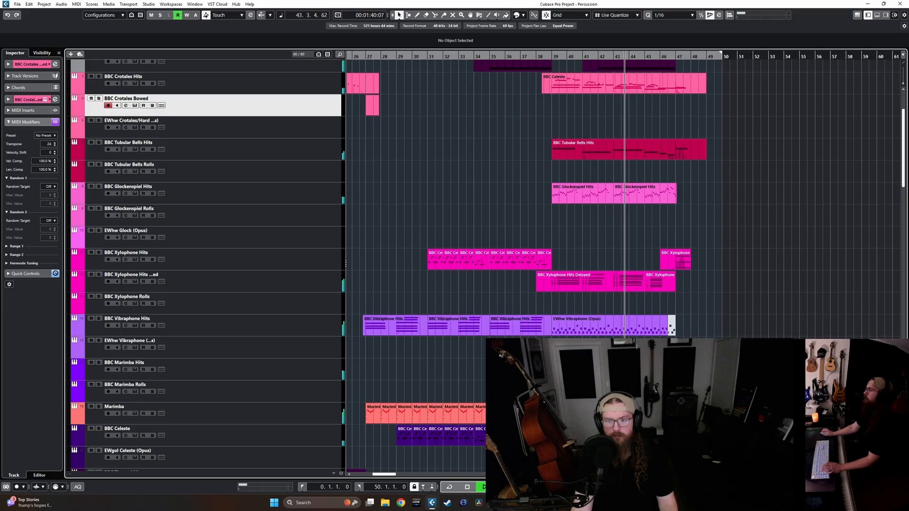
key("h")
scroll(605, 240, "right", 4)
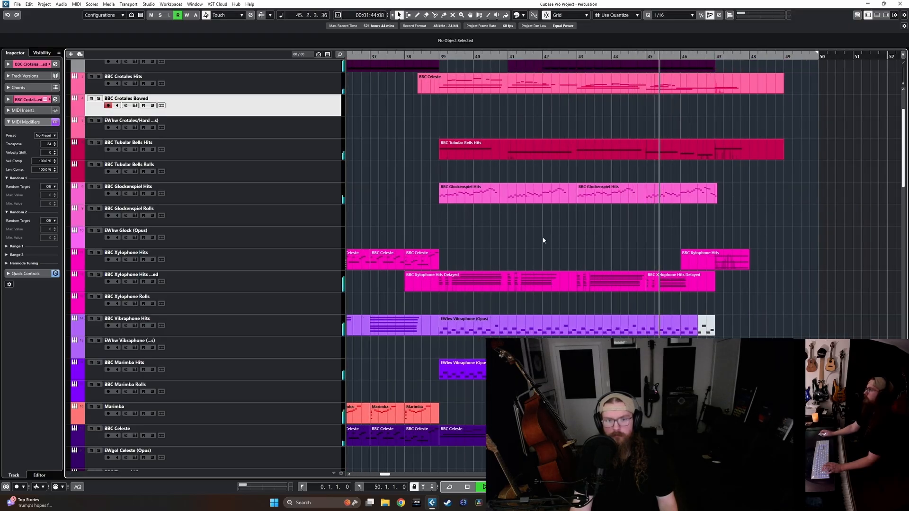
scroll(545, 236, "right", 3)
scroll(521, 240, "left", 3)
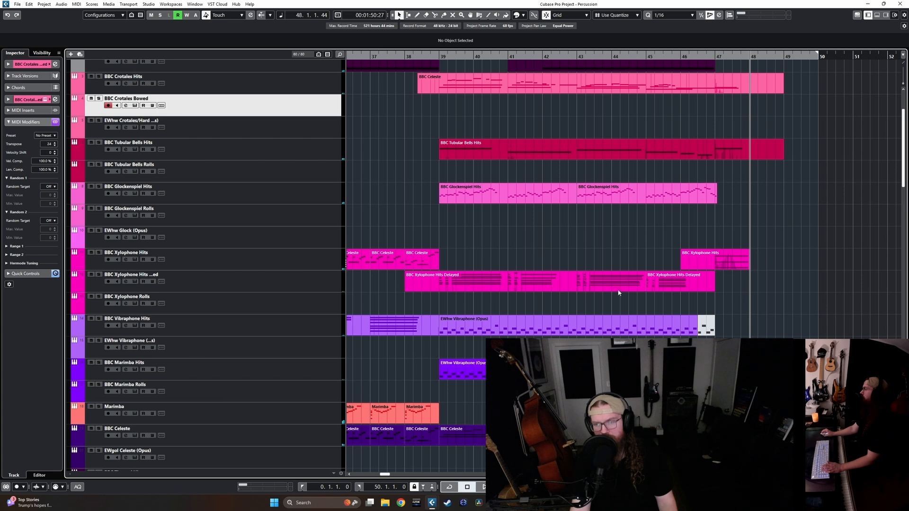
Lower the volume of the Small, Mid and Large UPerc group channels together to -3.46 dB.
scroll(619, 293, "down", 6)
scroll(615, 236, "up", 3)
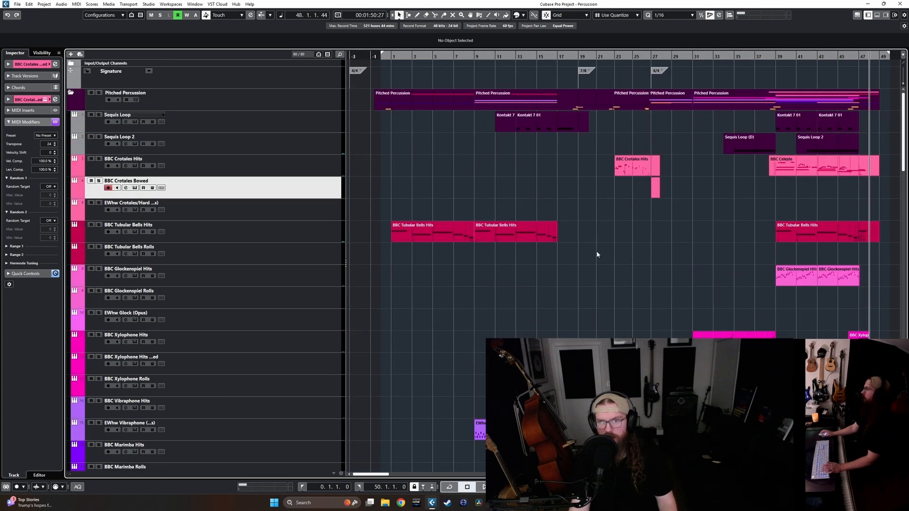
scroll(606, 251, "up", 3)
scroll(569, 270, "down", 10)
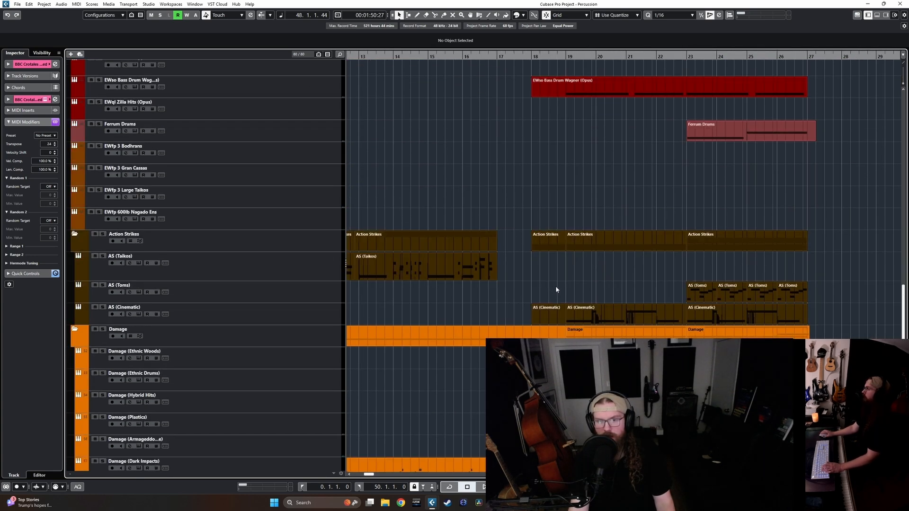
scroll(556, 290, "down", 5)
scroll(583, 275, "down", 3)
scroll(615, 270, "up", 6)
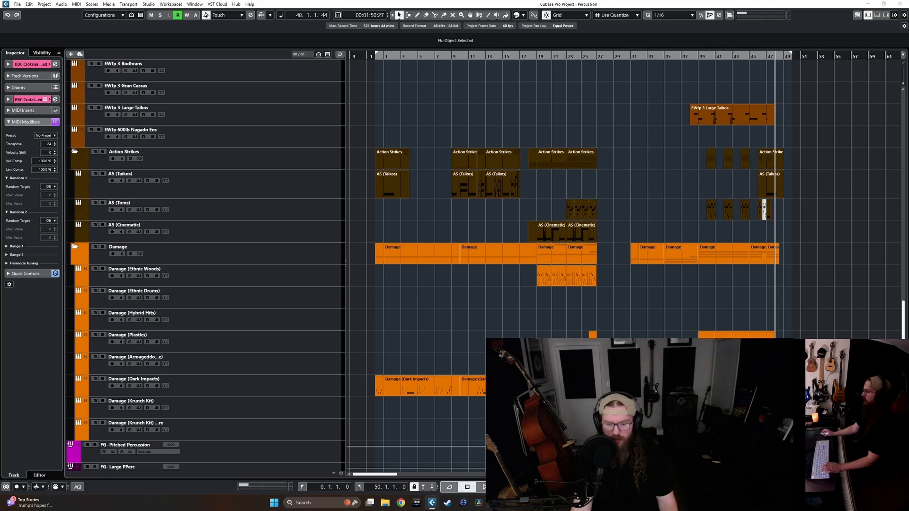
left_click(213, 265)
left_click(213, 244, "ctrl")
left_click(213, 221, "ctrl")
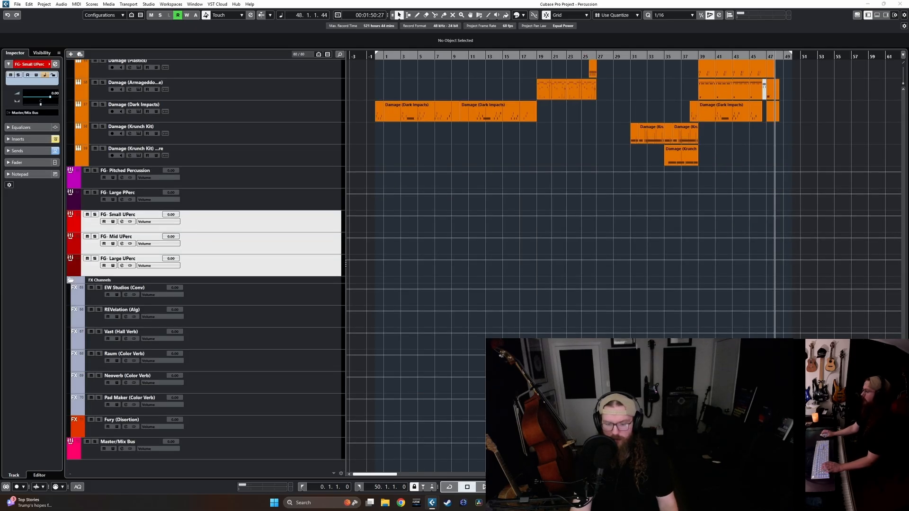
left_click_drag(50, 97, 46, 97)
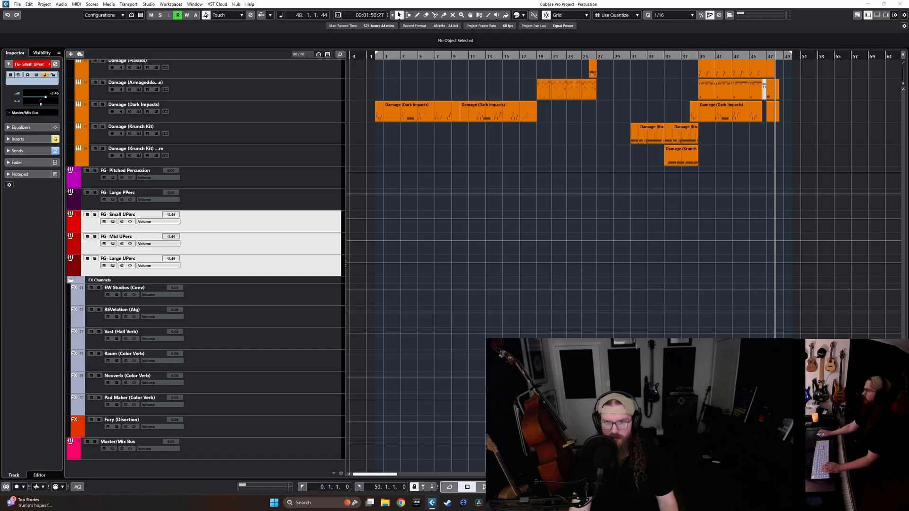
scroll(634, 257, "up", 5)
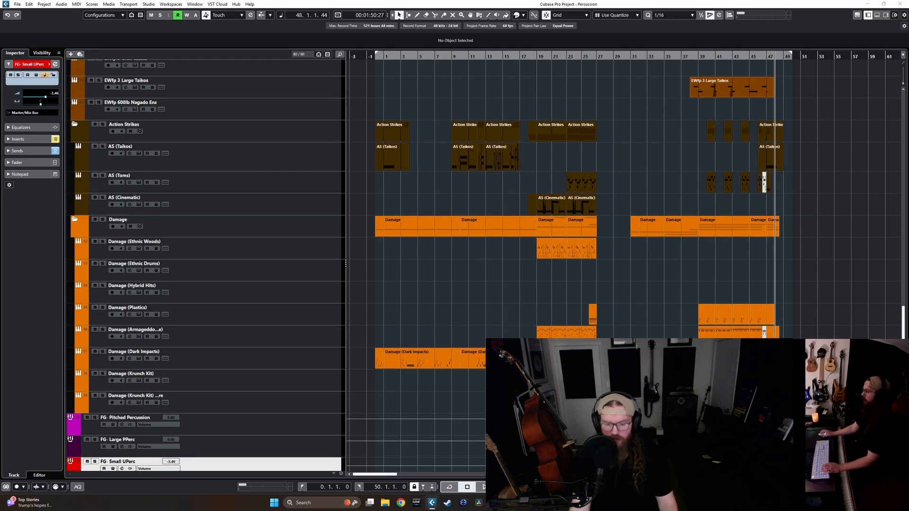
scroll(762, 283, "up", 3, "ctrl")
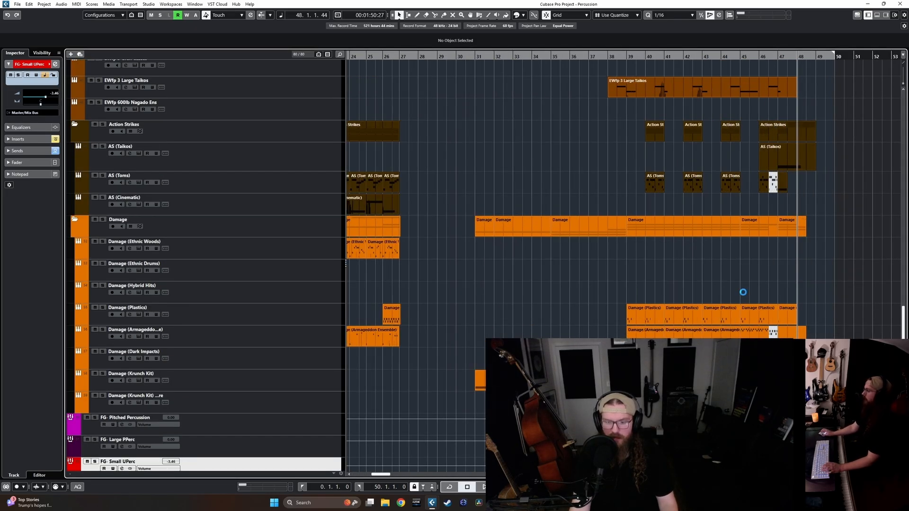
scroll(736, 278, "left", 3)
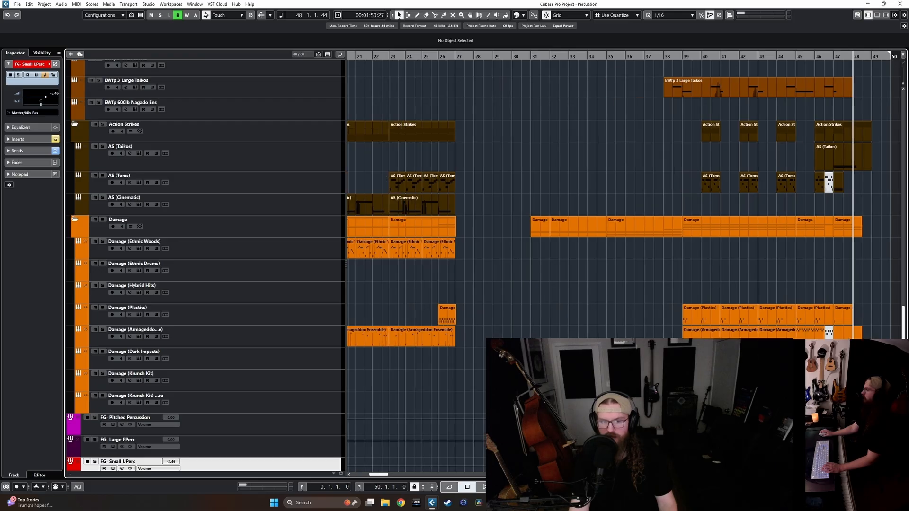